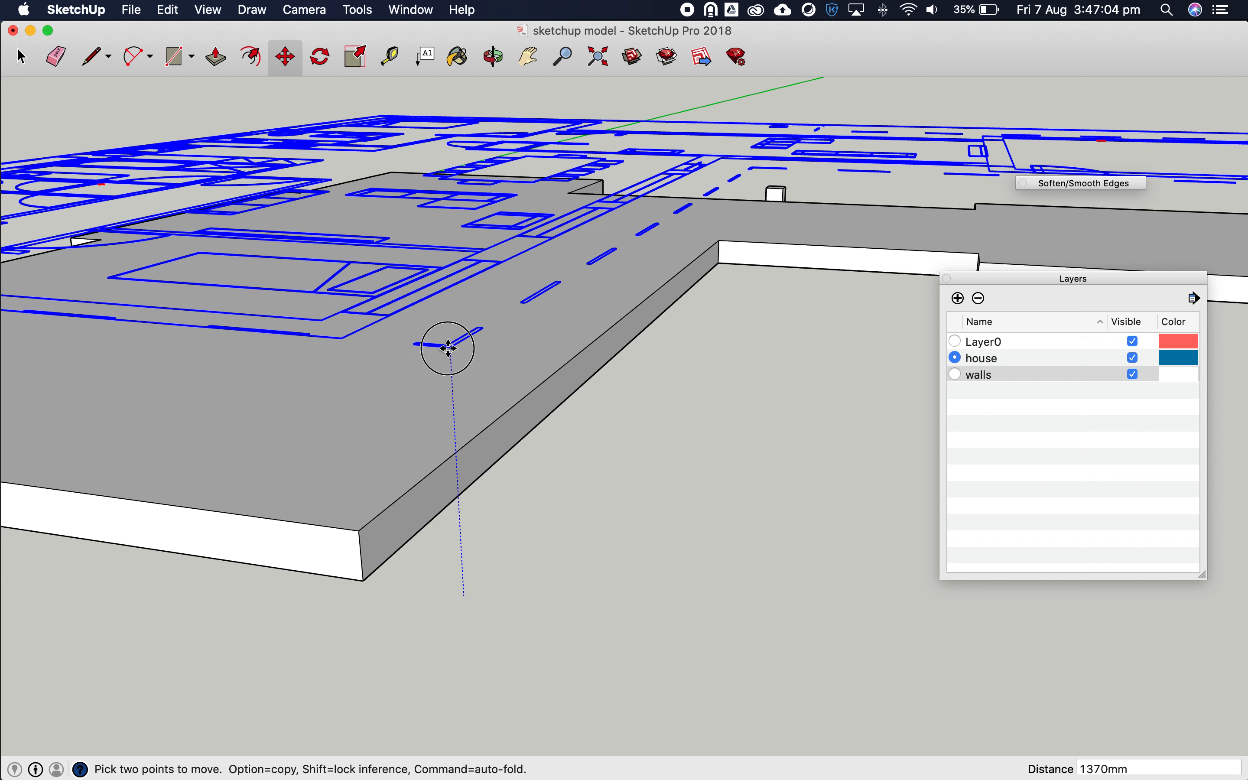
Move the floor plan linework 300 mm vertically so it sits on top of the floor slab
{"action": "left_click", "coordinate": [448, 349]}
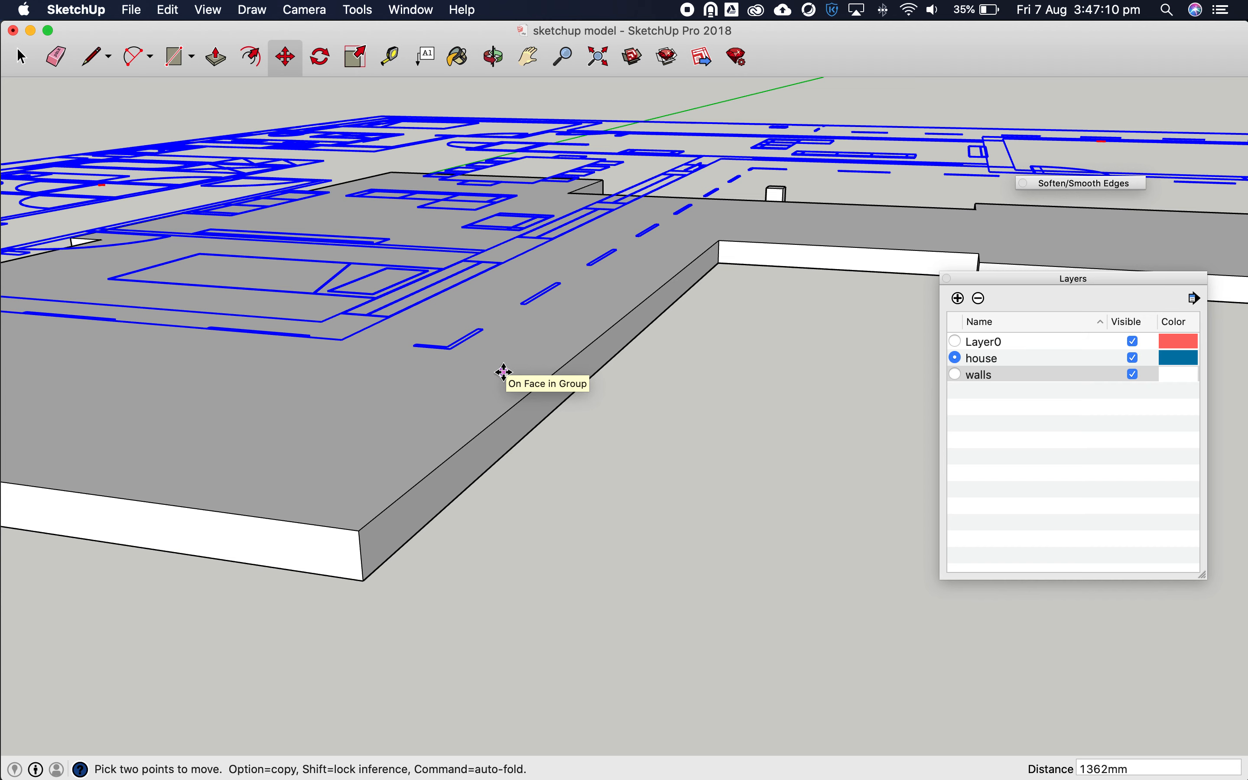
{"action": "type", "text": "3"}
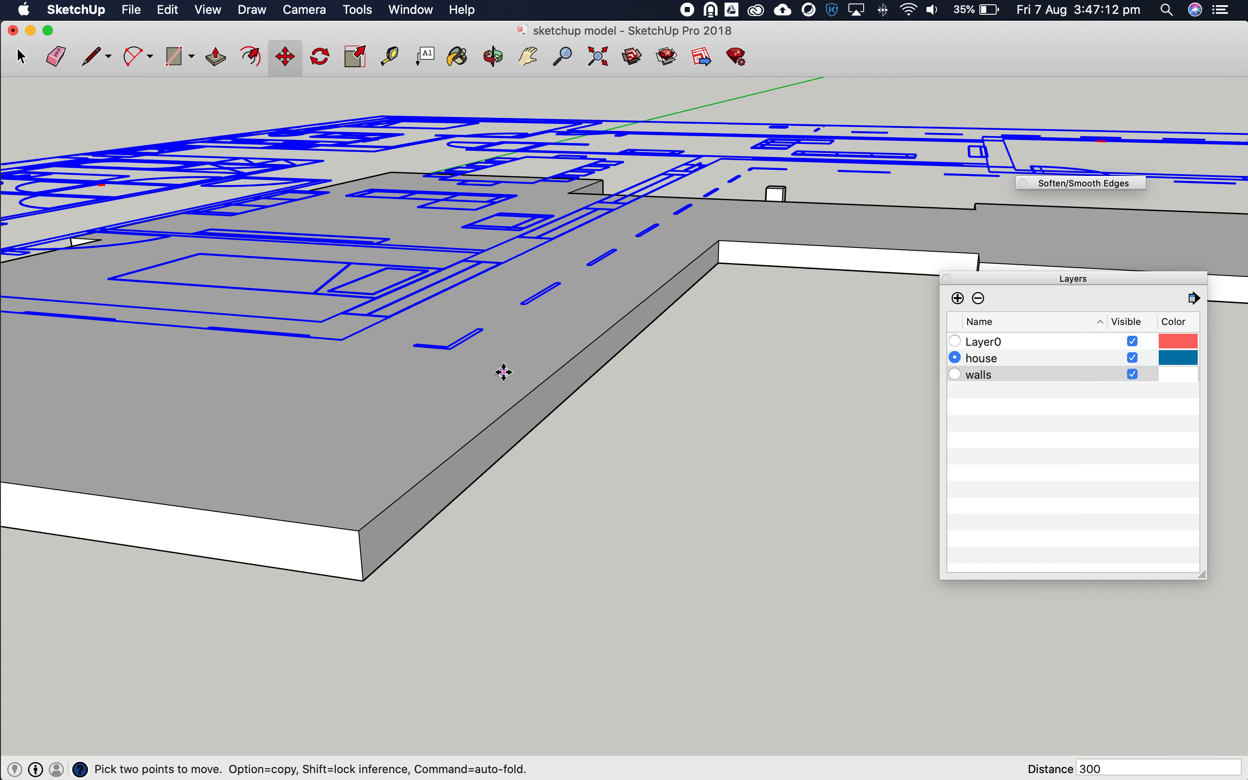
{"action": "type", "text": "00"}
{"action": "key", "text": "Return"}
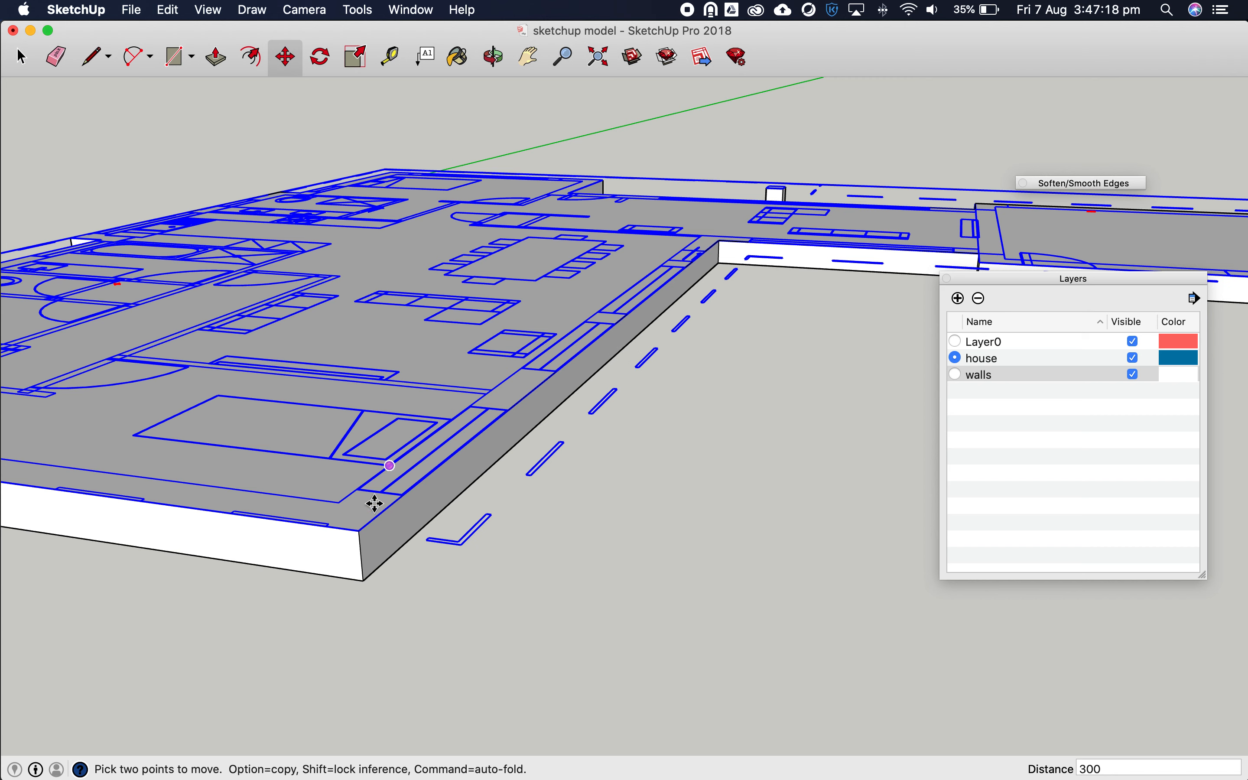
Hide the walls layer and clear the selection
{"action": "left_click", "coordinate": [302, 223]}
{"action": "left_click", "coordinate": [1132, 373]}
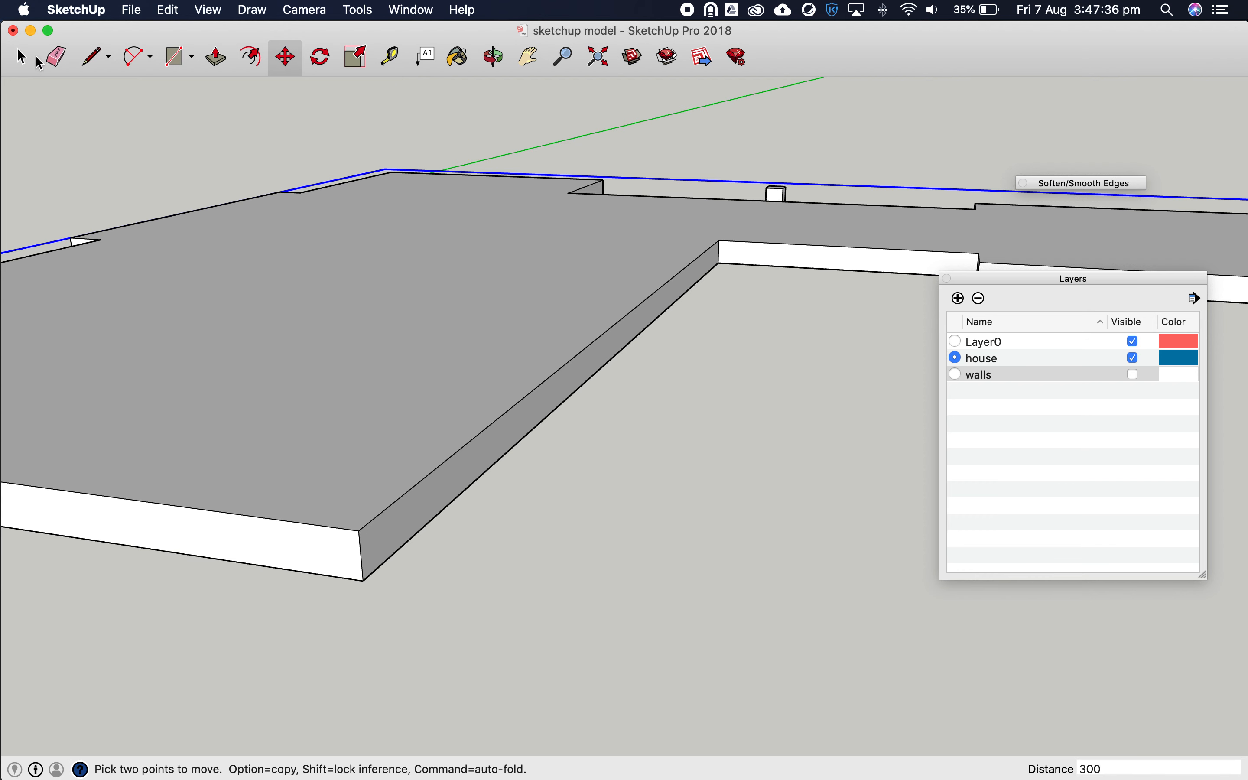
{"action": "left_click", "coordinate": [24, 59]}
{"action": "left_click", "coordinate": [161, 153]}
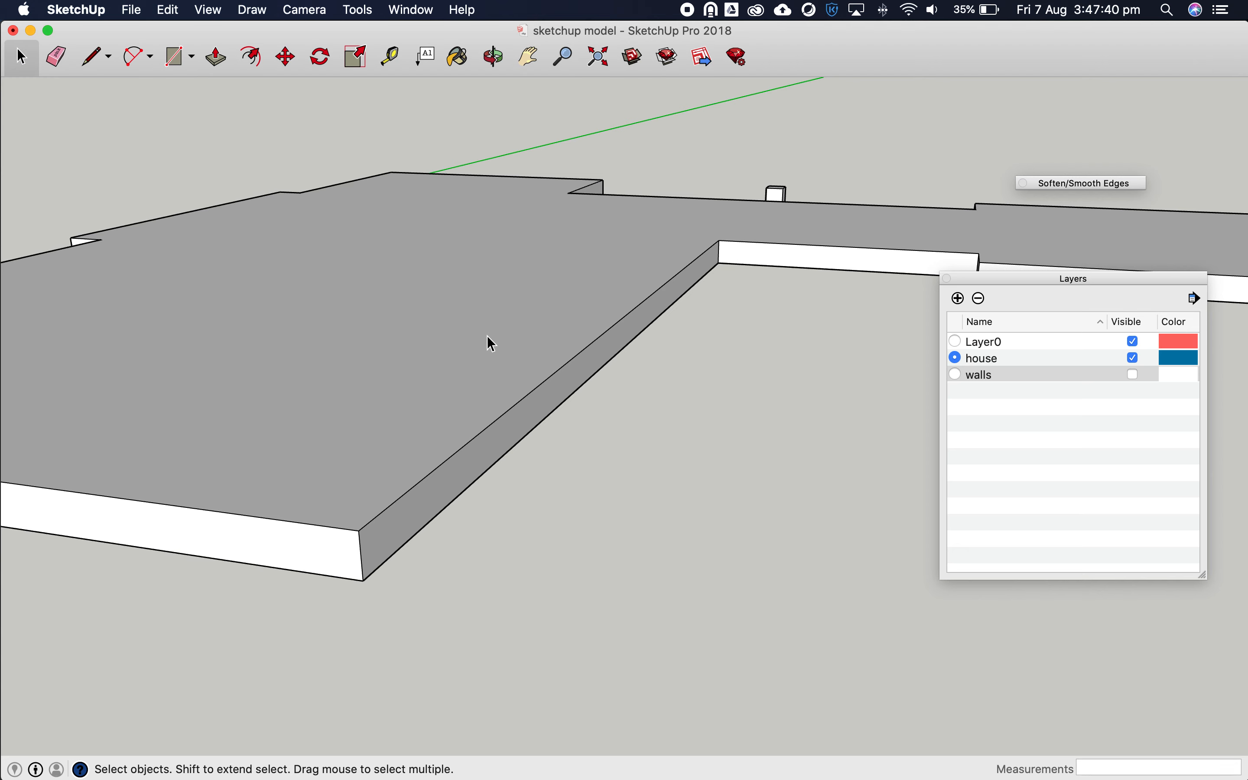
Copy the floor slab group straight up the blue axis by 300 mm
{"action": "left_click", "coordinate": [484, 355]}
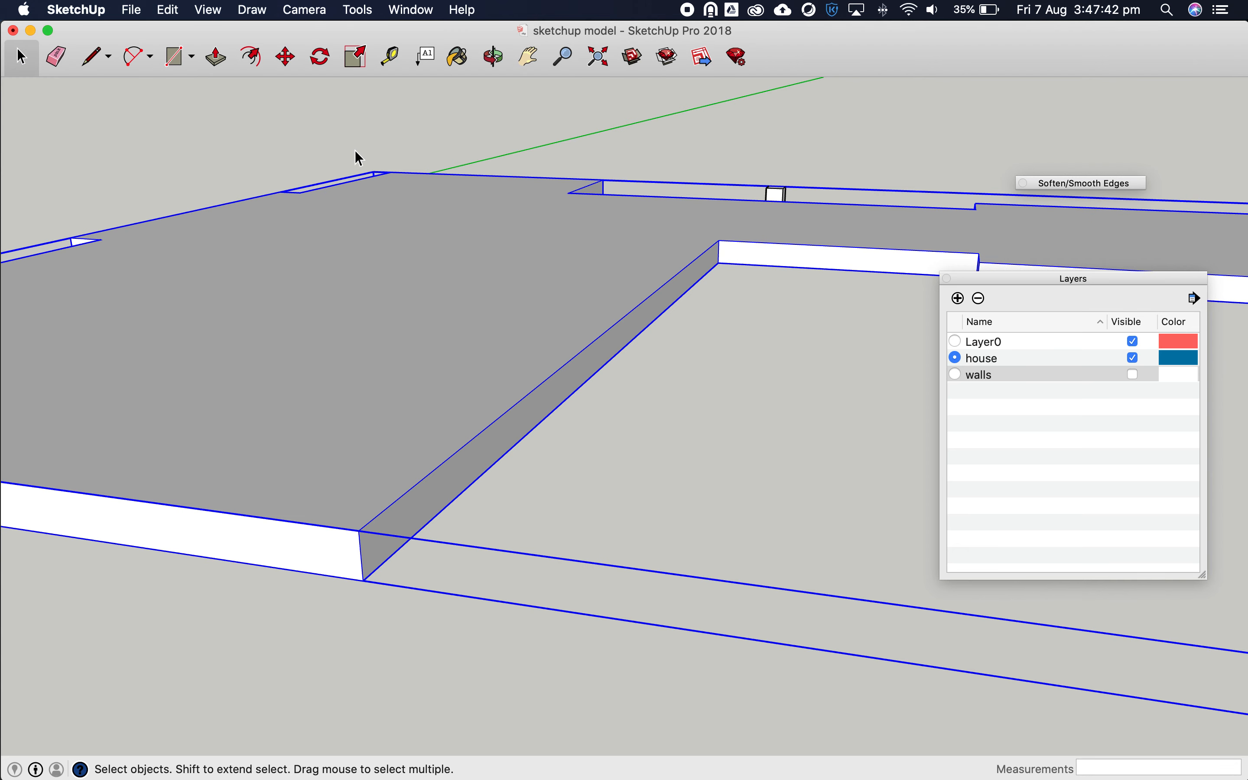
{"action": "left_click", "coordinate": [286, 58]}
{"action": "left_click", "coordinate": [368, 580]}
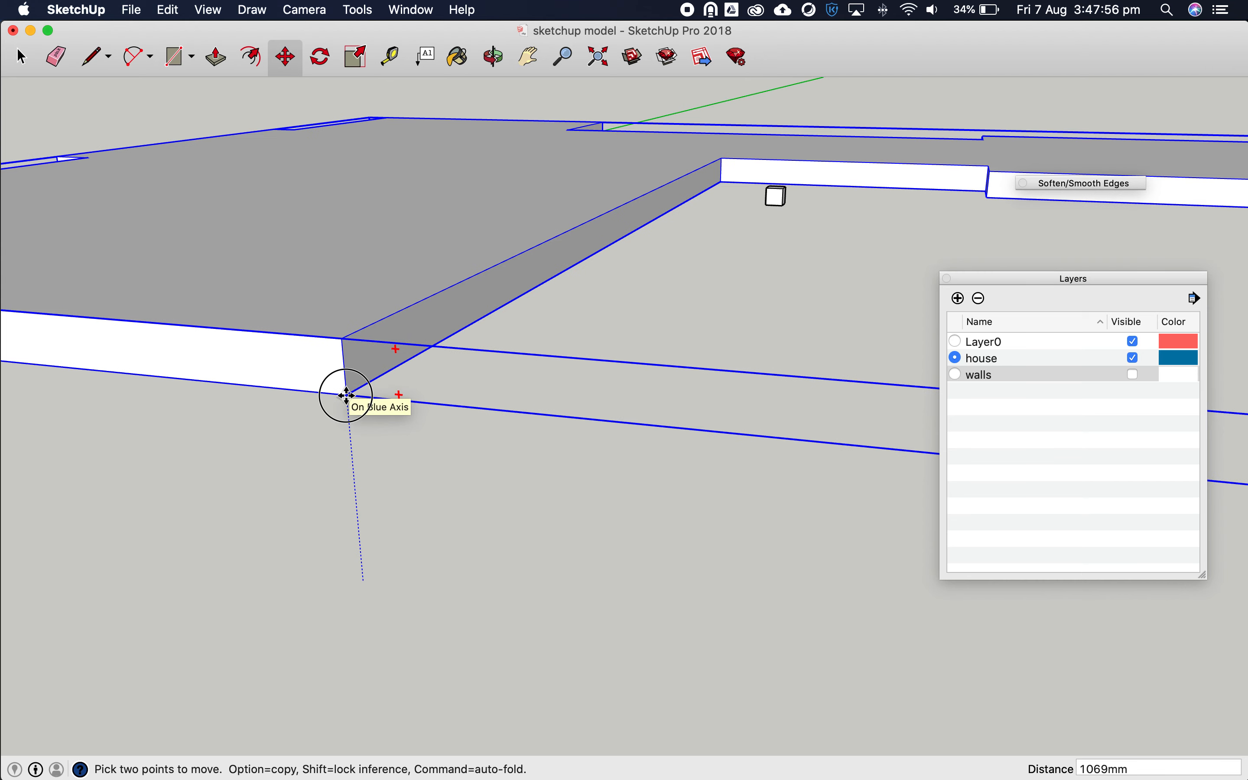
{"action": "key", "text": "alt"}
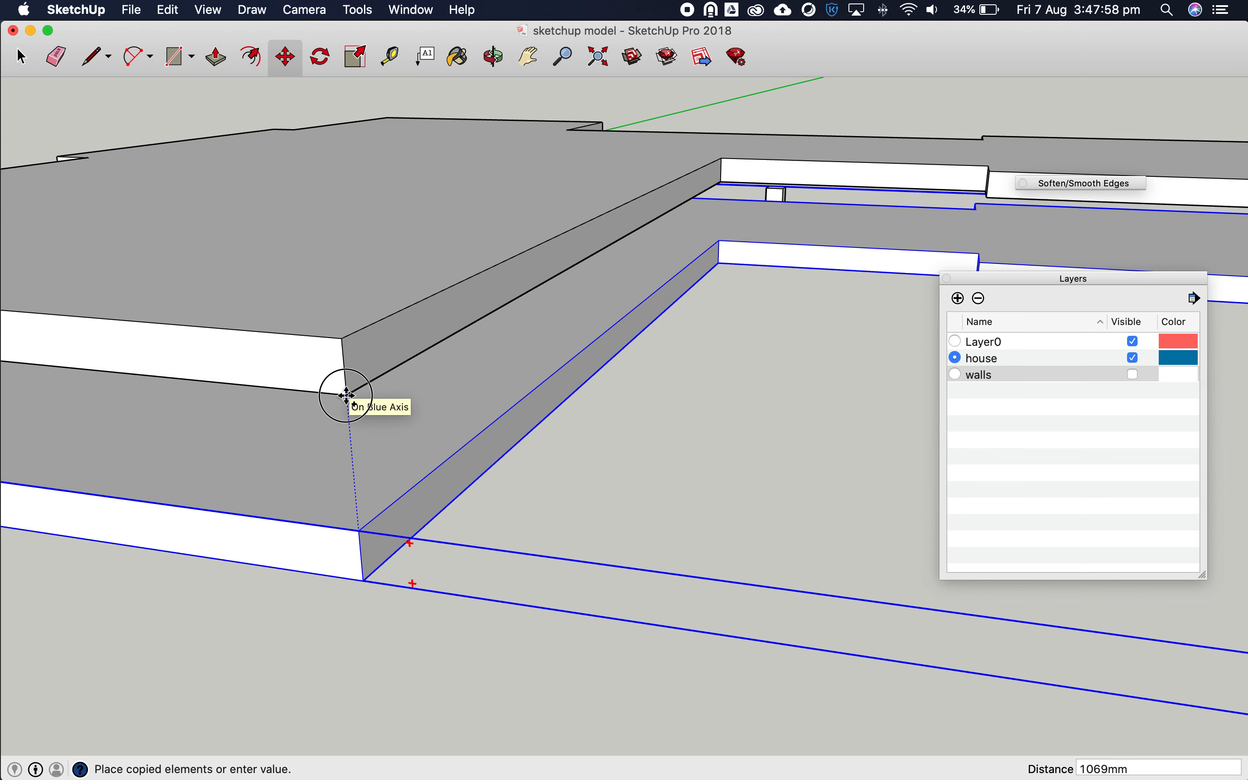
{"action": "left_click", "coordinate": [347, 395]}
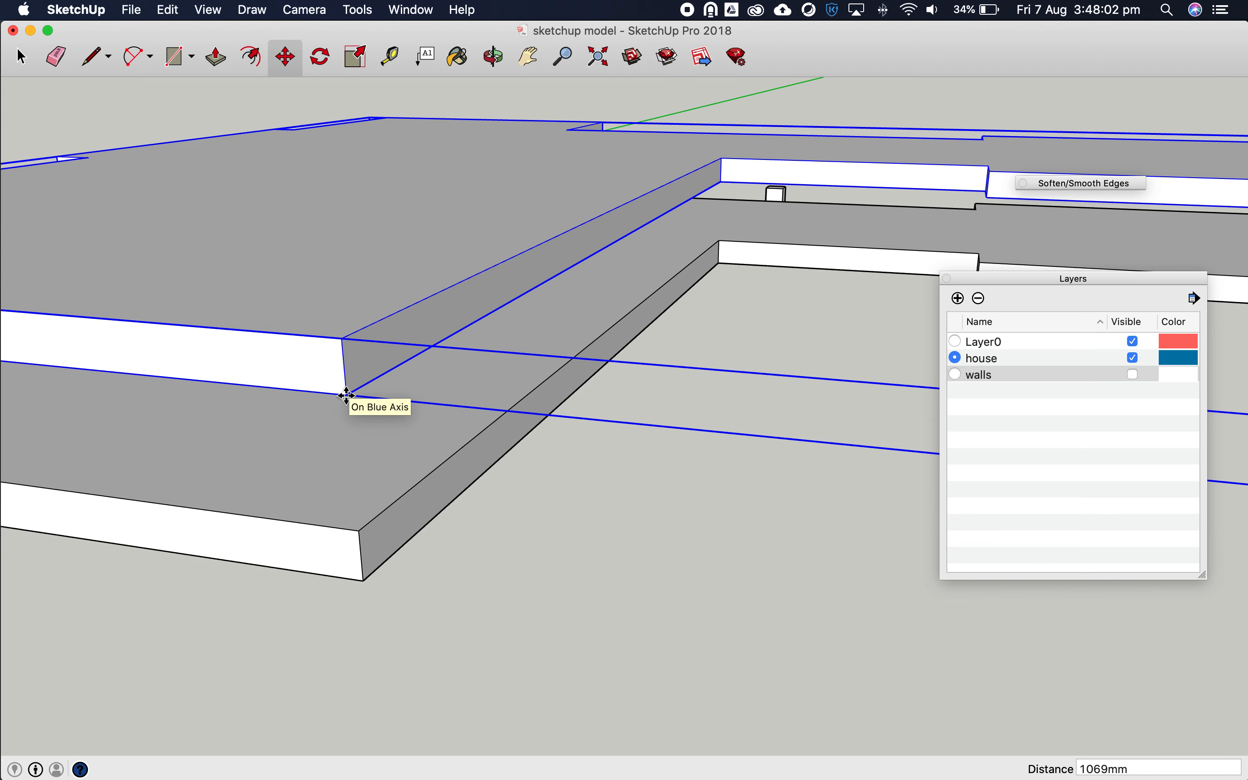
{"action": "type", "text": "300"}
{"action": "key", "text": "Return"}
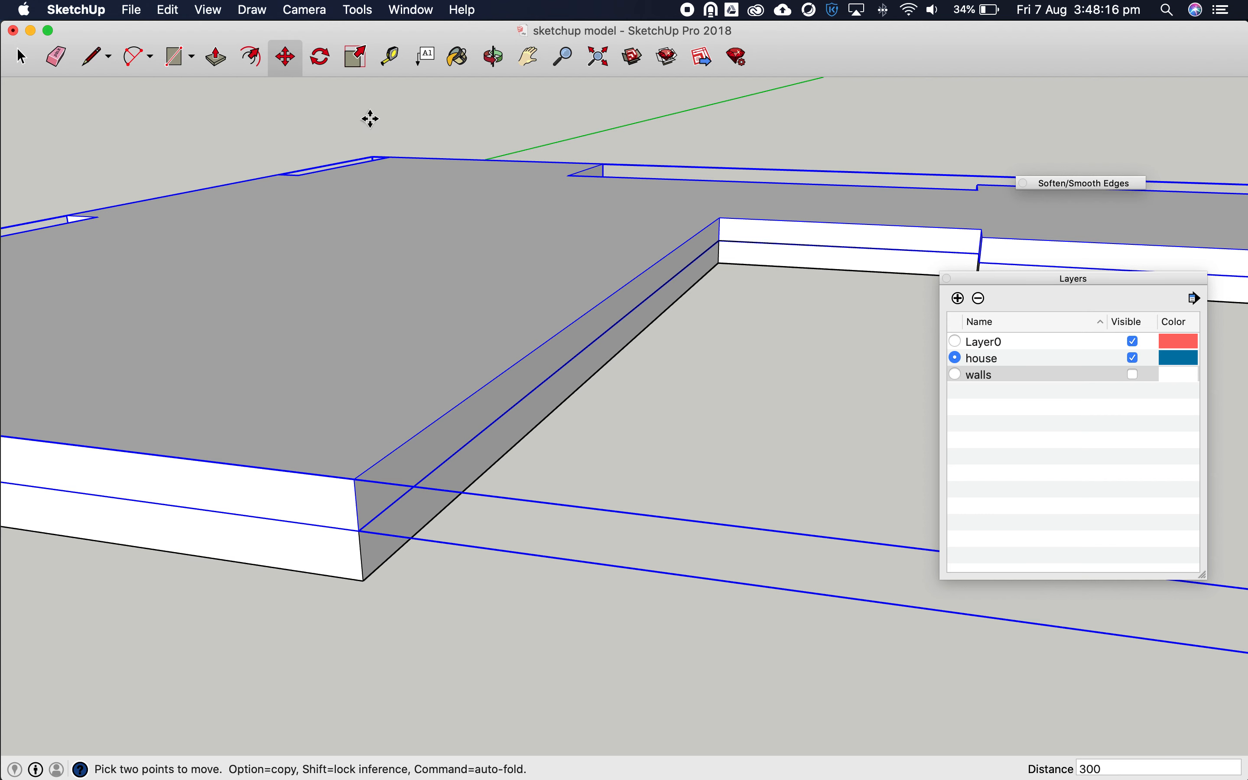
Open the upper slab copy's group for editing
{"action": "left_click", "coordinate": [494, 57]}
{"action": "left_click_drag", "start_coordinate": [688, 209], "coordinate": [696, 386]}
{"action": "scroll", "coordinate": [676, 287], "scroll_direction": "down", "scroll_amount": 5}
{"action": "scroll", "coordinate": [643, 334], "scroll_direction": "up", "scroll_amount": 5}
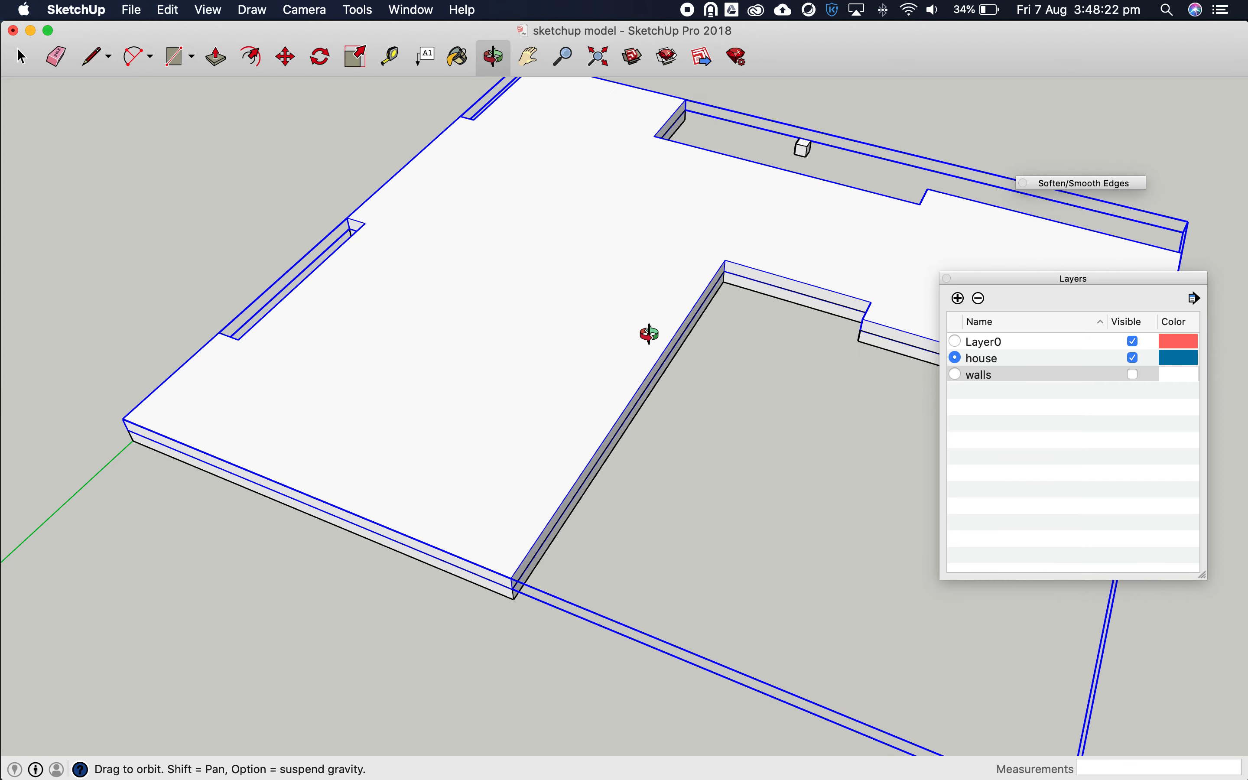
{"action": "scroll", "coordinate": [359, 298], "scroll_direction": "down", "scroll_amount": 3}
{"action": "scroll", "coordinate": [676, 212], "scroll_direction": "up", "scroll_amount": 5}
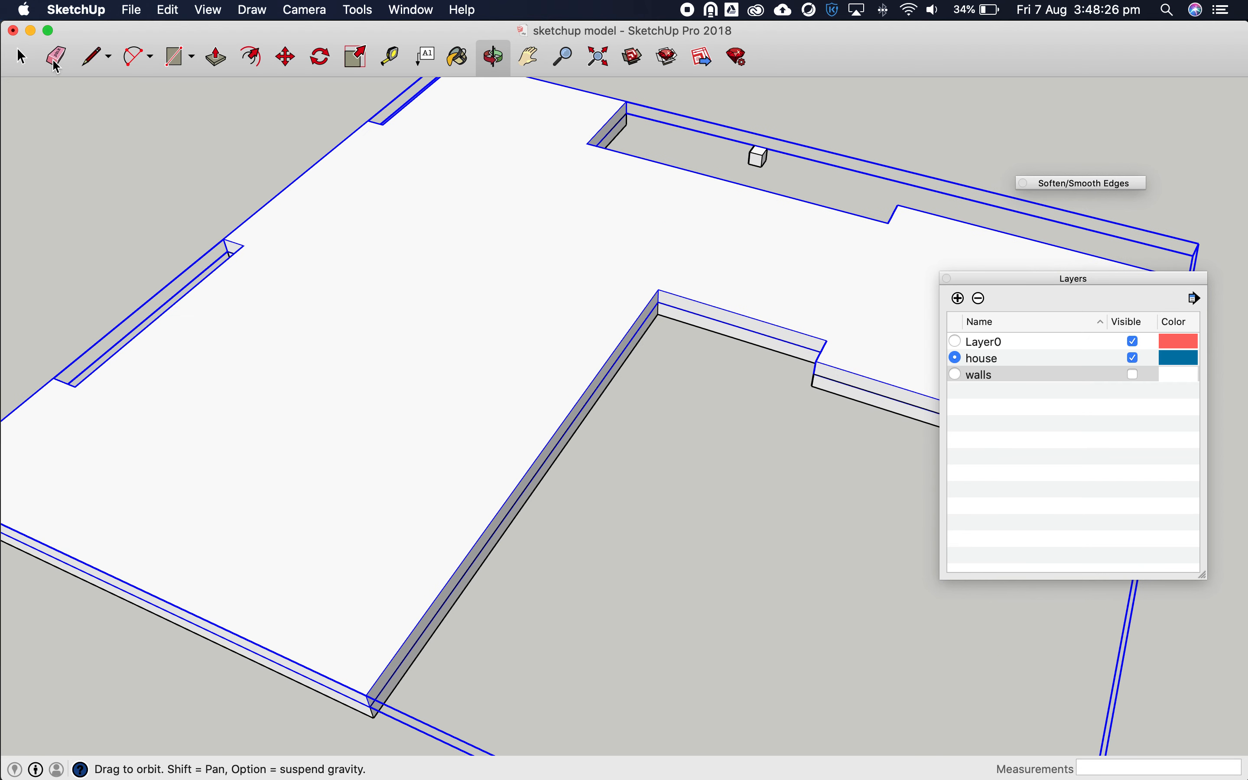
{"action": "left_click", "coordinate": [24, 59]}
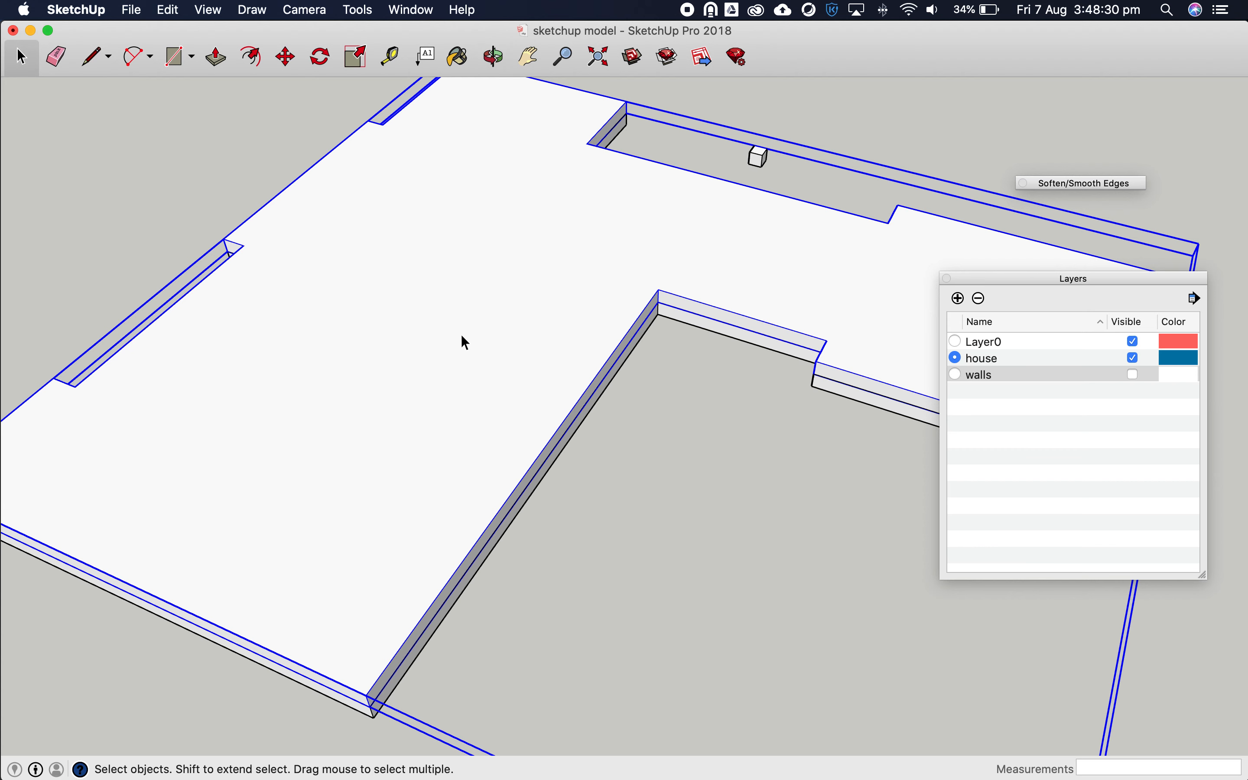
{"action": "left_click", "coordinate": [457, 344]}
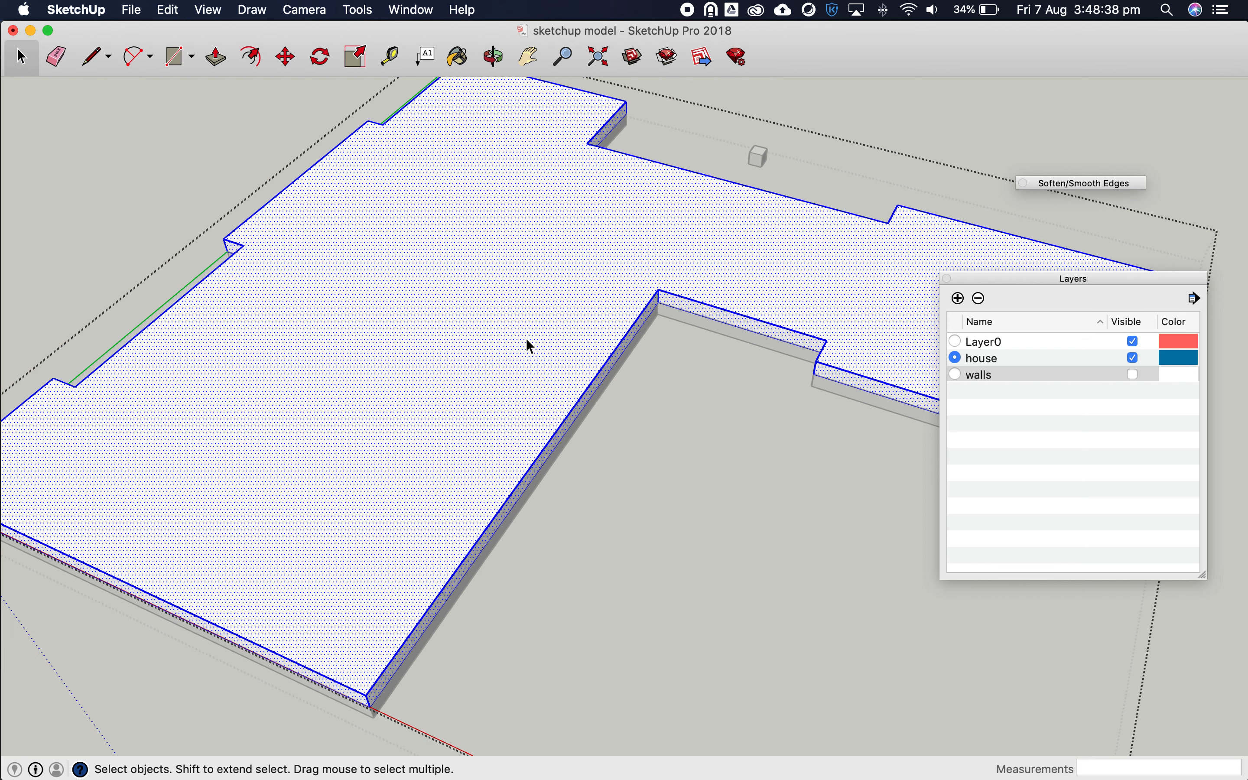
Offset the top face's outline of the slab copy inward by 300 mm
{"action": "left_click", "coordinate": [453, 330]}
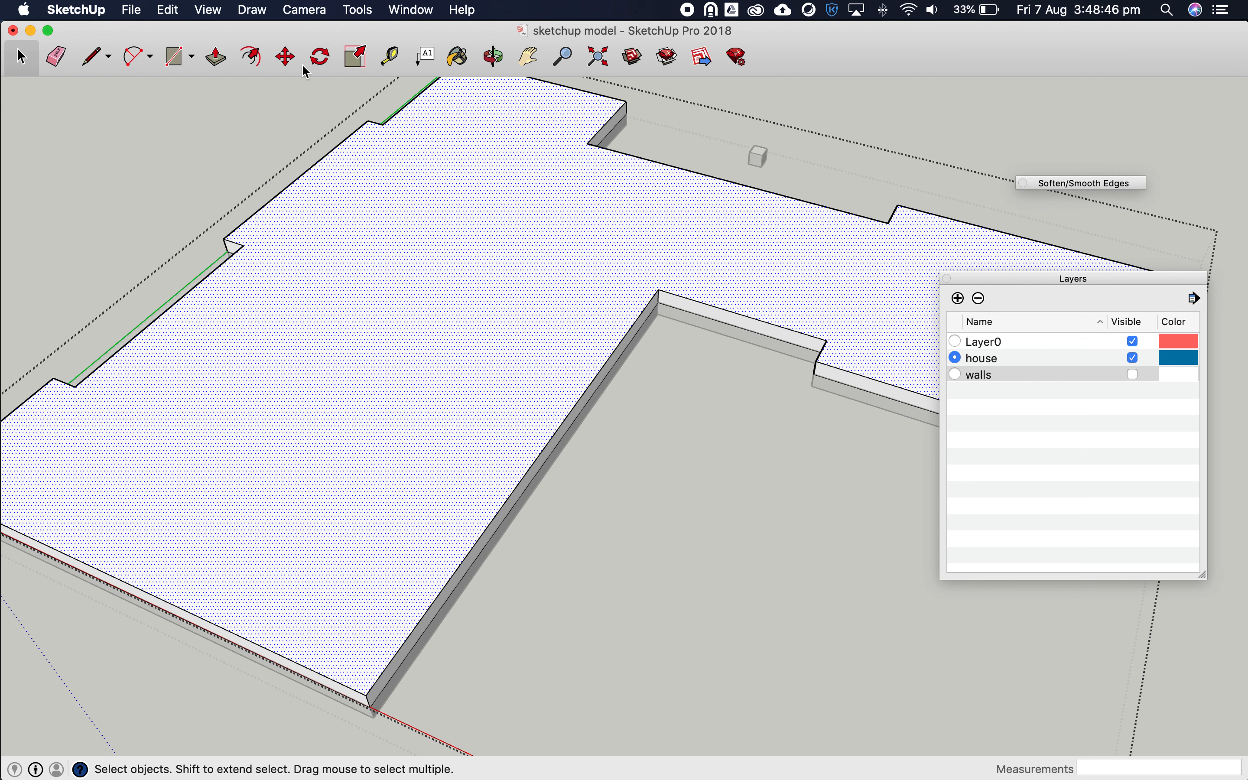
{"action": "left_click", "coordinate": [252, 58]}
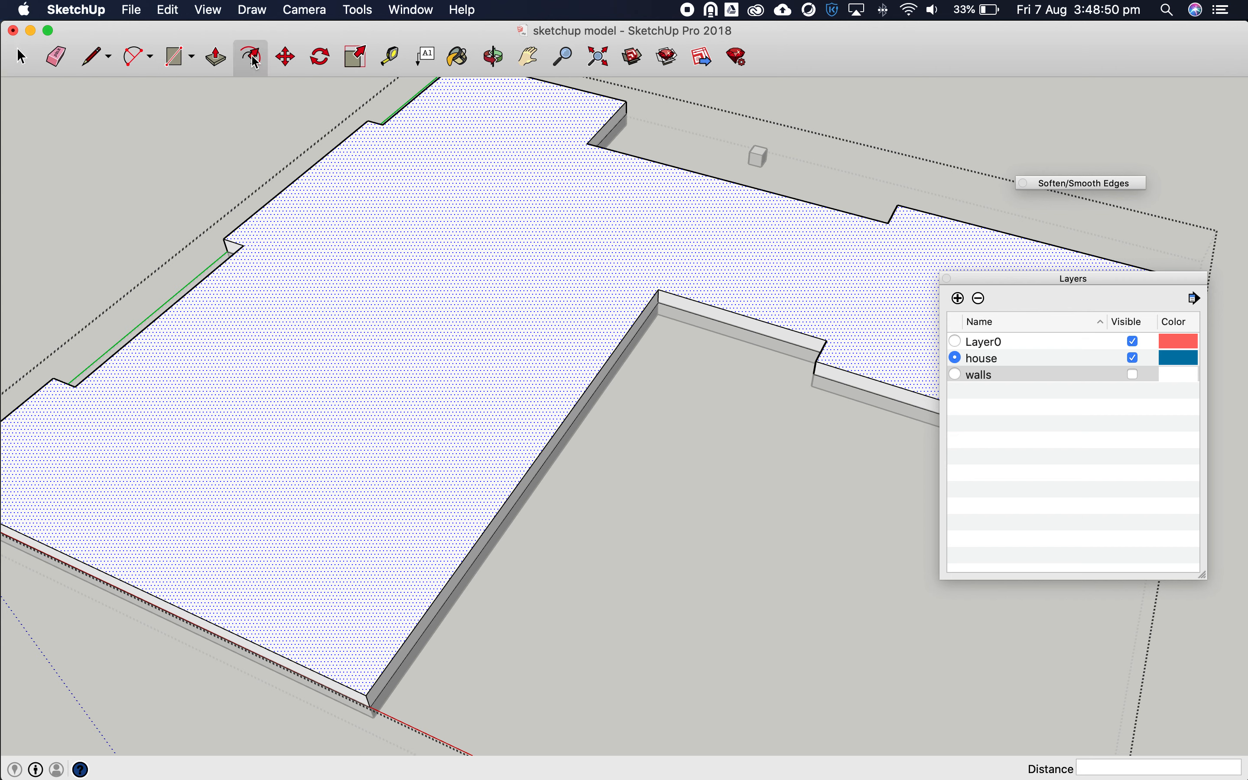
{"action": "left_click", "coordinate": [613, 358]}
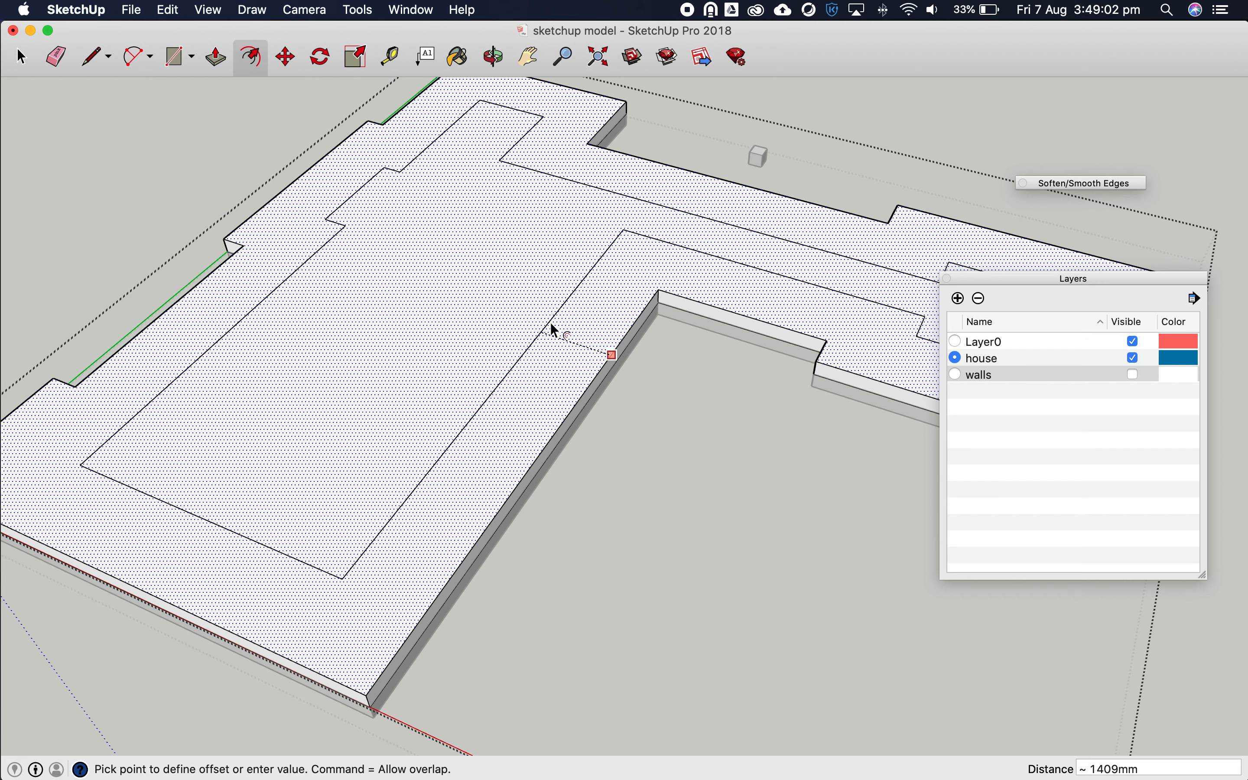
{"action": "type", "text": "300"}
{"action": "key", "text": "Return"}
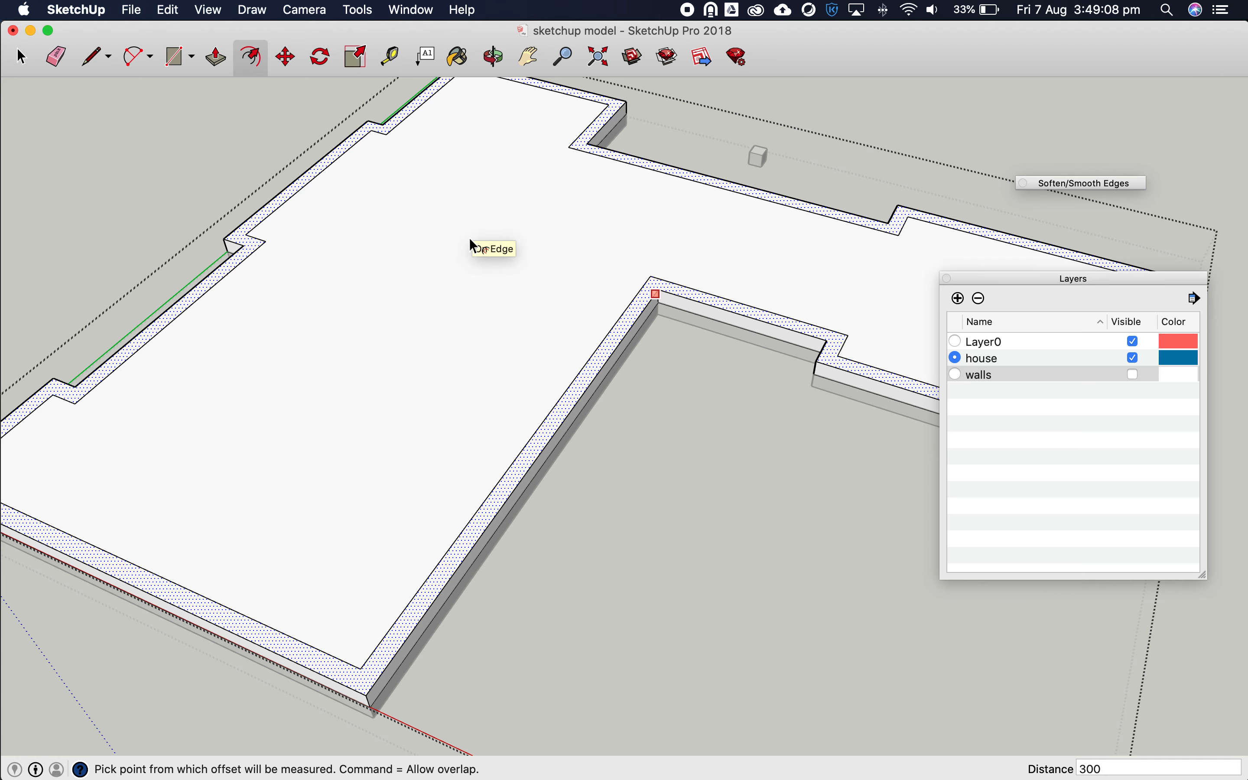
Push the inner face down 300 mm through the slab copy, leaving only the perimeter wall strip
{"action": "left_click", "coordinate": [20, 57]}
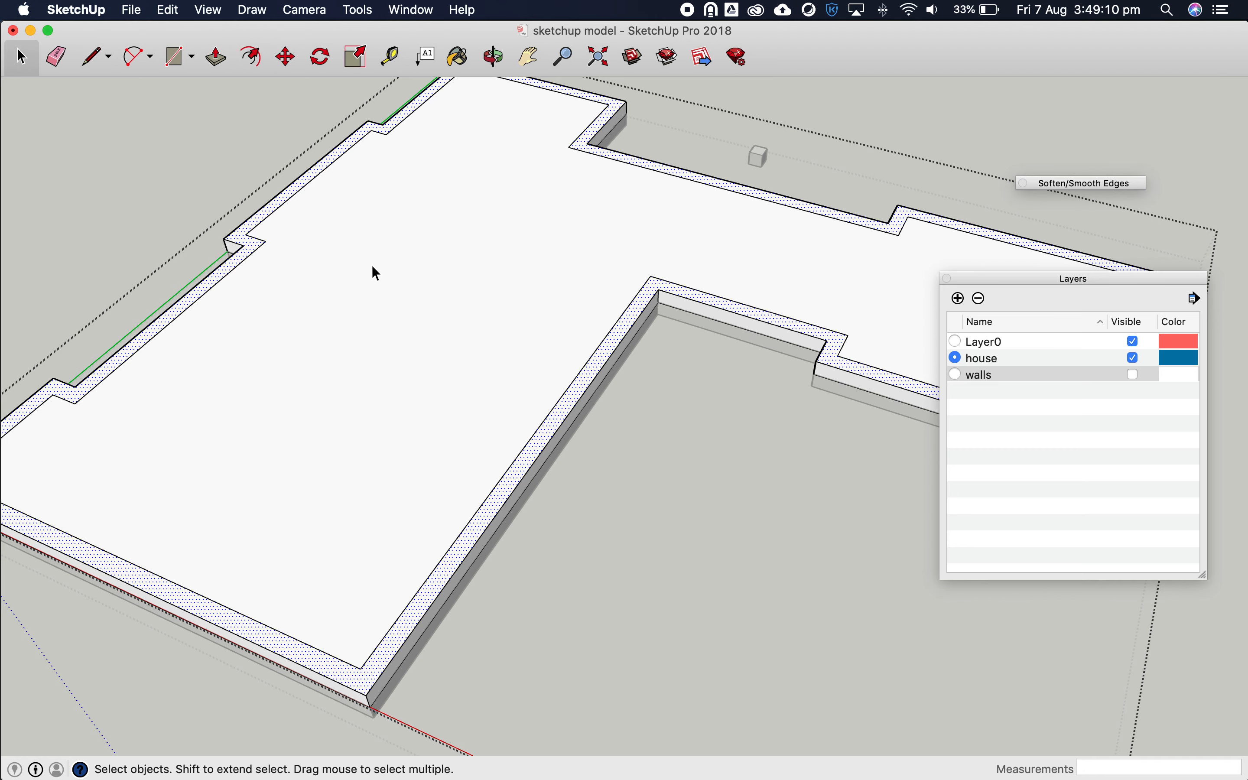
{"action": "left_click", "coordinate": [393, 284]}
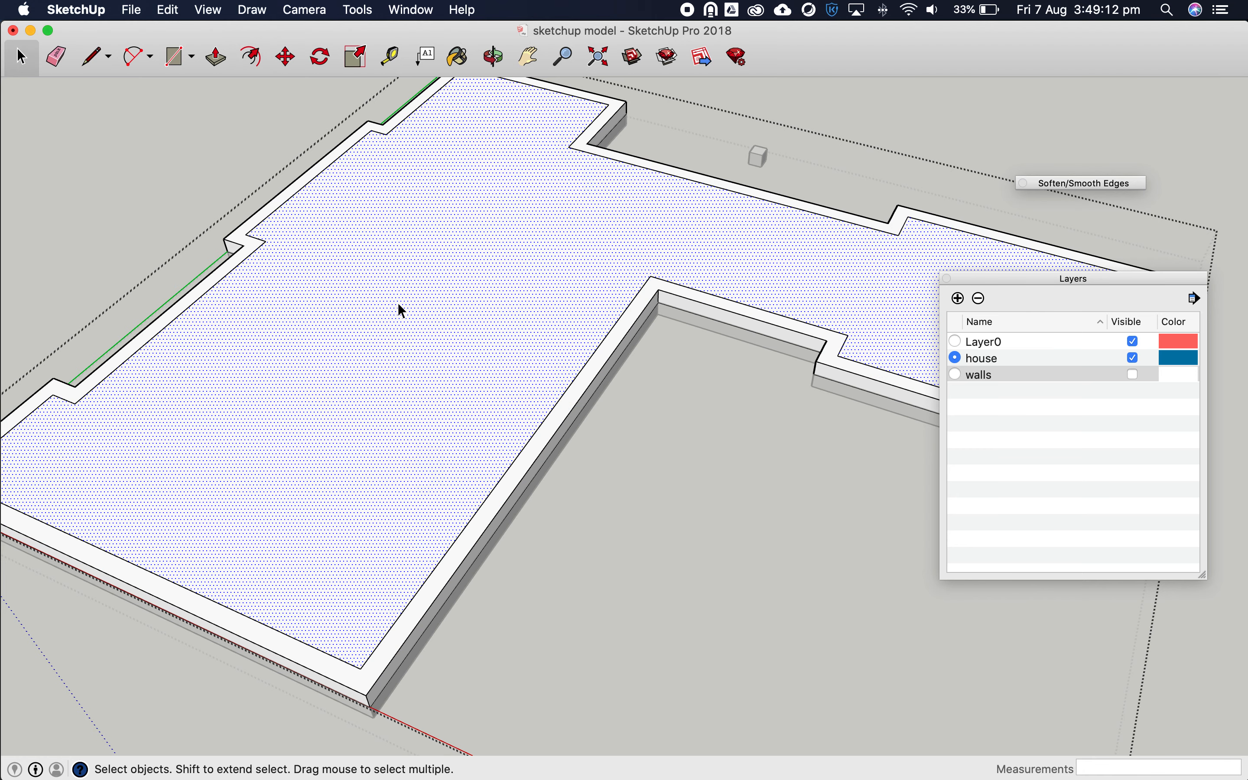
{"action": "left_click", "coordinate": [216, 65]}
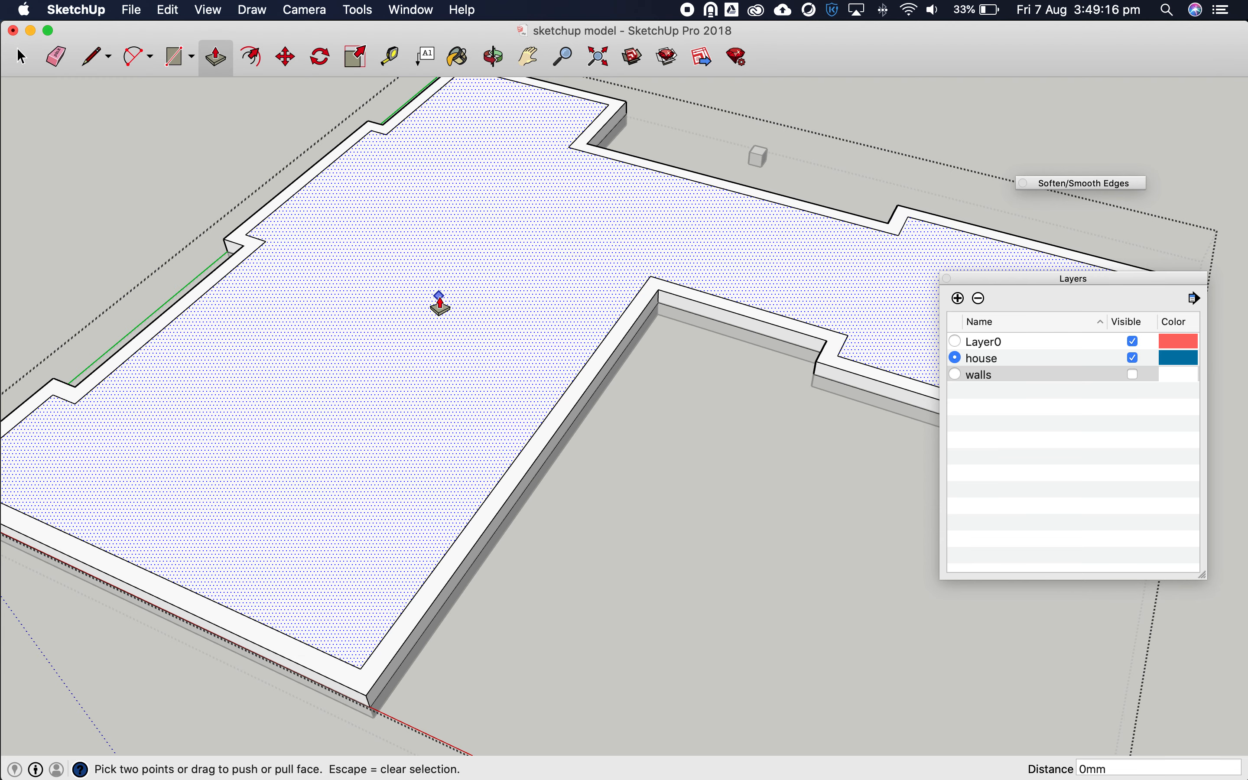
{"action": "left_click_drag", "start_coordinate": [437, 300], "coordinate": [442, 340]}
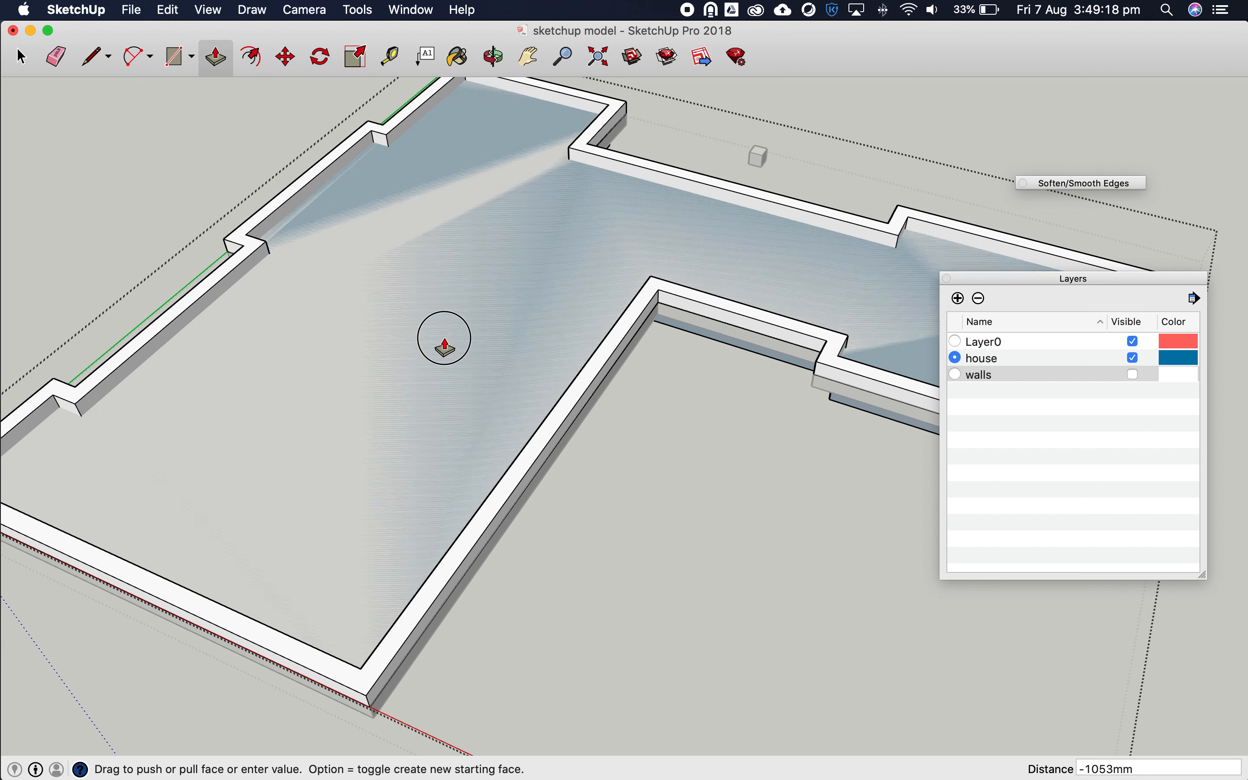
{"action": "type", "text": "300"}
{"action": "key", "text": "Return"}
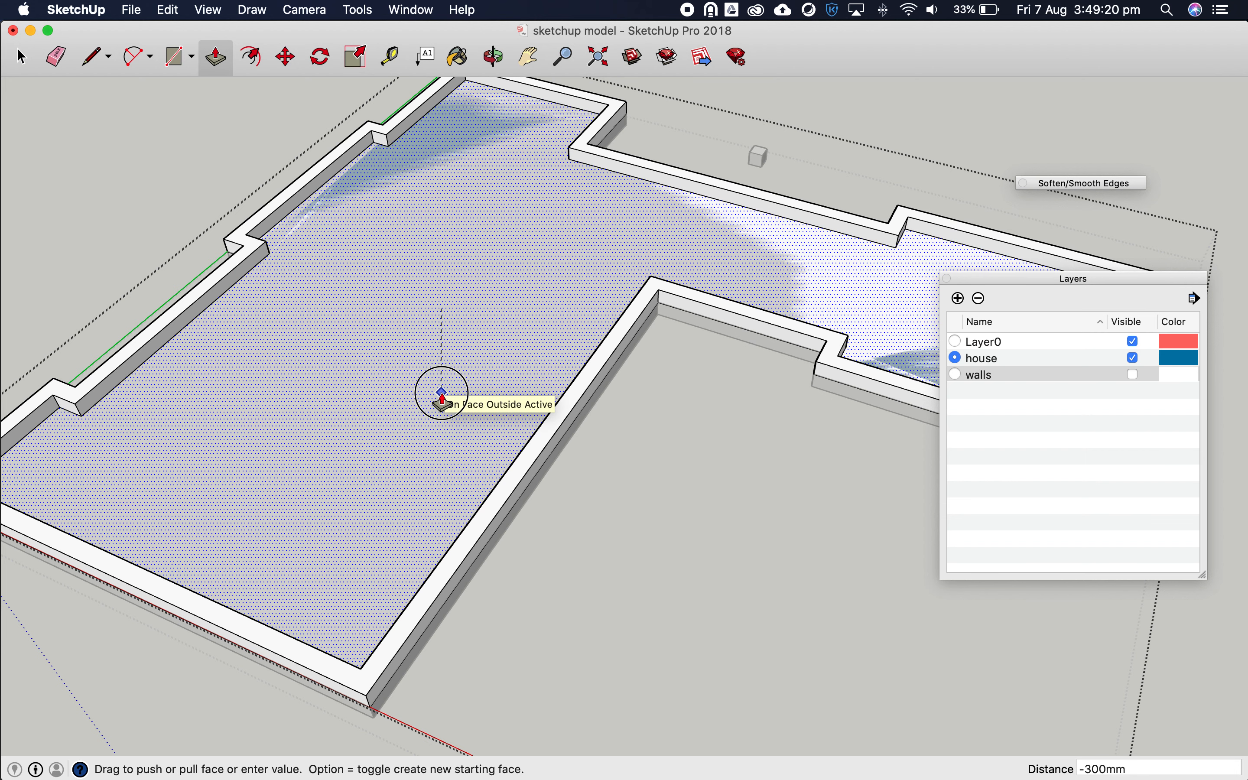
{"action": "type", "text": "300"}
{"action": "key", "text": "Return"}
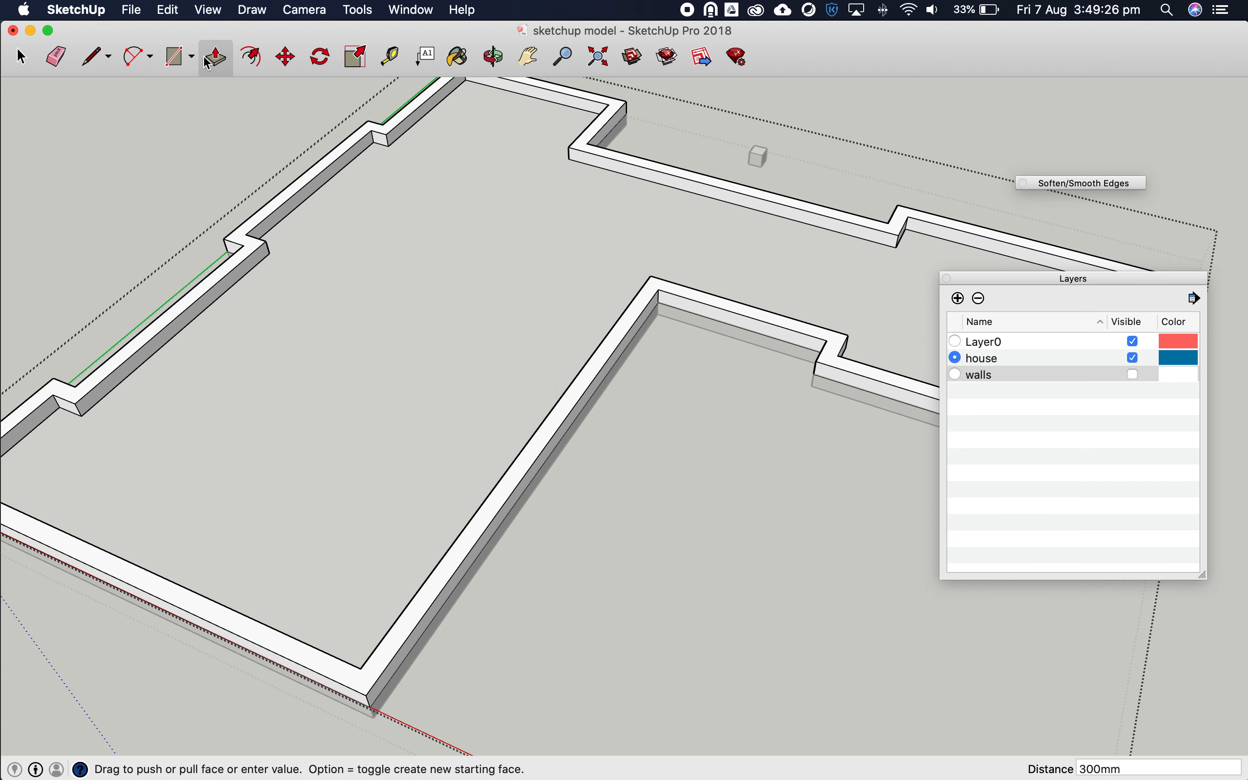
Pull the top face of the perimeter wall strip up by 2400 mm
{"action": "left_click", "coordinate": [502, 60]}
{"action": "left_click_drag", "start_coordinate": [537, 335], "coordinate": [566, 282]}
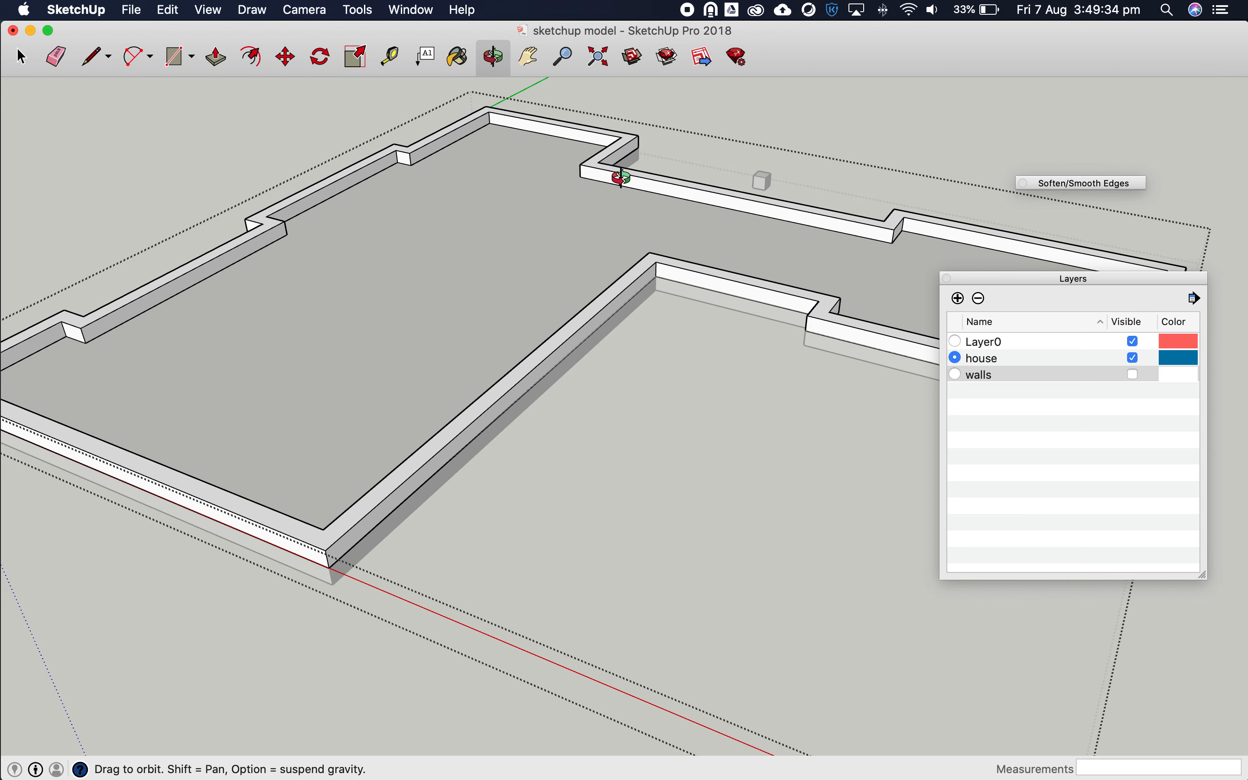
{"action": "scroll", "coordinate": [605, 222], "scroll_direction": "down", "scroll_amount": 3}
{"action": "scroll", "coordinate": [510, 166], "scroll_direction": "up", "scroll_amount": 3}
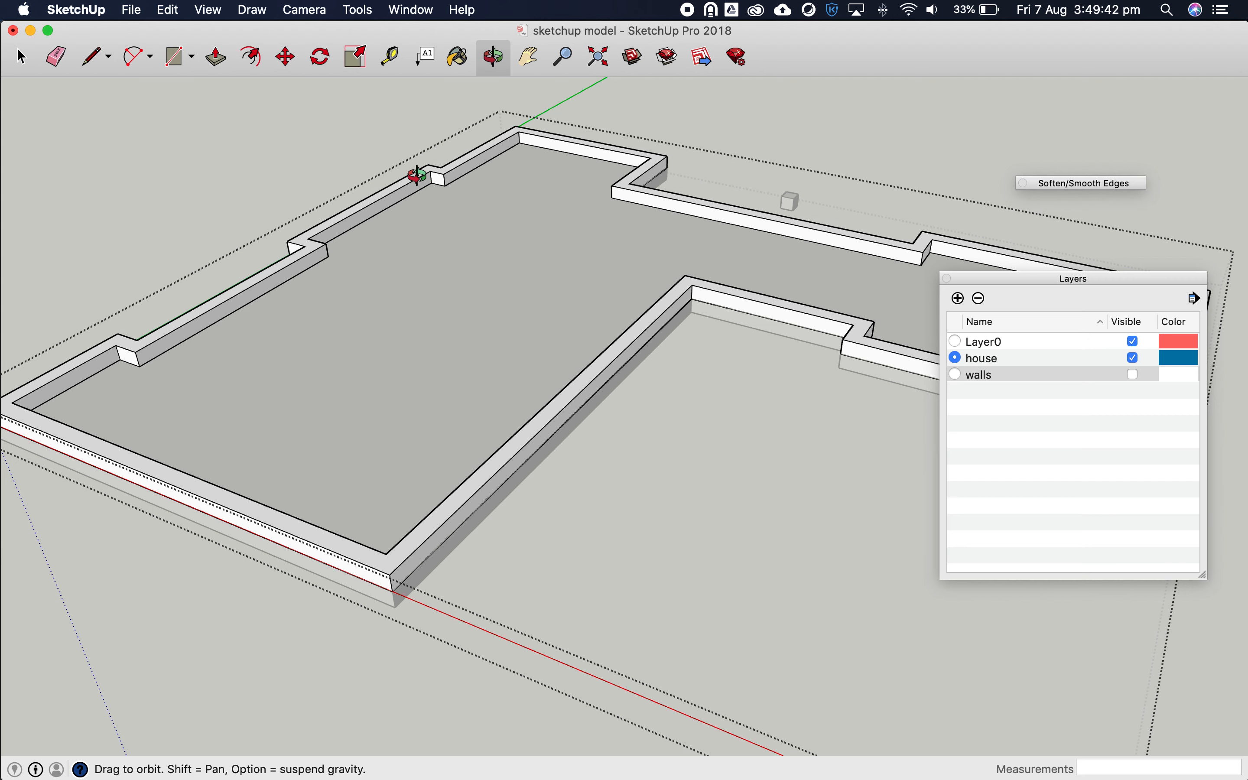
{"action": "scroll", "coordinate": [417, 174], "scroll_direction": "up", "scroll_amount": 2}
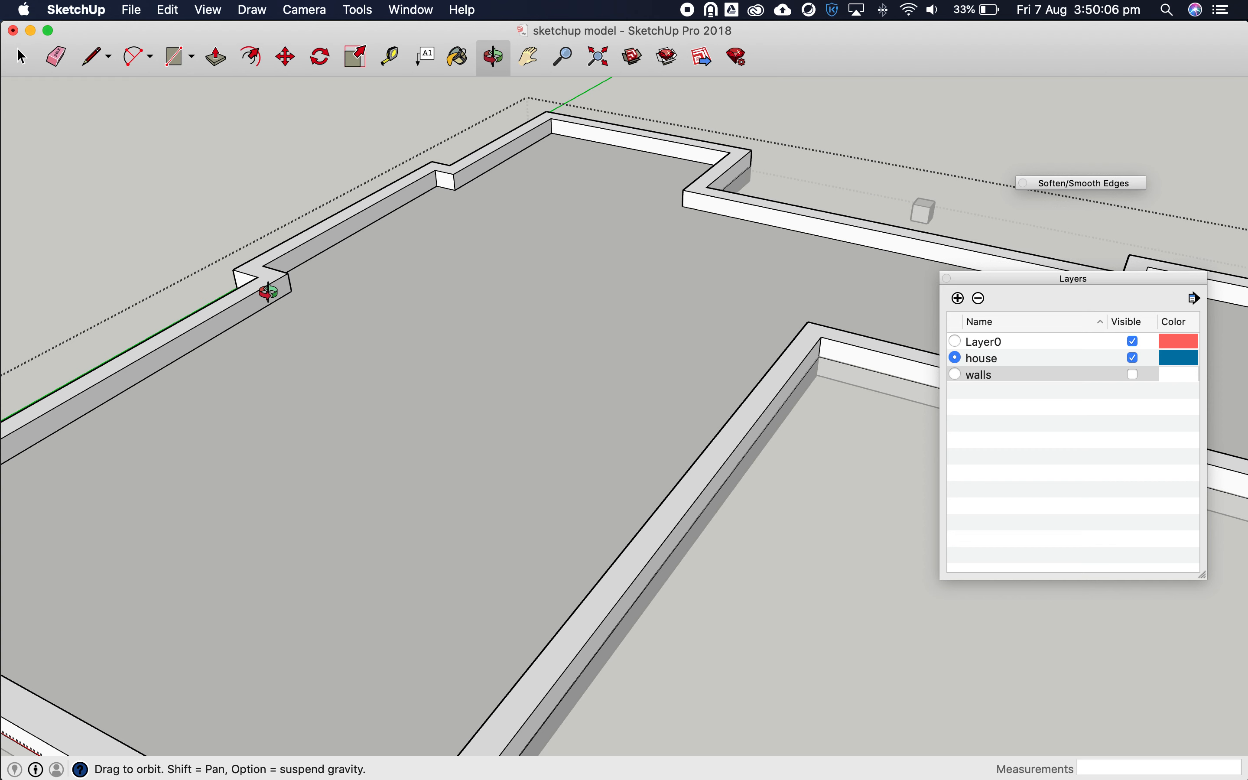
{"action": "left_click", "coordinate": [22, 57]}
{"action": "left_click", "coordinate": [269, 280]}
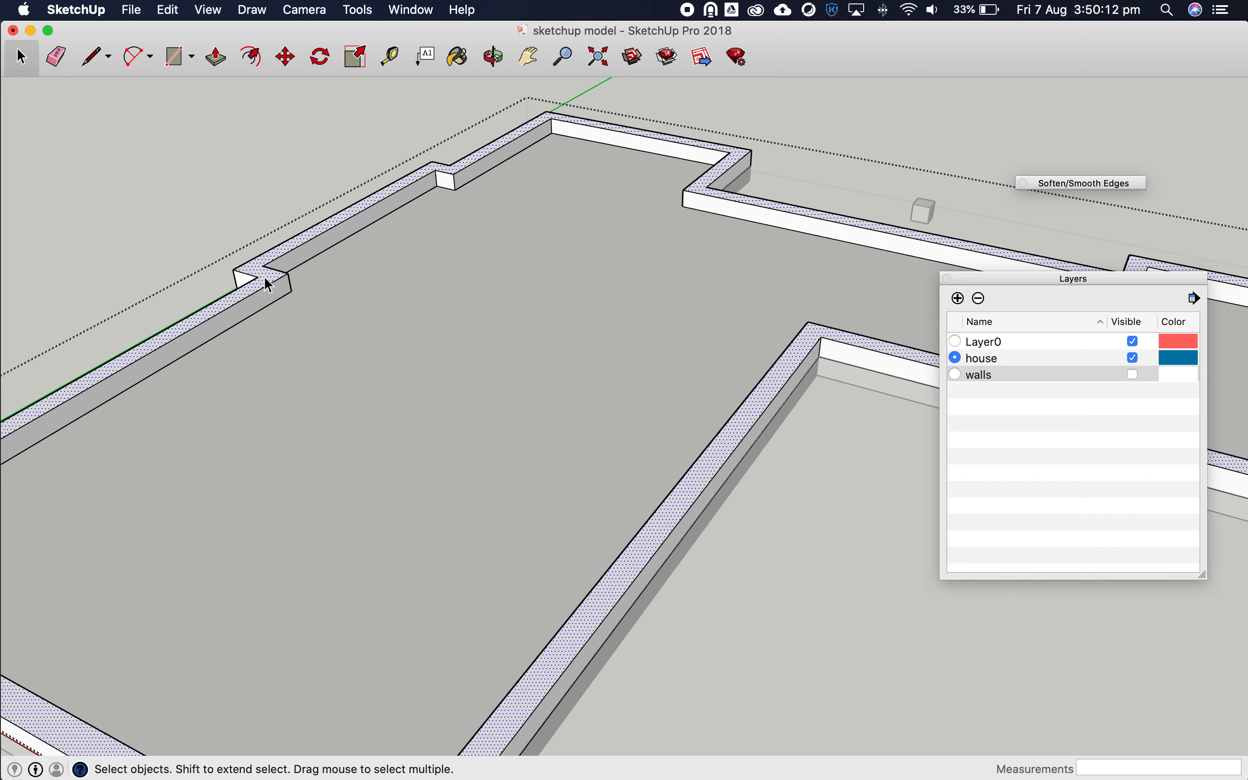
{"action": "left_click", "coordinate": [216, 57]}
{"action": "left_click_drag", "start_coordinate": [268, 281], "coordinate": [256, 140]}
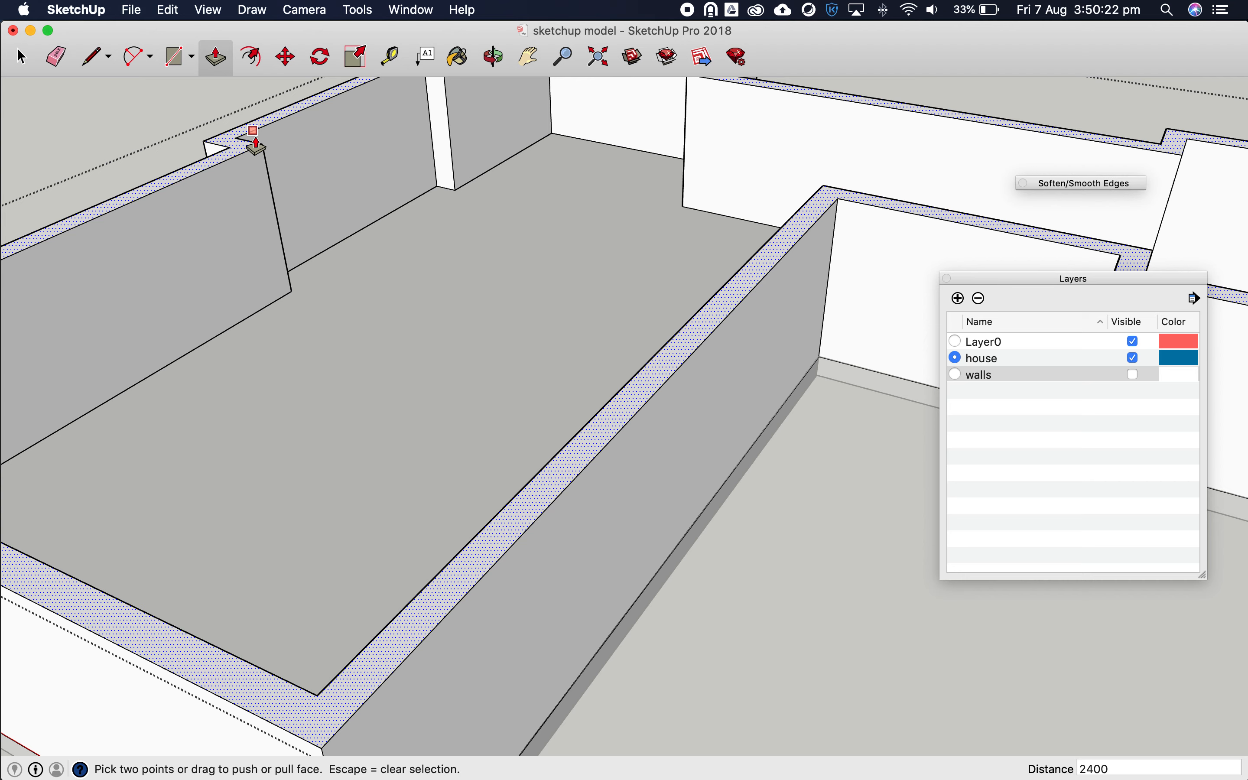
{"action": "key", "text": "Return"}
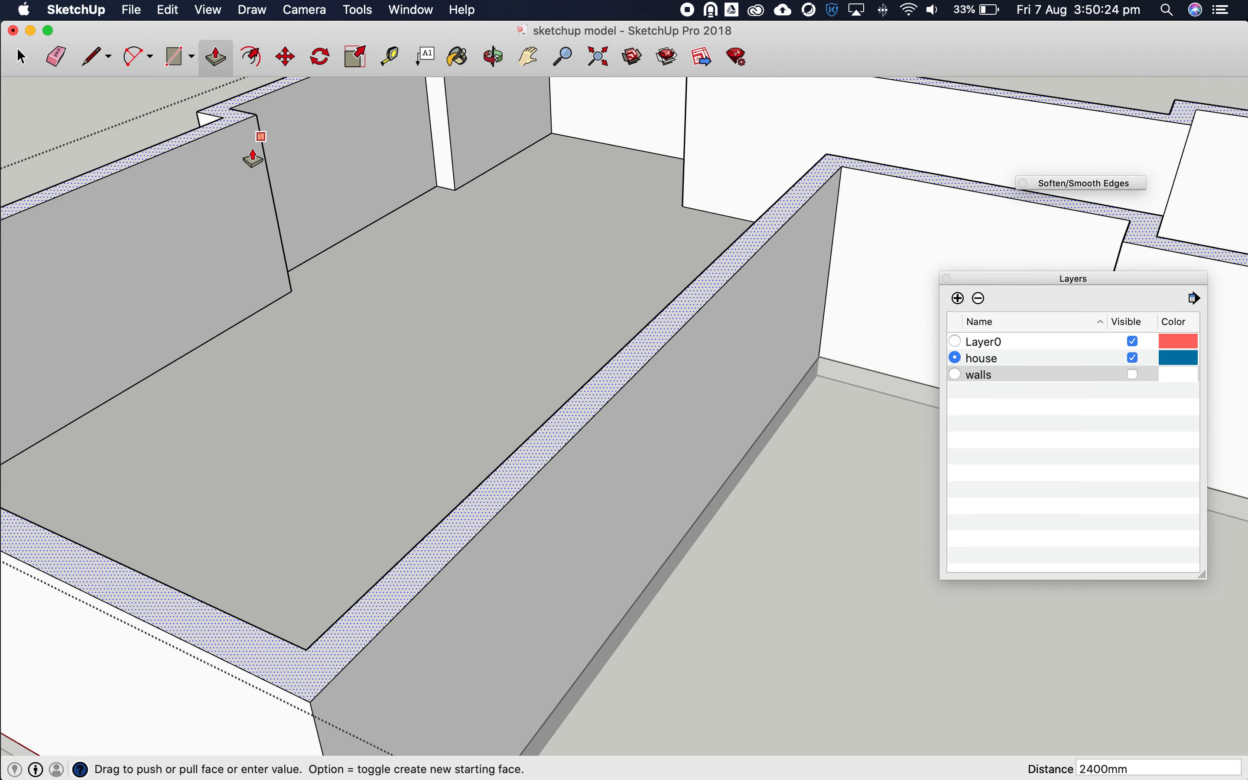
Show the walls layer again and close the perimeter wall group to return to the whole model
{"action": "scroll", "coordinate": [397, 258], "scroll_direction": "down", "scroll_amount": 5}
{"action": "scroll", "coordinate": [407, 190], "scroll_direction": "up", "scroll_amount": 2}
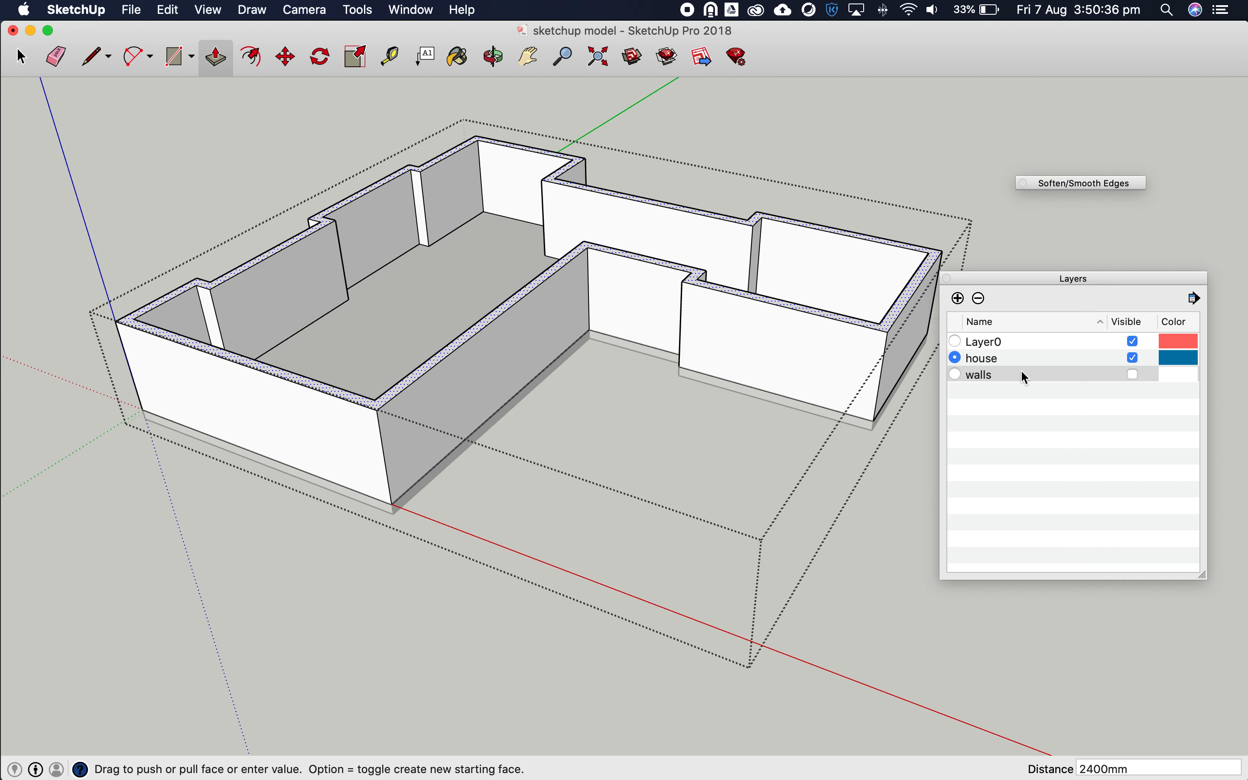
{"action": "left_click", "coordinate": [1134, 375]}
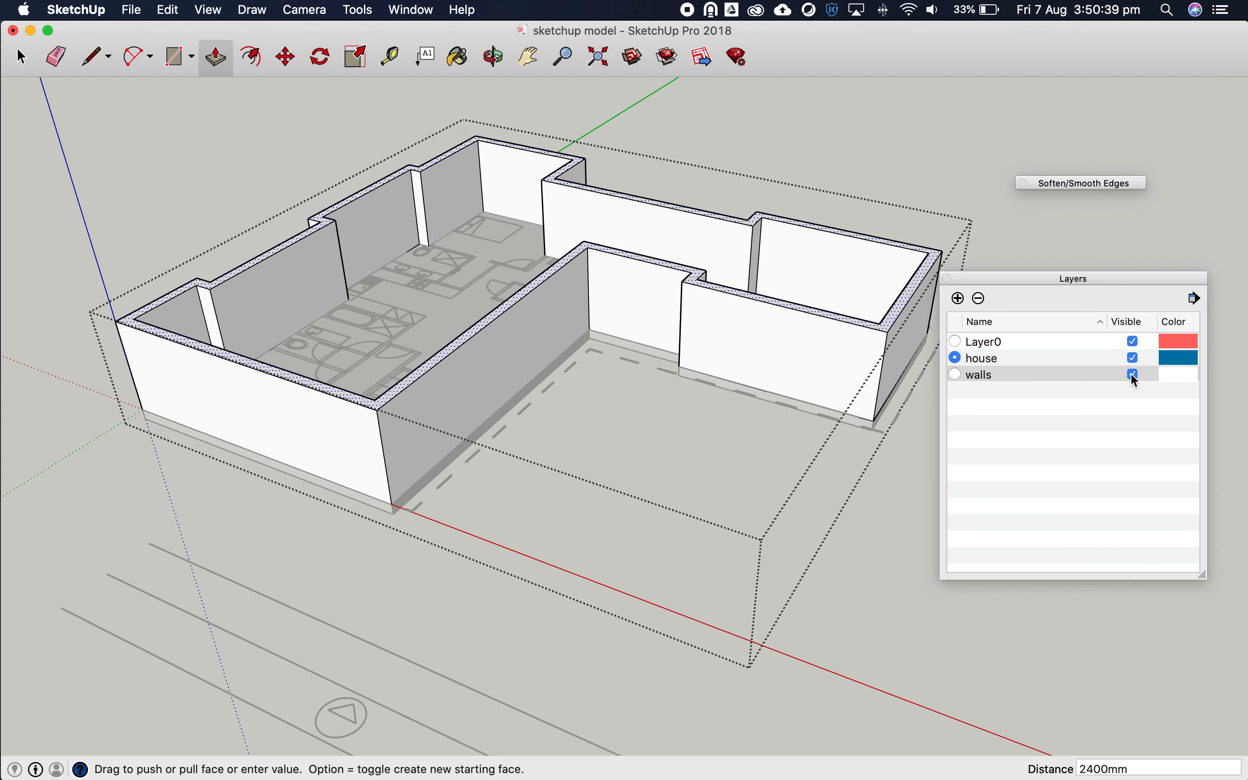
{"action": "left_click", "coordinate": [22, 59]}
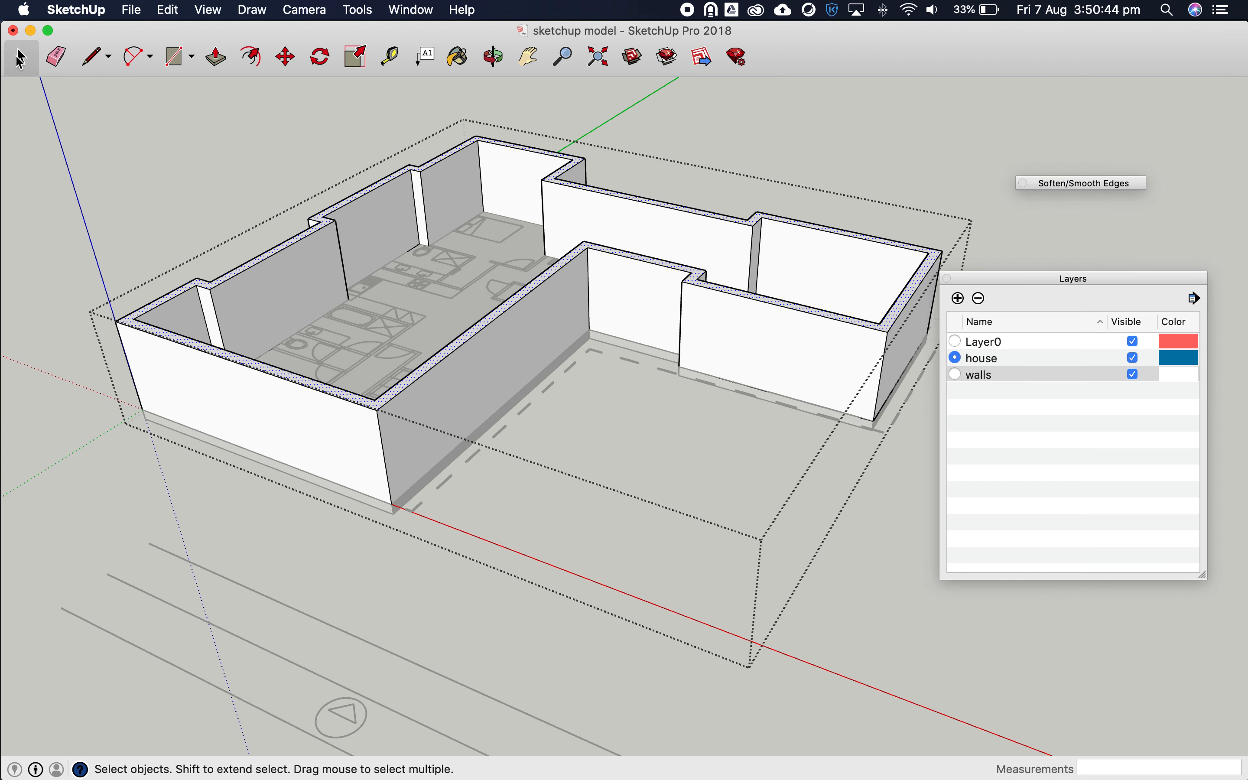
{"action": "left_click", "coordinate": [192, 159]}
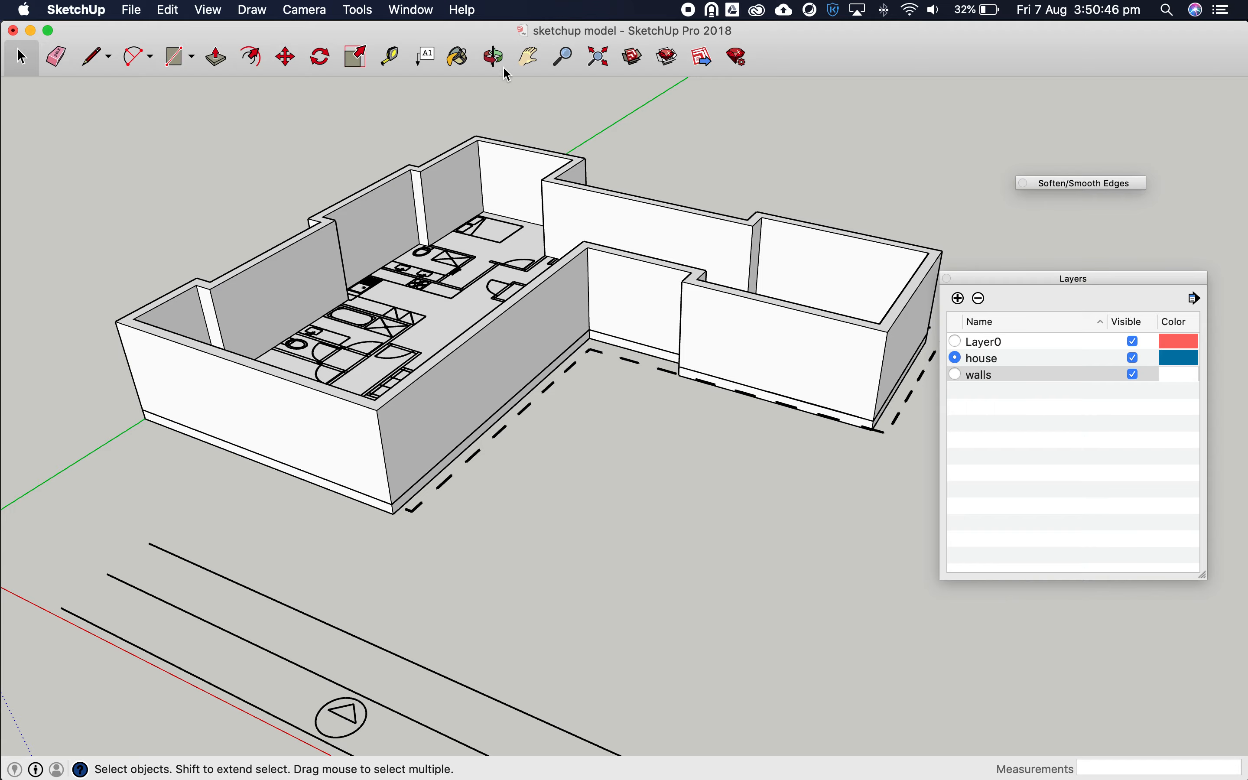
{"action": "left_click", "coordinate": [494, 57]}
{"action": "left_click_drag", "start_coordinate": [624, 235], "coordinate": [718, 466]}
{"action": "scroll", "coordinate": [406, 418], "scroll_direction": "up", "scroll_amount": 5}
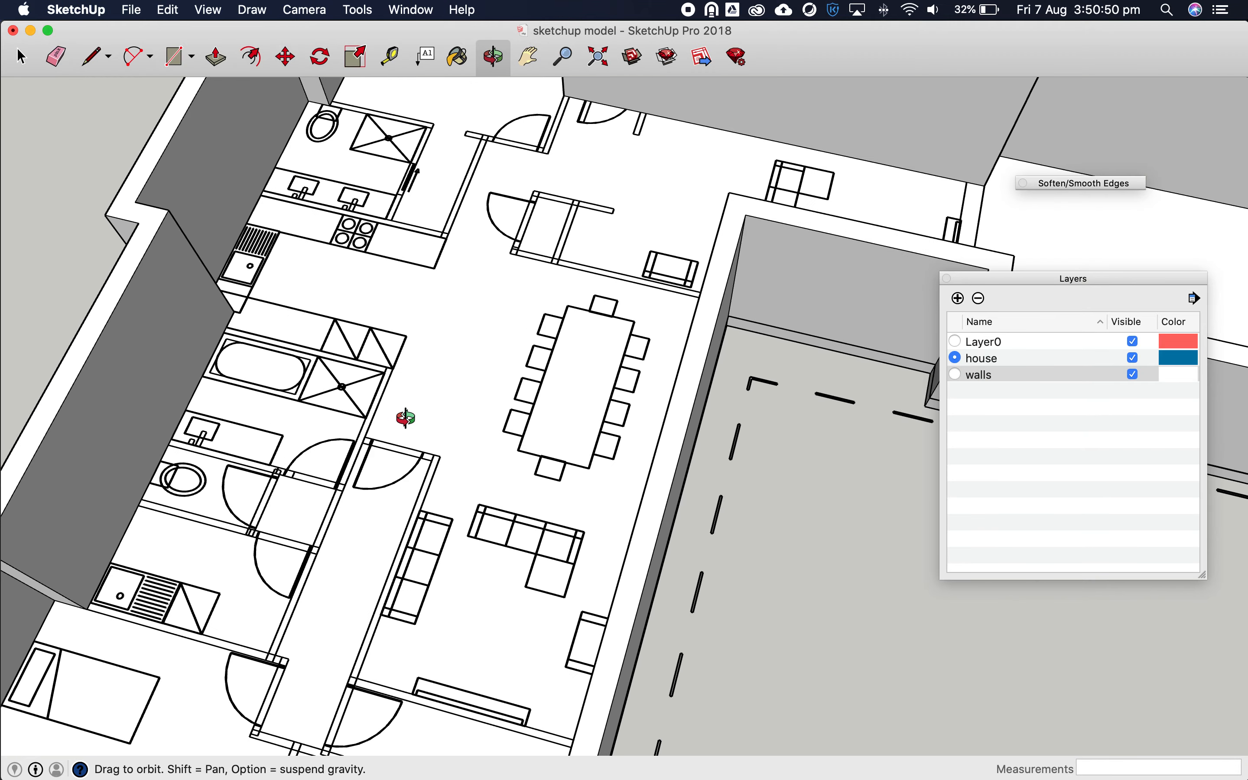
Draw a rectangle about 1900 × 100 mm over the partition between the shower bathroom and the bedroom
{"action": "scroll", "coordinate": [608, 406], "scroll_direction": "down", "scroll_amount": 5}
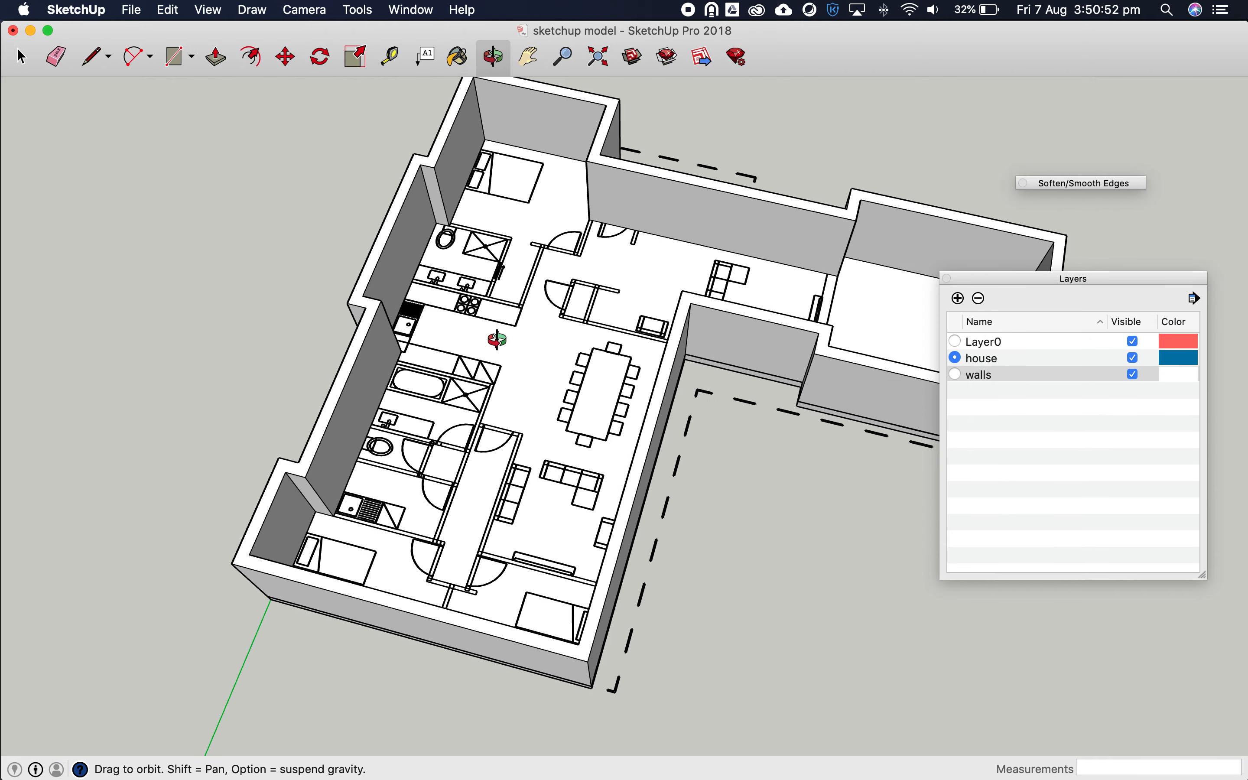
{"action": "scroll", "coordinate": [485, 293], "scroll_direction": "up", "scroll_amount": 2}
{"action": "scroll", "coordinate": [493, 138], "scroll_direction": "up", "scroll_amount": 5}
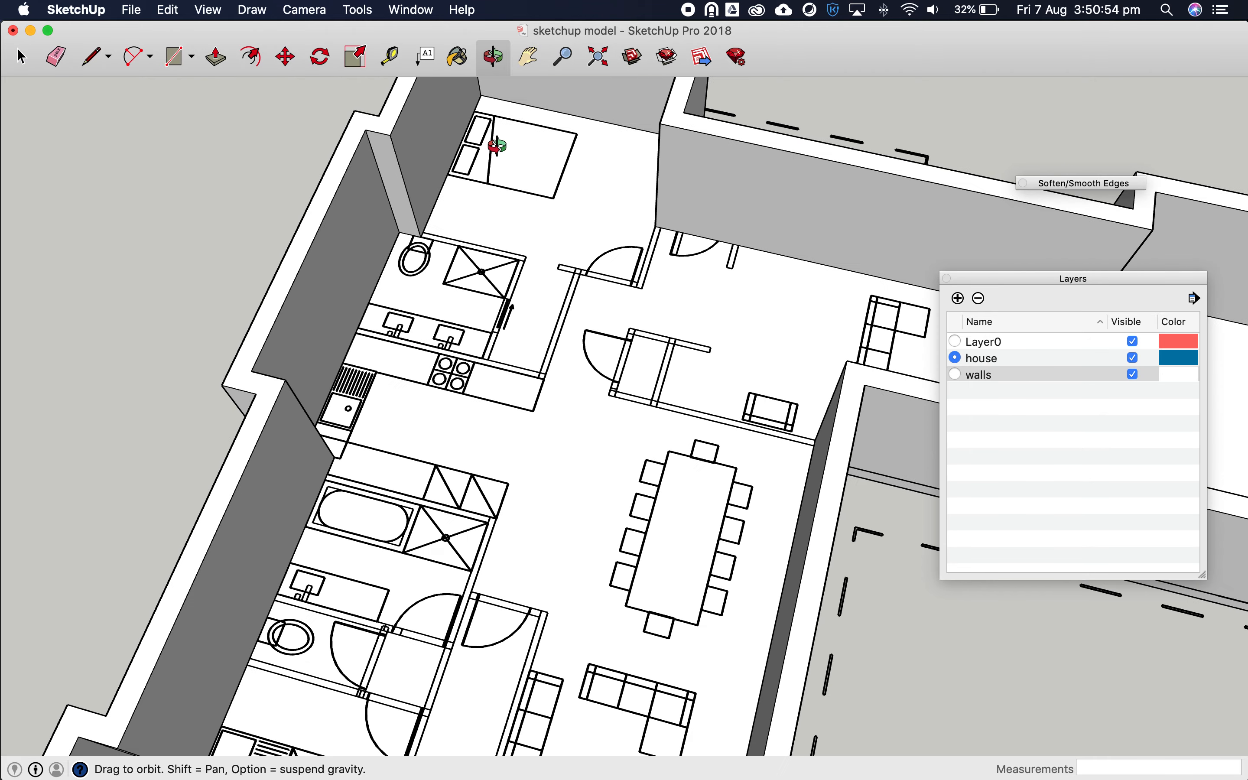
{"action": "scroll", "coordinate": [468, 179], "scroll_direction": "up", "scroll_amount": 3}
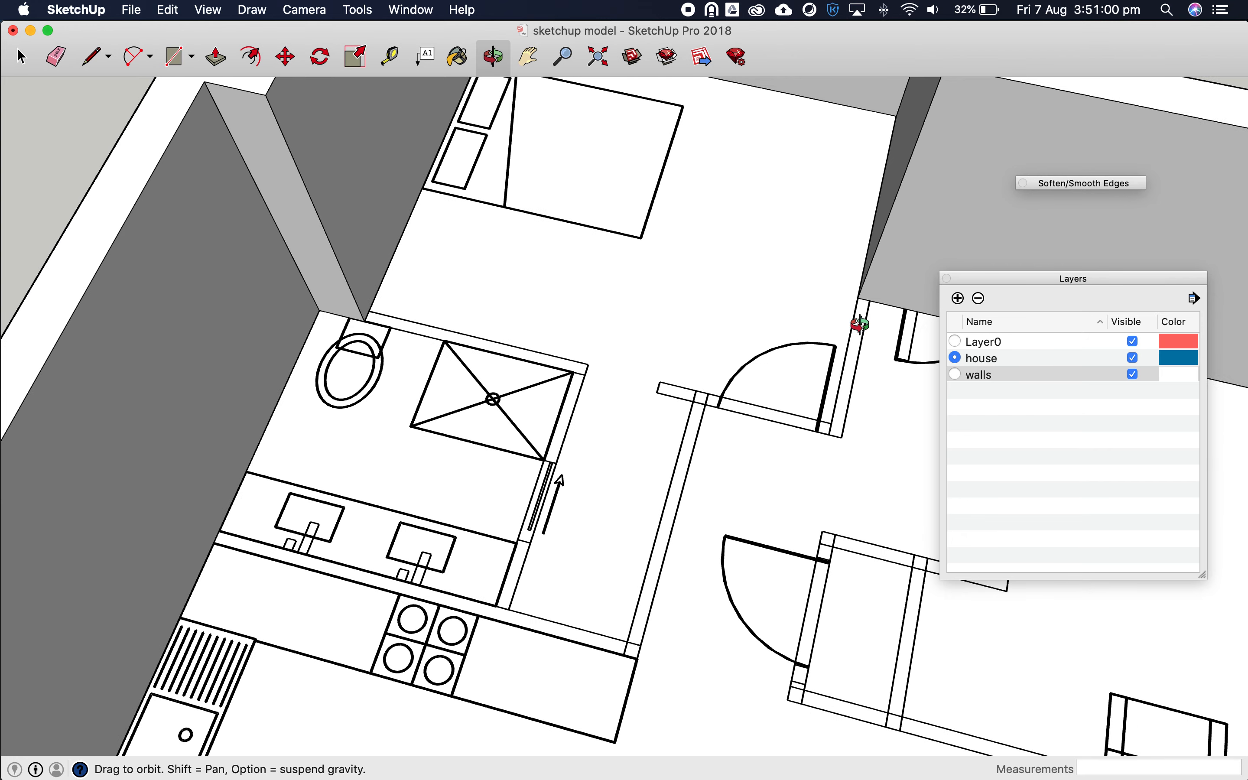
{"action": "left_click", "coordinate": [175, 59]}
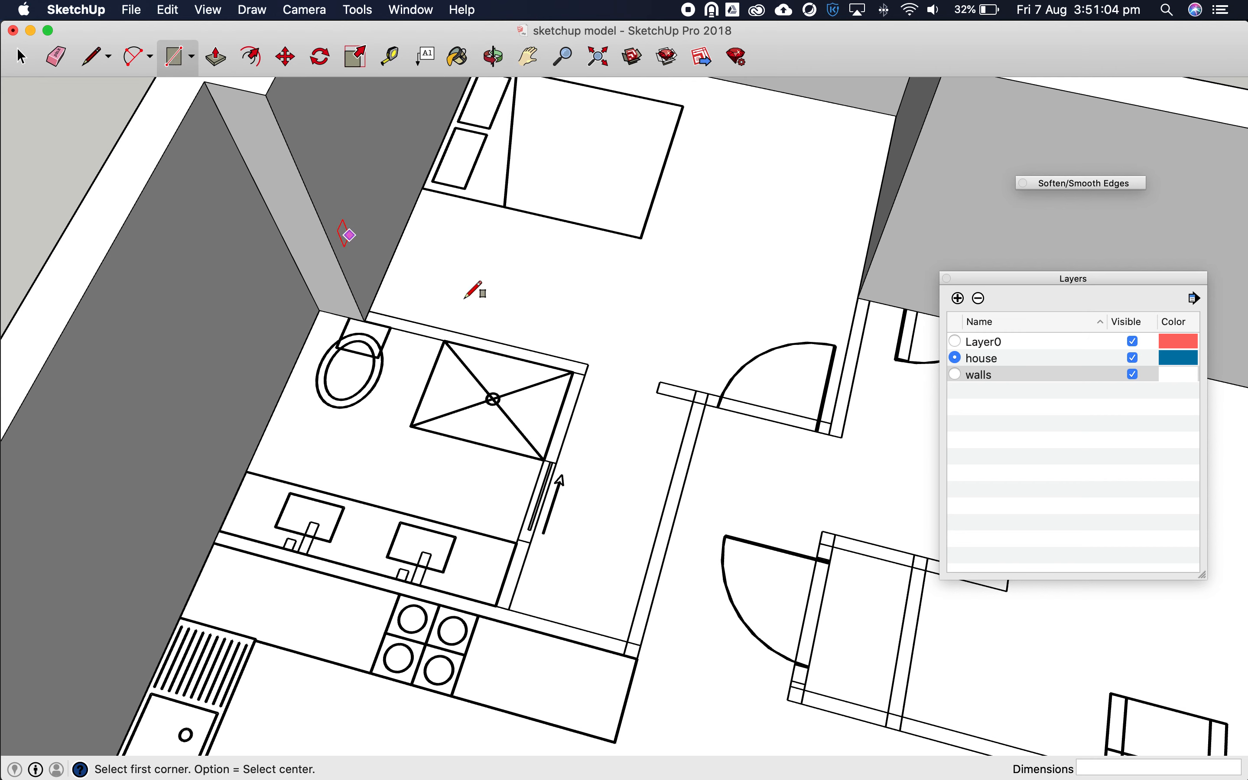
{"action": "left_click", "coordinate": [369, 310]}
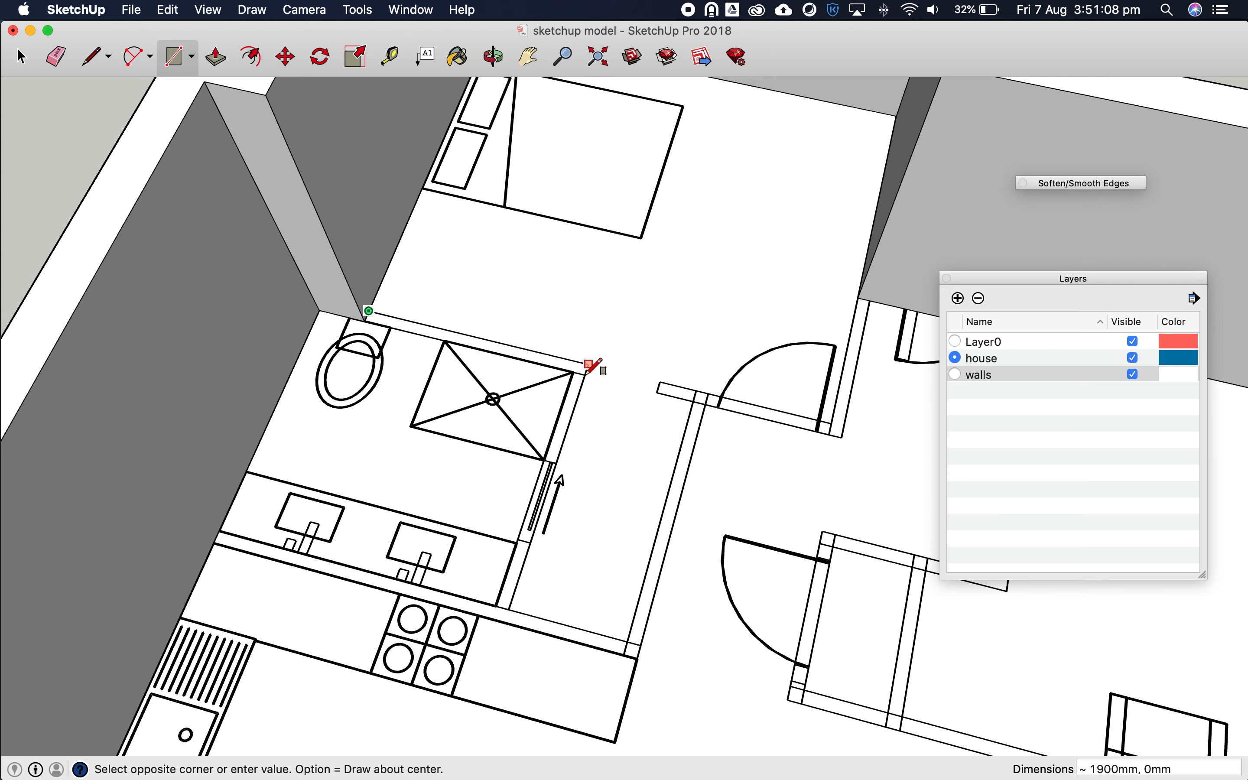
{"action": "scroll", "coordinate": [587, 372], "scroll_direction": "up", "scroll_amount": 5}
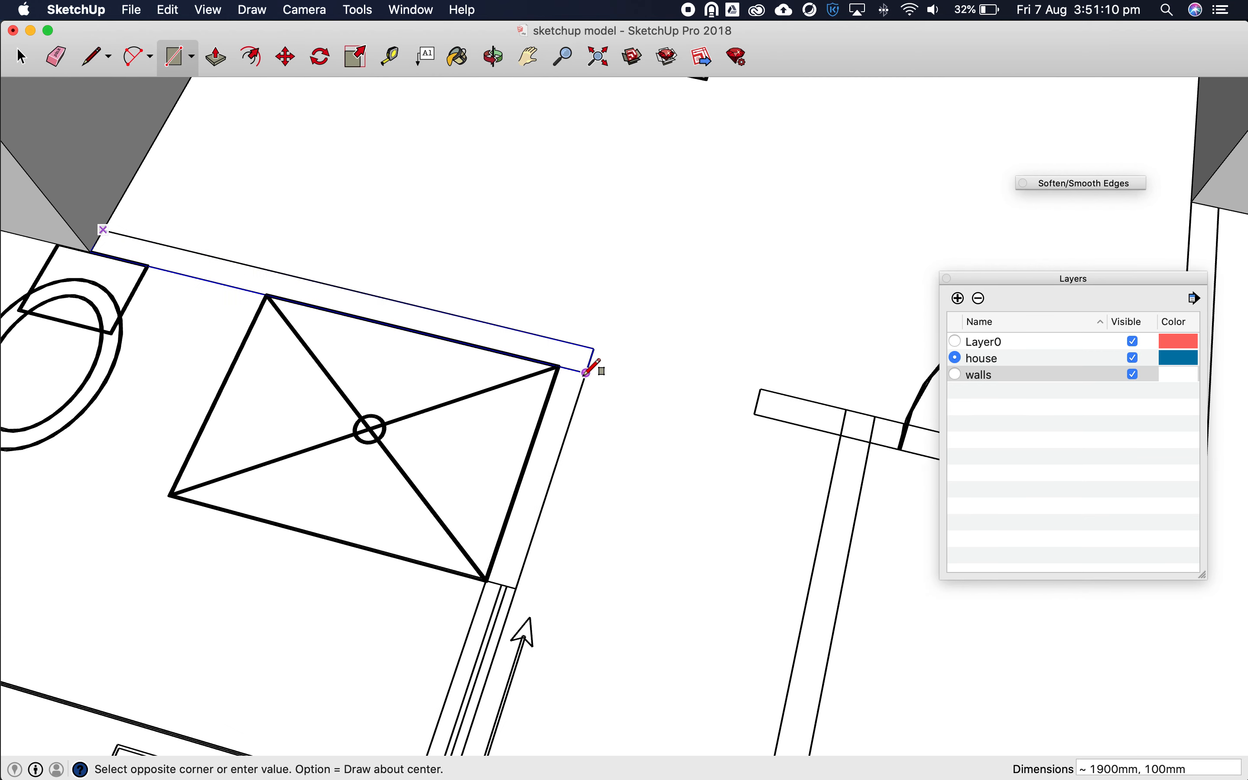
{"action": "left_click", "coordinate": [586, 372]}
{"action": "scroll", "coordinate": [640, 361], "scroll_direction": "down", "scroll_amount": 5}
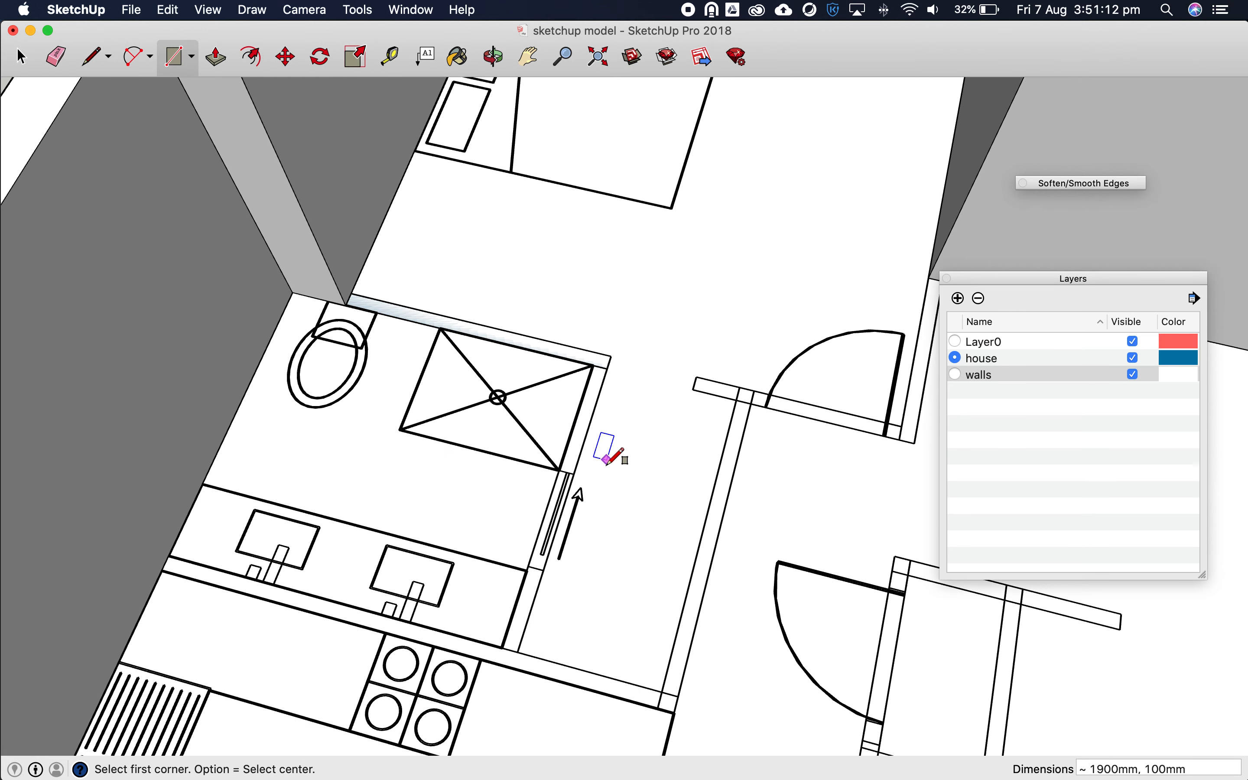
Draw a rectangle about 1996 × 104 mm over the bathroom's side partition, from the bedroom wall to the kitchen wall
{"action": "scroll", "coordinate": [566, 573], "scroll_direction": "up", "scroll_amount": 2}
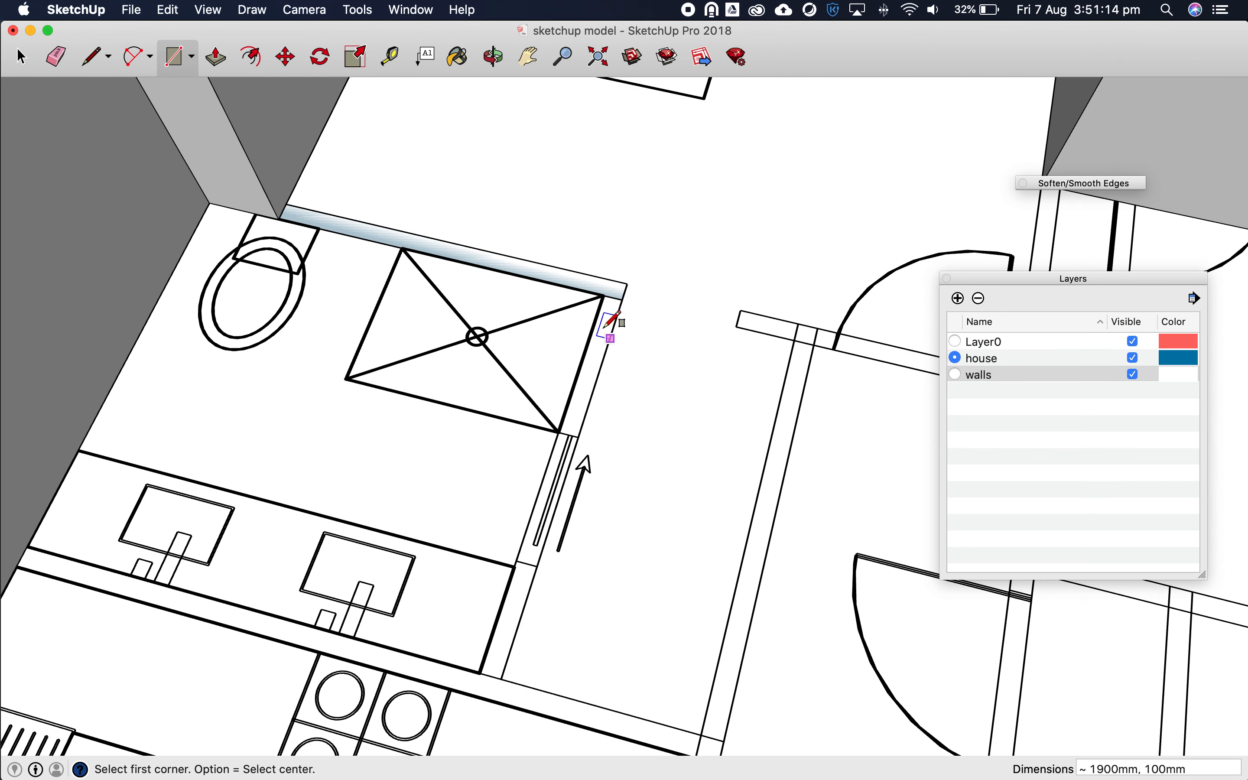
{"action": "left_click", "coordinate": [622, 298]}
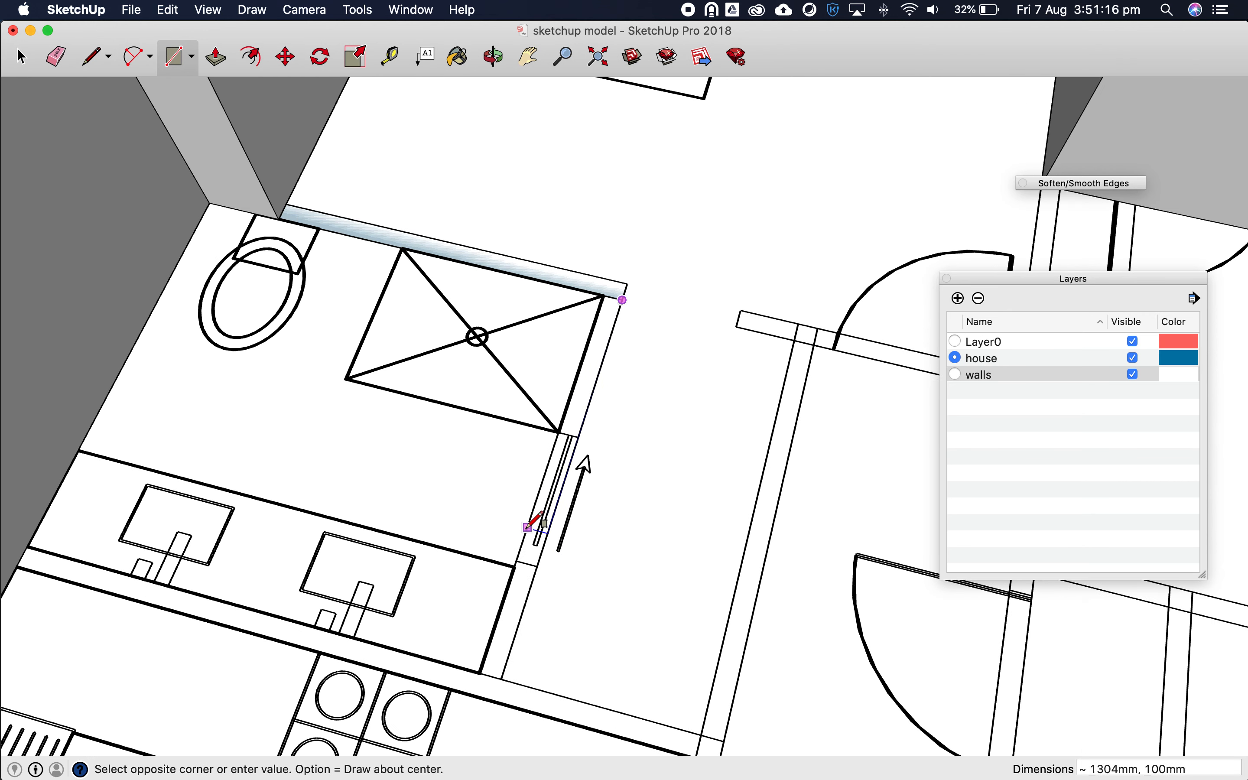
{"action": "left_click", "coordinate": [485, 663]}
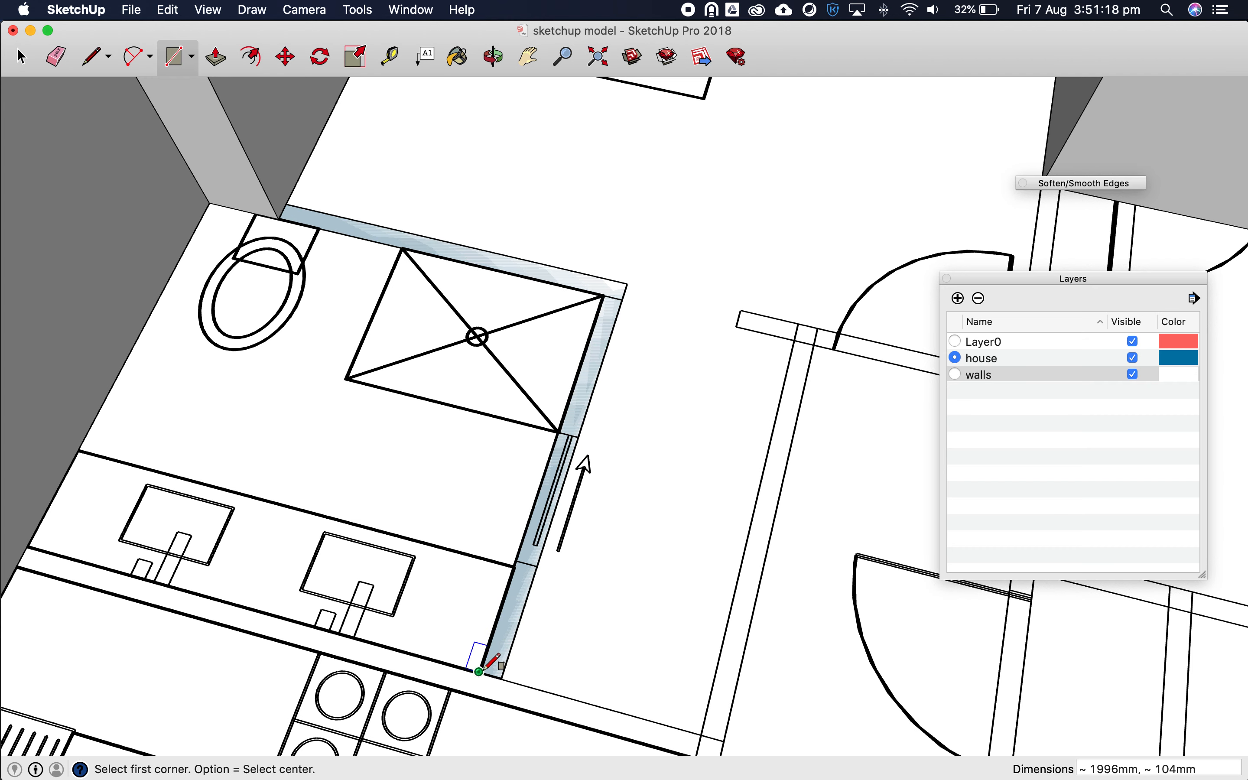
Draw a rectangle about 3291 × 109 mm over the partition between the bathroom basins and the kitchen counter
{"action": "scroll", "coordinate": [139, 526], "scroll_direction": "down", "scroll_amount": 1}
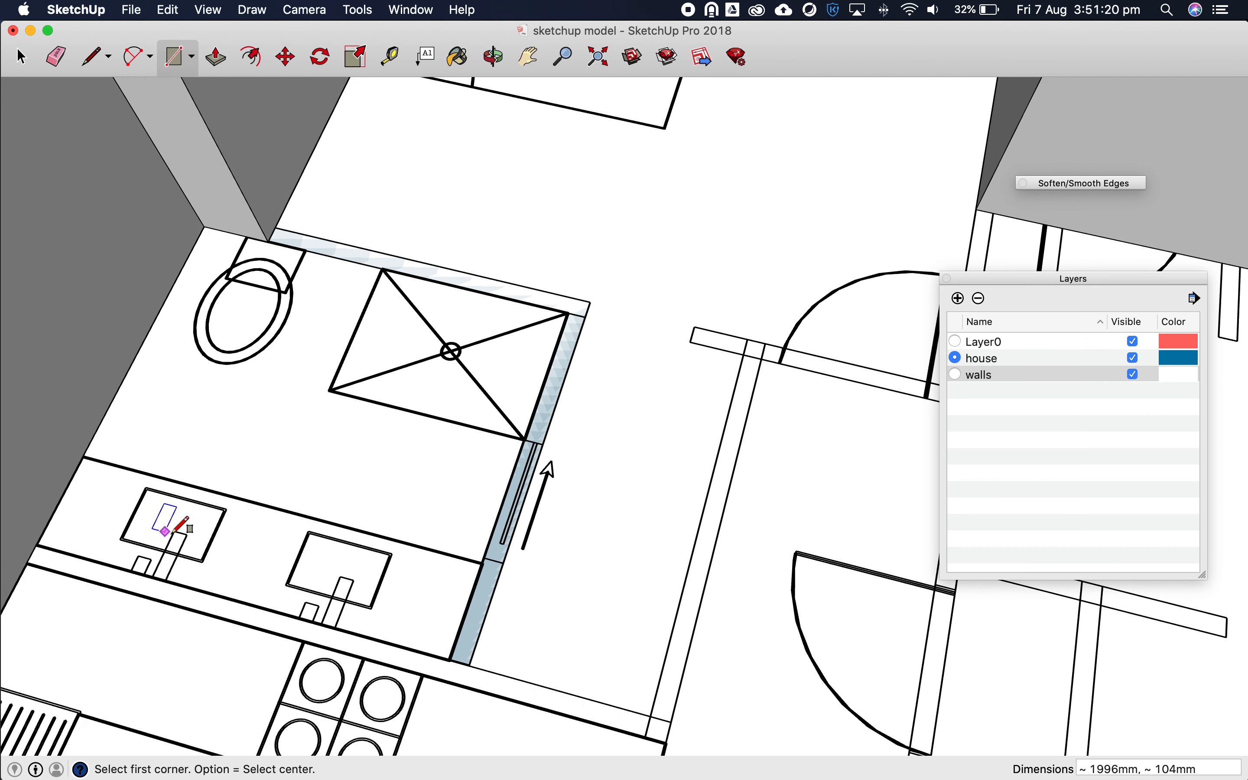
{"action": "scroll", "coordinate": [198, 518], "scroll_direction": "down", "scroll_amount": 1}
{"action": "left_click", "coordinate": [50, 542]}
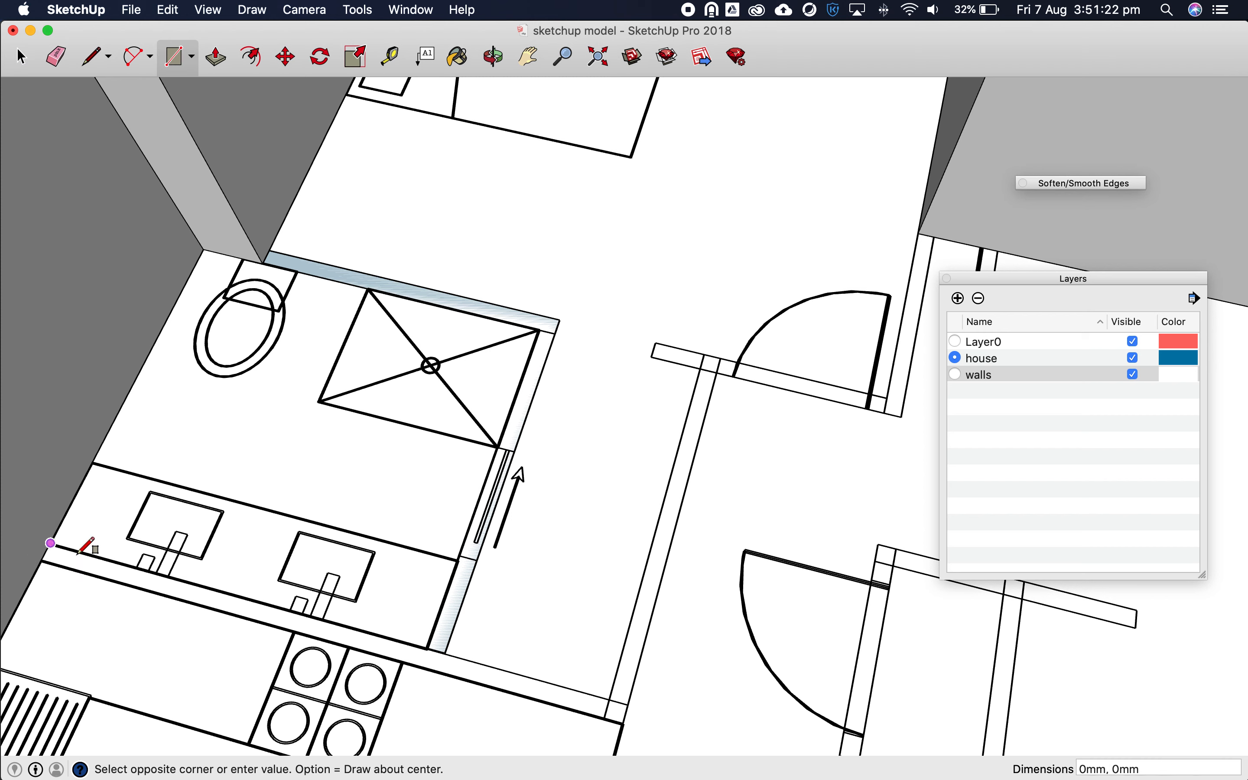
{"action": "left_click", "coordinate": [623, 723]}
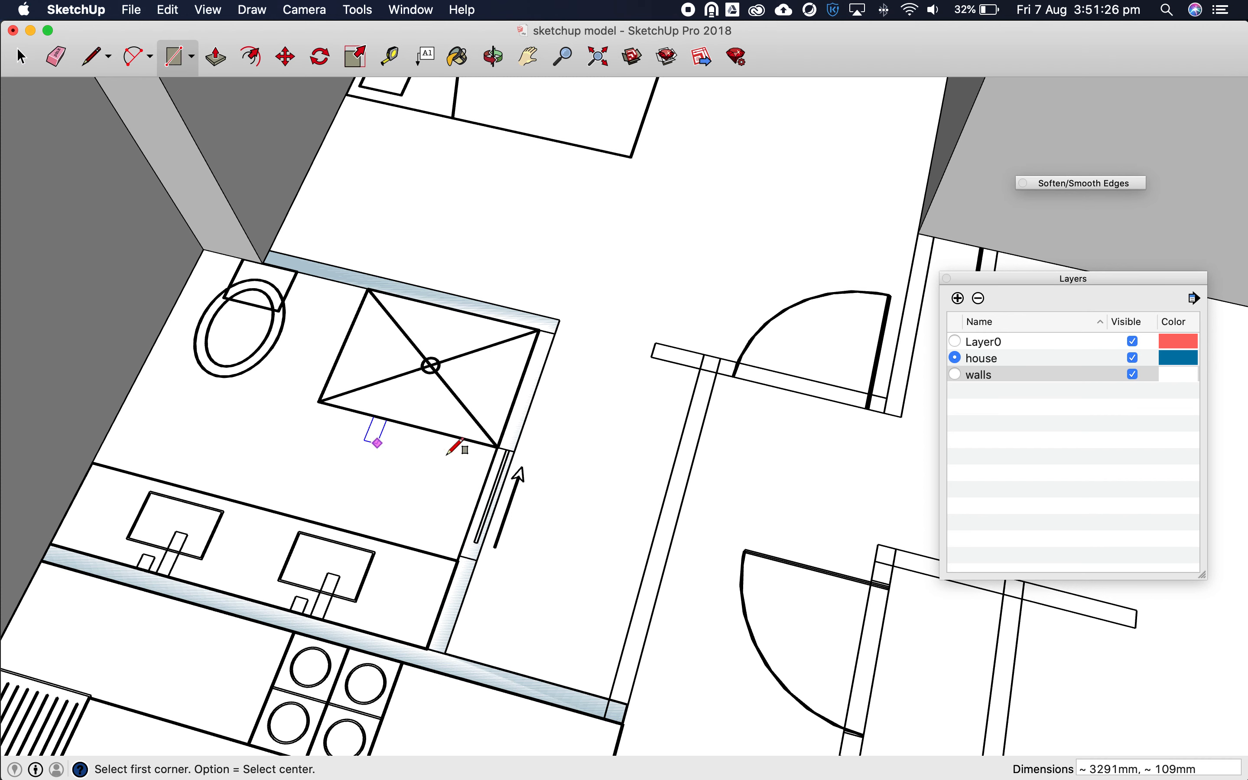
Mark the sliding-door opening in the bathroom's side partition with a rectangle about 670 × 100 mm
{"action": "scroll", "coordinate": [470, 479], "scroll_direction": "up", "scroll_amount": 5}
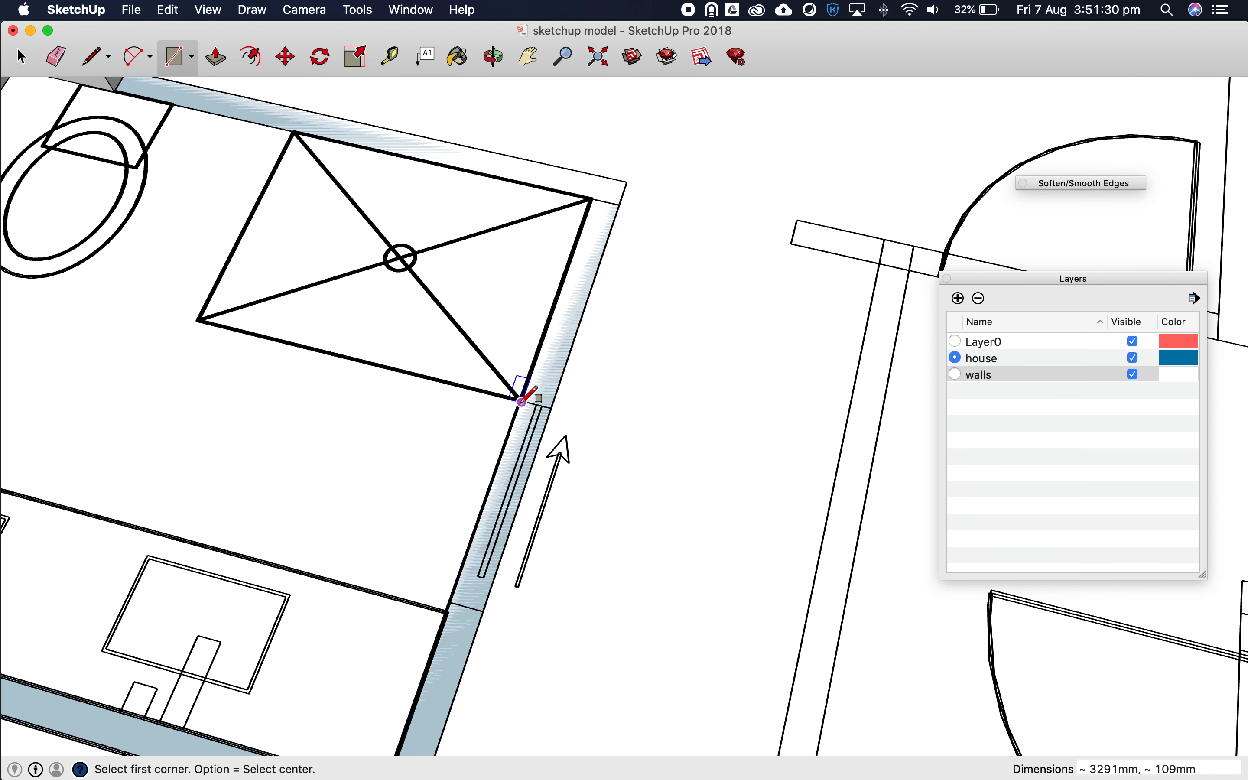
{"action": "left_click", "coordinate": [551, 407]}
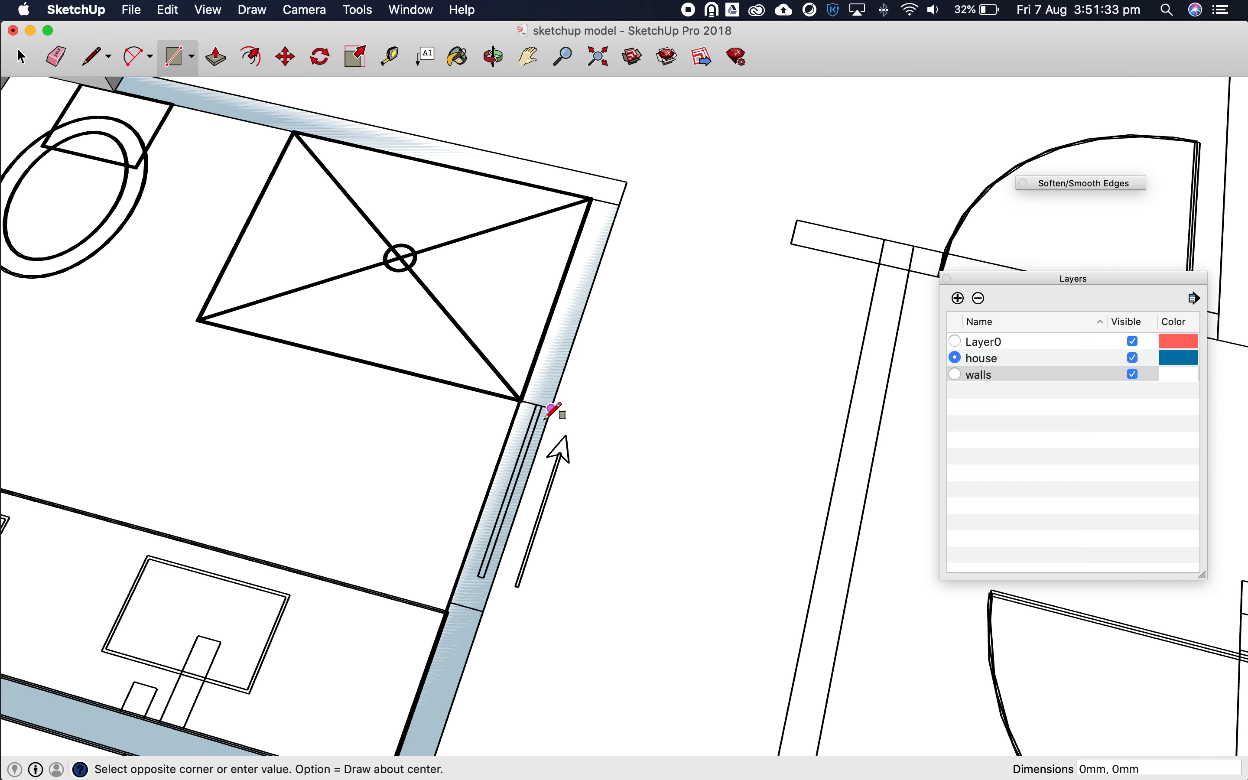
{"action": "left_click", "coordinate": [450, 602]}
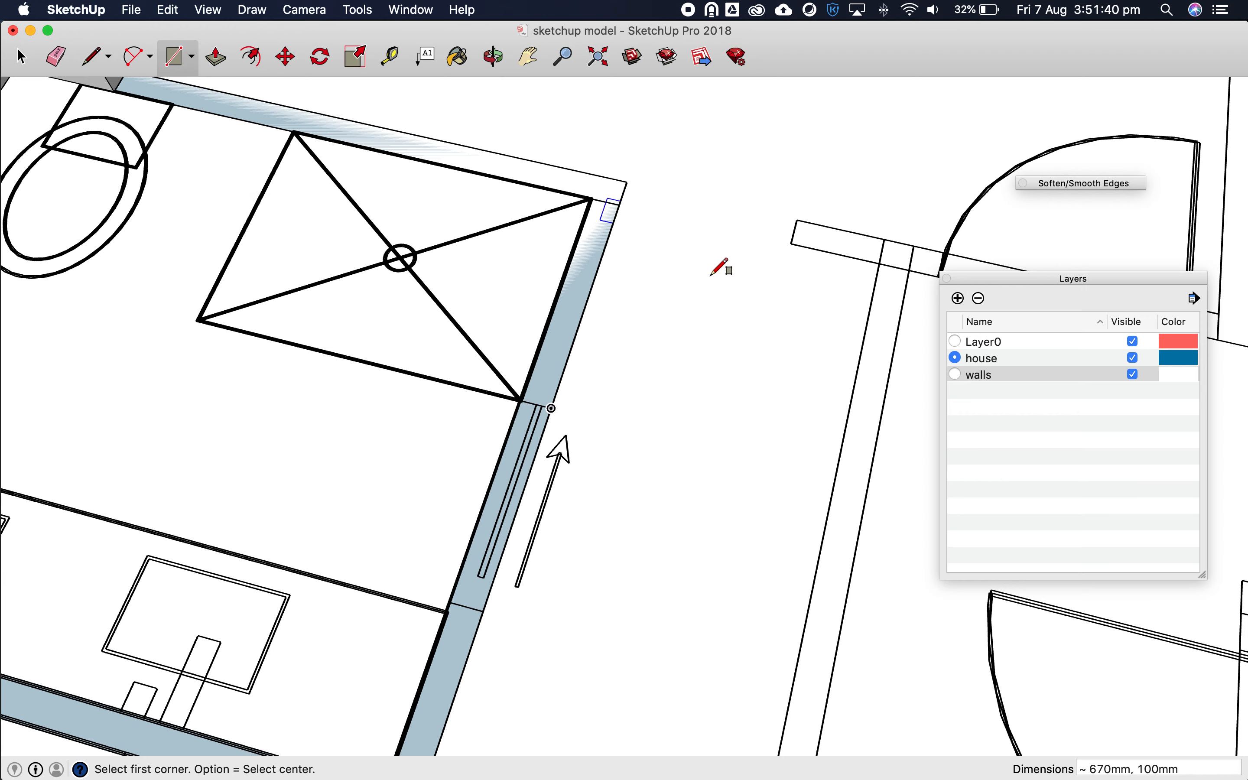
{"action": "scroll", "coordinate": [725, 258], "scroll_direction": "down", "scroll_amount": 5}
{"action": "scroll", "coordinate": [619, 233], "scroll_direction": "down", "scroll_amount": 2}
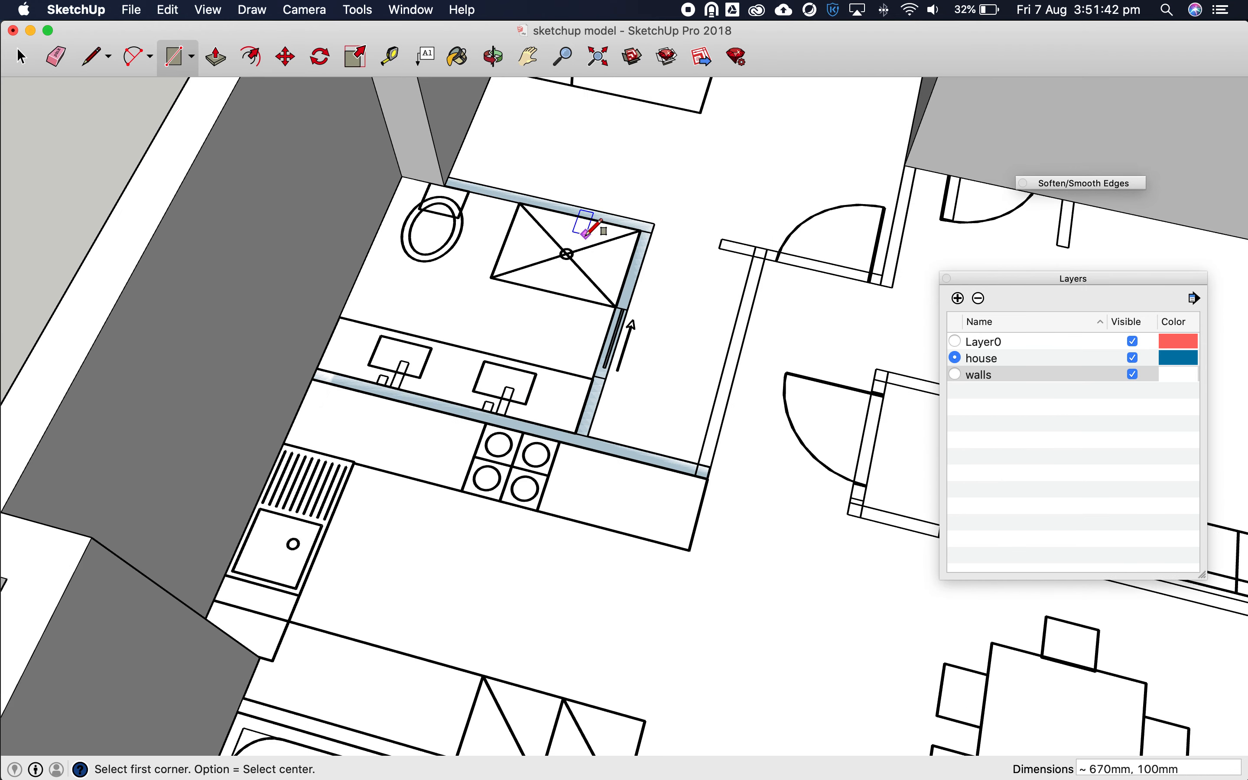
{"action": "scroll", "coordinate": [593, 224], "scroll_direction": "down", "scroll_amount": 5}
{"action": "scroll", "coordinate": [594, 221], "scroll_direction": "up", "scroll_amount": 6}
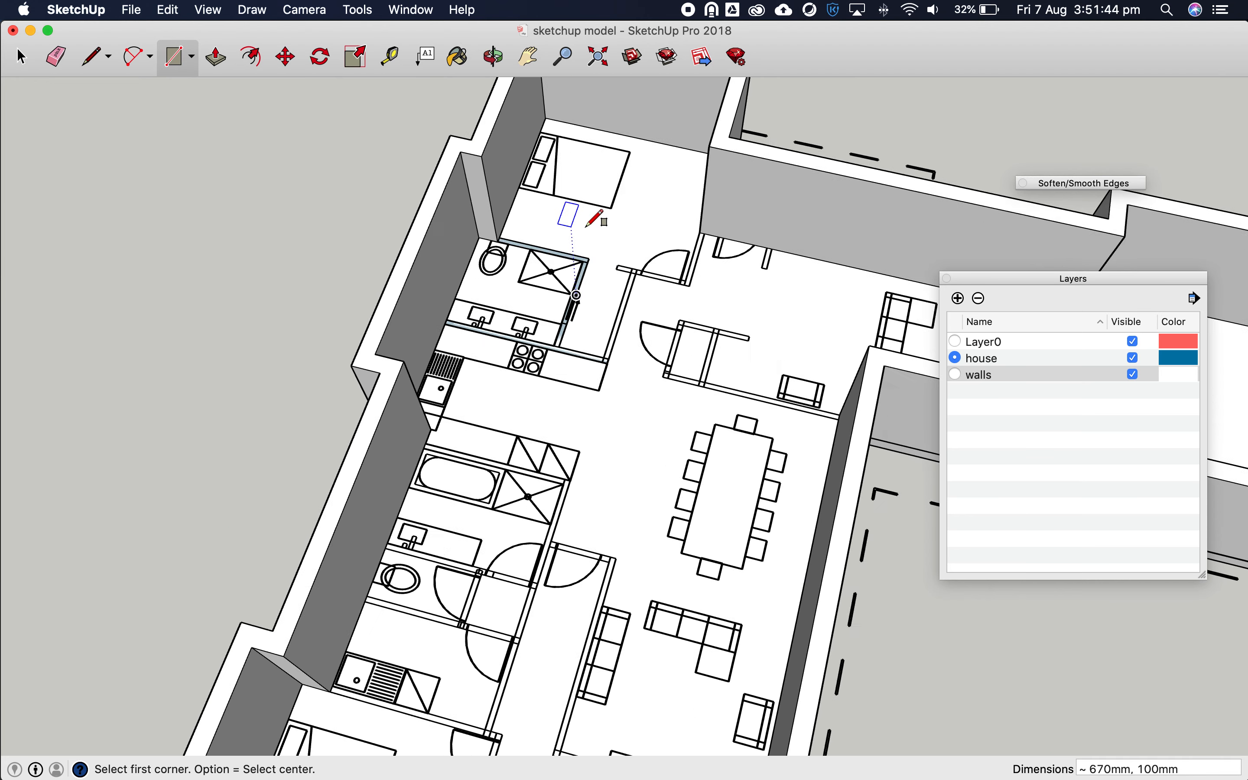
{"action": "scroll", "coordinate": [587, 227], "scroll_direction": "up", "scroll_amount": 2}
{"action": "scroll", "coordinate": [580, 257], "scroll_direction": "up", "scroll_amount": 4}
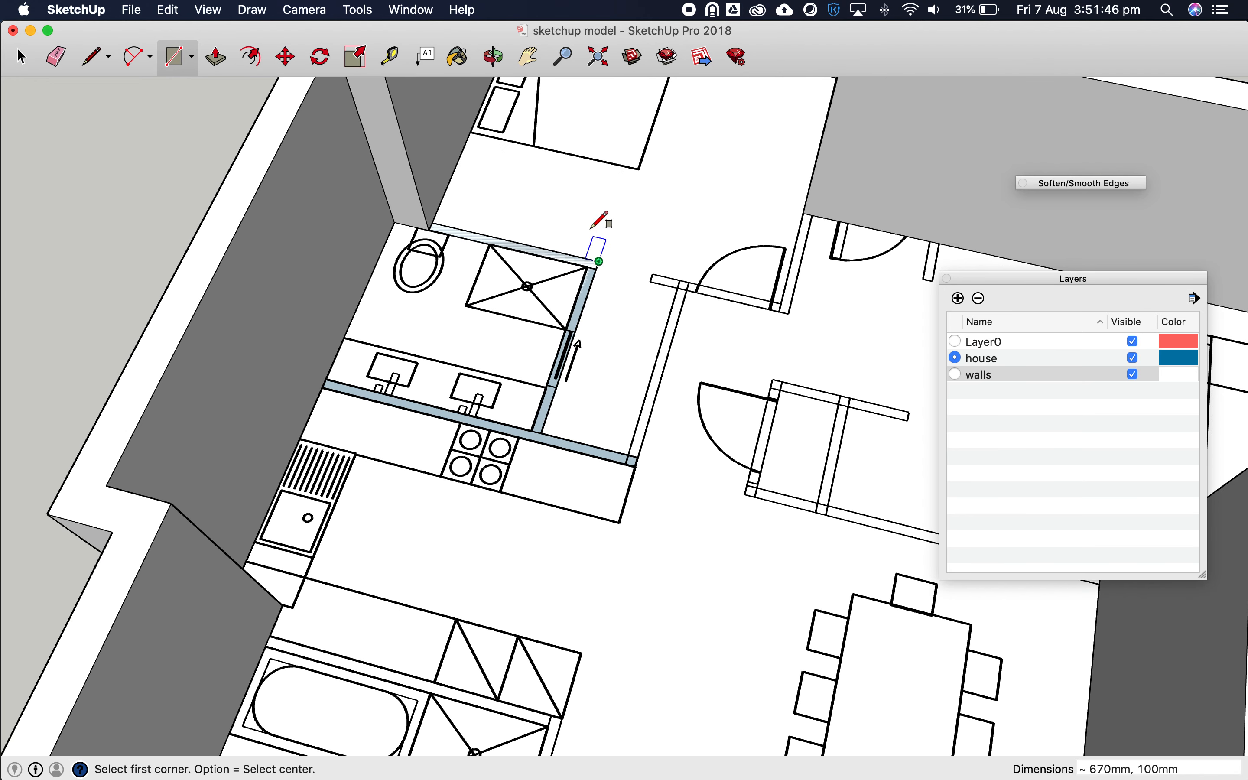
Pull the bathroom's partition footprints up 2700 mm, leaving the sliding-door opening flat
{"action": "left_click", "coordinate": [215, 58]}
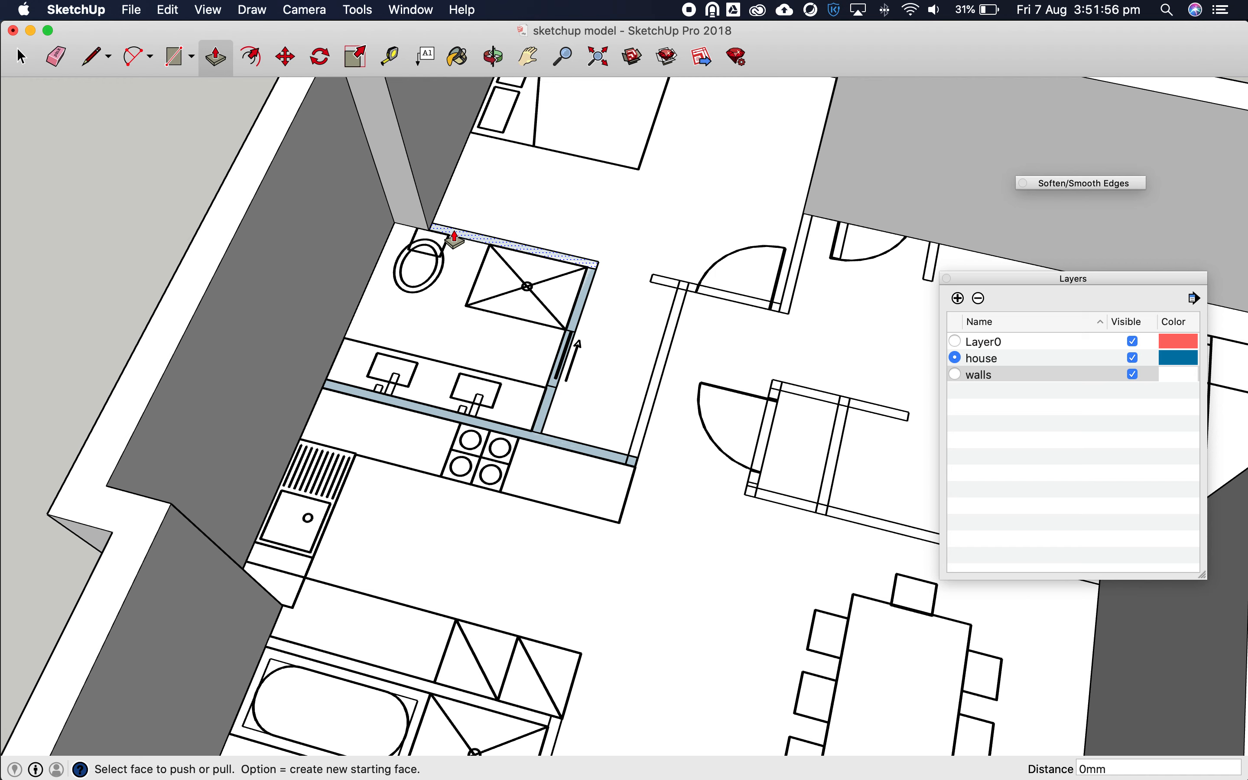
{"action": "left_click_drag", "start_coordinate": [453, 240], "coordinate": [288, 147]}
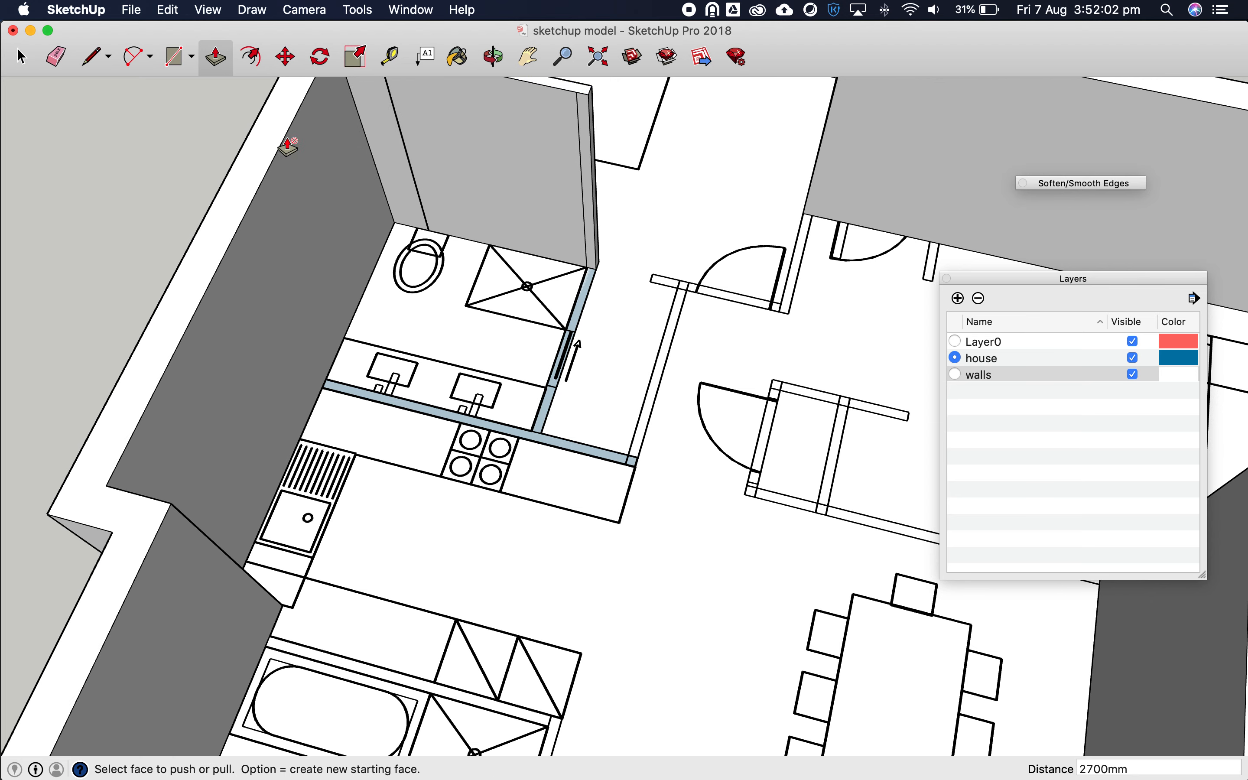
{"action": "scroll", "coordinate": [407, 188], "scroll_direction": "down", "scroll_amount": 5}
{"action": "scroll", "coordinate": [415, 181], "scroll_direction": "up", "scroll_amount": 4}
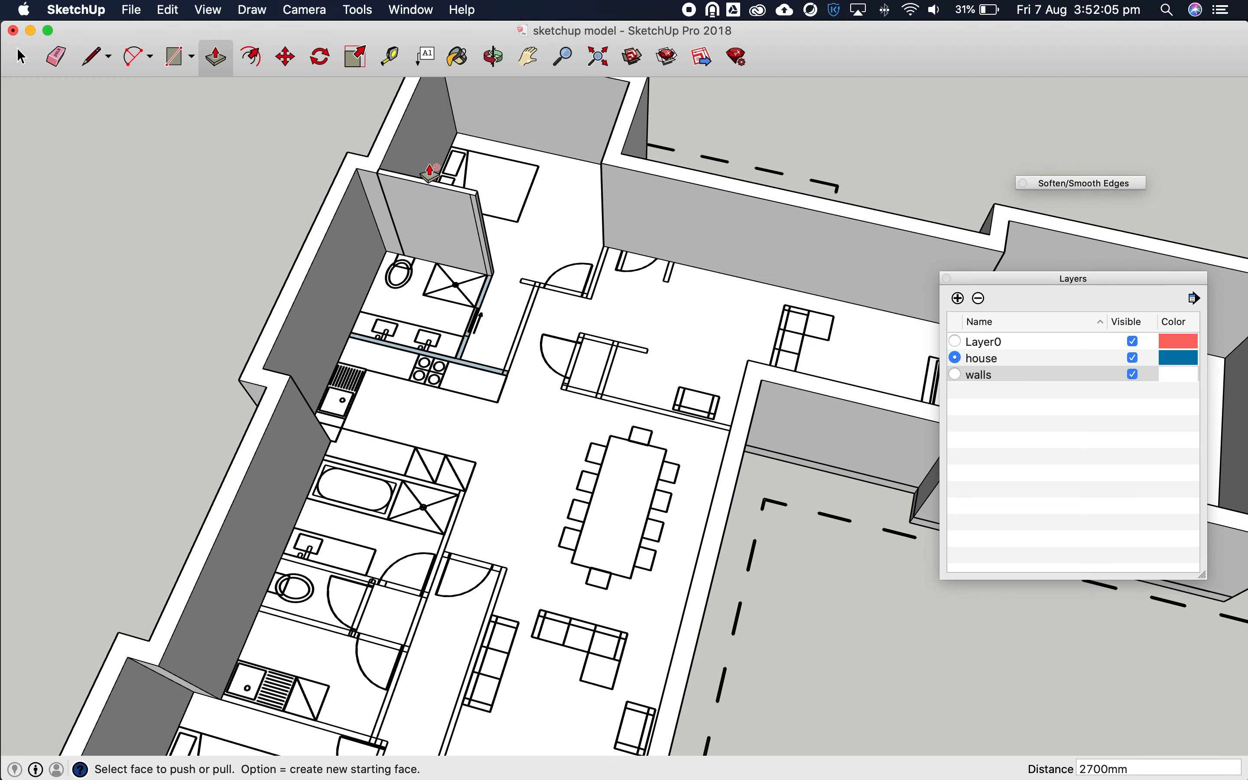
{"action": "scroll", "coordinate": [429, 171], "scroll_direction": "up", "scroll_amount": 3}
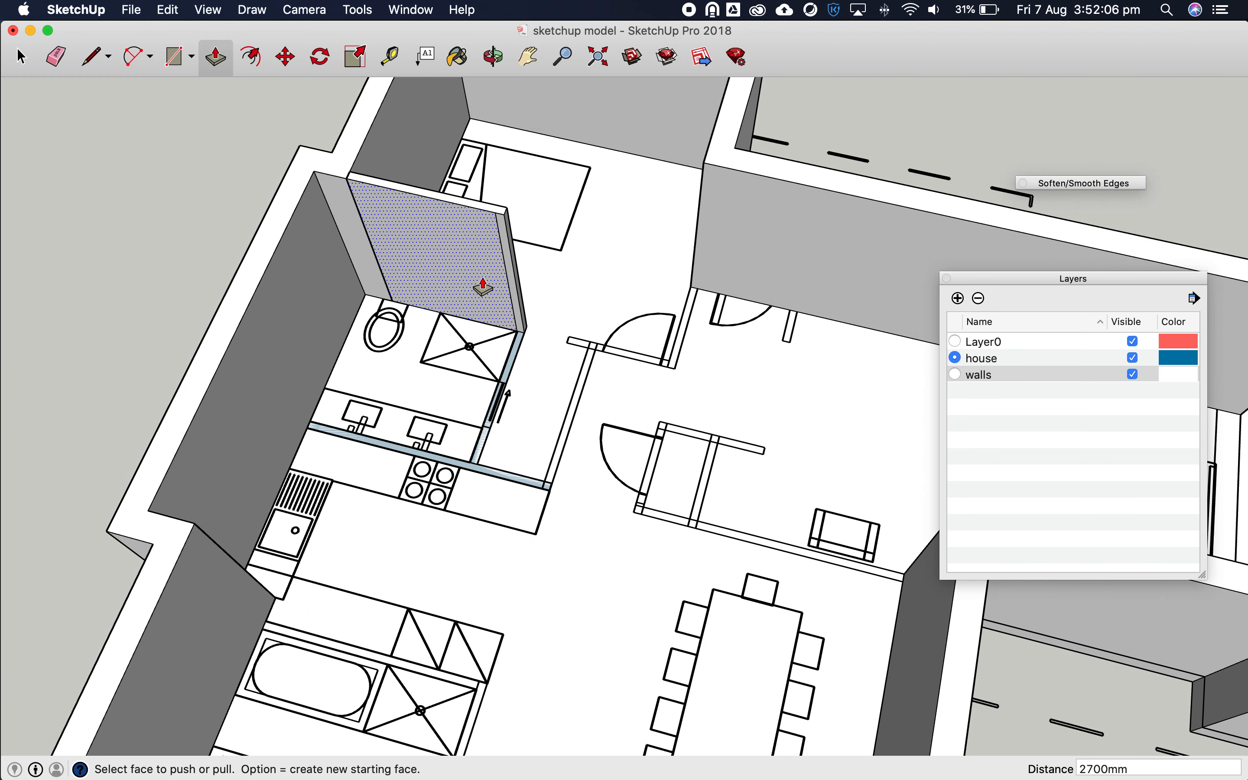
{"action": "left_click_drag", "start_coordinate": [515, 360], "coordinate": [404, 198]}
{"action": "left_click_drag", "start_coordinate": [493, 480], "coordinate": [450, 355]}
Push the leftover face across the sliding-door opening about 4 mm, flush with the bathroom side of the partition
{"action": "scroll", "coordinate": [503, 324], "scroll_direction": "up", "scroll_amount": 5}
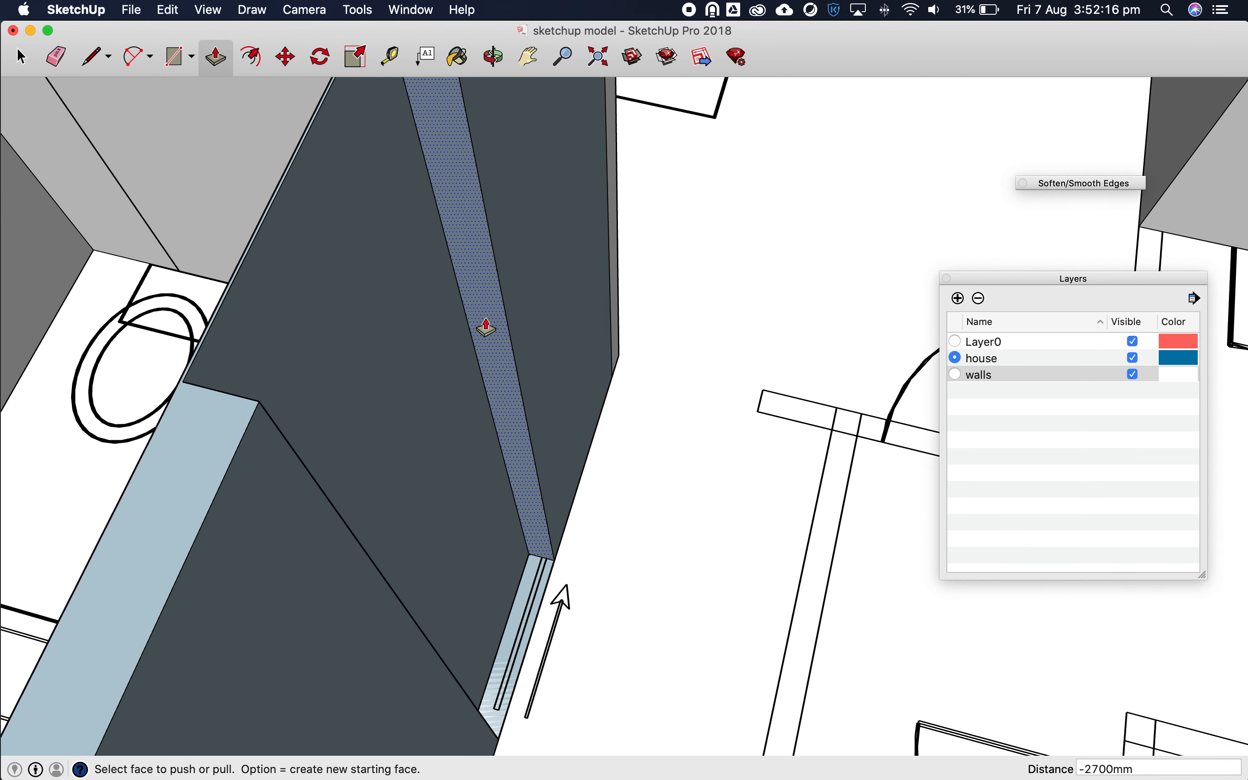
{"action": "scroll", "coordinate": [485, 325], "scroll_direction": "down", "scroll_amount": 2}
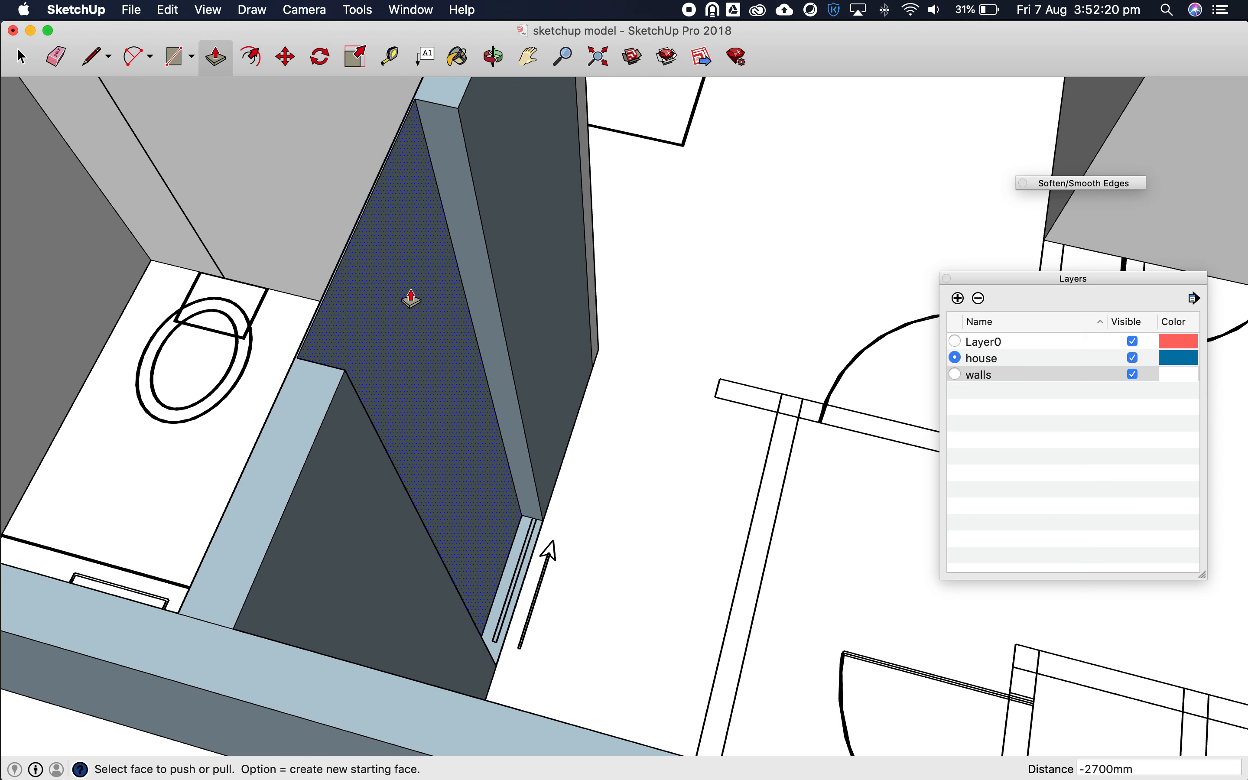
{"action": "scroll", "coordinate": [282, 331], "scroll_direction": "up", "scroll_amount": 5}
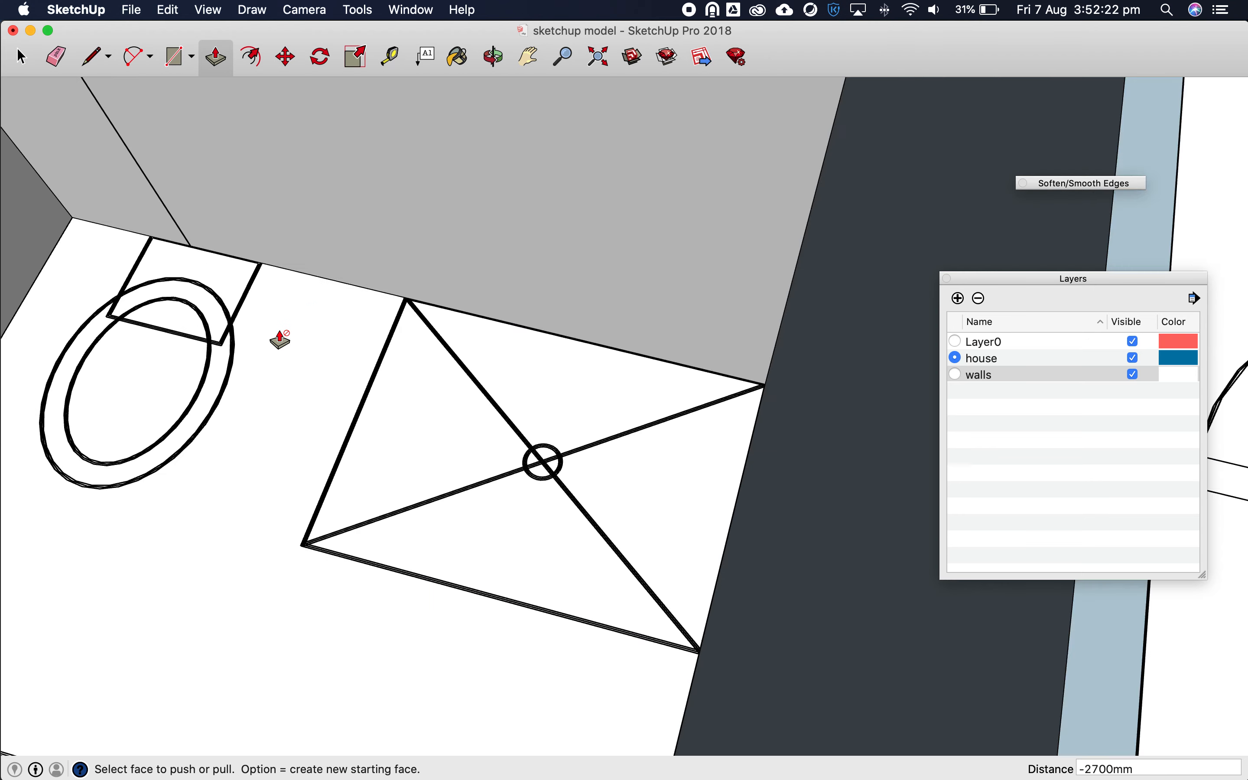
{"action": "scroll", "coordinate": [275, 311], "scroll_direction": "down", "scroll_amount": 3}
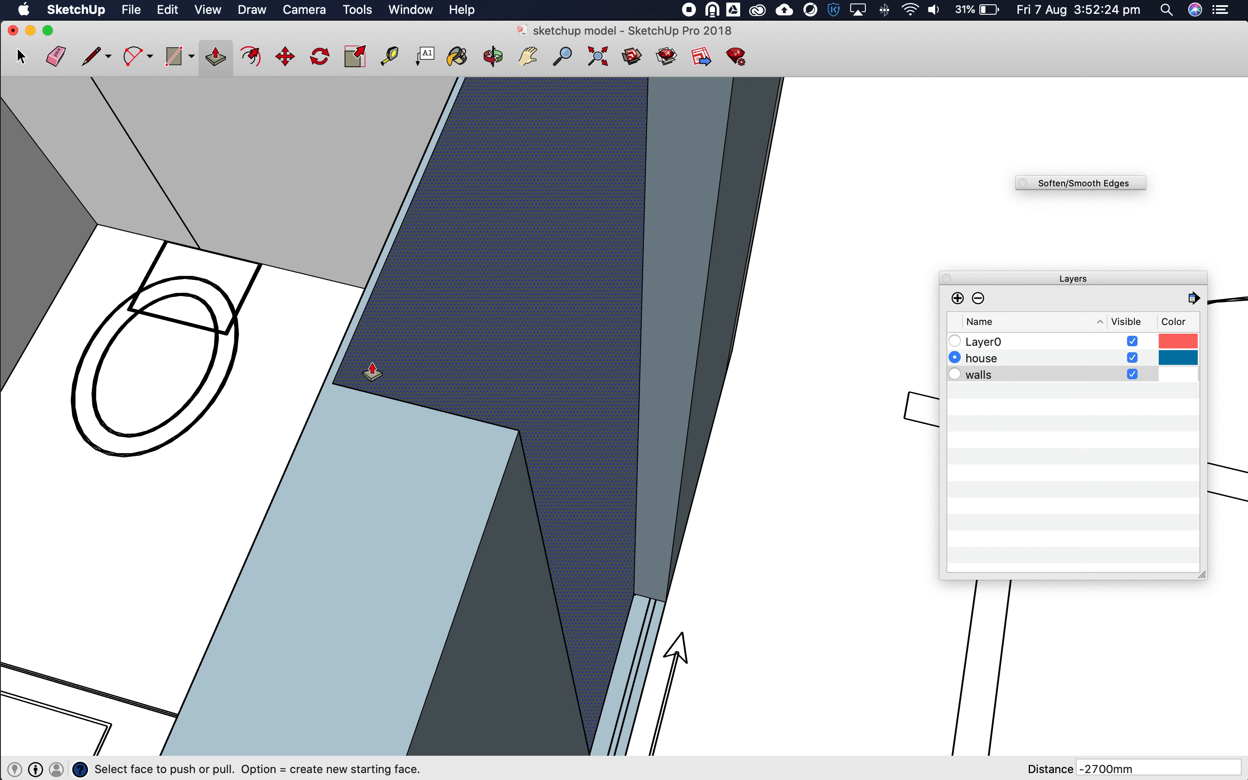
{"action": "scroll", "coordinate": [368, 370], "scroll_direction": "up", "scroll_amount": 2}
{"action": "left_click", "coordinate": [356, 380]}
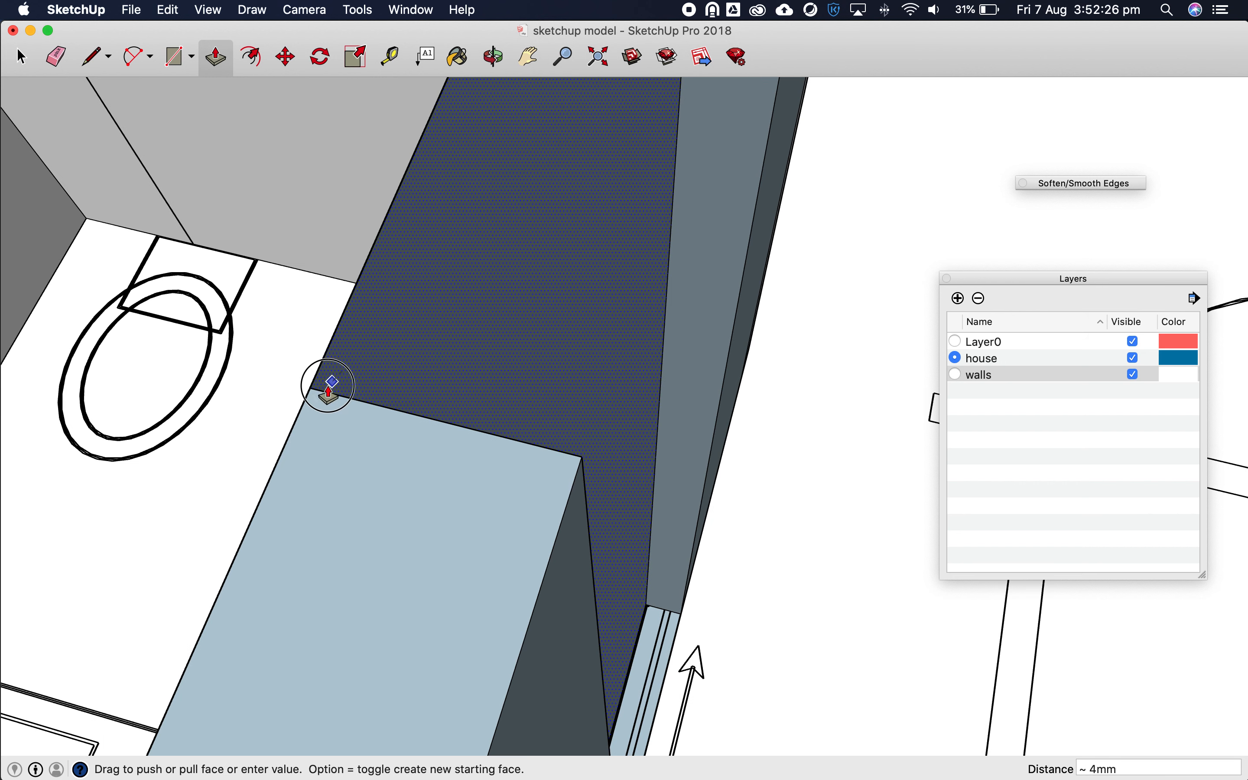
{"action": "left_click", "coordinate": [307, 409]}
{"action": "scroll", "coordinate": [569, 325], "scroll_direction": "down", "scroll_amount": 5}
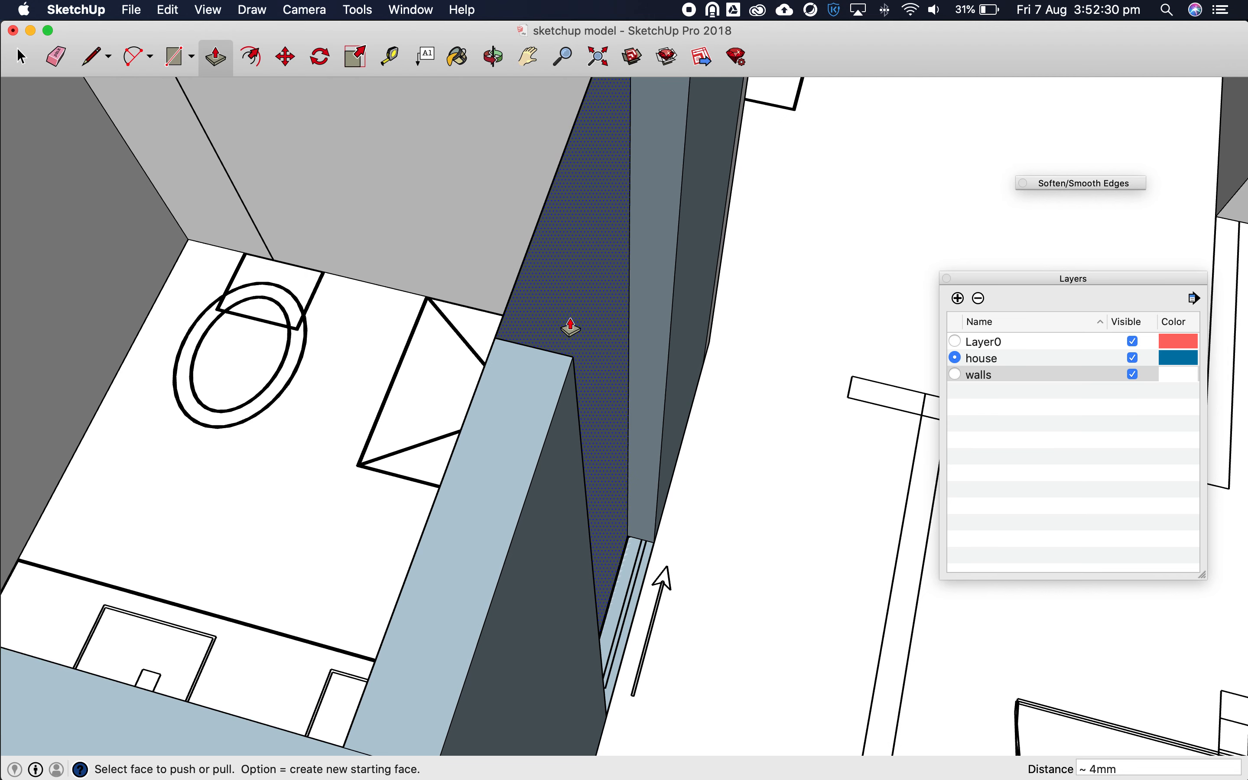
Erase the leftover face spanning the sliding-door opening so the doorway is open
{"action": "scroll", "coordinate": [571, 292], "scroll_direction": "down", "scroll_amount": 5}
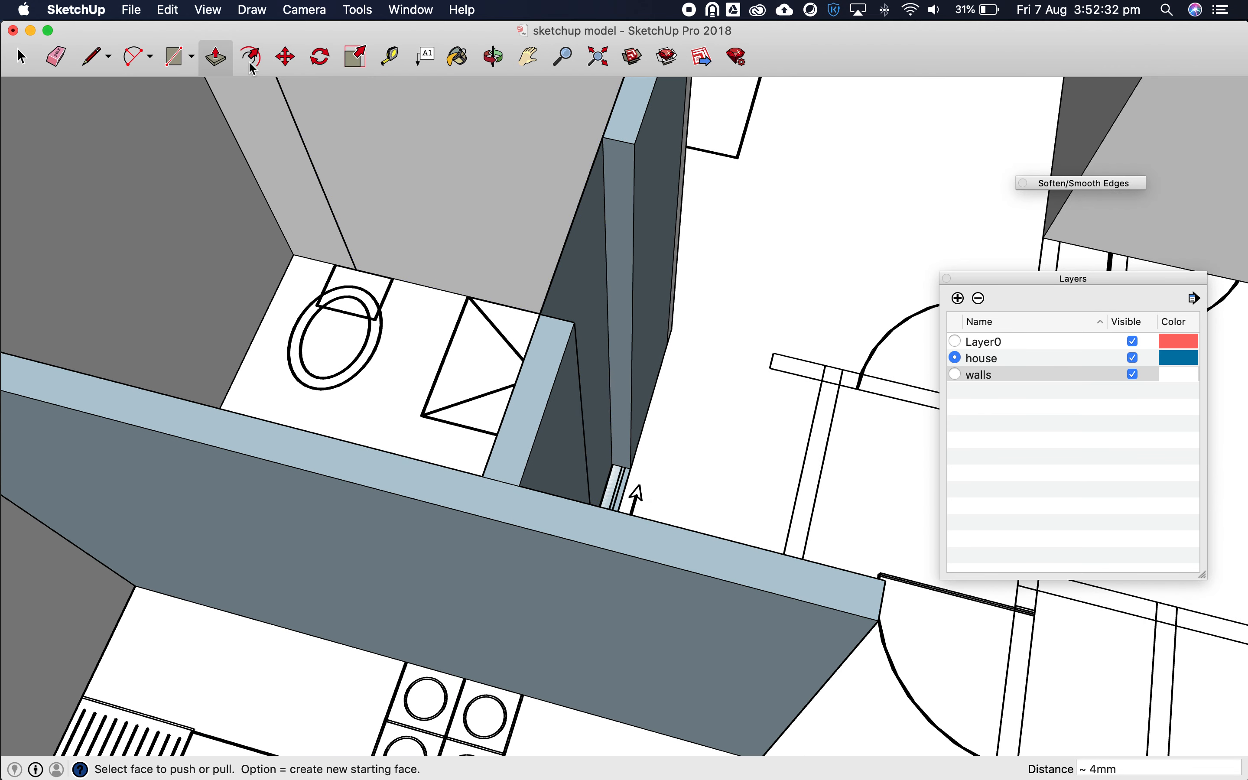
{"action": "left_click", "coordinate": [57, 58]}
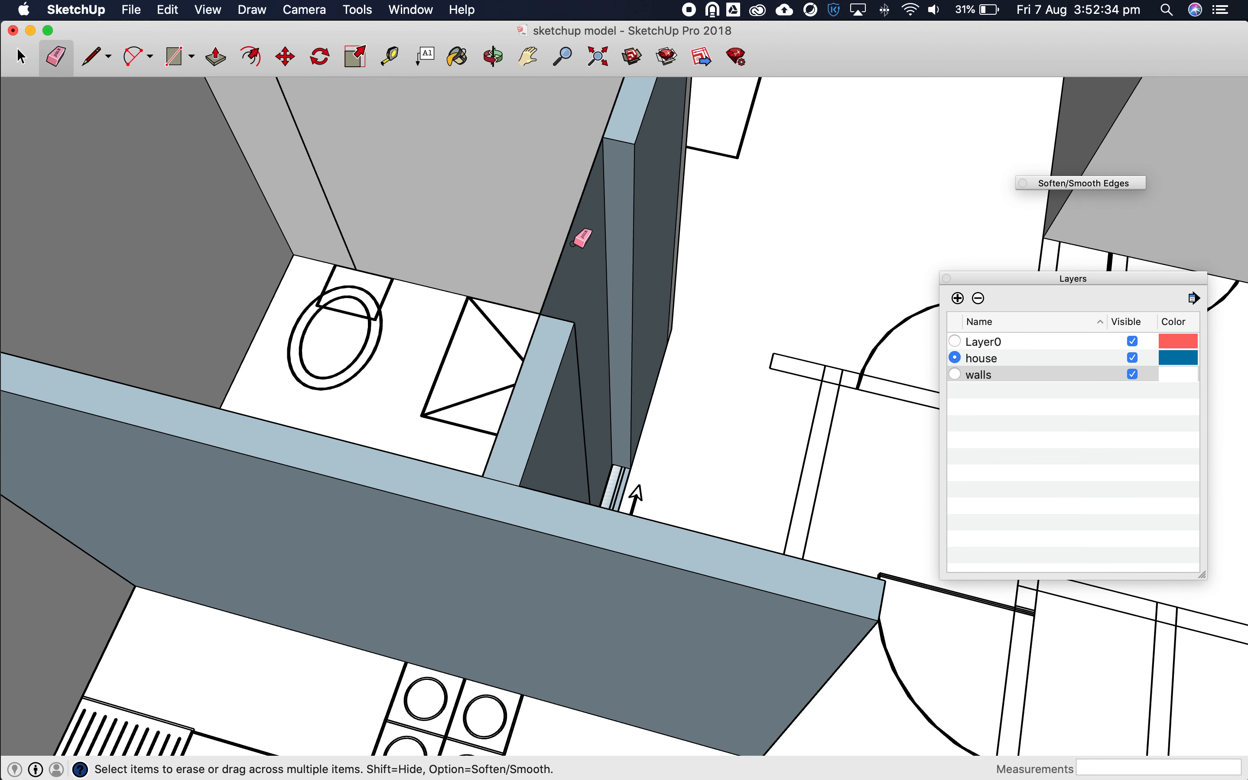
{"action": "left_click", "coordinate": [565, 243]}
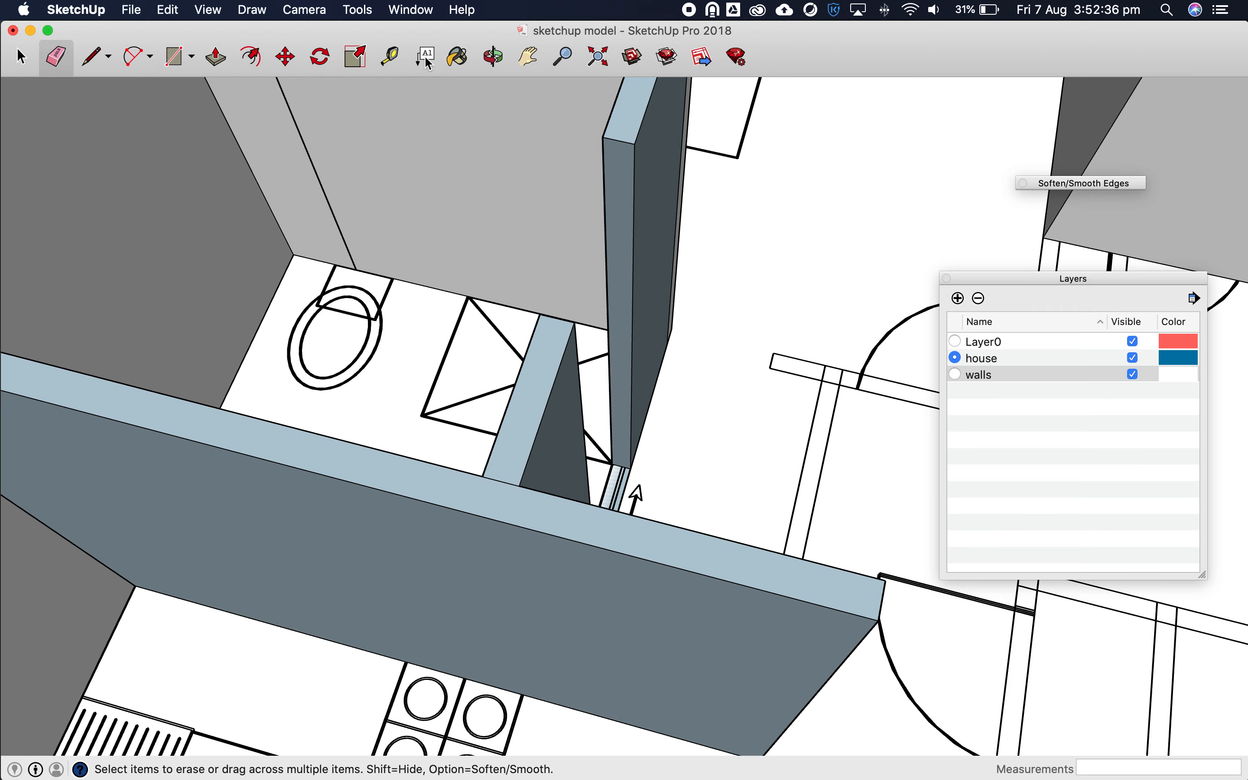
{"action": "left_click", "coordinate": [494, 57]}
{"action": "left_click_drag", "start_coordinate": [499, 336], "coordinate": [473, 373]}
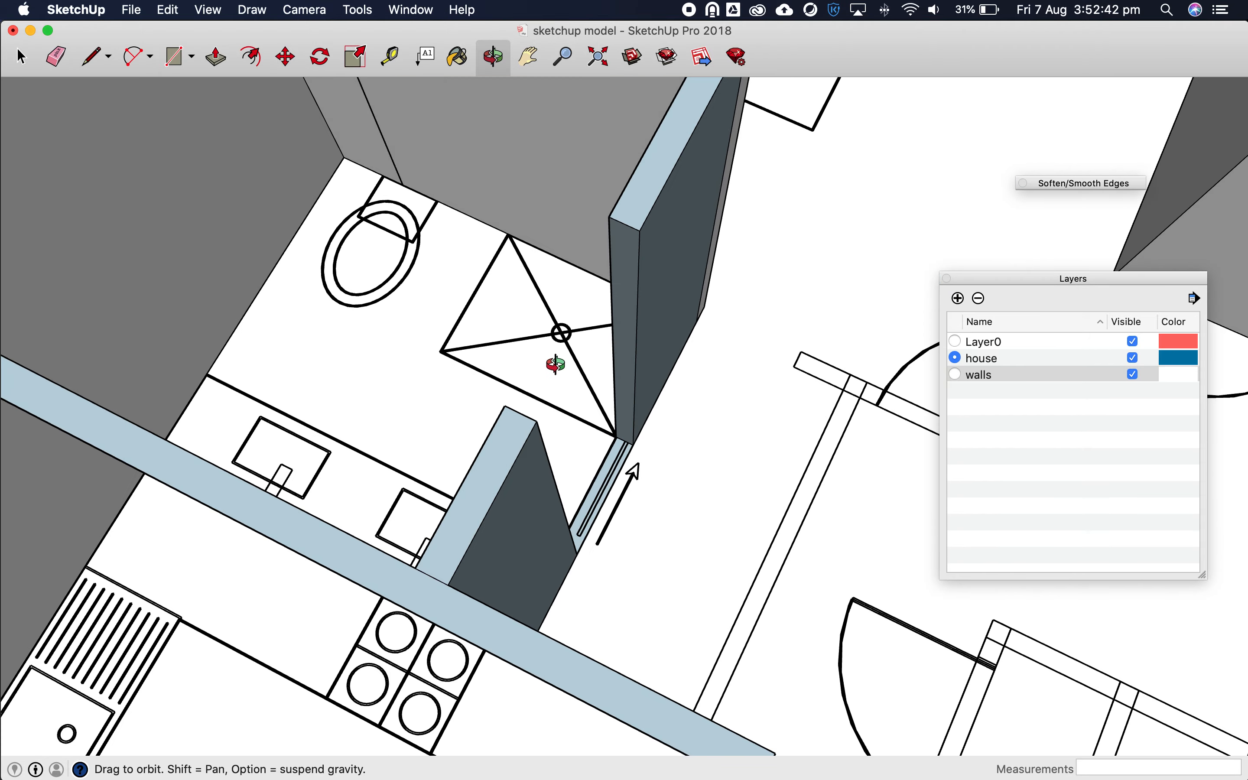
{"action": "scroll", "coordinate": [558, 365], "scroll_direction": "down", "scroll_amount": 5}
{"action": "scroll", "coordinate": [588, 391], "scroll_direction": "up", "scroll_amount": 5}
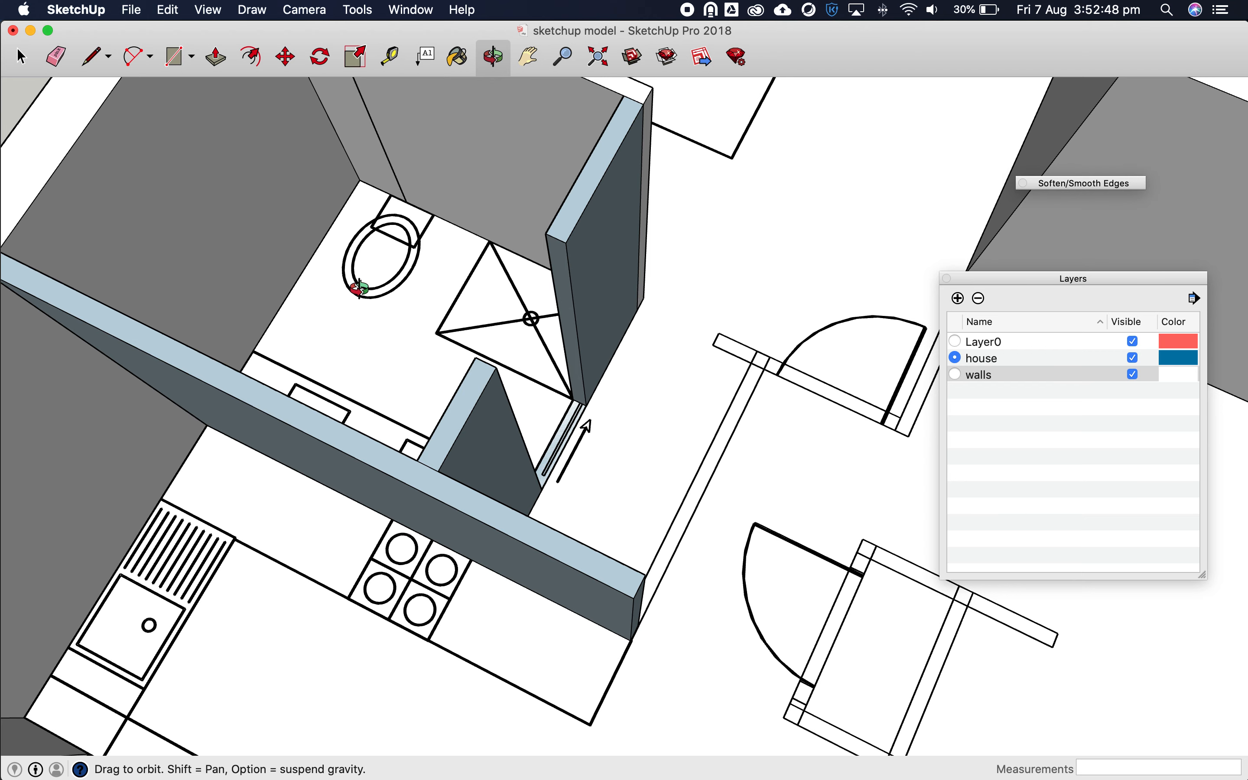
{"action": "scroll", "coordinate": [361, 288], "scroll_direction": "down", "scroll_amount": 2}
{"action": "scroll", "coordinate": [695, 401], "scroll_direction": "up", "scroll_amount": 3}
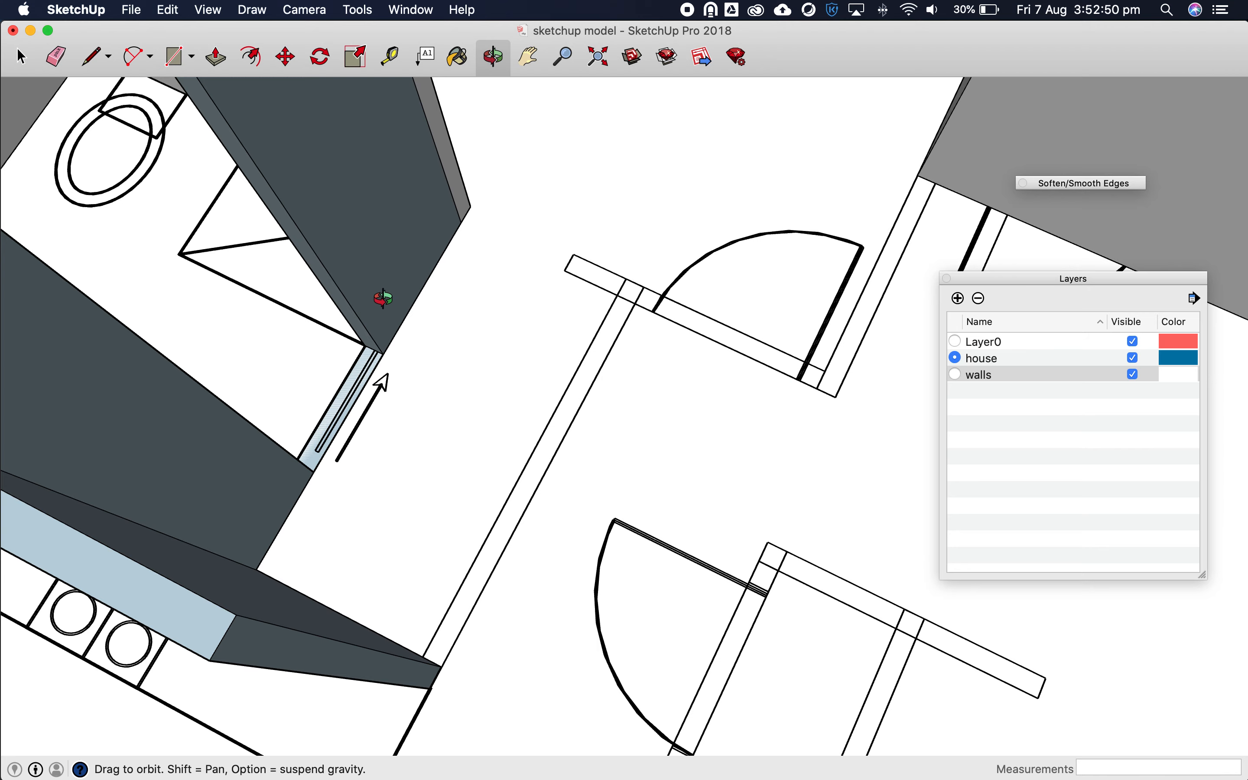
Draw a partition footprint about 1996 × 100 mm from the end of the kitchen wall to the nearby bedroom door wall
{"action": "scroll", "coordinate": [383, 298], "scroll_direction": "down", "scroll_amount": 3}
{"action": "left_click_drag", "start_coordinate": [571, 315], "coordinate": [477, 350]}
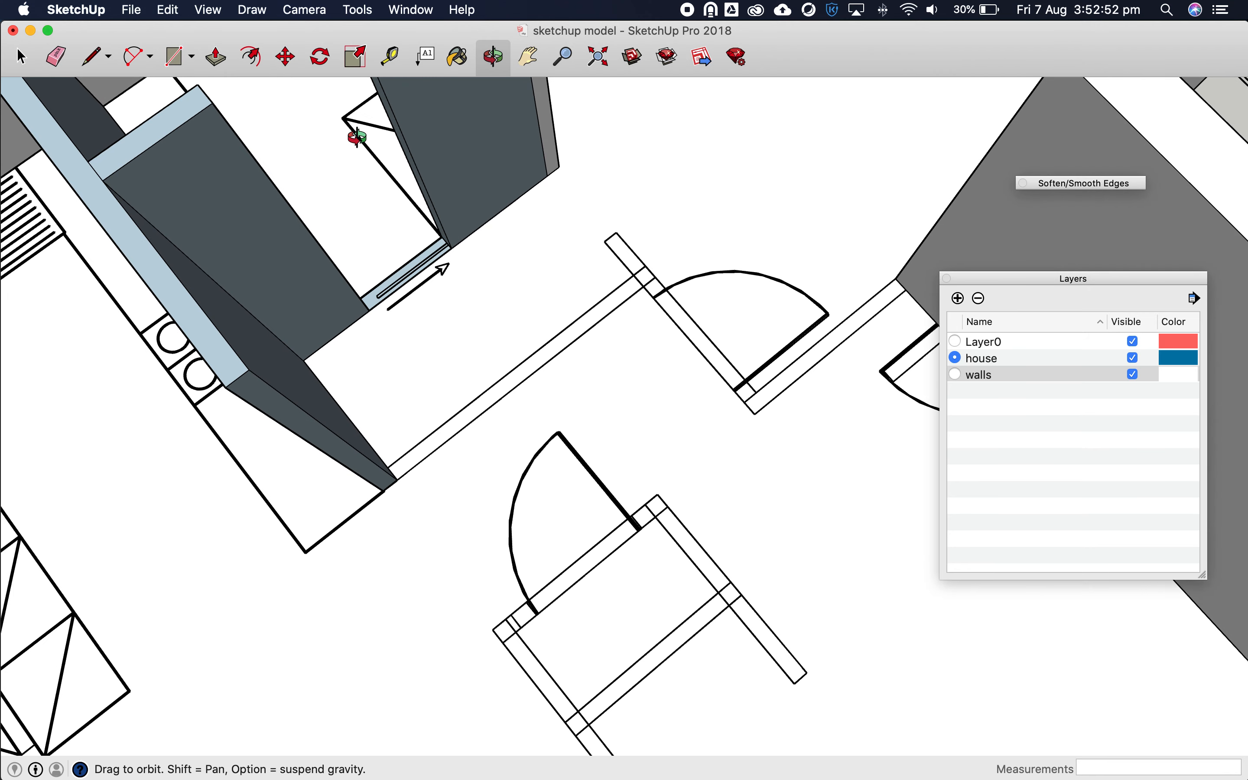
{"action": "left_click", "coordinate": [182, 62]}
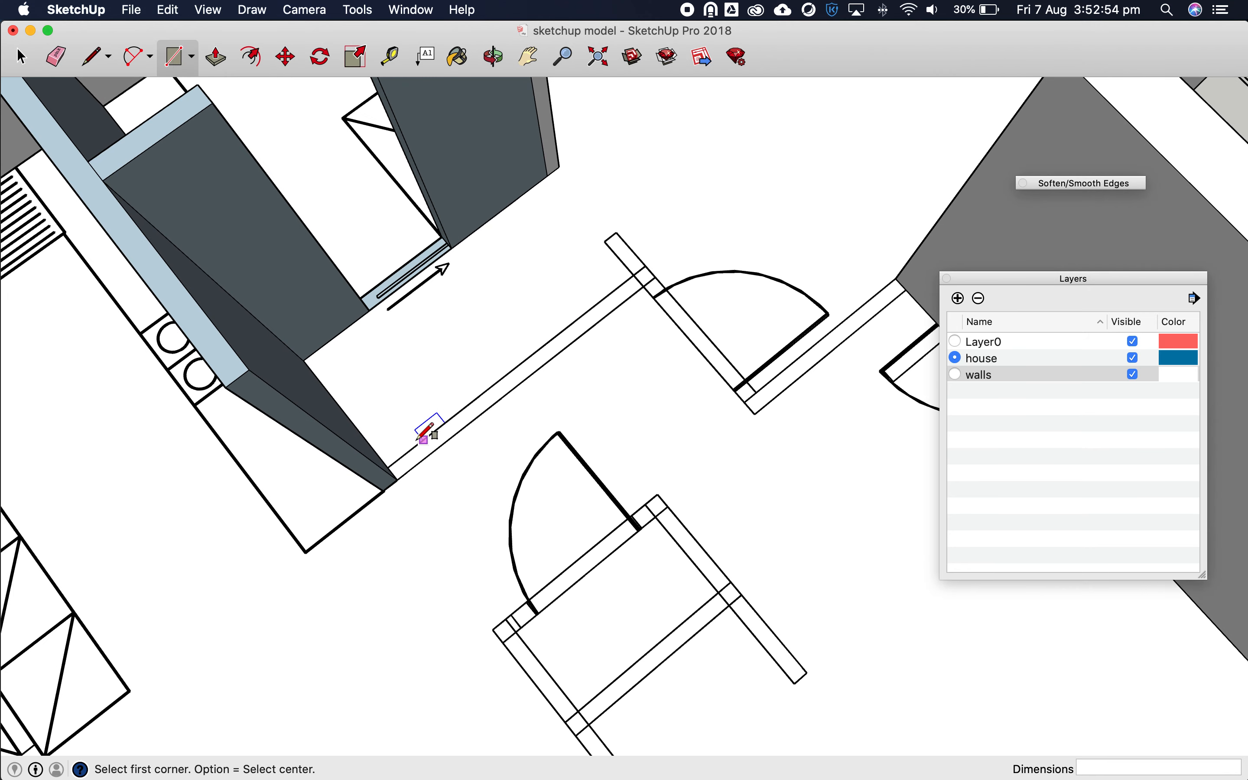
{"action": "scroll", "coordinate": [388, 466], "scroll_direction": "up", "scroll_amount": 3}
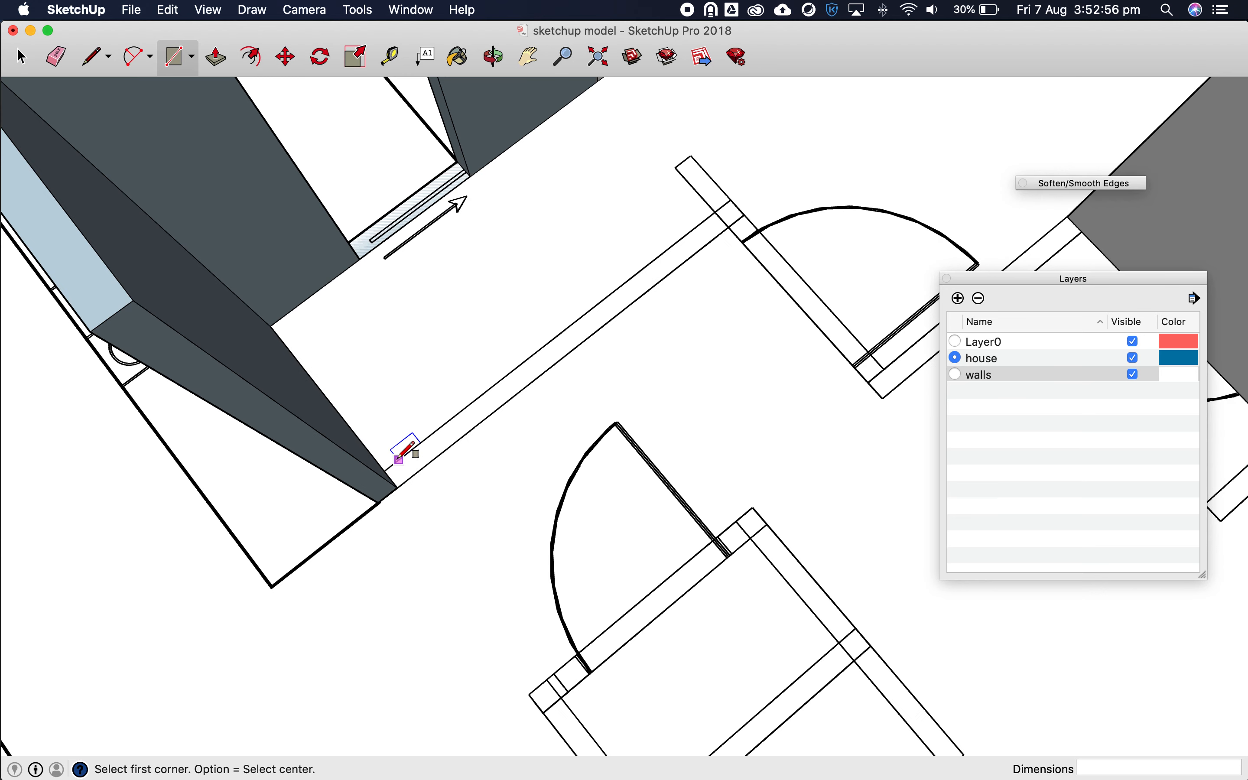
{"action": "left_click", "coordinate": [380, 474]}
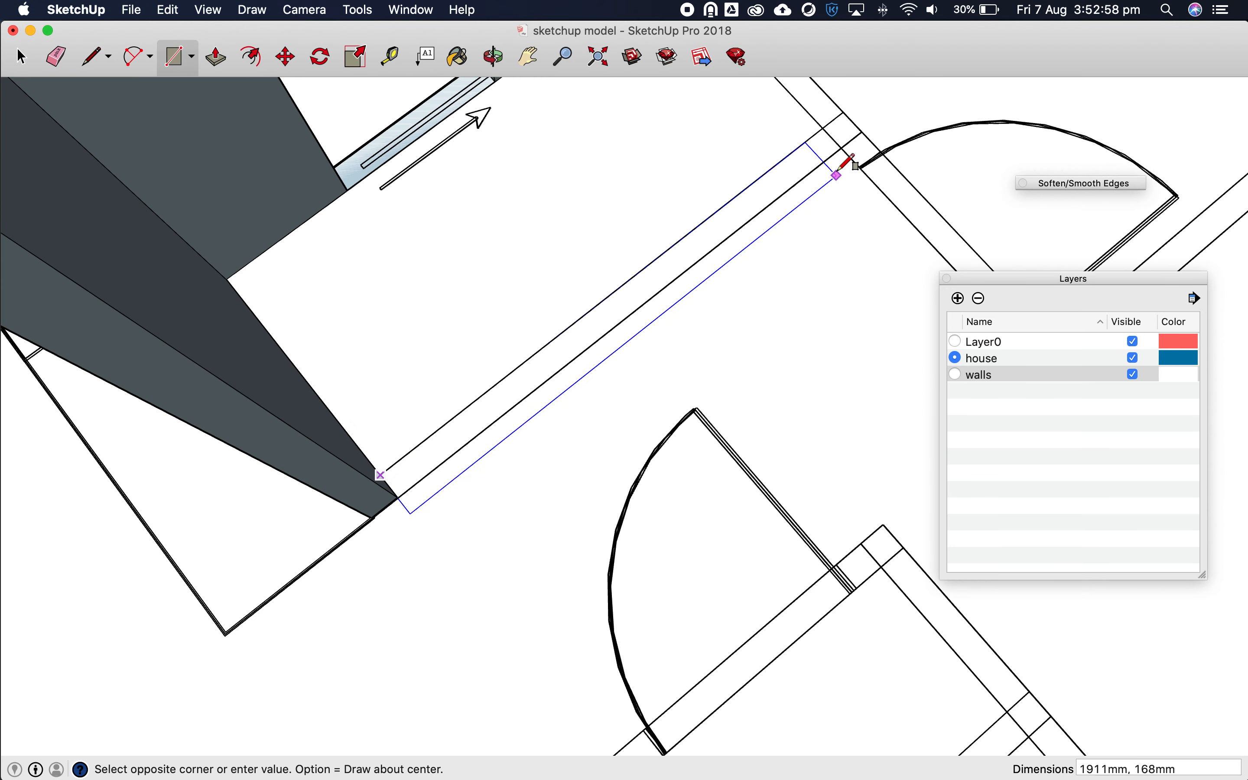
{"action": "left_click", "coordinate": [839, 149]}
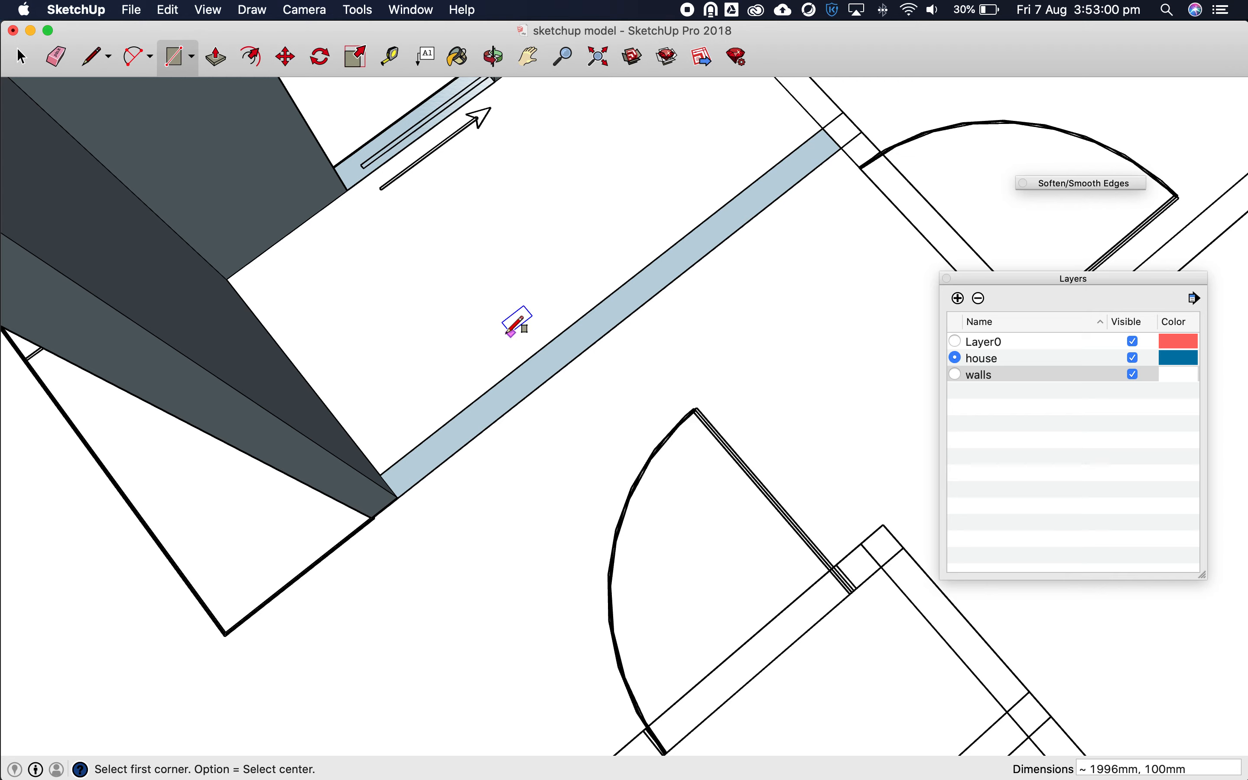
Draw a 1400 × 100 mm footprint rectangle over the partition containing the bedroom door, including its short projecting end
{"action": "scroll", "coordinate": [510, 320], "scroll_direction": "down", "scroll_amount": 3}
{"action": "scroll", "coordinate": [822, 184], "scroll_direction": "up", "scroll_amount": 2}
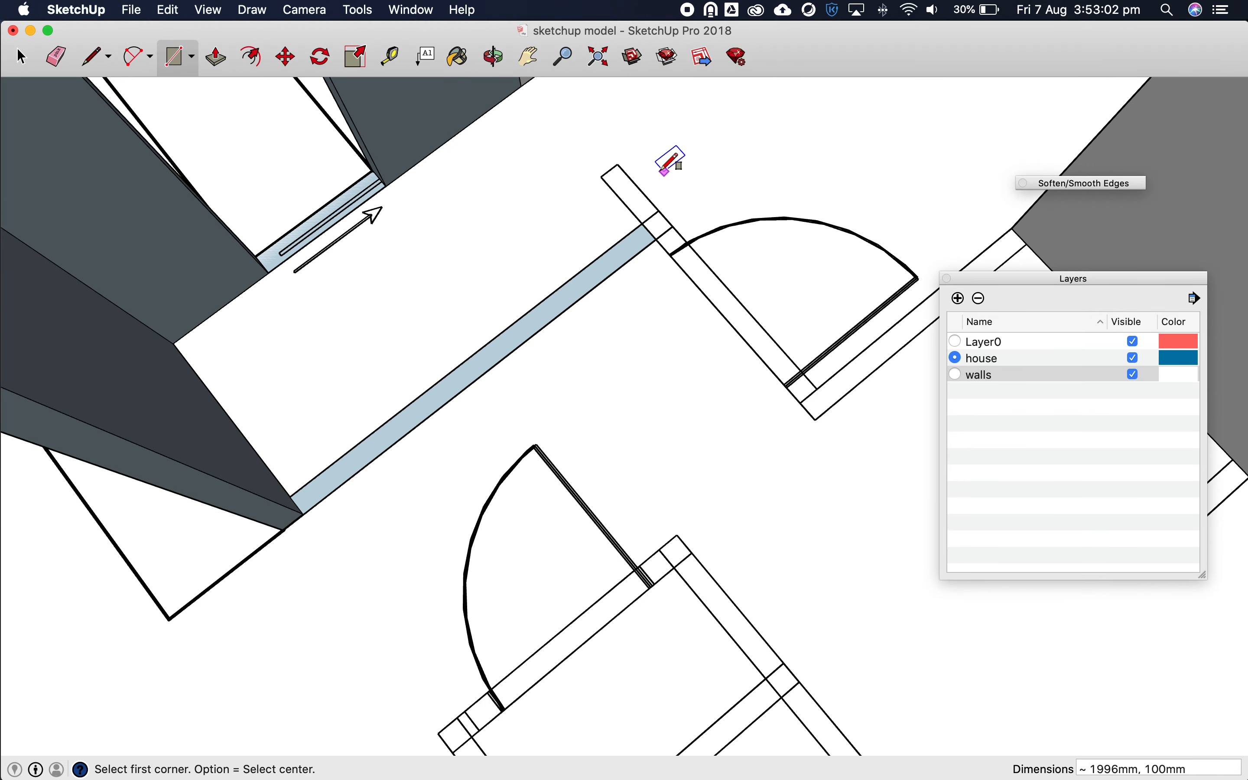
{"action": "left_click", "coordinate": [619, 164]}
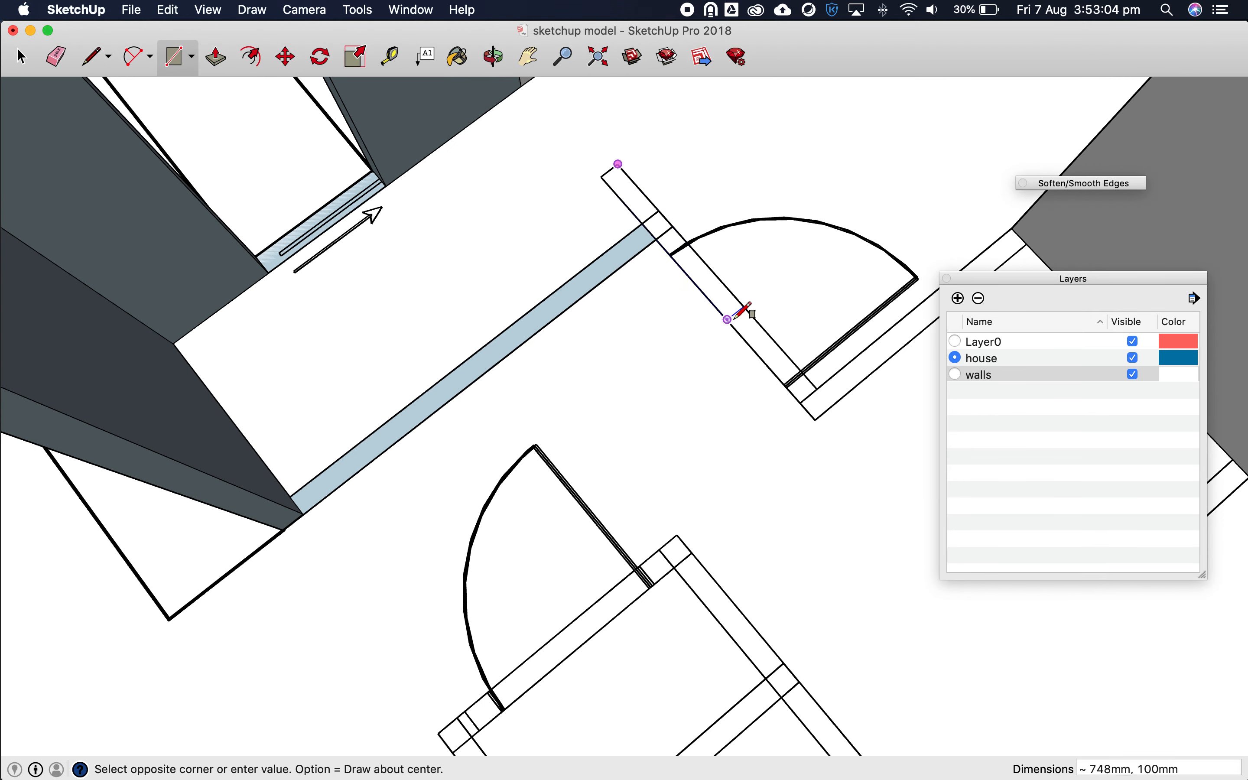
{"action": "left_click", "coordinate": [801, 403]}
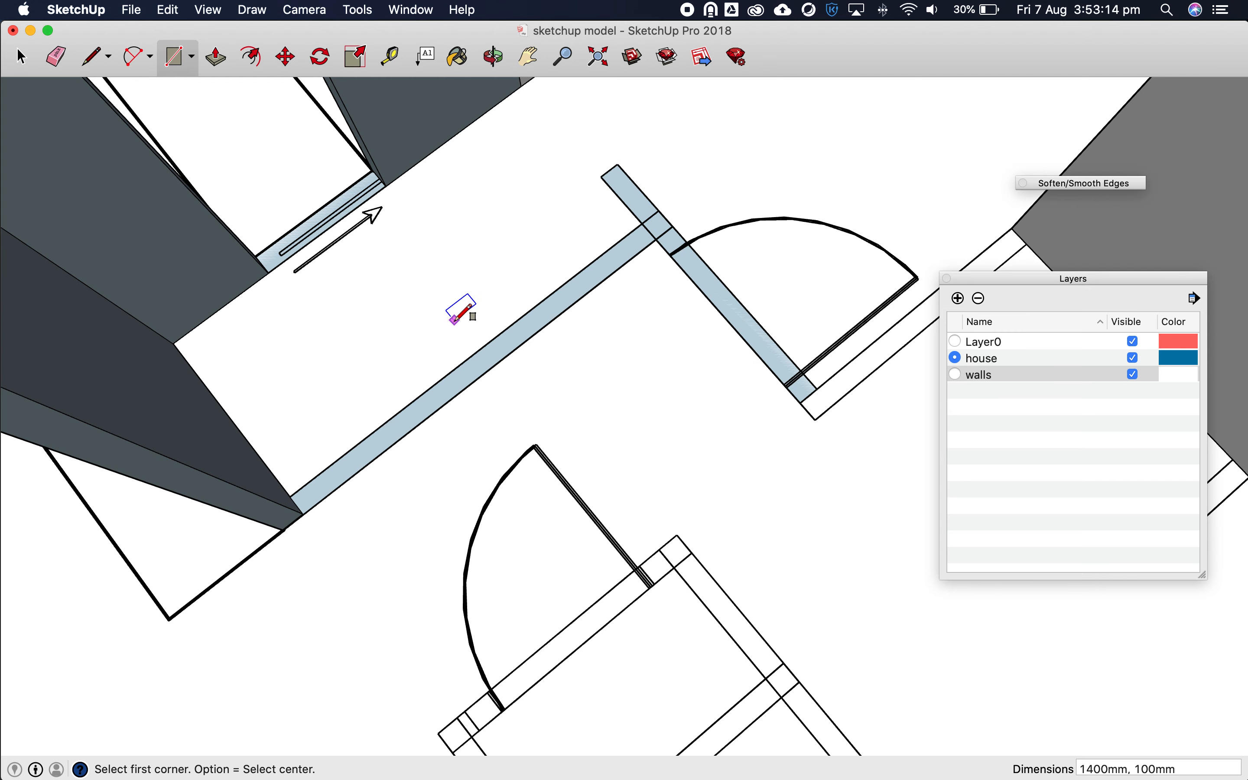
Draw a 1300 × 100 mm partition footprint from the end of the bedroom door wall to the external wall
{"action": "middle_click_drag", "start_coordinate": [459, 312], "coordinate": [496, 314]}
{"action": "scroll", "coordinate": [833, 307], "scroll_direction": "up", "scroll_amount": 3}
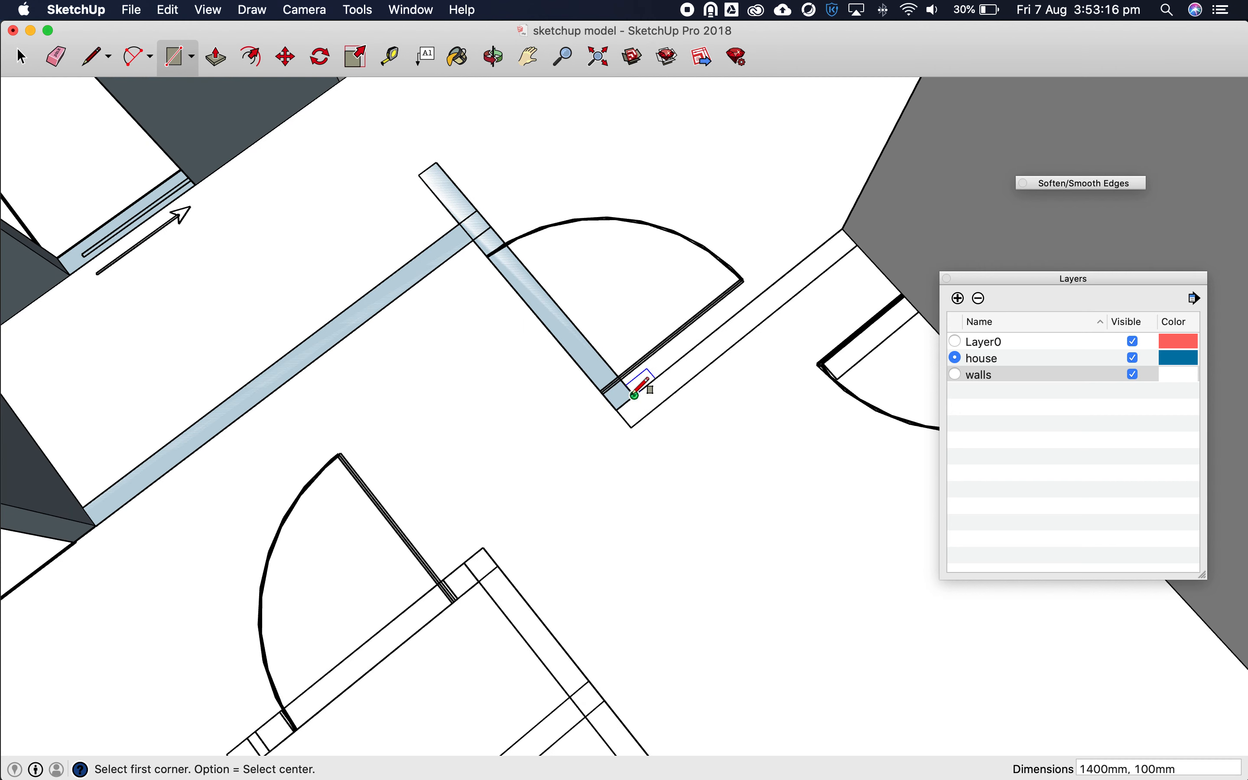
{"action": "left_click", "coordinate": [616, 410]}
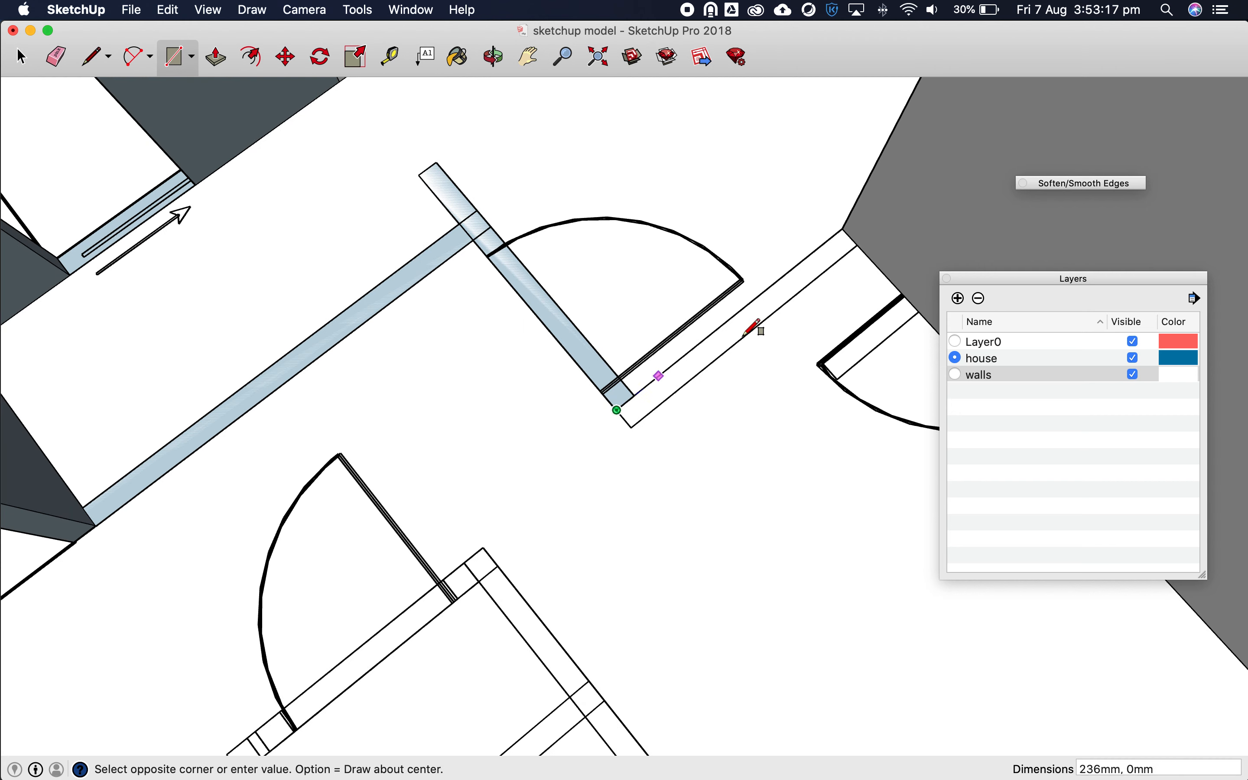
{"action": "left_click", "coordinate": [857, 246]}
{"action": "scroll", "coordinate": [578, 328], "scroll_direction": "down", "scroll_amount": 5}
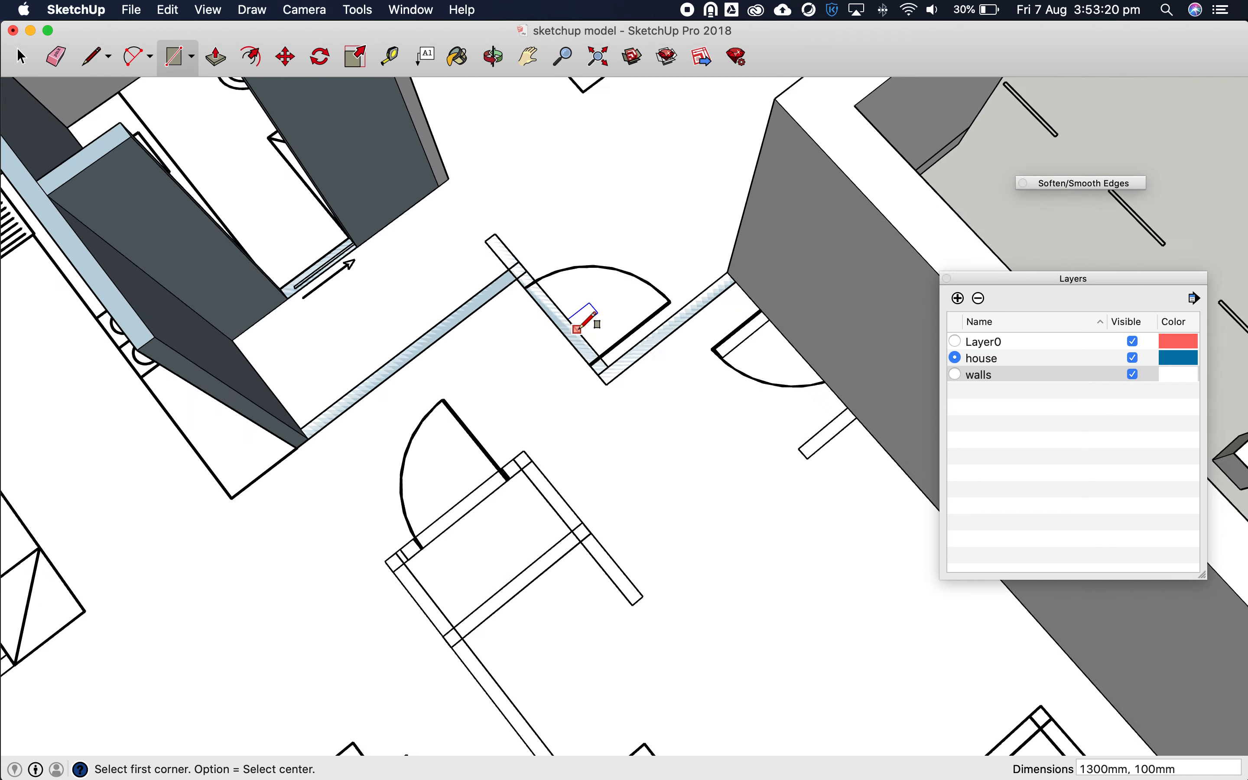
Draw a 500 × 100 mm footprint for the short stub wall projecting from the external wall beside the entrance door
{"action": "scroll", "coordinate": [716, 393], "scroll_direction": "up", "scroll_amount": 4}
{"action": "scroll", "coordinate": [713, 398], "scroll_direction": "up", "scroll_amount": 2}
{"action": "left_click", "coordinate": [712, 395]}
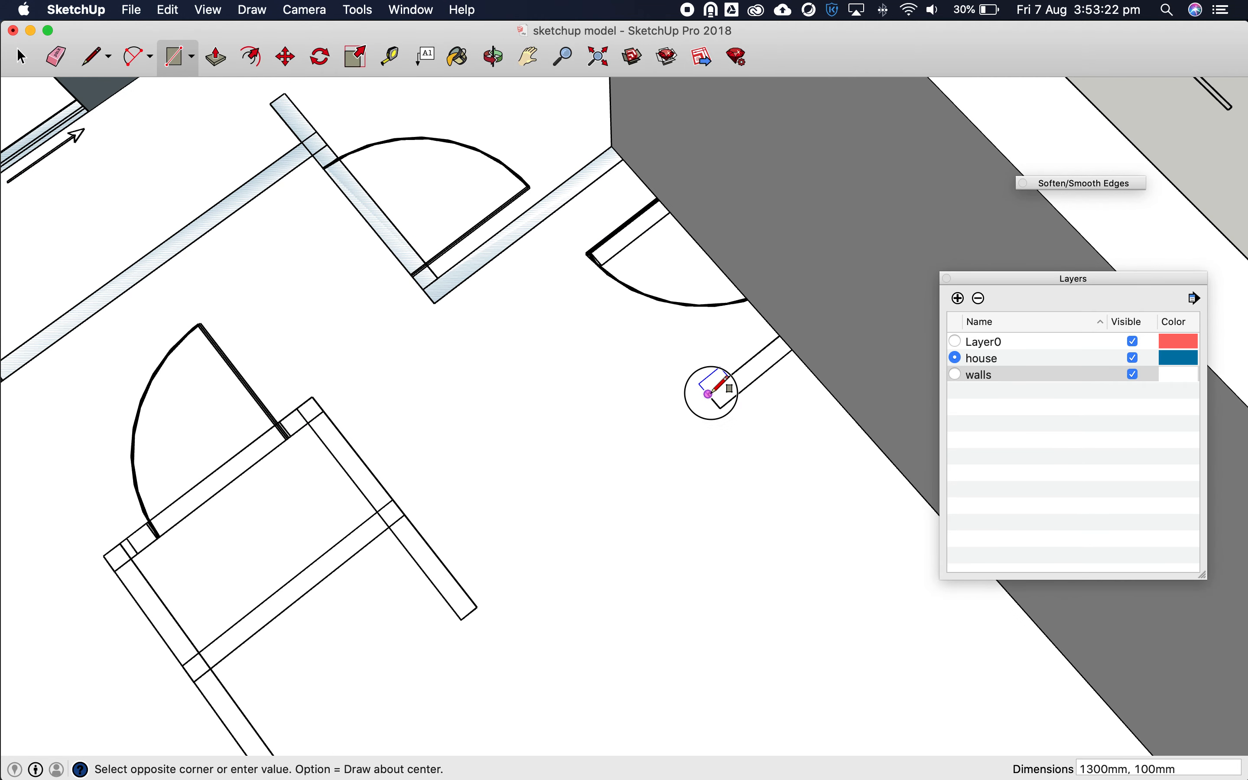
{"action": "left_click", "coordinate": [792, 352]}
{"action": "scroll", "coordinate": [732, 461], "scroll_direction": "down", "scroll_amount": 5}
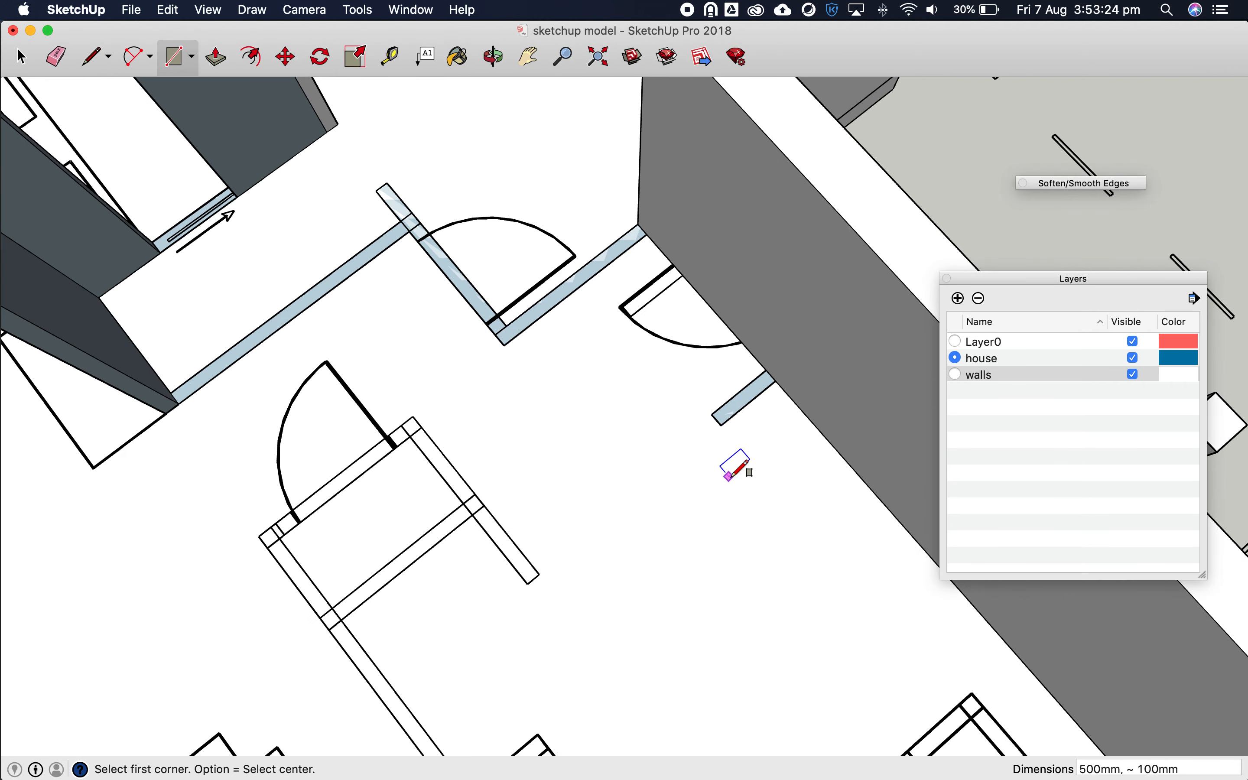
Draw a footprint about 1400 × 100 mm over the small storage room's side wall, including the end extending past the room
{"action": "scroll", "coordinate": [496, 549], "scroll_direction": "up", "scroll_amount": 3}
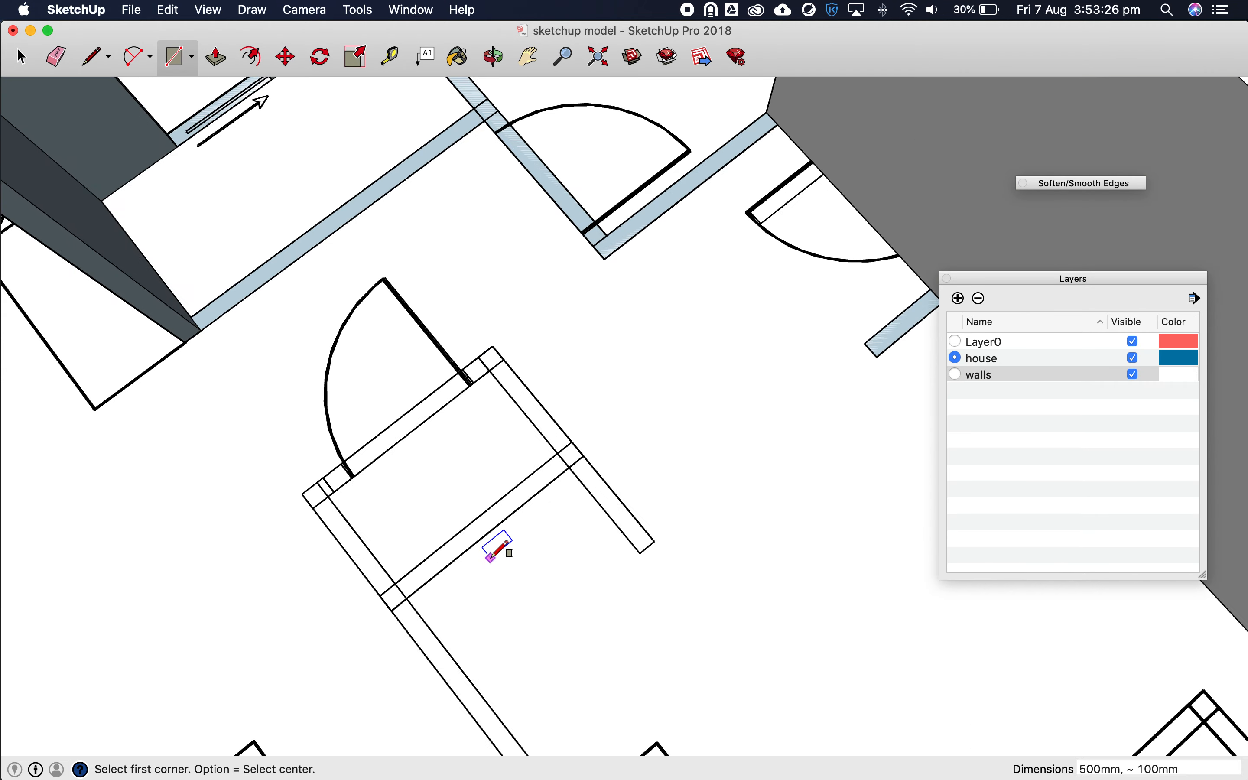
{"action": "left_click", "coordinate": [492, 323]}
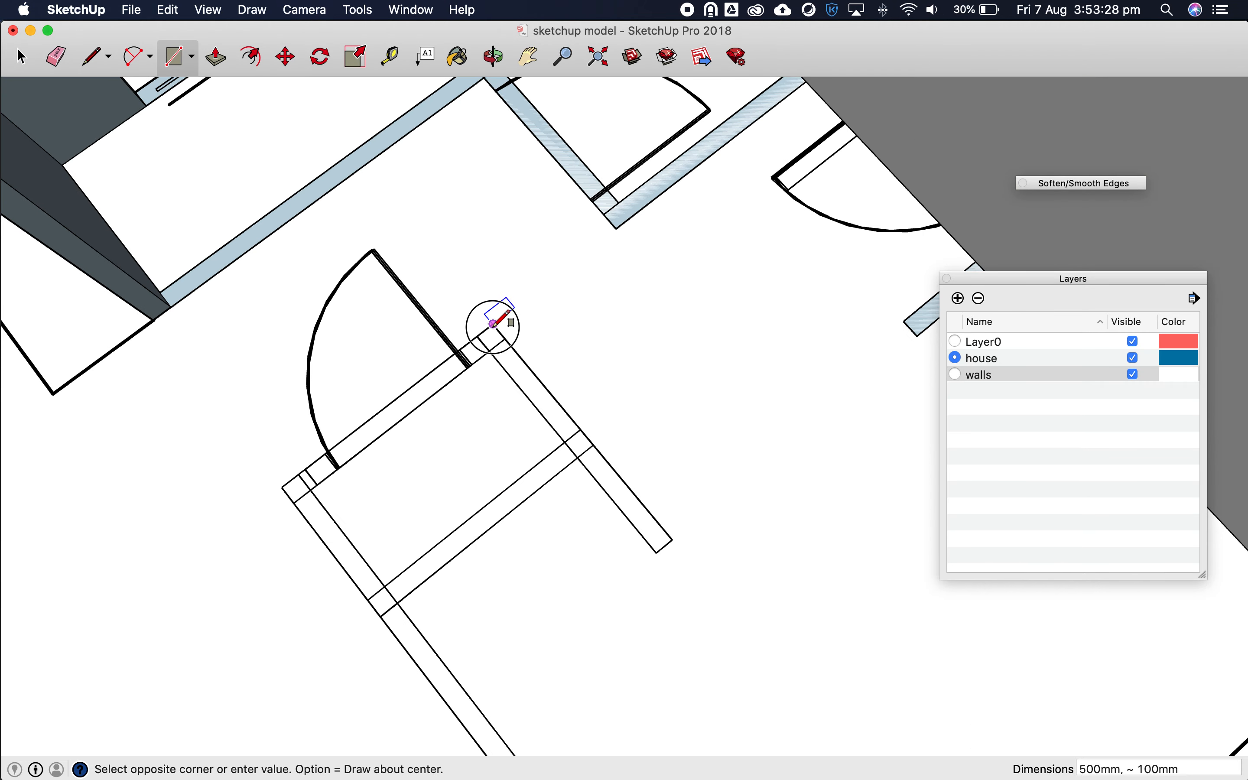
{"action": "left_click", "coordinate": [657, 552]}
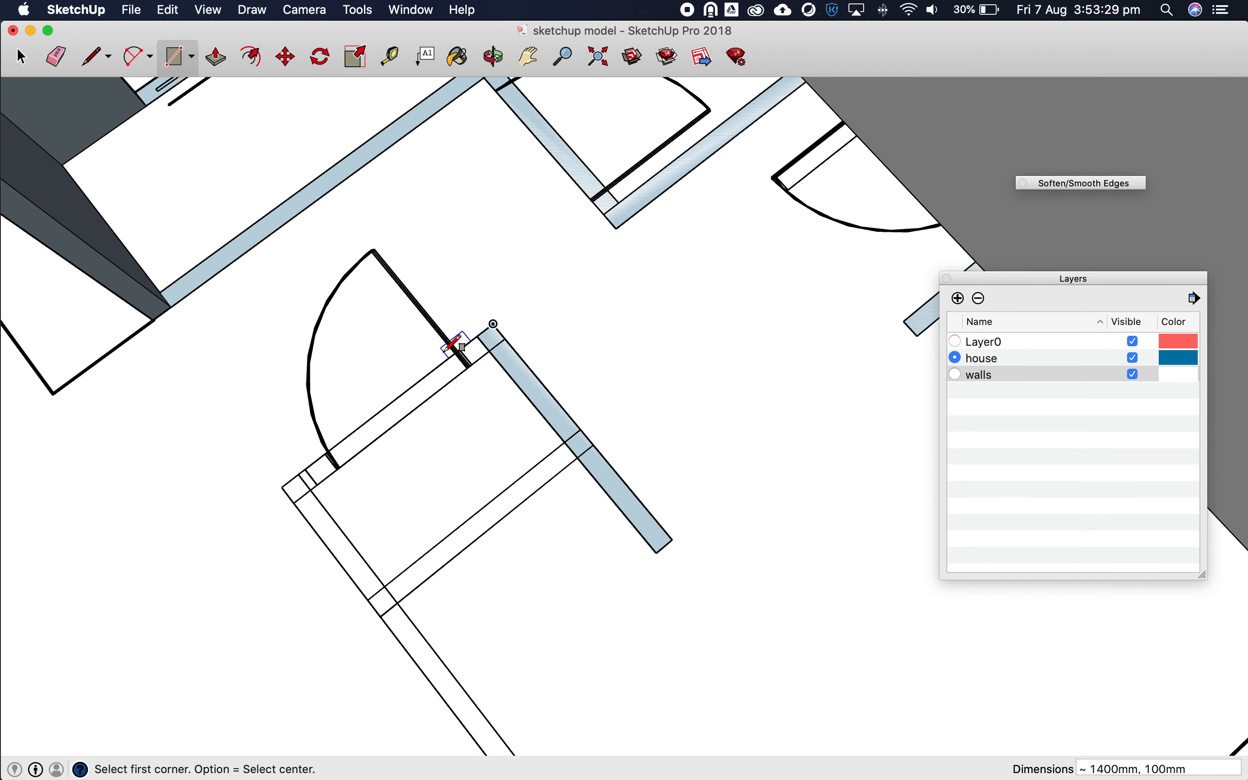
Draw footprints about 1200 × 100 mm each for the small storage room's door wall and the parallel wall opposite it
{"action": "left_click", "coordinate": [478, 336]}
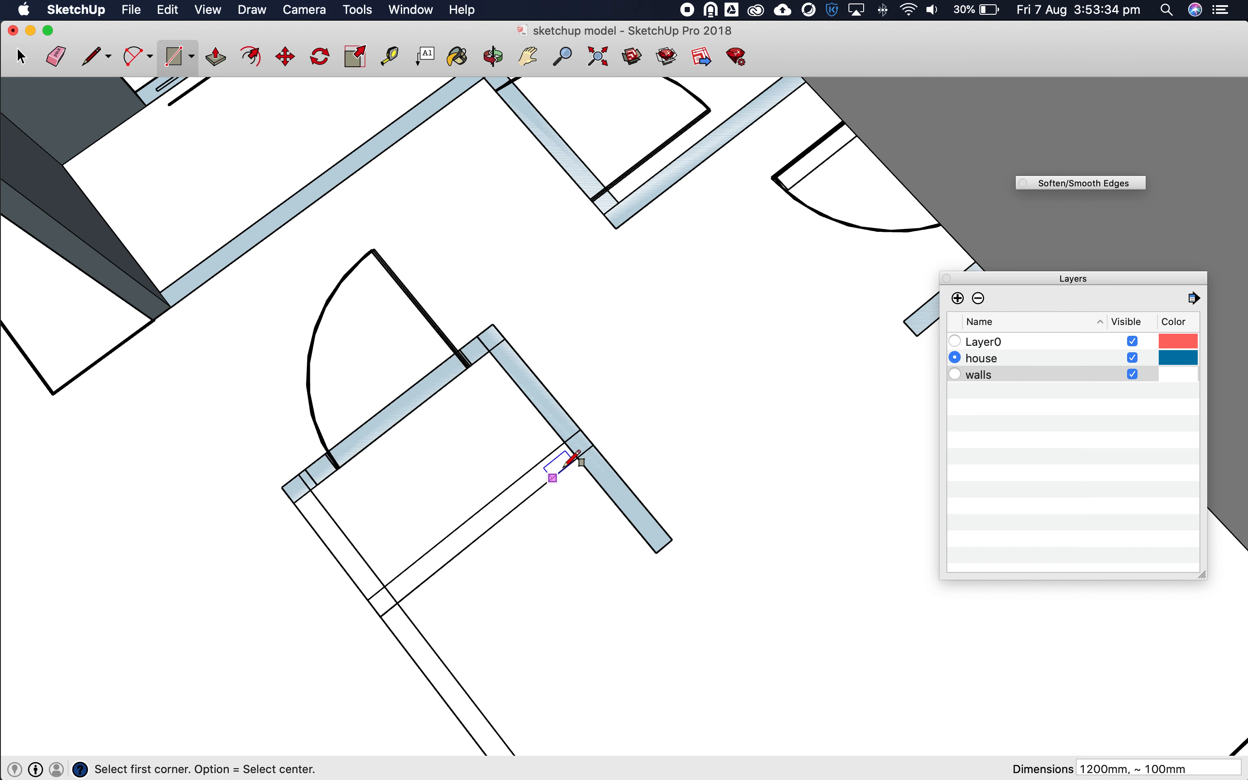
{"action": "left_click", "coordinate": [577, 458]}
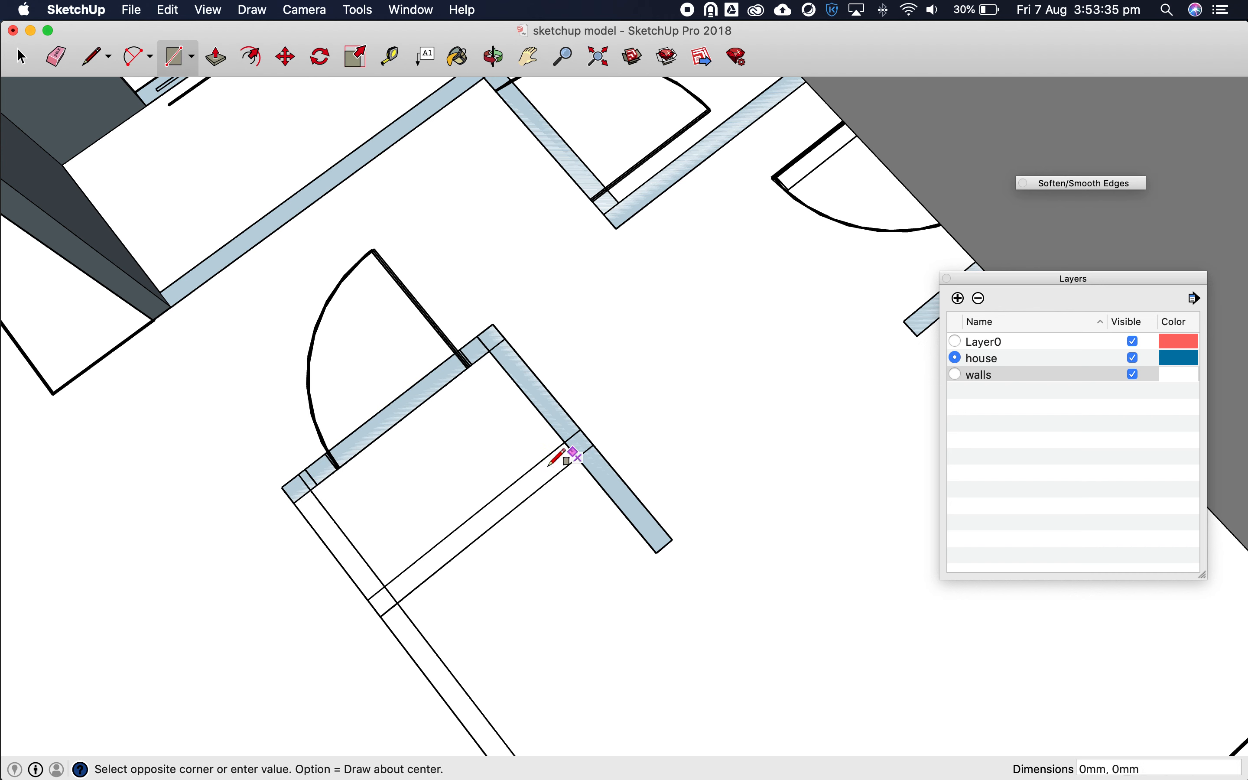
{"action": "left_click", "coordinate": [368, 600]}
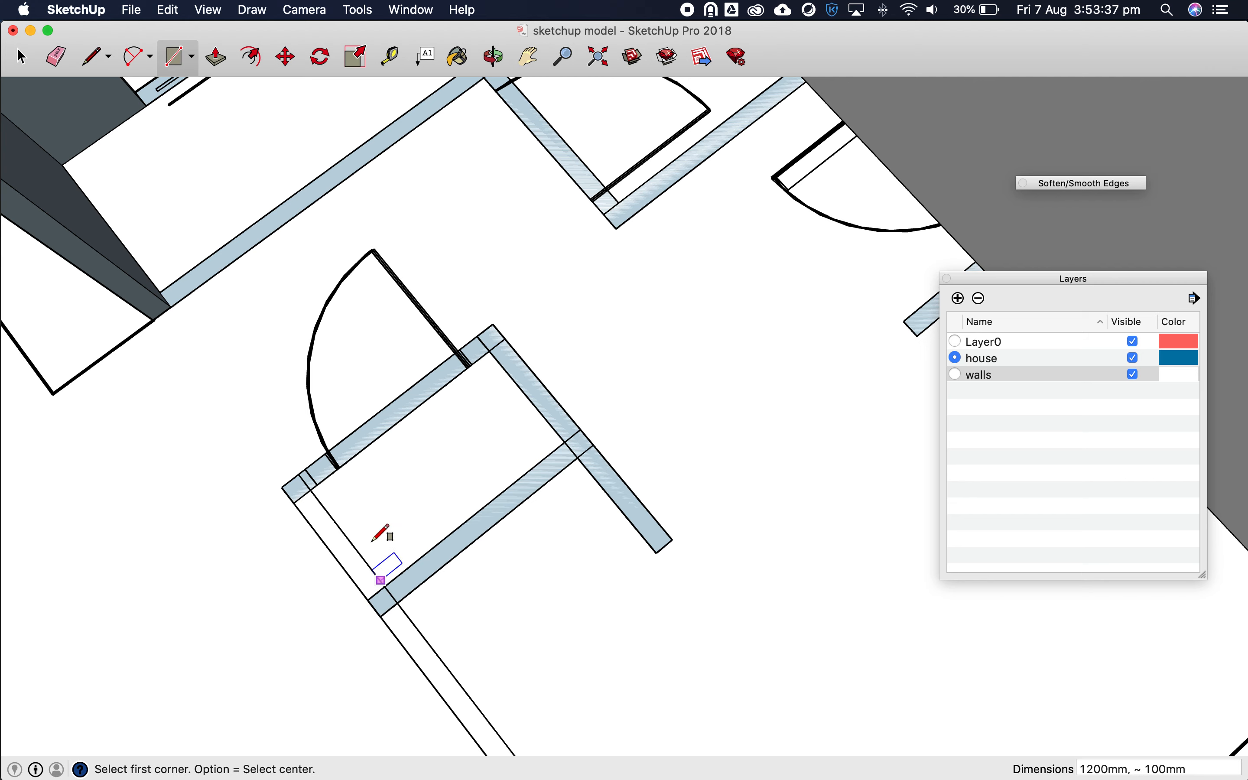
Draw a footprint about 3400 × 100 mm for the long partition from the storage room's outer corner to the external wall corner
{"action": "left_click", "coordinate": [284, 487]}
{"action": "scroll", "coordinate": [363, 577], "scroll_direction": "down", "scroll_amount": 3}
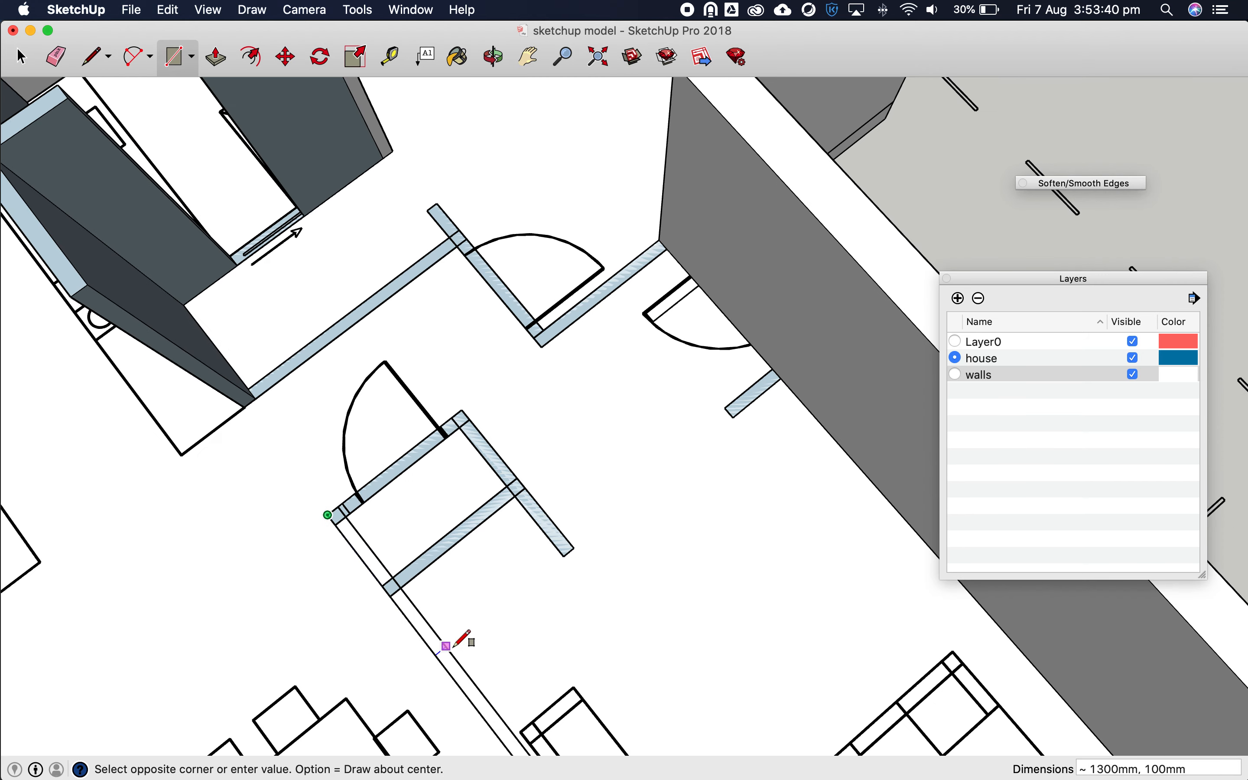
{"action": "scroll", "coordinate": [442, 640], "scroll_direction": "down", "scroll_amount": 5}
{"action": "scroll", "coordinate": [500, 714], "scroll_direction": "up", "scroll_amount": 8}
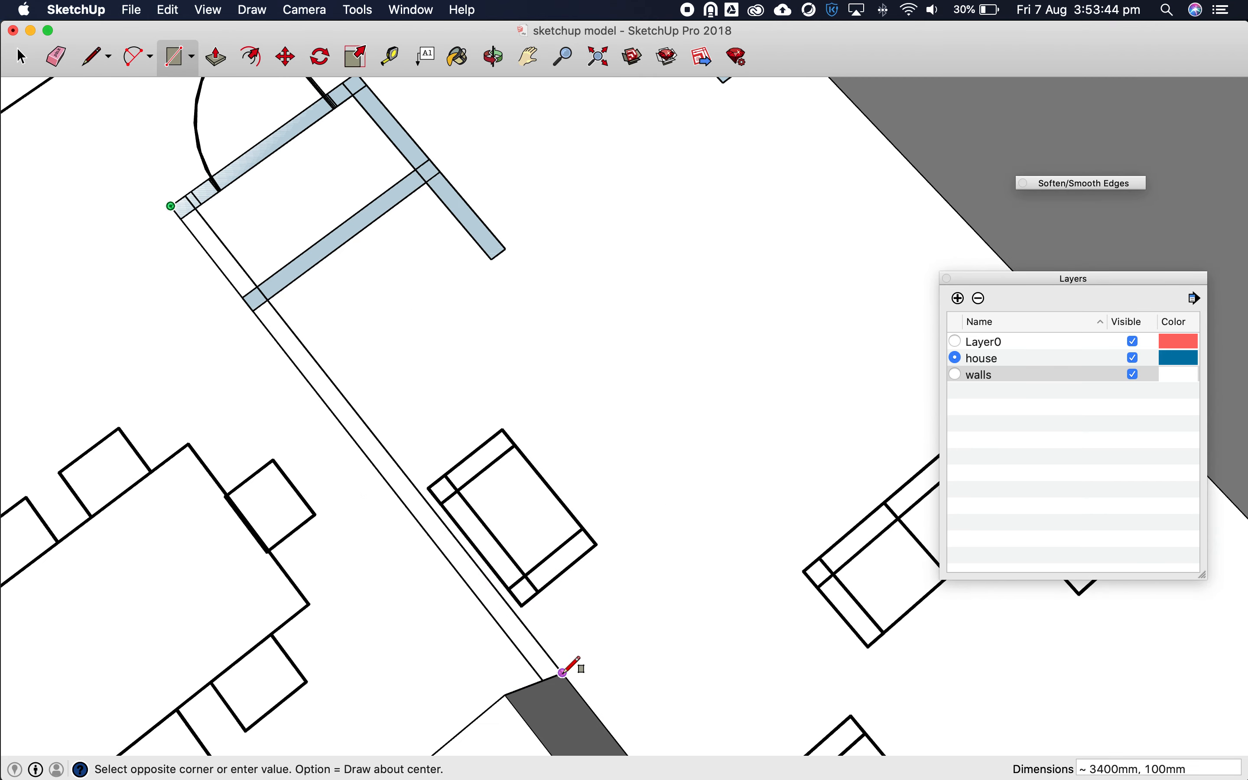
{"action": "left_click", "coordinate": [563, 672]}
{"action": "scroll", "coordinate": [560, 468], "scroll_direction": "down", "scroll_amount": 3}
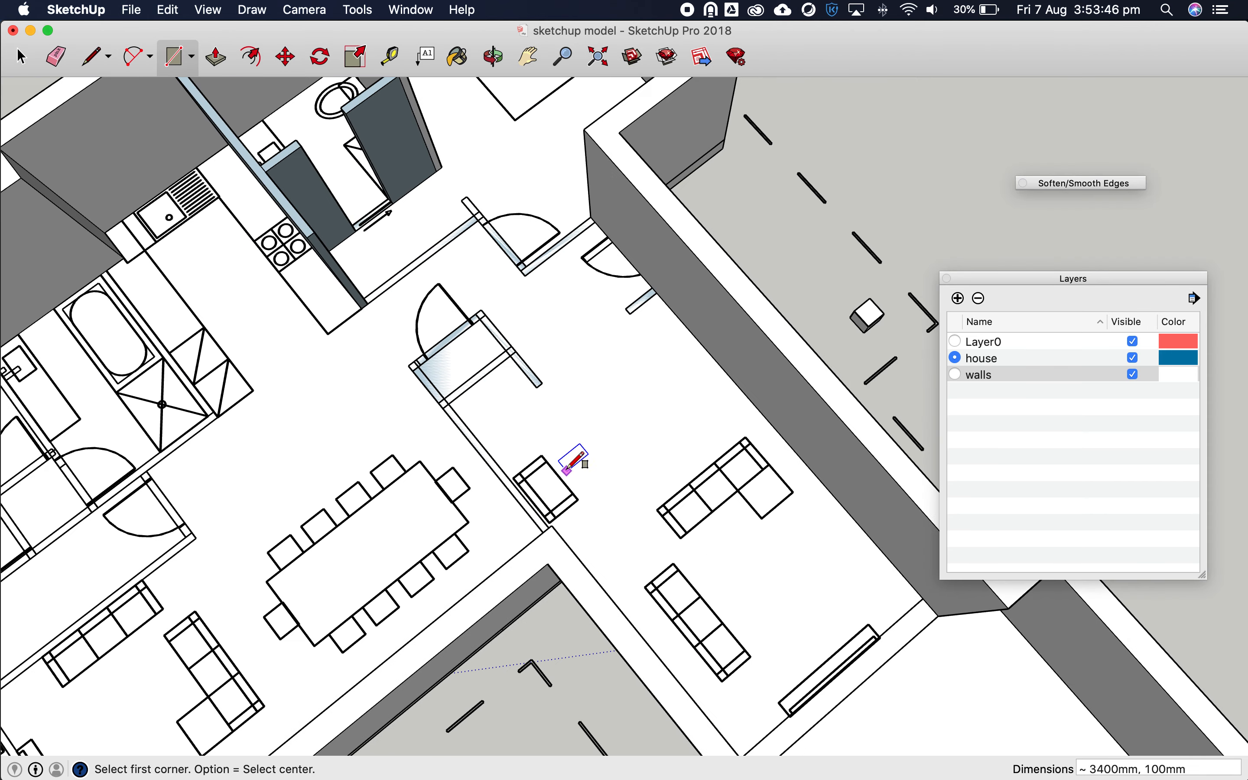
Delete the unwanted floor face enclosed by the small storage room's wall footprints
{"action": "scroll", "coordinate": [443, 292], "scroll_direction": "up", "scroll_amount": 2}
{"action": "scroll", "coordinate": [537, 361], "scroll_direction": "up", "scroll_amount": 4}
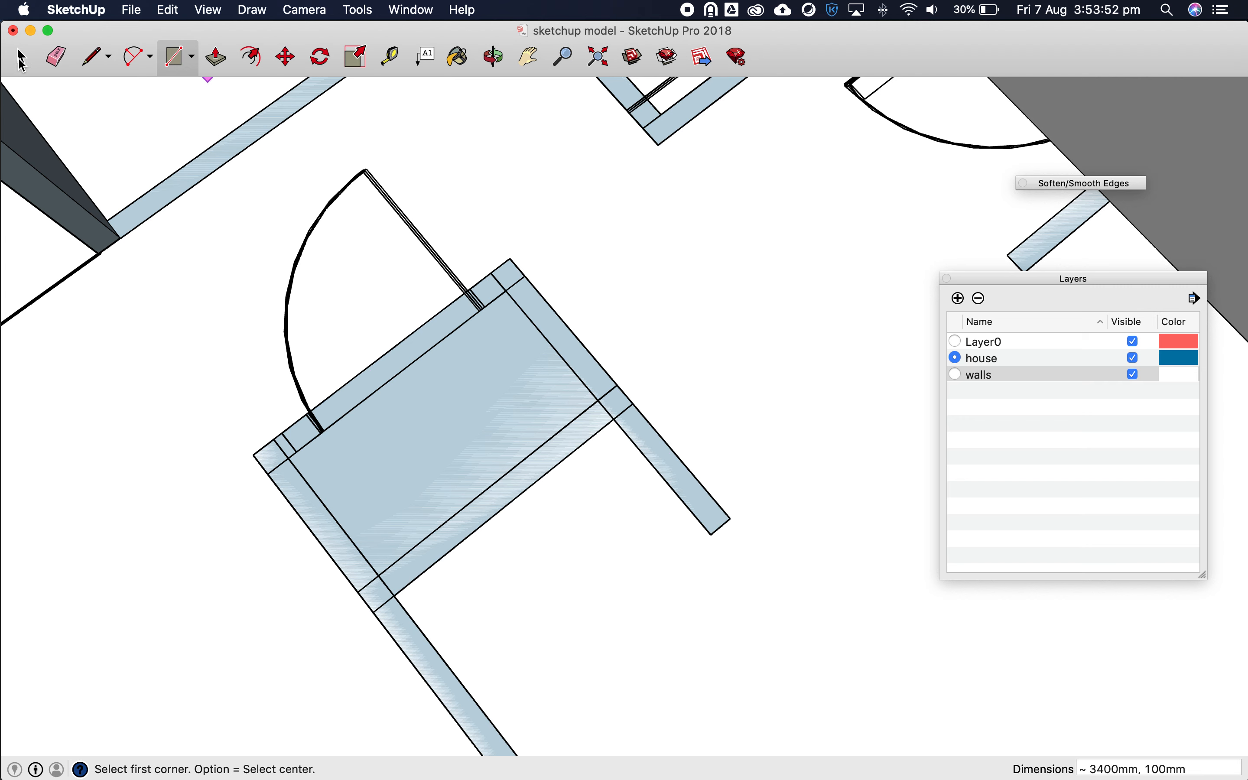
{"action": "left_click", "coordinate": [22, 58]}
{"action": "left_click", "coordinate": [434, 425]}
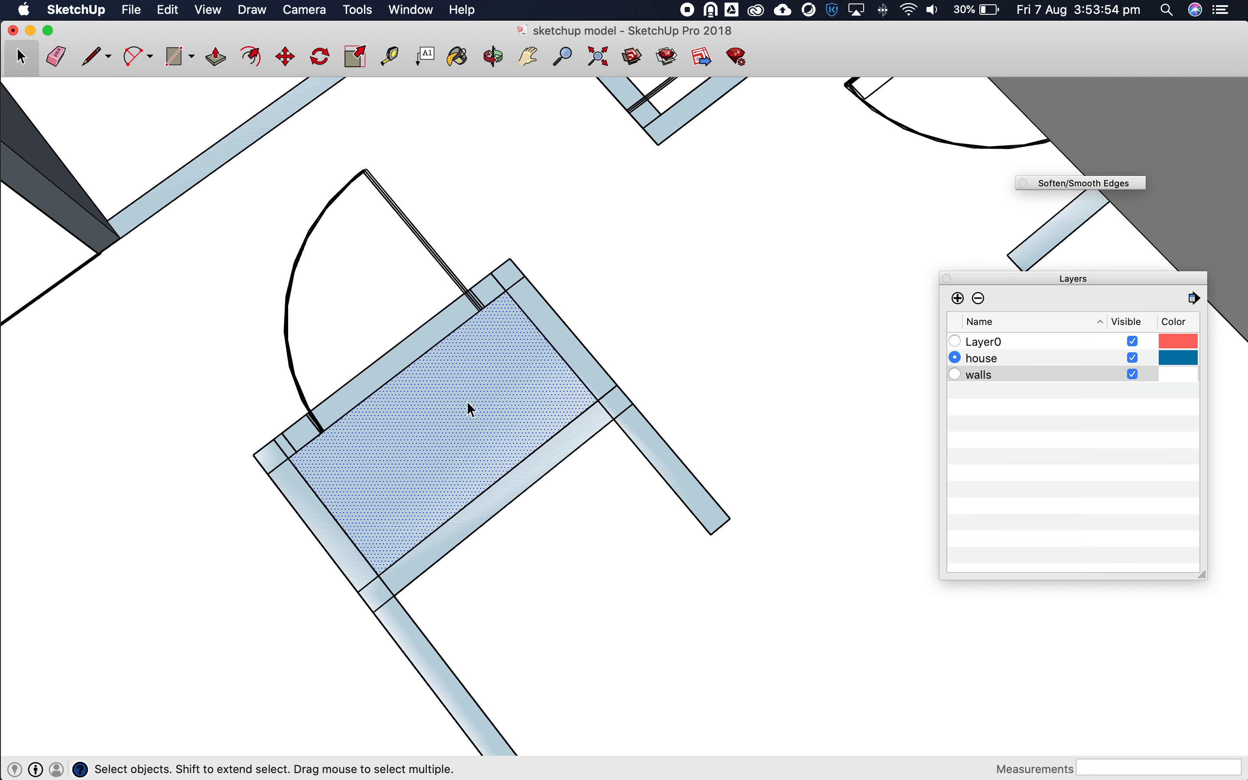
{"action": "key", "text": "Delete"}
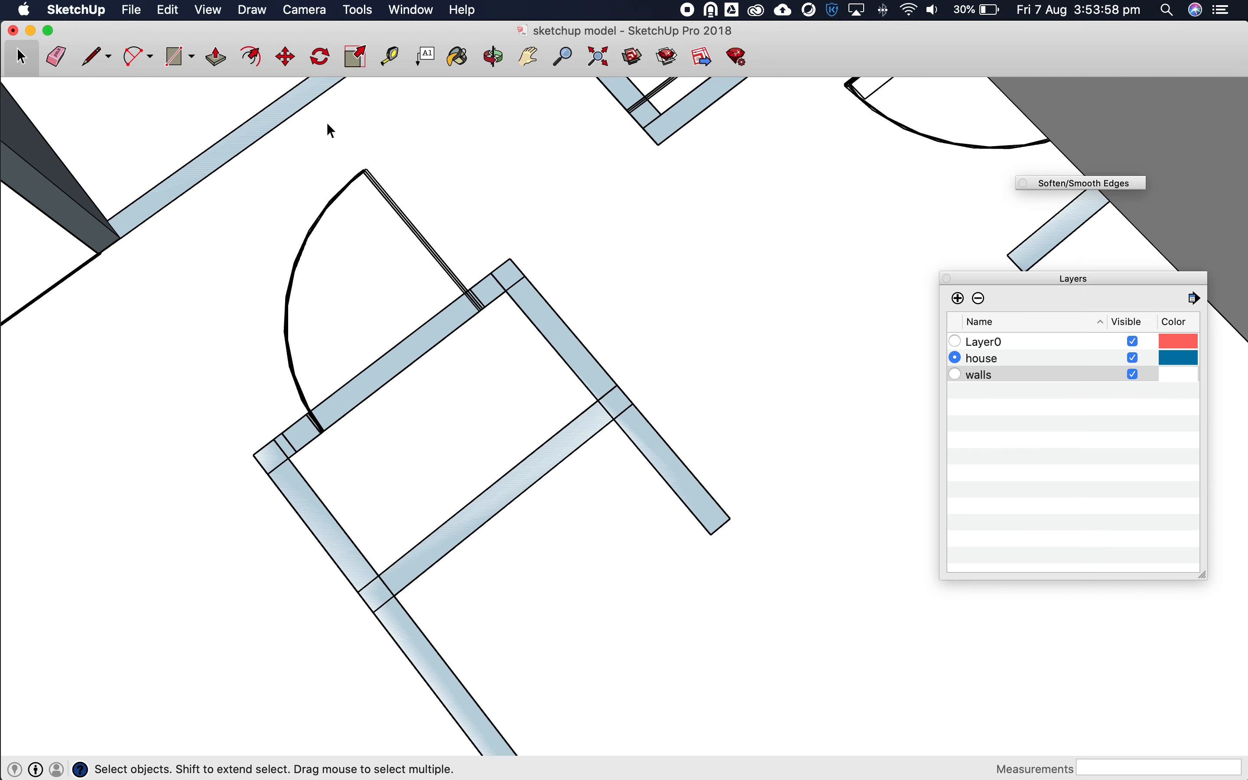
Draw a footprint about 3300 × 300 mm for the thick wall between the living area and the large empty room
{"action": "scroll", "coordinate": [359, 269], "scroll_direction": "down", "scroll_amount": 10}
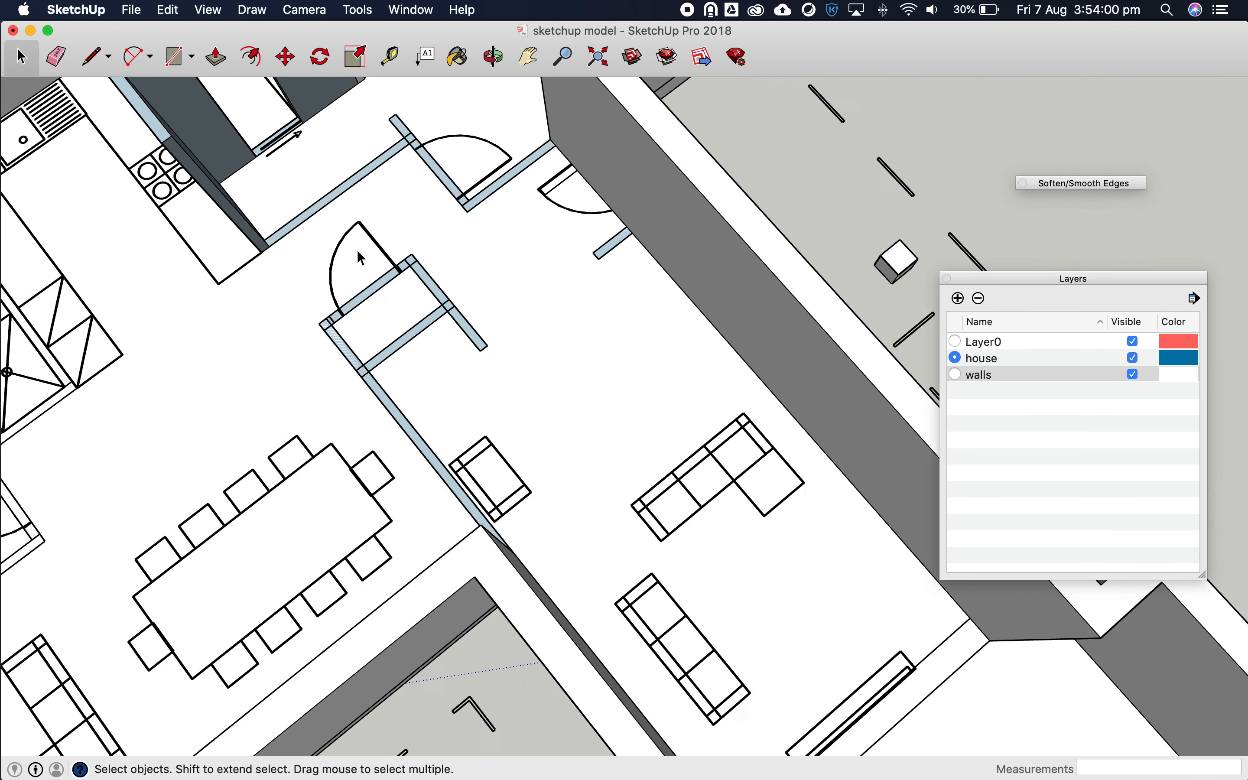
{"action": "scroll", "coordinate": [365, 256], "scroll_direction": "down", "scroll_amount": 8}
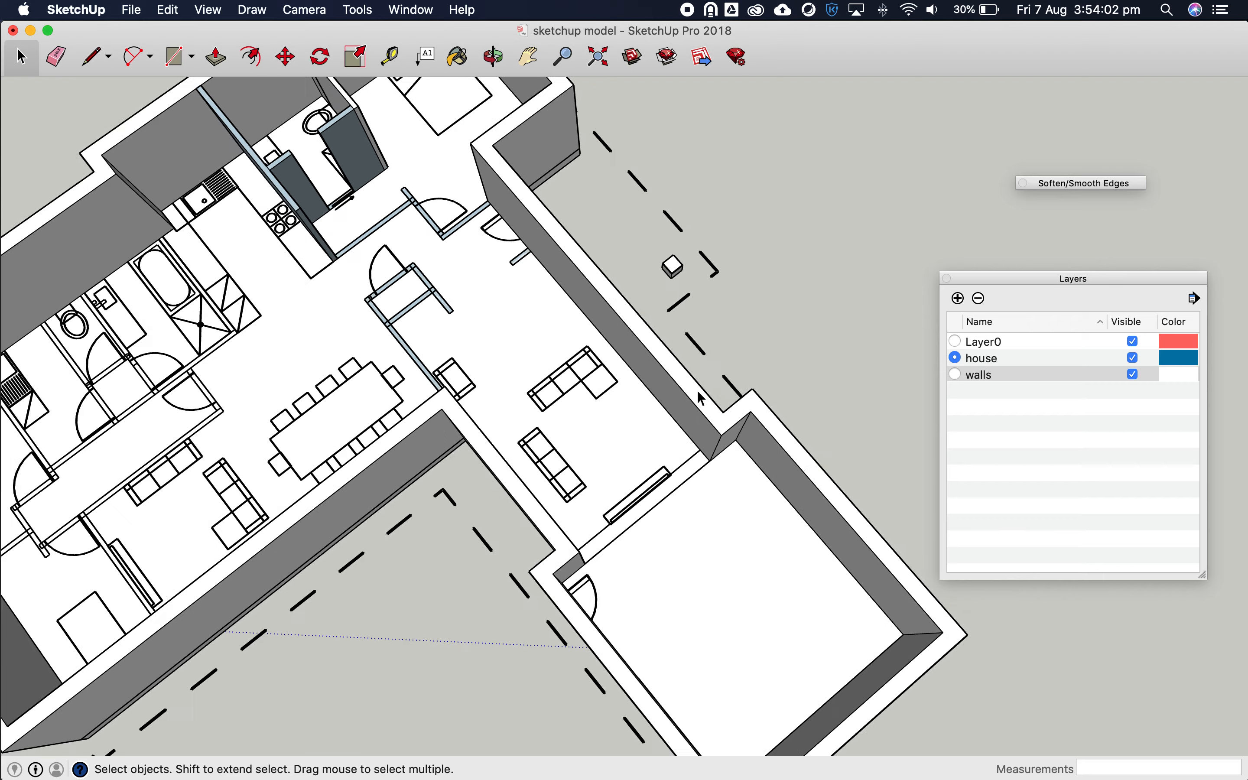
{"action": "scroll", "coordinate": [688, 468], "scroll_direction": "up", "scroll_amount": 10}
{"action": "scroll", "coordinate": [687, 469], "scroll_direction": "up", "scroll_amount": 5}
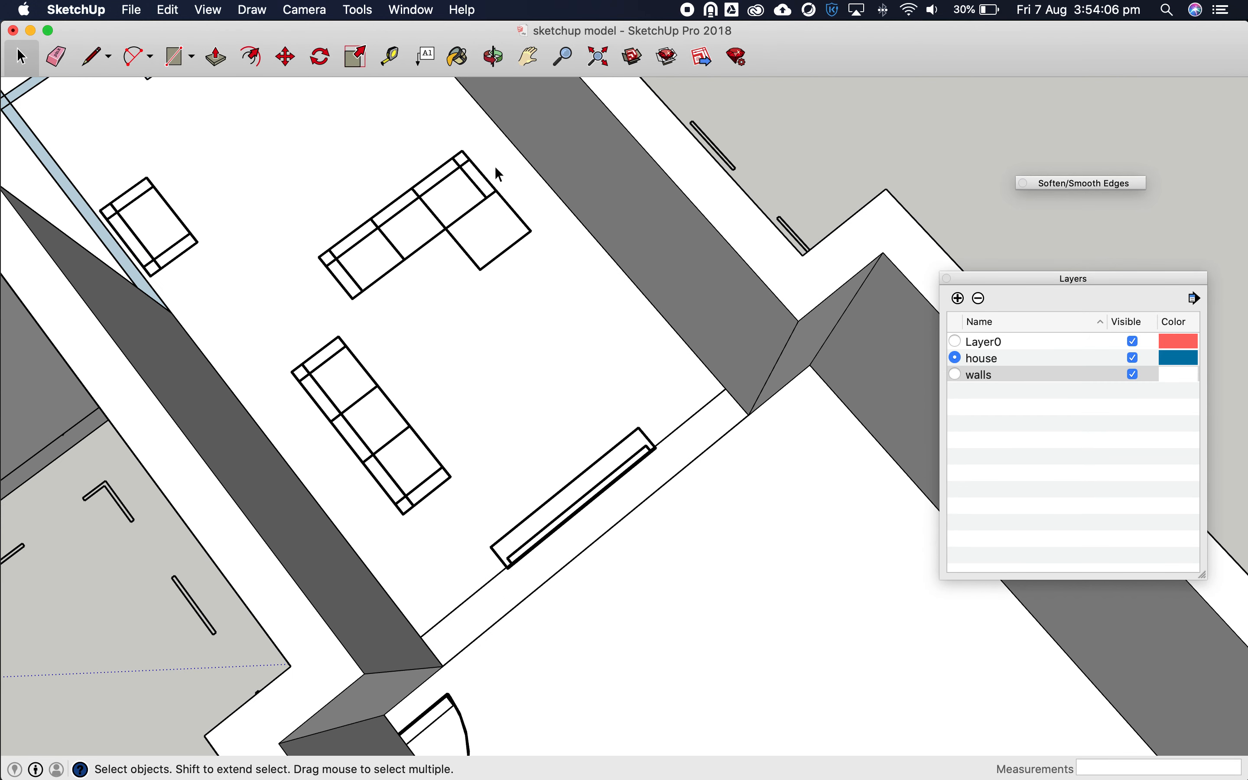
{"action": "left_click", "coordinate": [178, 65]}
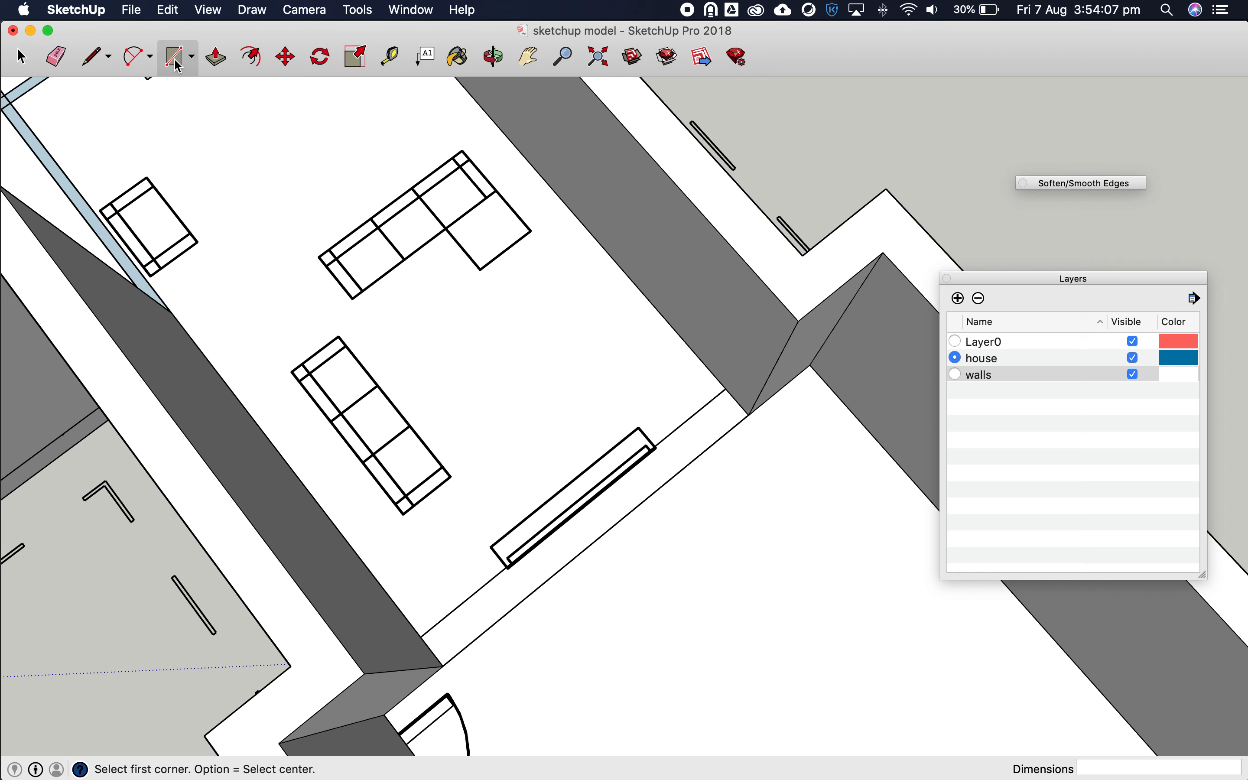
{"action": "left_click", "coordinate": [422, 637]}
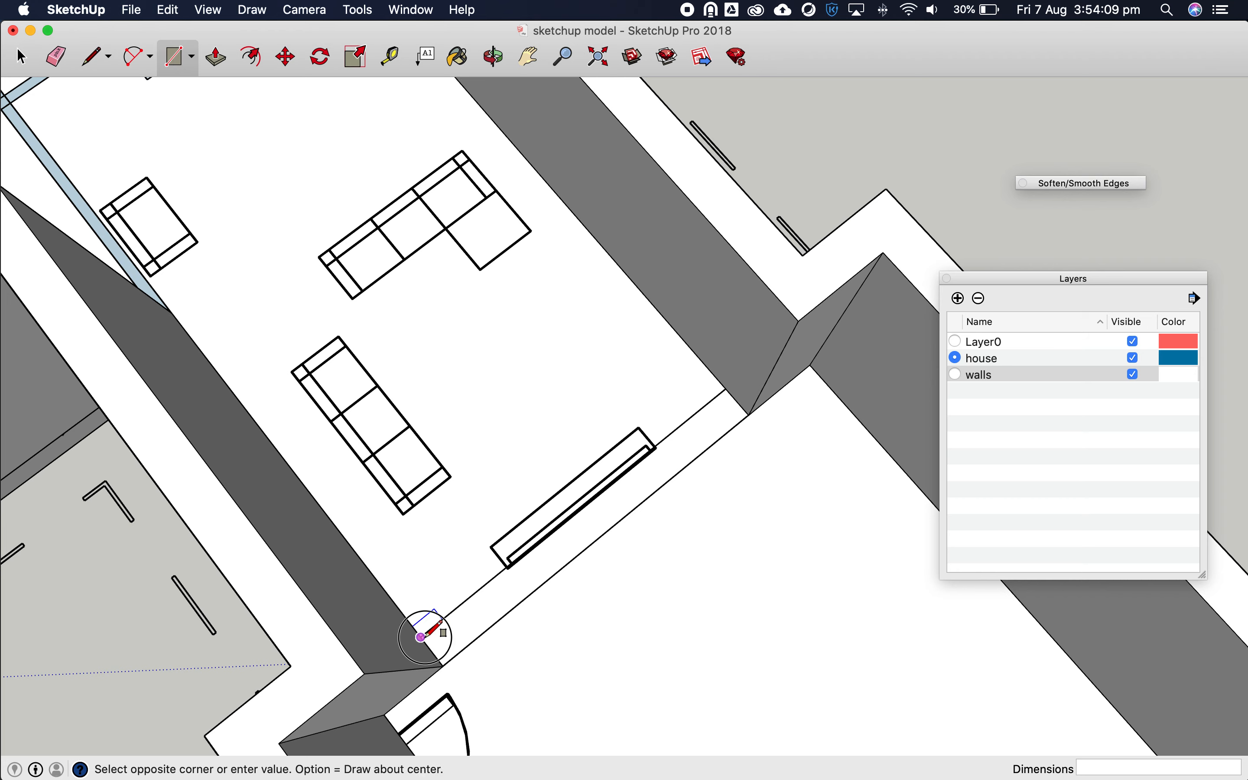
{"action": "left_click", "coordinate": [750, 414]}
{"action": "scroll", "coordinate": [733, 498], "scroll_direction": "down", "scroll_amount": 10}
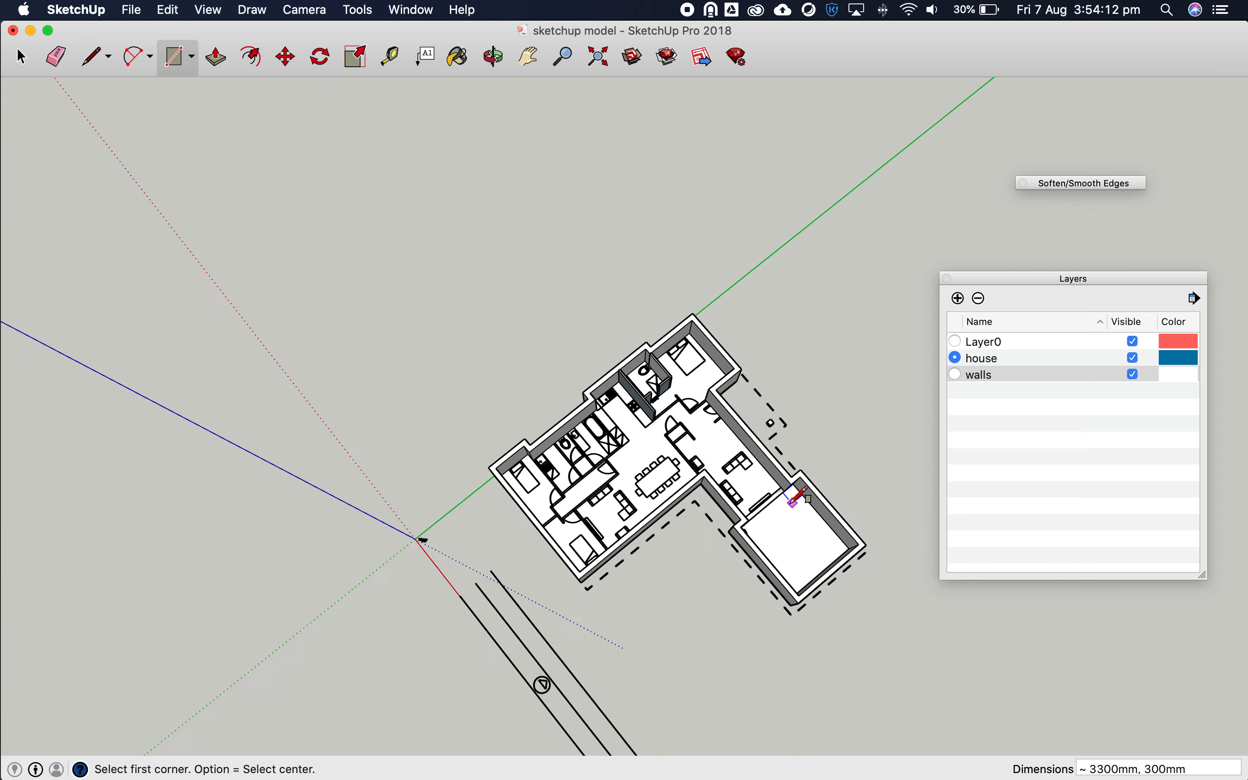
Draw a footprint about 2691 × 109 mm for the partition beside the bathtub and shower, starting at the external wall
{"action": "scroll", "coordinate": [697, 515], "scroll_direction": "up", "scroll_amount": 5}
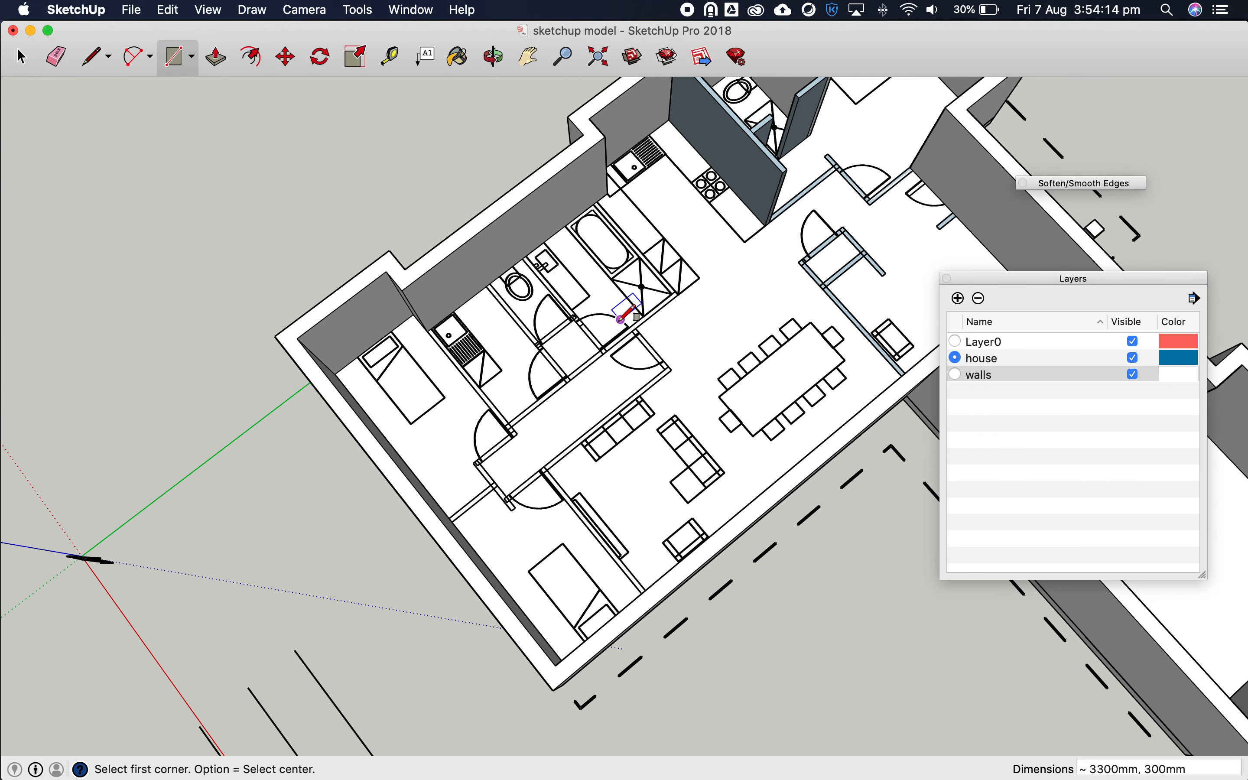
{"action": "scroll", "coordinate": [622, 319], "scroll_direction": "up", "scroll_amount": 2}
{"action": "scroll", "coordinate": [657, 216], "scroll_direction": "up", "scroll_amount": 2}
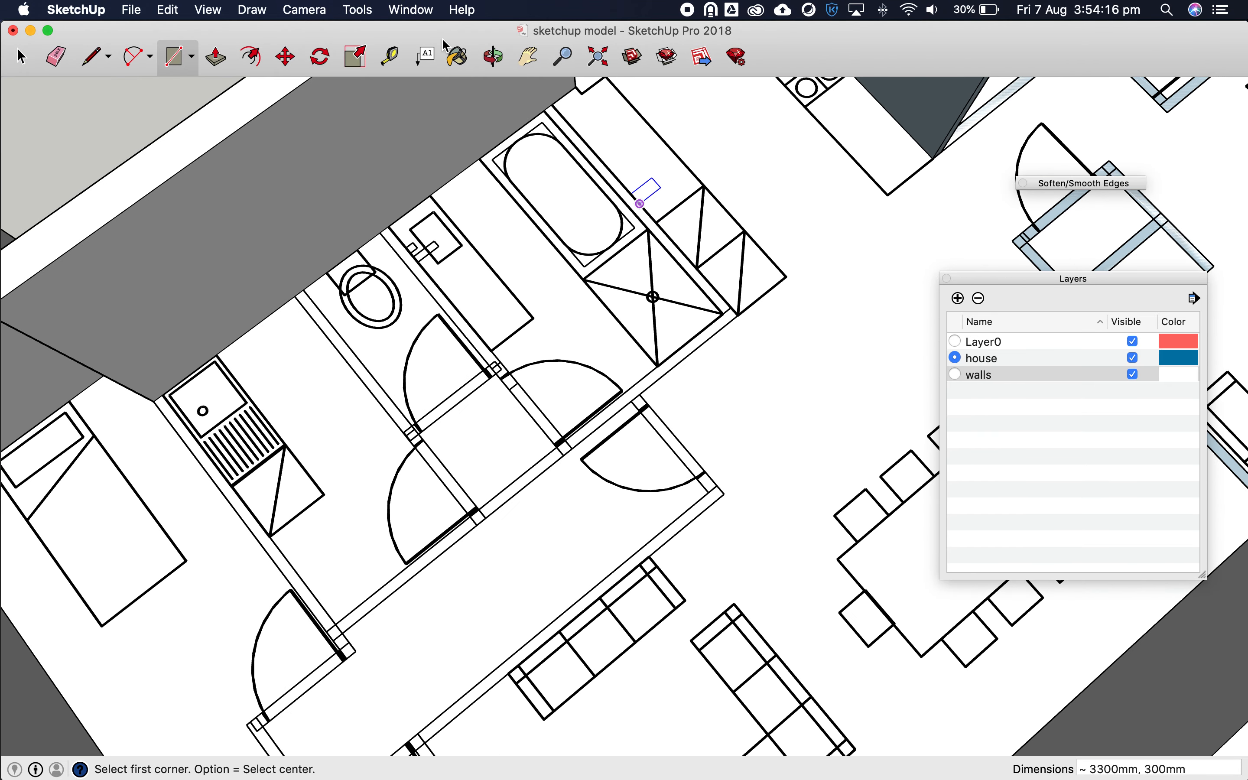
{"action": "left_click", "coordinate": [552, 104]}
{"action": "left_click", "coordinate": [723, 313]}
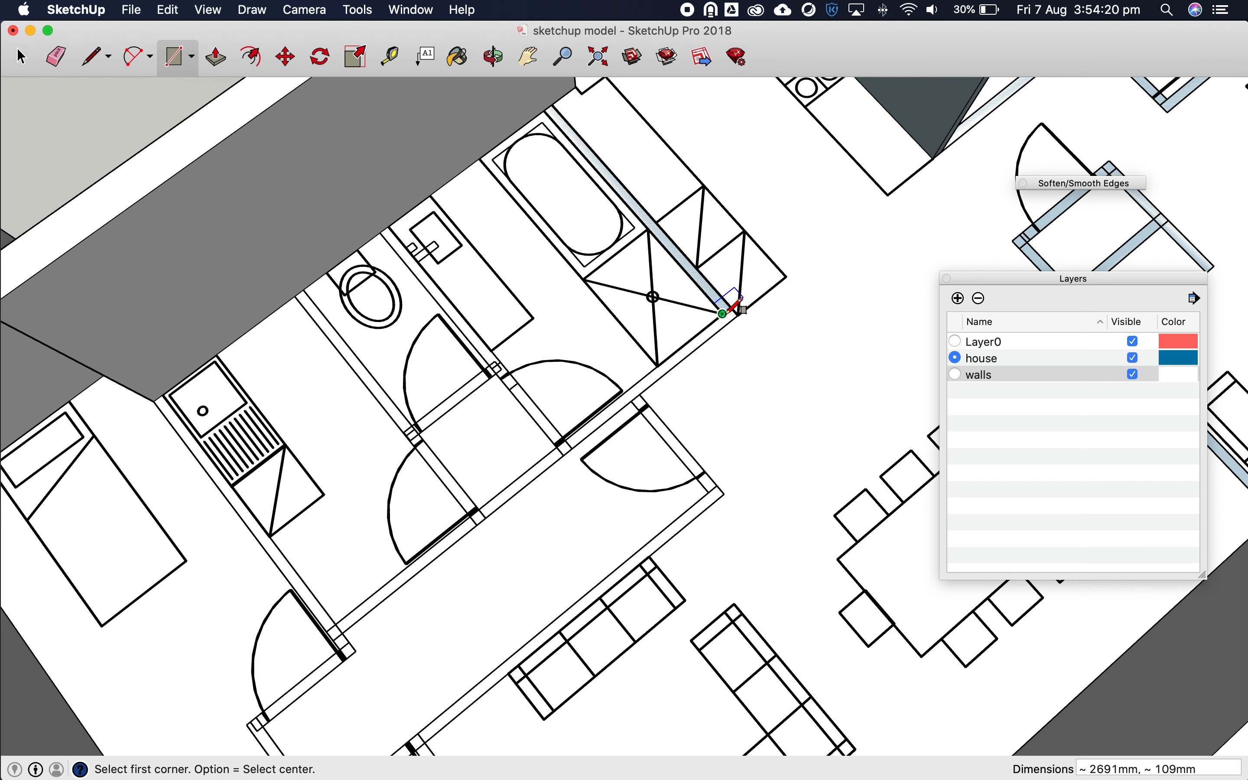
Draw a footprint 4700 × 100 mm for the corridor partition from the shower corner past the bathroom doors
{"action": "left_click", "coordinate": [731, 308]}
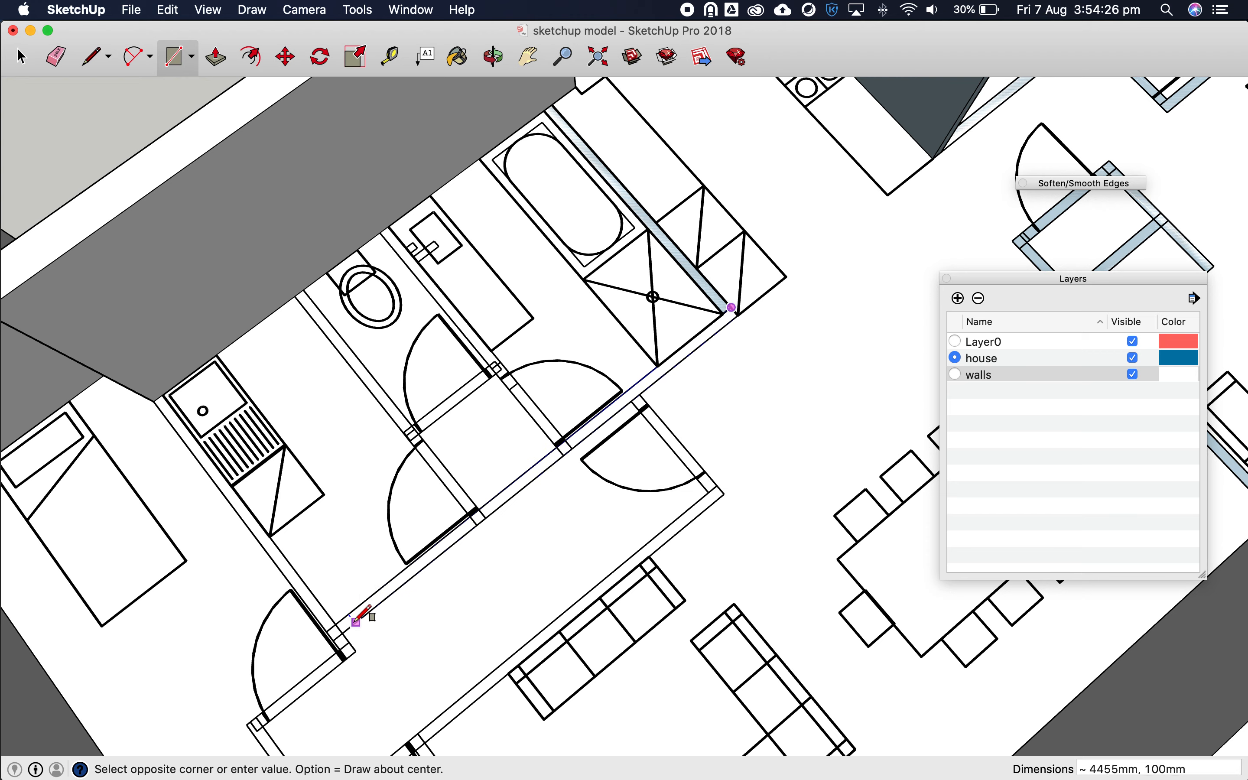
{"action": "scroll", "coordinate": [337, 639], "scroll_direction": "up", "scroll_amount": 2}
{"action": "scroll", "coordinate": [338, 640], "scroll_direction": "up", "scroll_amount": 2}
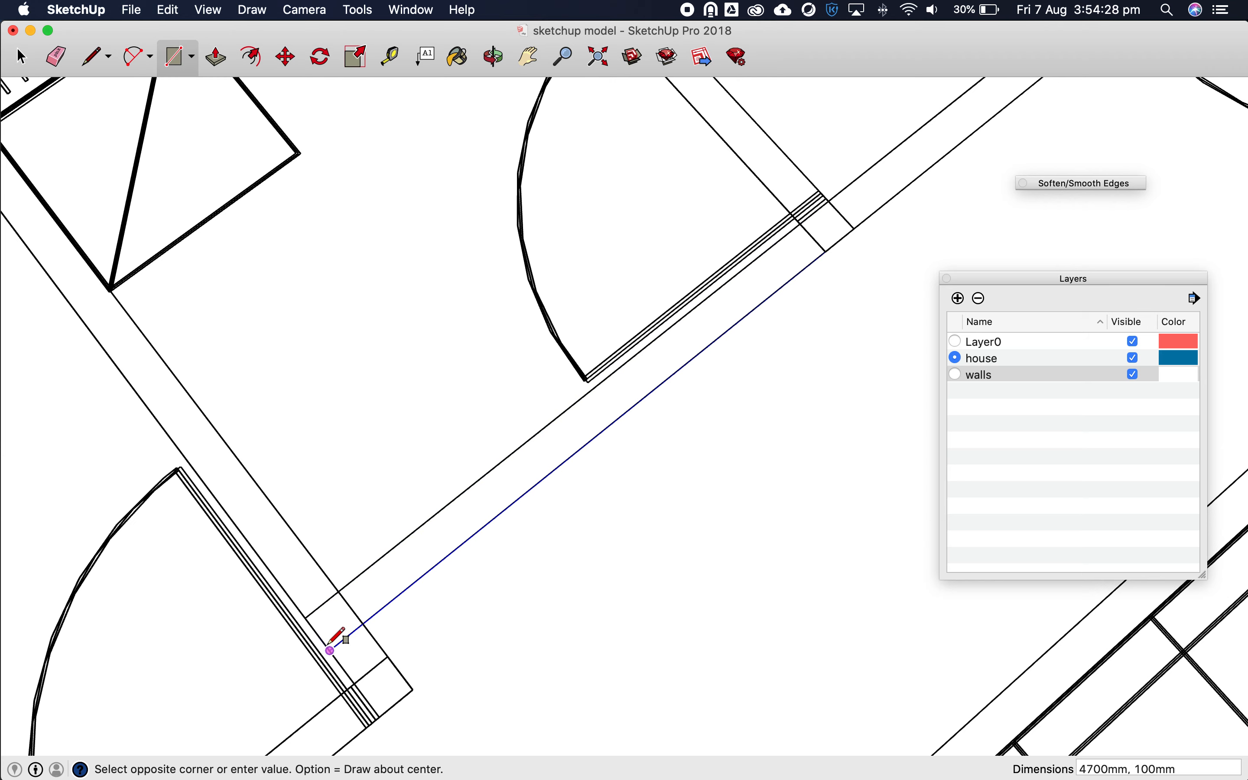
{"action": "left_click", "coordinate": [342, 642]}
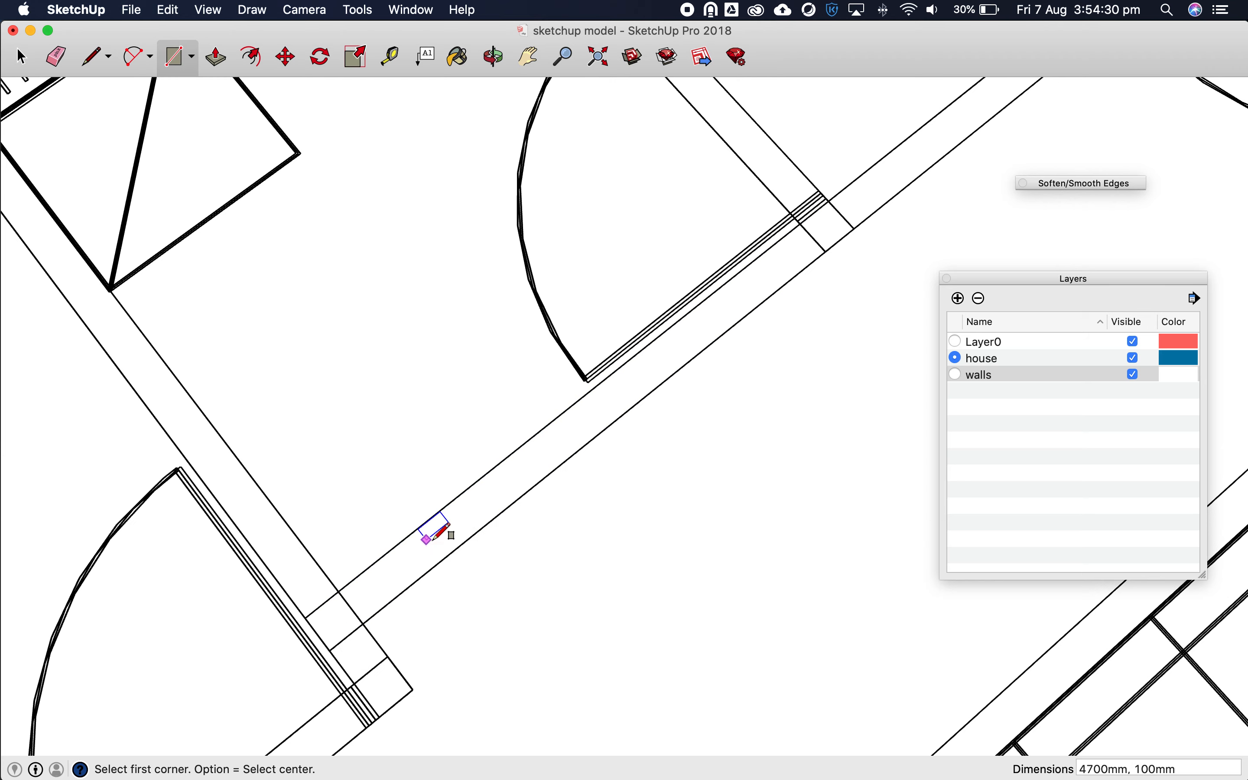
{"action": "scroll", "coordinate": [433, 534], "scroll_direction": "down", "scroll_amount": 5}
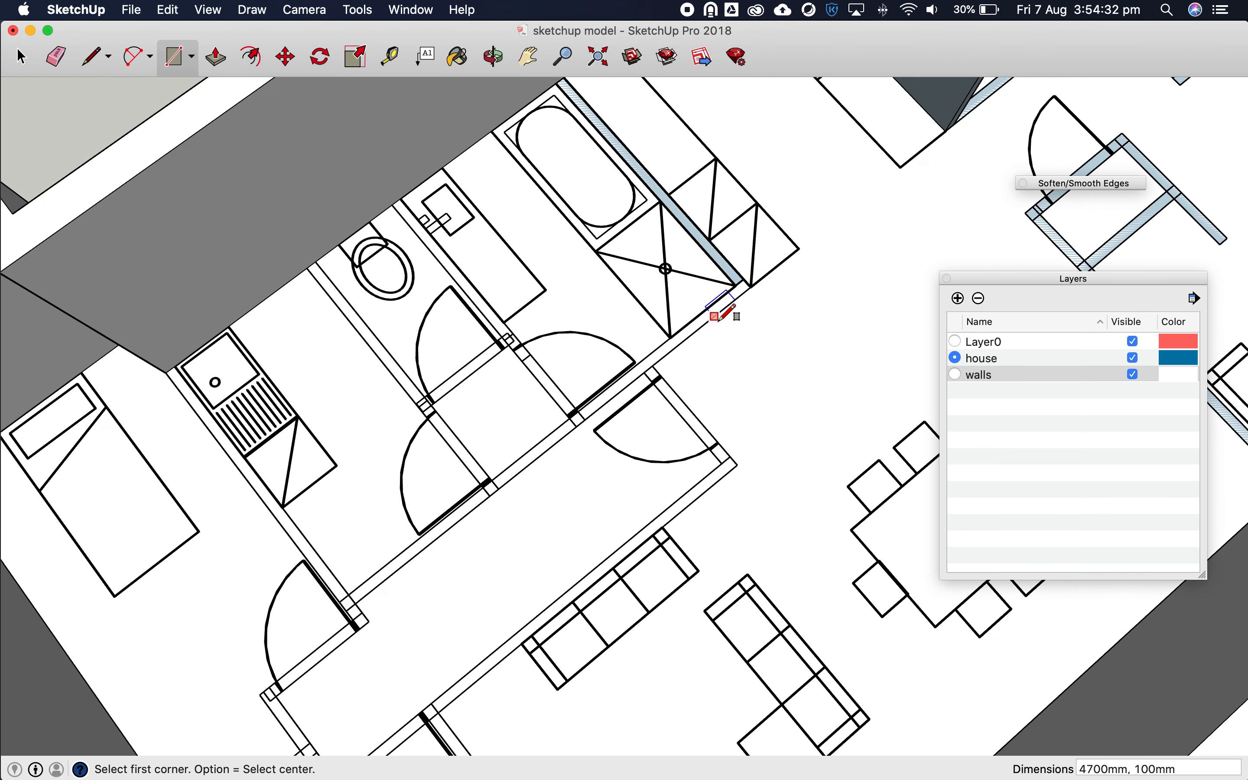
Draw another footprint about 4600 × 100 mm over the corridor partition, starting at the shower corner, and select its face
{"action": "scroll", "coordinate": [722, 309], "scroll_direction": "up", "scroll_amount": 1}
{"action": "left_click", "coordinate": [747, 275]}
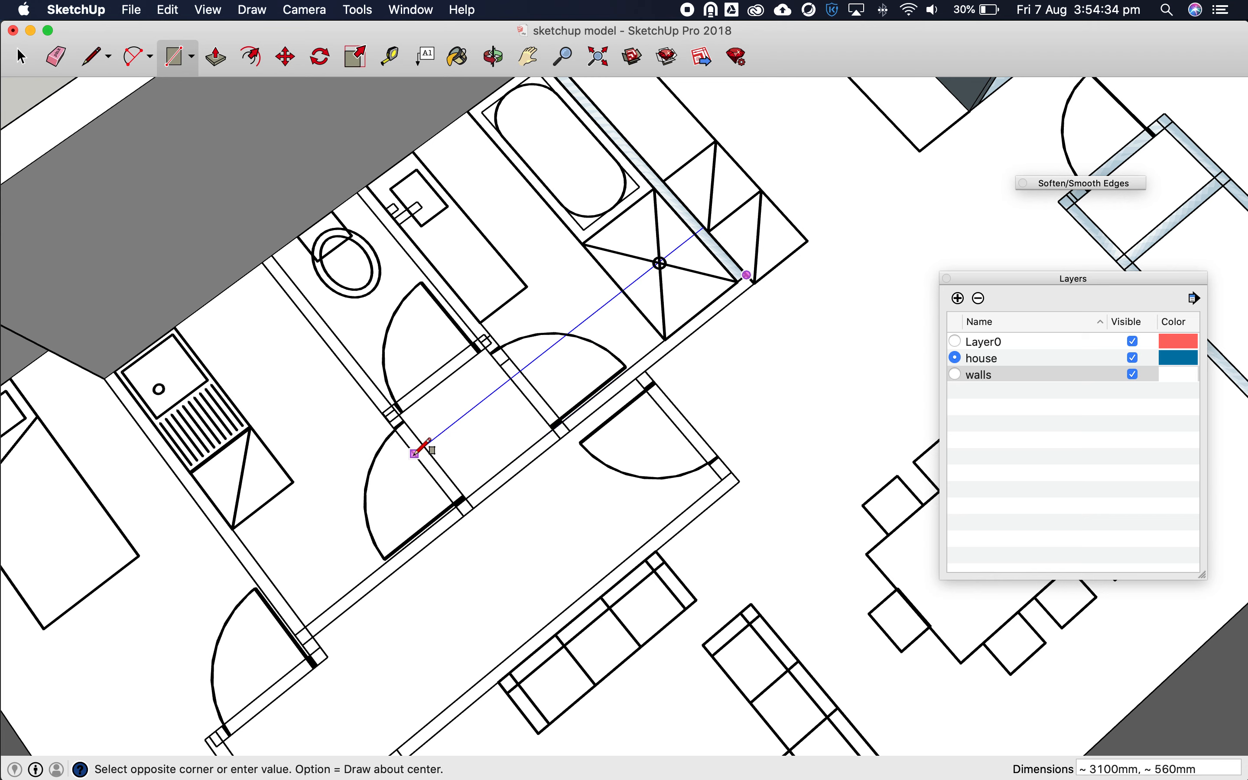
{"action": "scroll", "coordinate": [307, 642], "scroll_direction": "up", "scroll_amount": 5}
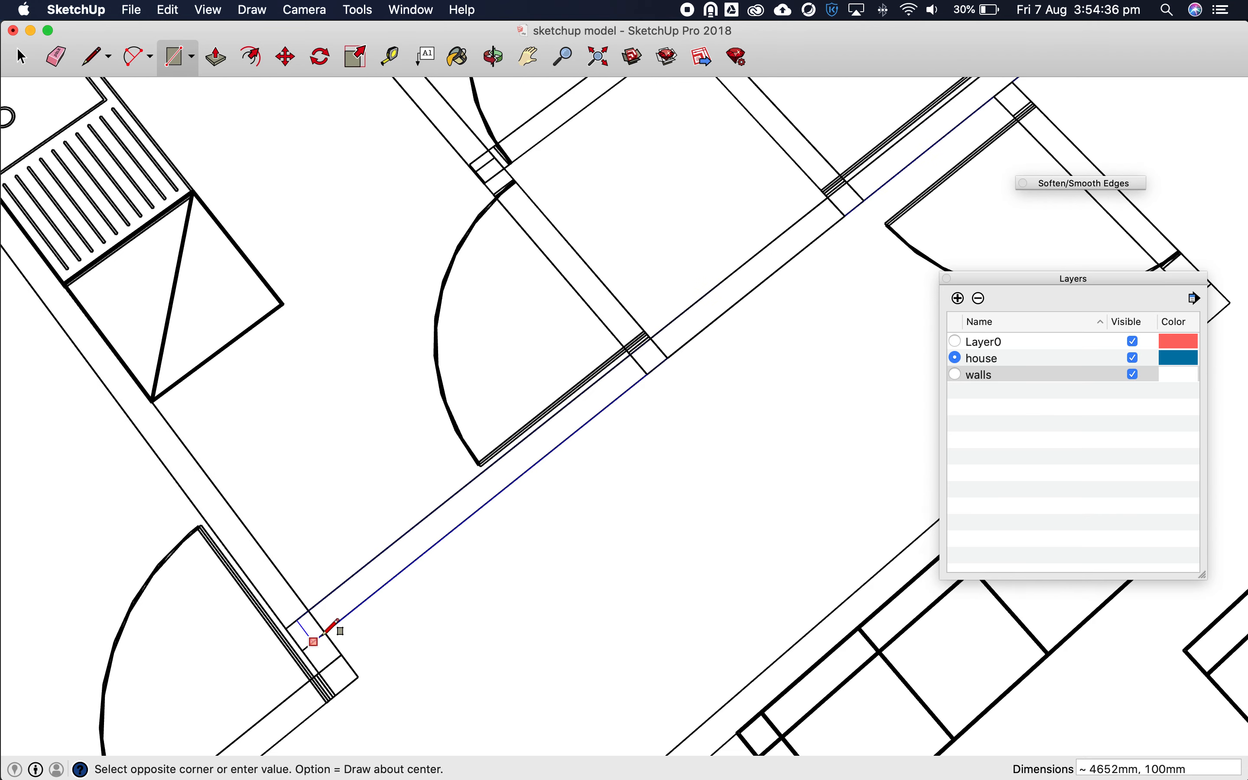
{"action": "left_click", "coordinate": [325, 632]}
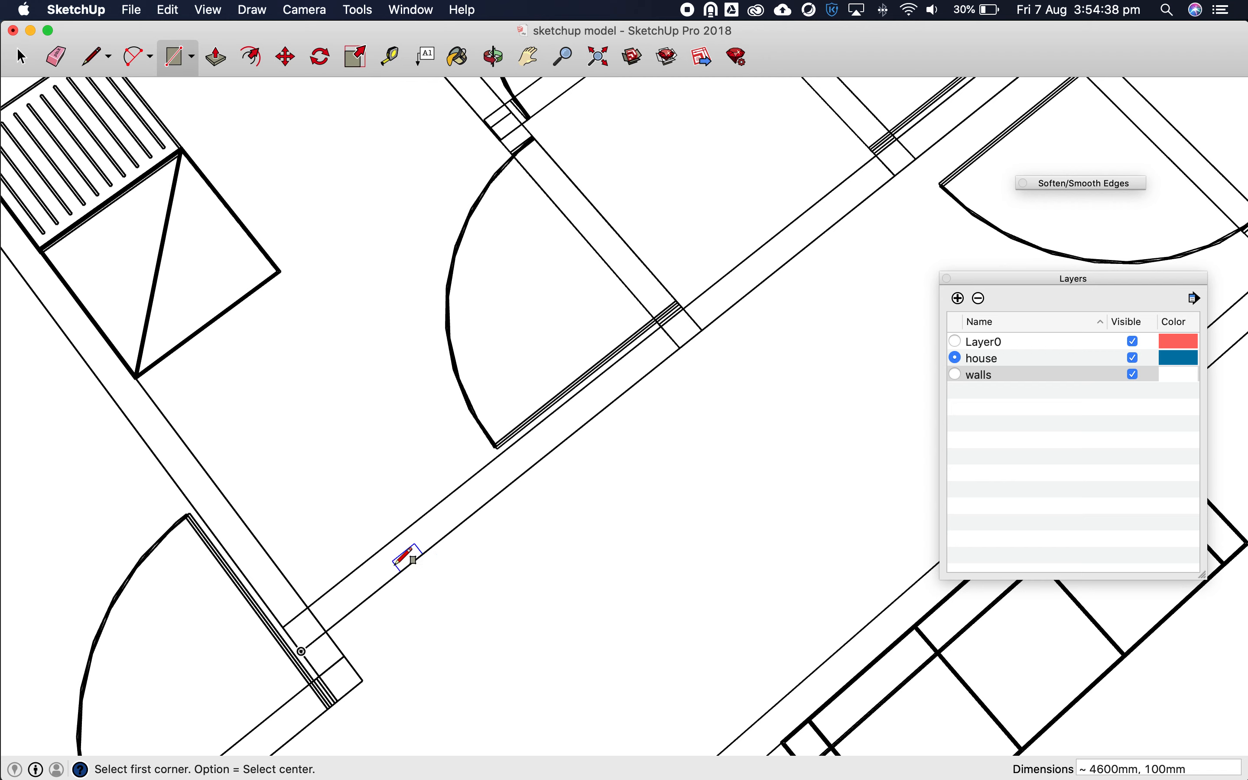
{"action": "left_click", "coordinate": [19, 57]}
{"action": "left_click", "coordinate": [420, 537]}
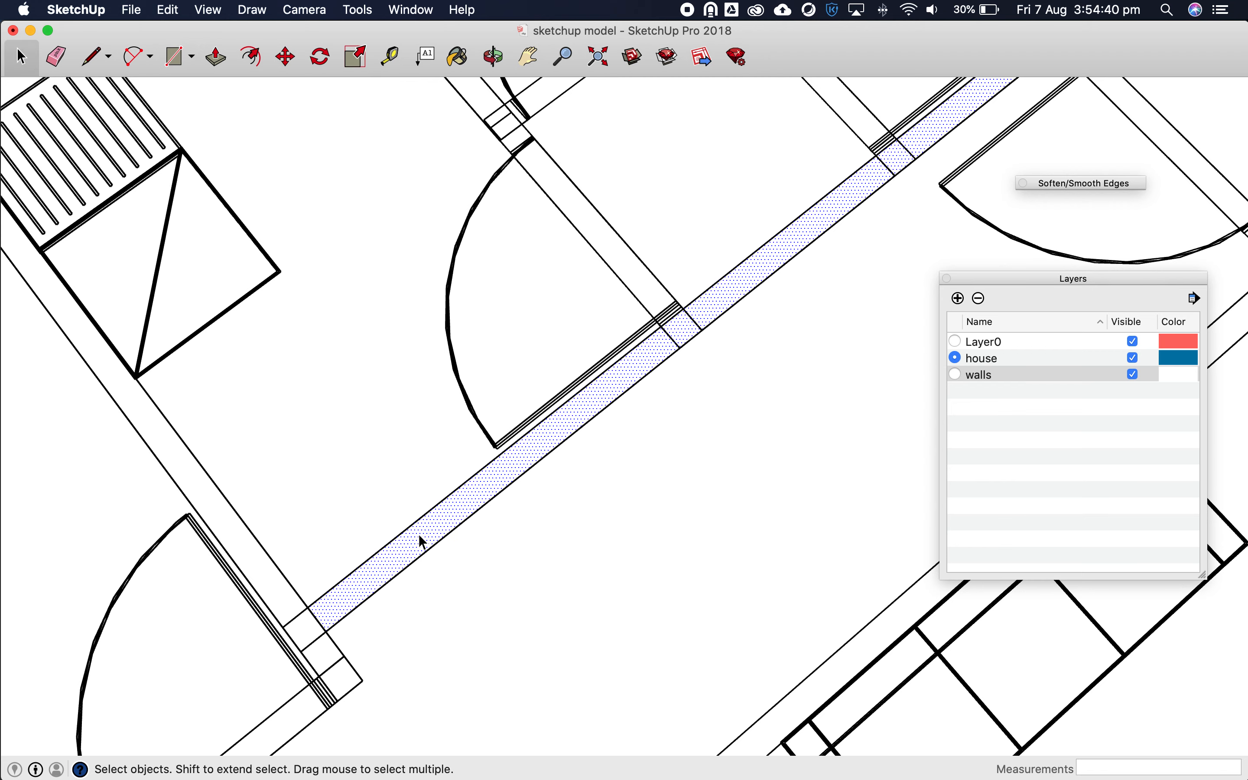
{"action": "scroll", "coordinate": [510, 477], "scroll_direction": "down", "scroll_amount": 6}
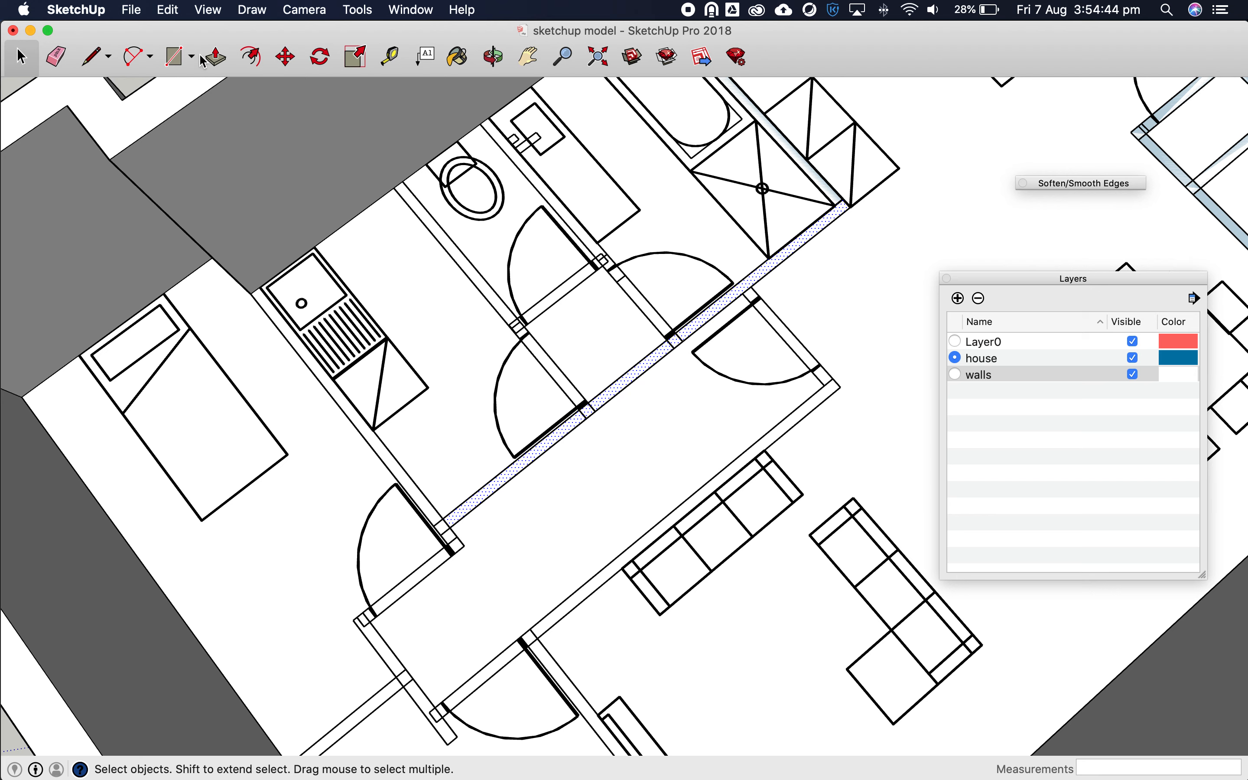
Draw a footprint about 3000 × 100 mm for the partition between the single bedroom and the room with the sink
{"action": "left_click", "coordinate": [174, 59]}
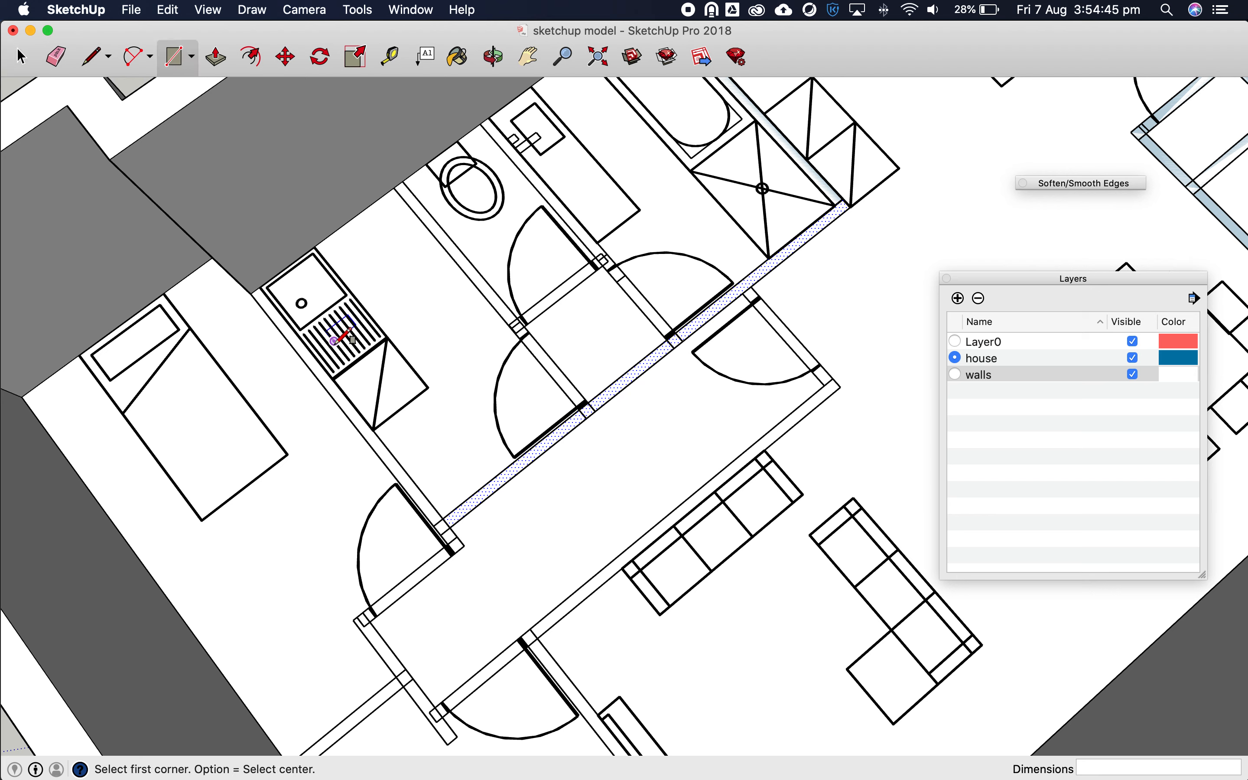
{"action": "left_click", "coordinate": [252, 292]}
{"action": "left_click", "coordinate": [465, 542]}
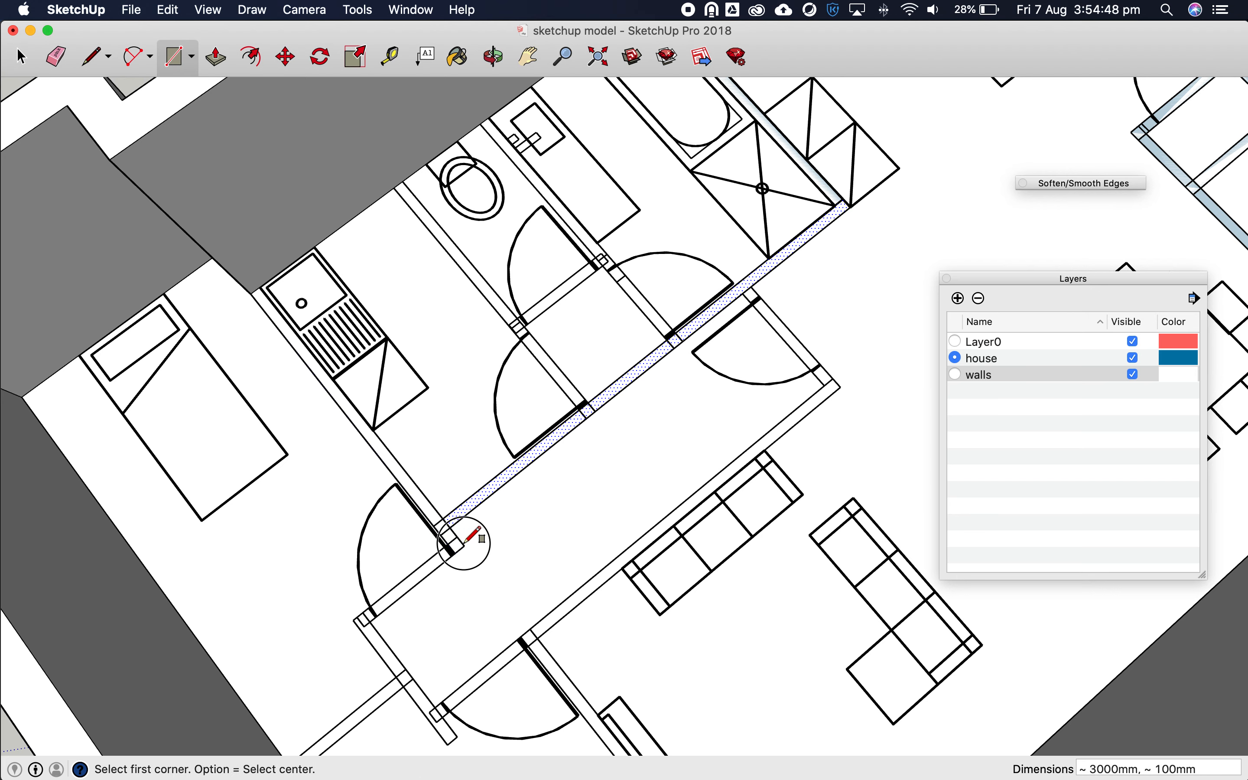
{"action": "scroll", "coordinate": [448, 588], "scroll_direction": "down", "scroll_amount": 3}
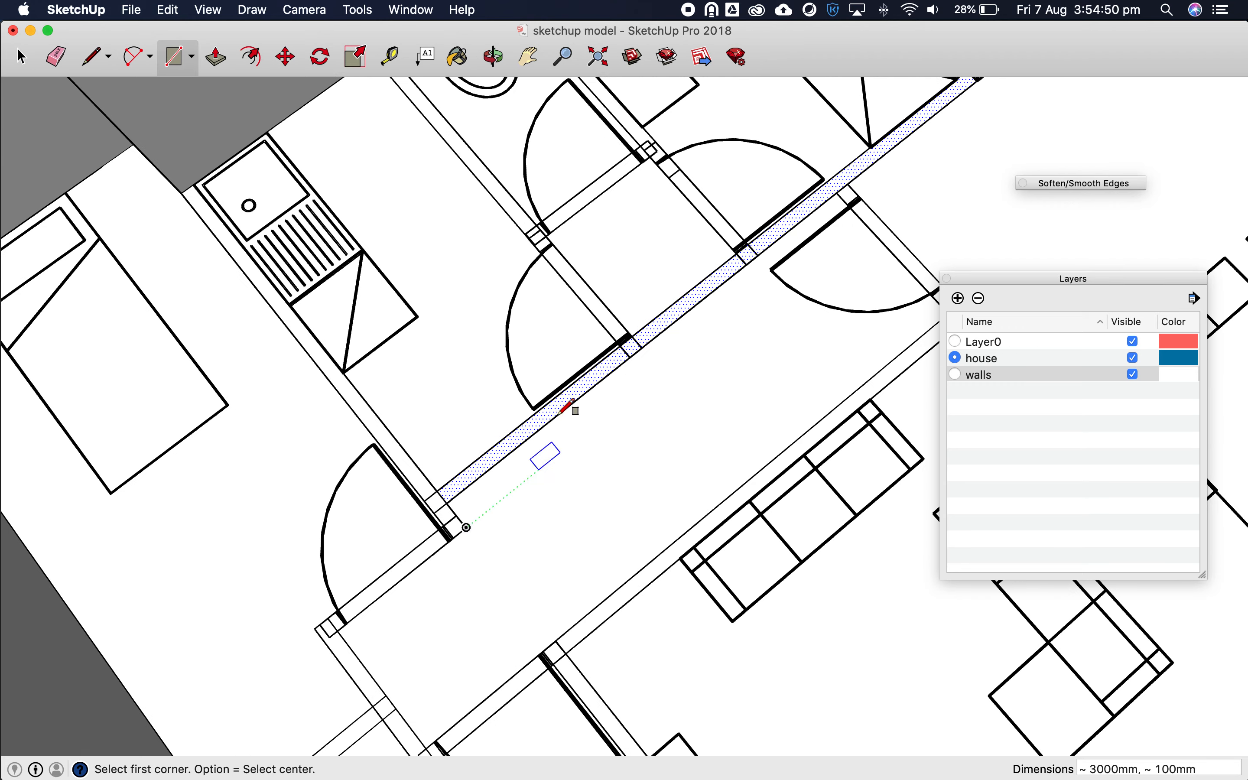
Draw footprints about 2796 × 104 mm and 2800 × 100 mm for the partitions on either side of the toilet
{"action": "scroll", "coordinate": [546, 352], "scroll_direction": "up", "scroll_amount": 3}
{"action": "scroll", "coordinate": [557, 341], "scroll_direction": "down", "scroll_amount": 3}
{"action": "scroll", "coordinate": [591, 124], "scroll_direction": "up", "scroll_amount": 4}
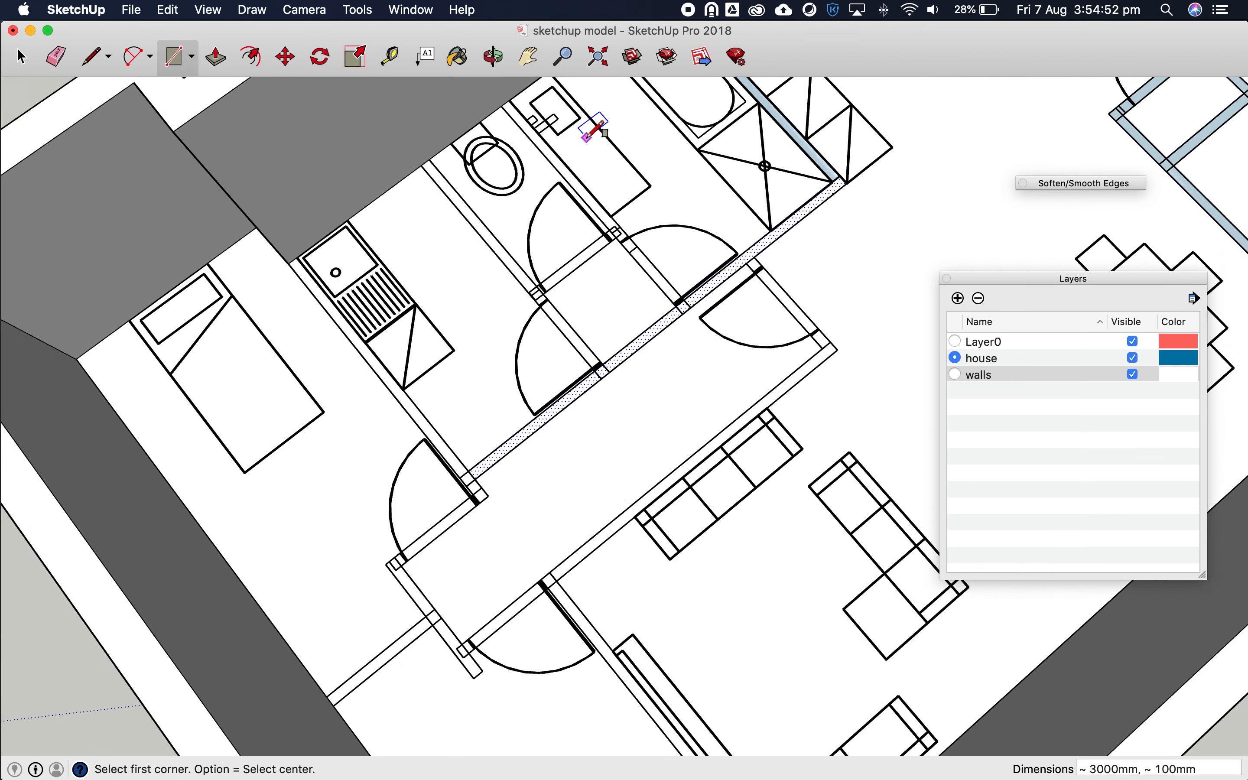
{"action": "left_click", "coordinate": [484, 87]}
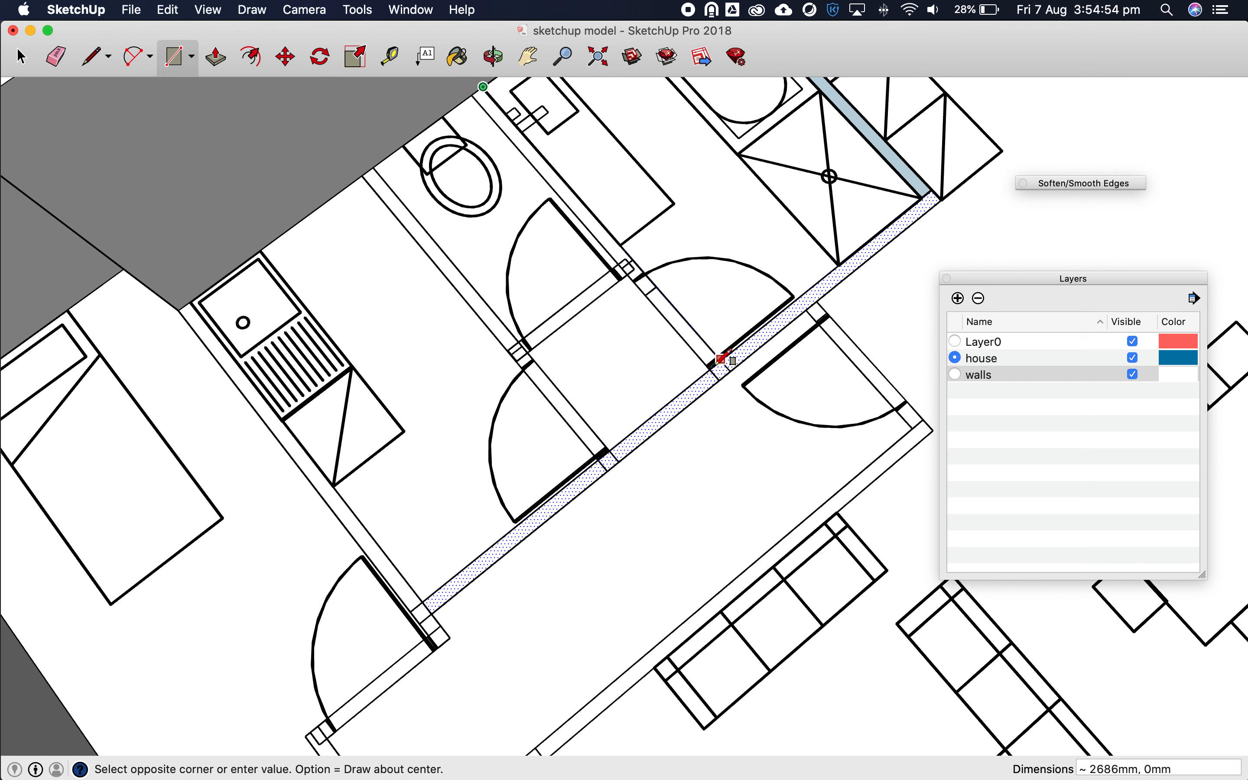
{"action": "left_click", "coordinate": [721, 379]}
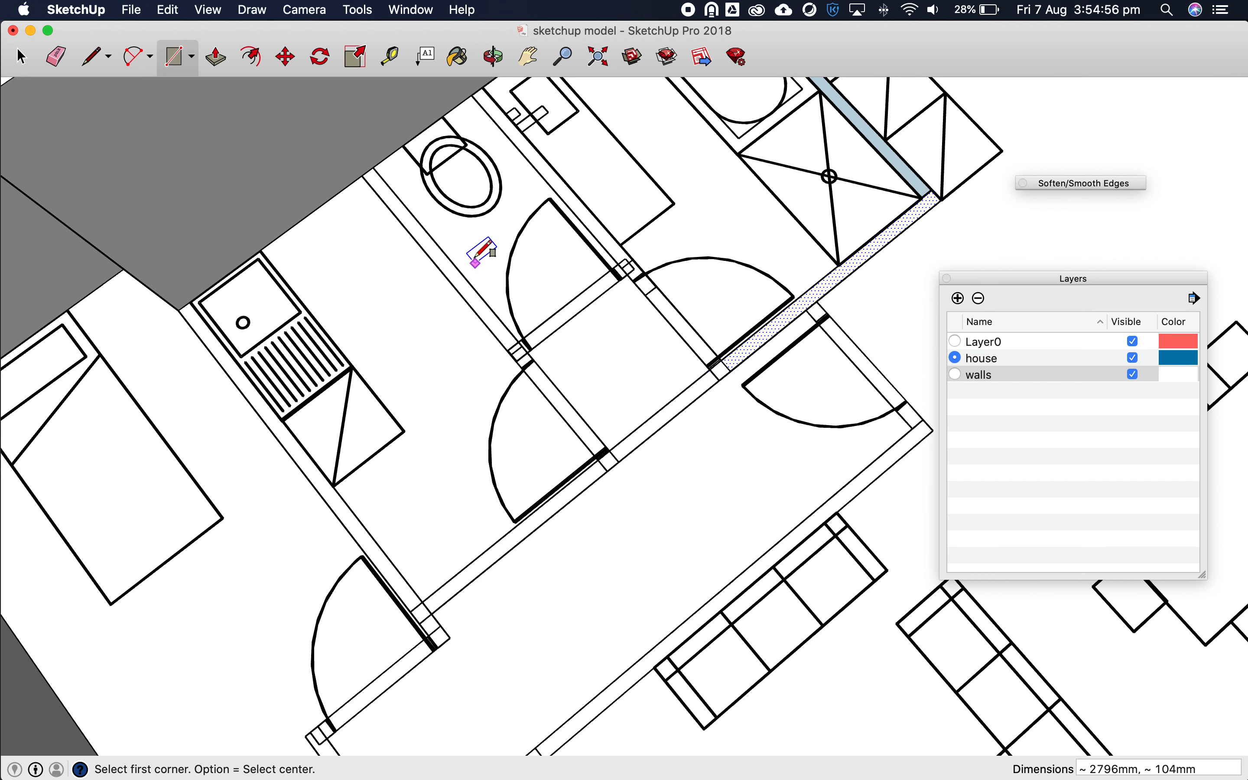
{"action": "left_click", "coordinate": [373, 167]}
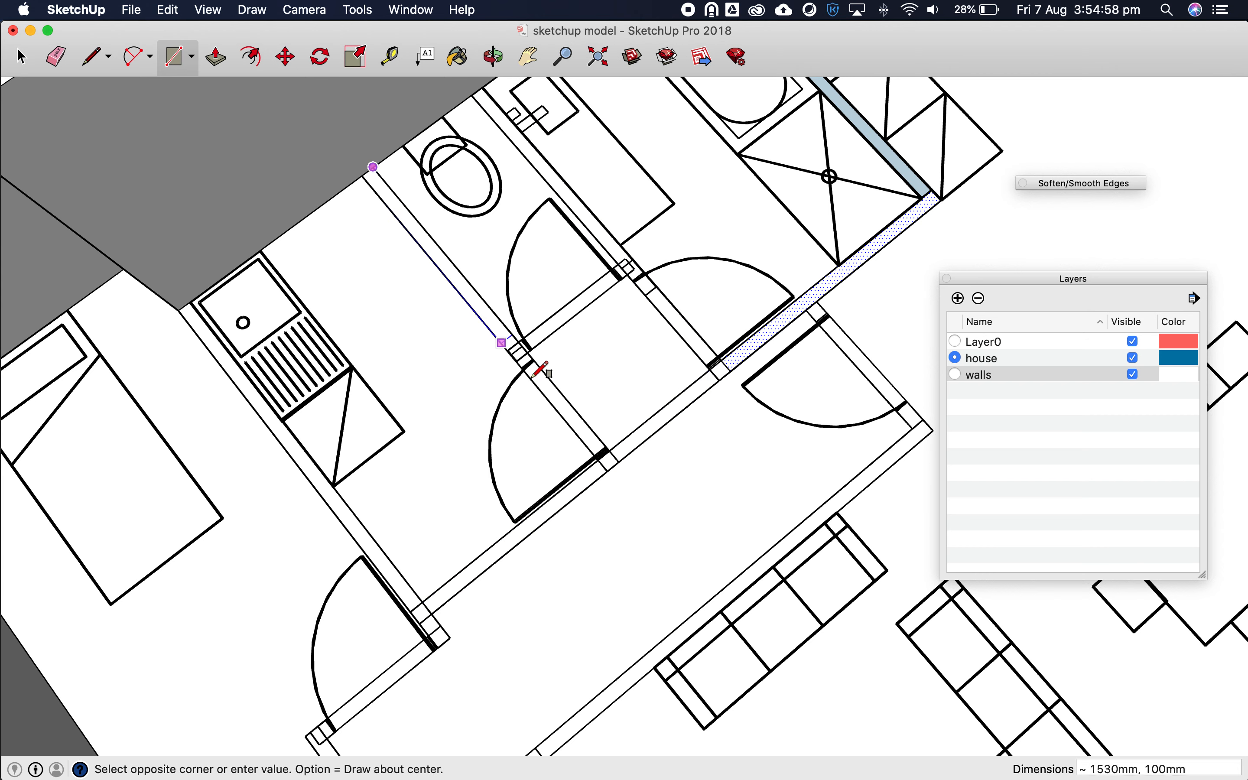
{"action": "left_click", "coordinate": [608, 470]}
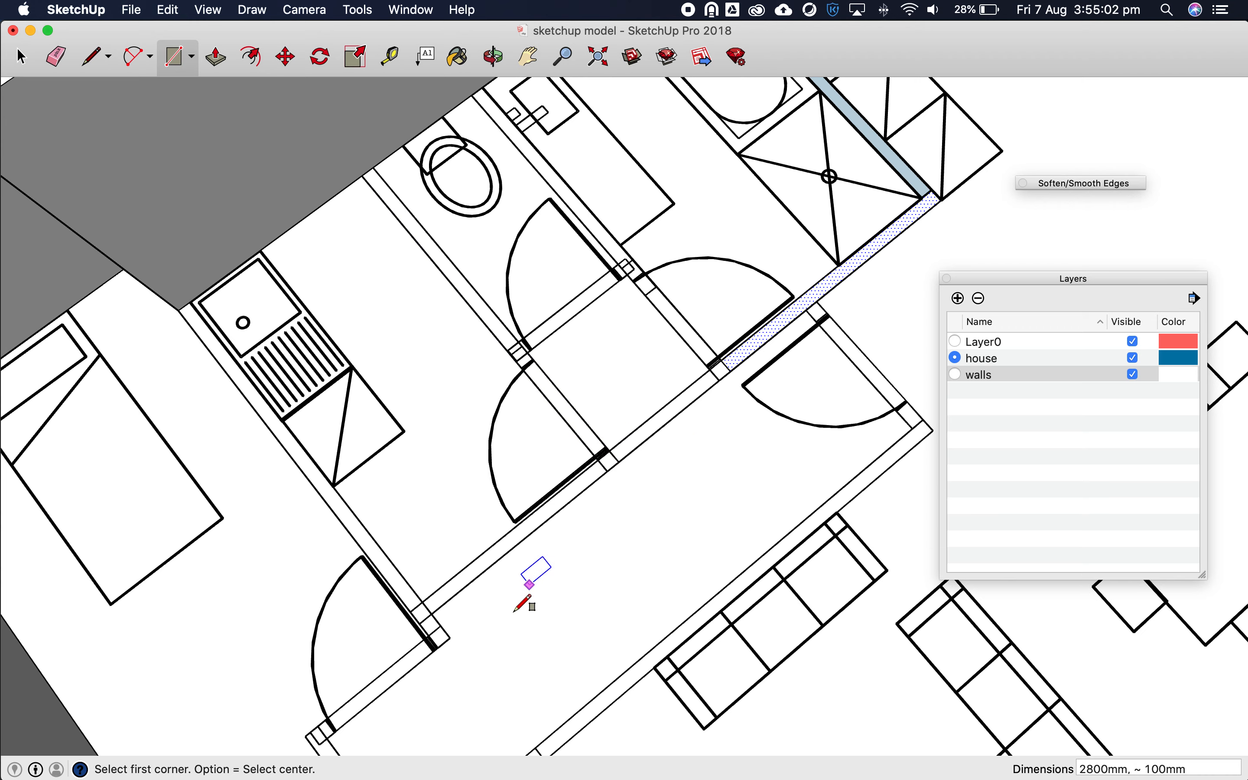
Extrude the selected corridor partition face beside the shower up 2700 mm, level with the finished kitchen wall
{"action": "scroll", "coordinate": [334, 312], "scroll_direction": "down", "scroll_amount": 5}
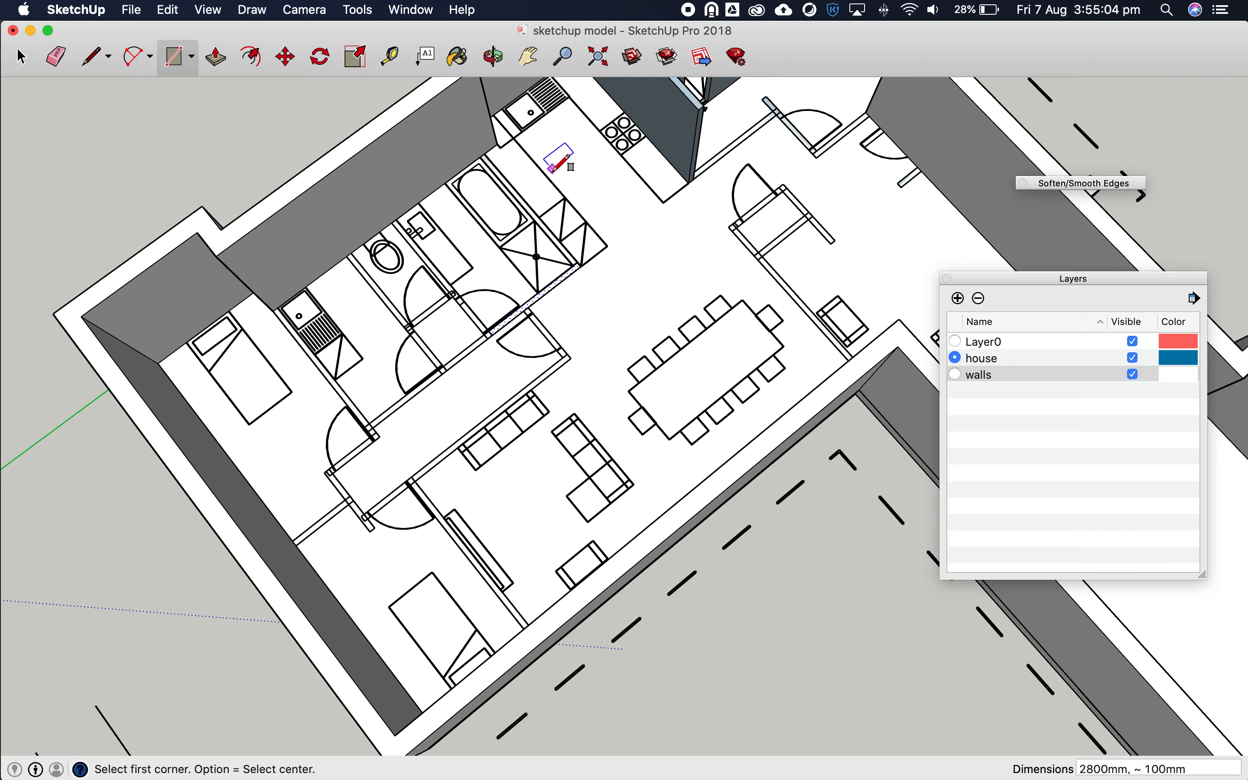
{"action": "scroll", "coordinate": [315, 315], "scroll_direction": "down", "scroll_amount": 5}
{"action": "scroll", "coordinate": [648, 203], "scroll_direction": "up", "scroll_amount": 10}
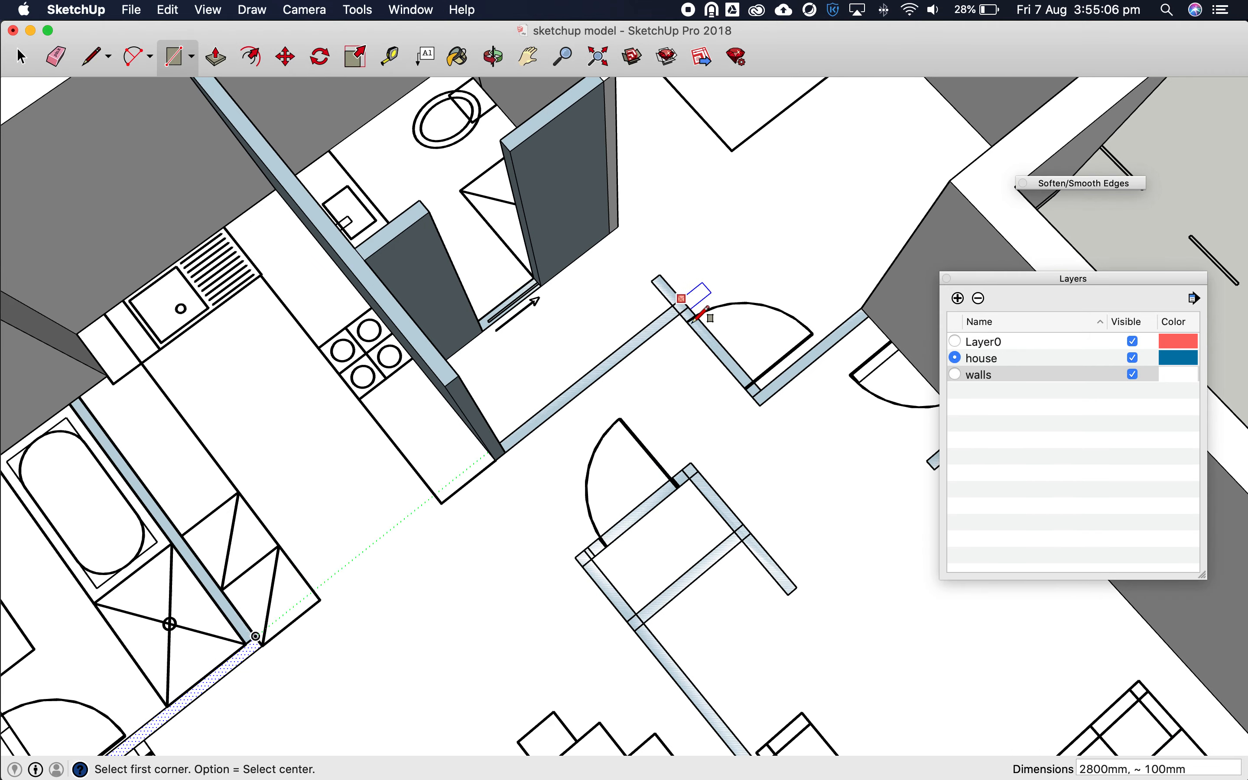
{"action": "left_click", "coordinate": [494, 57]}
{"action": "left_click_drag", "start_coordinate": [549, 342], "coordinate": [460, 437]}
{"action": "scroll", "coordinate": [459, 433], "scroll_direction": "down", "scroll_amount": 2}
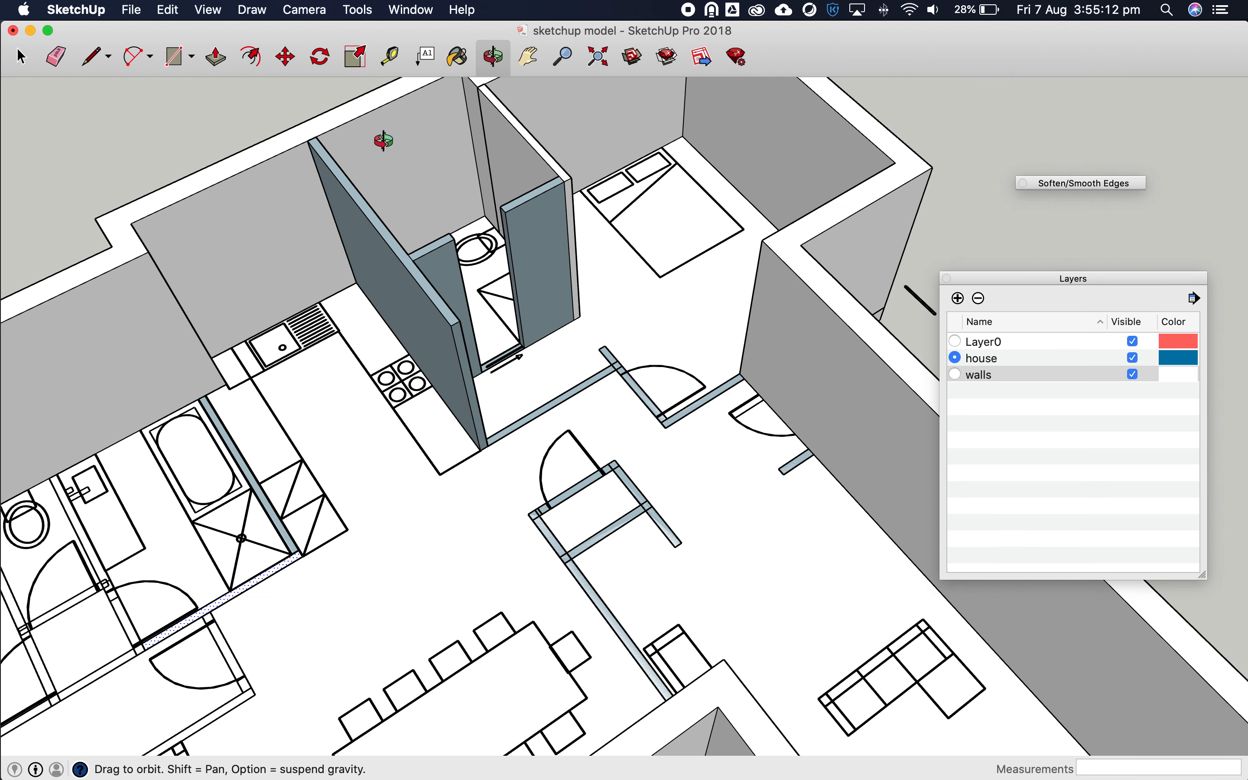
{"action": "left_click", "coordinate": [216, 58]}
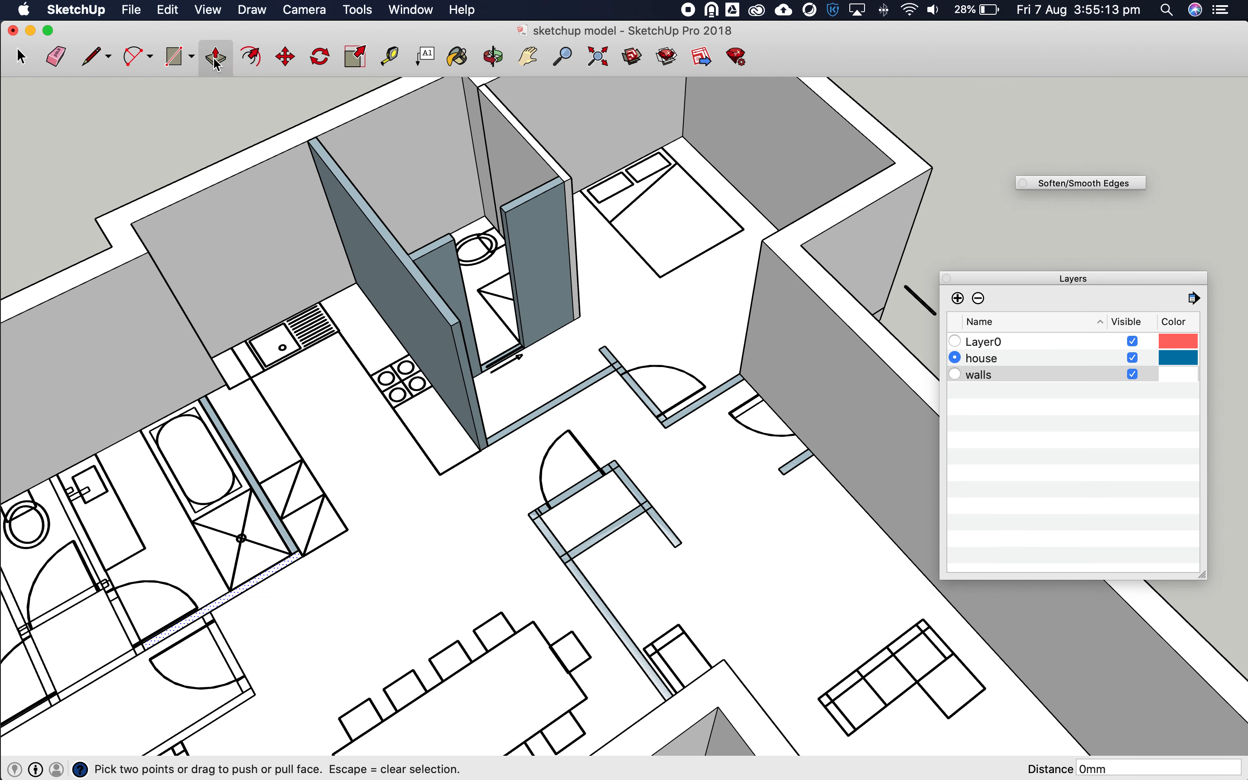
{"action": "left_click", "coordinate": [600, 380]}
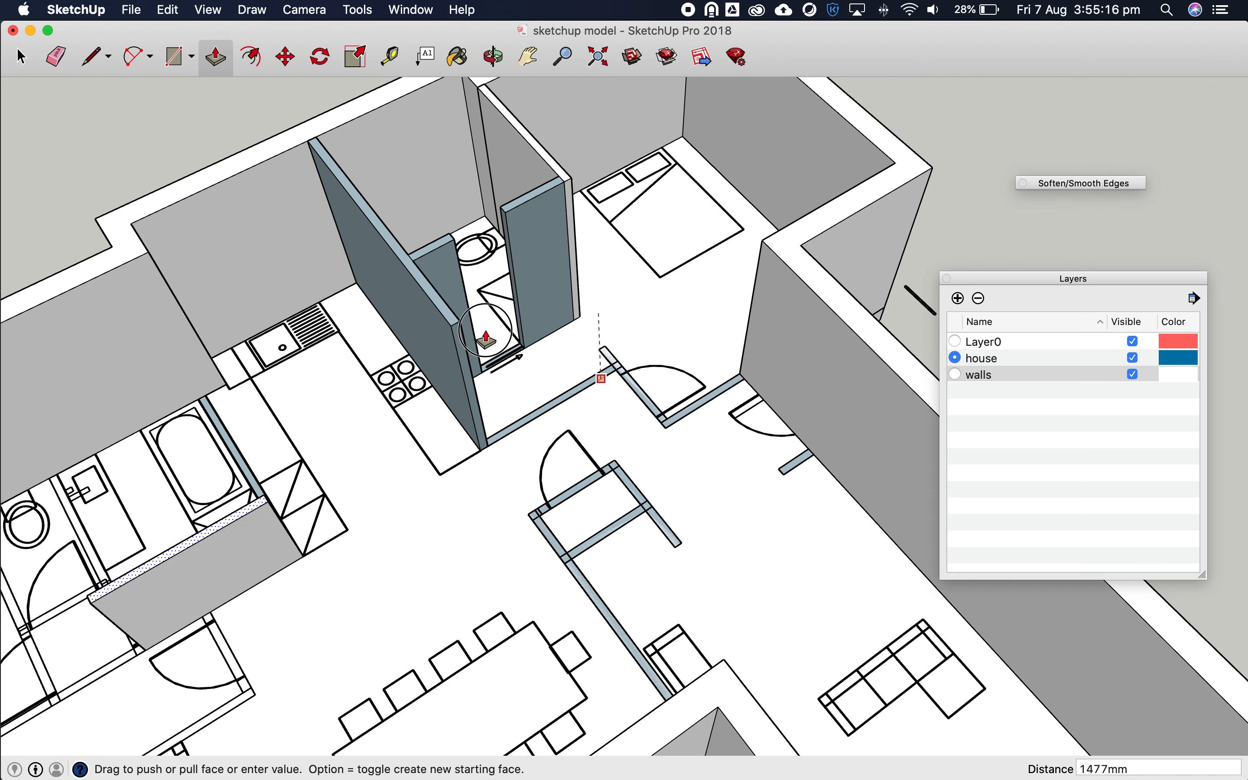
{"action": "left_click", "coordinate": [461, 324]}
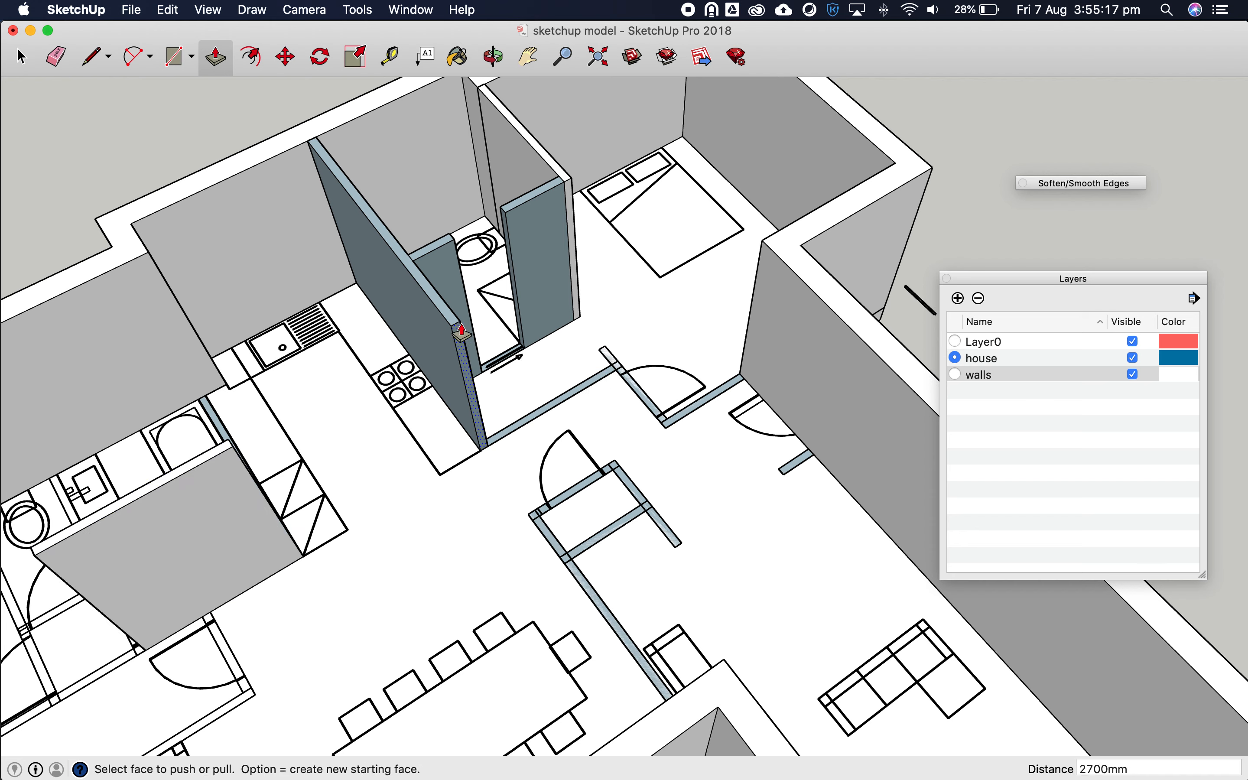
Extrude the partition at the end of the kitchen wall and the adjoining wall along the bedroom door up 2700 mm
{"action": "left_click", "coordinate": [553, 412]}
{"action": "left_click", "coordinate": [461, 328]}
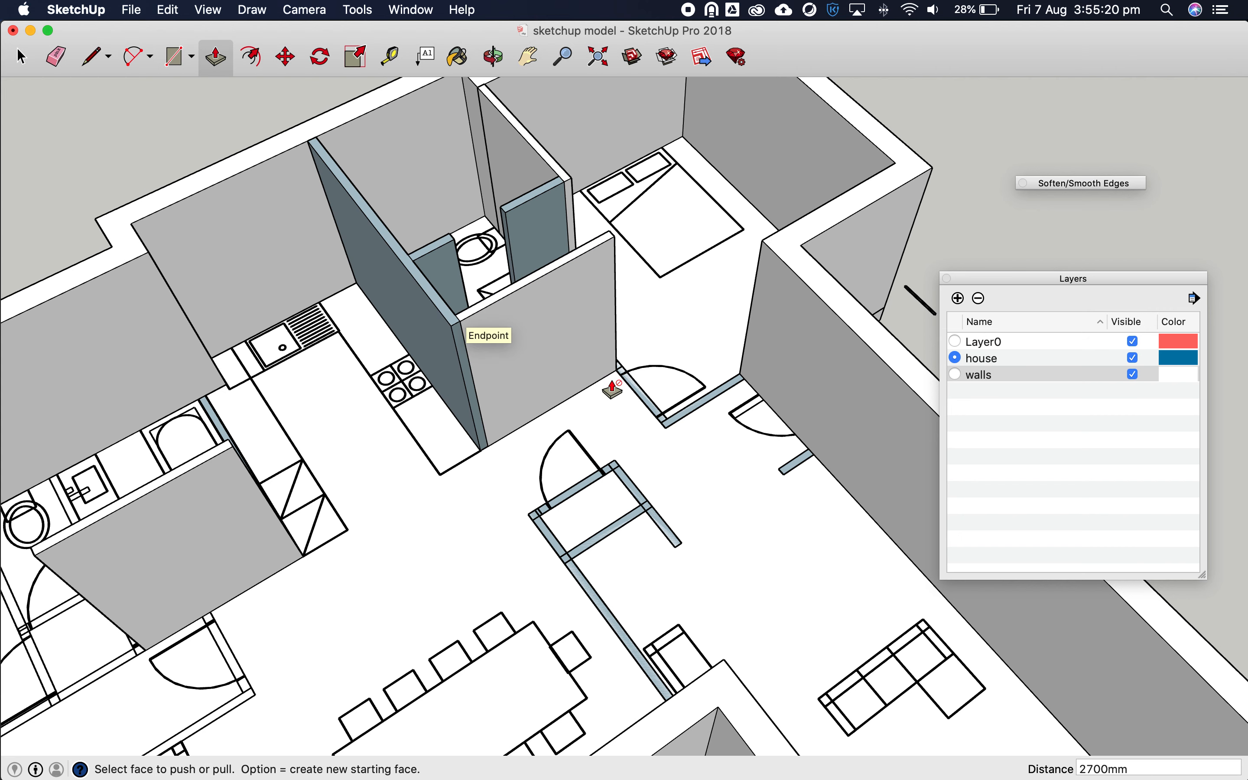
{"action": "left_click", "coordinate": [631, 395]}
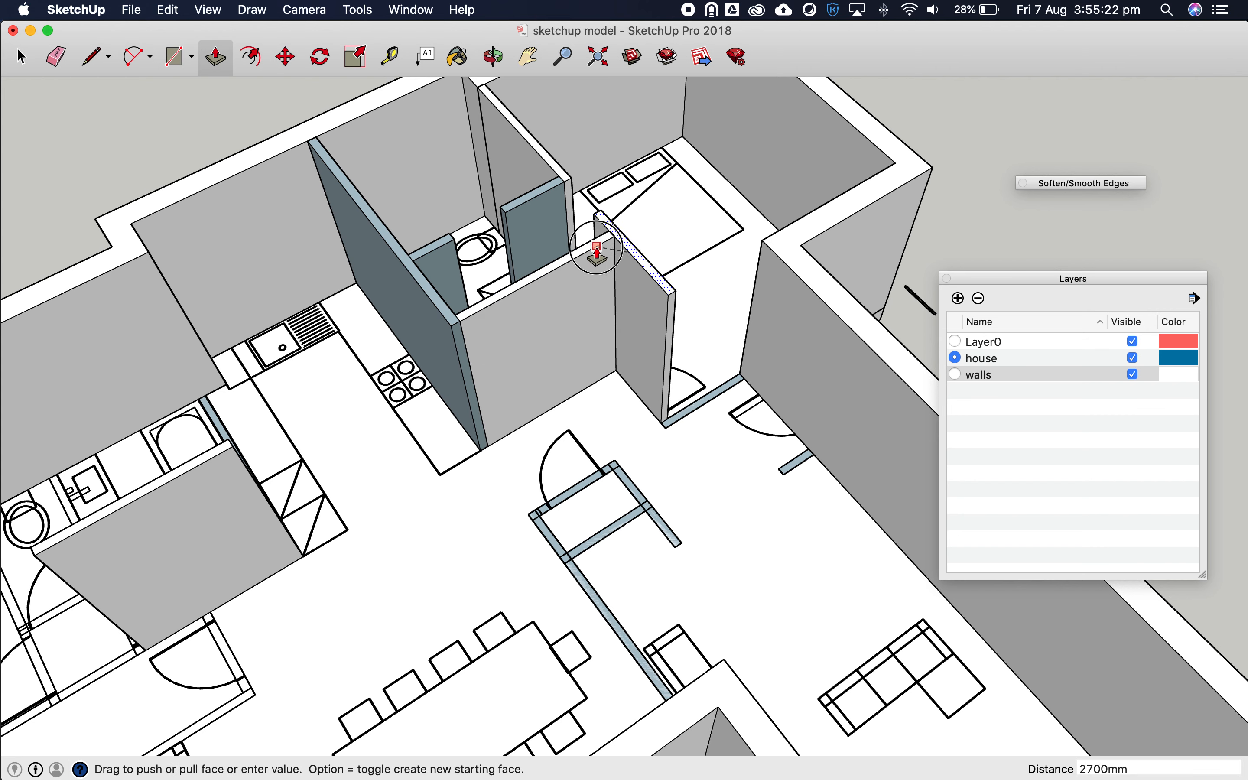
{"action": "left_click", "coordinate": [598, 254]}
Extrude the partition joining the bedroom door wall to the external wall and the nearby short stub wall up 2700 mm
{"action": "left_click", "coordinate": [711, 405]}
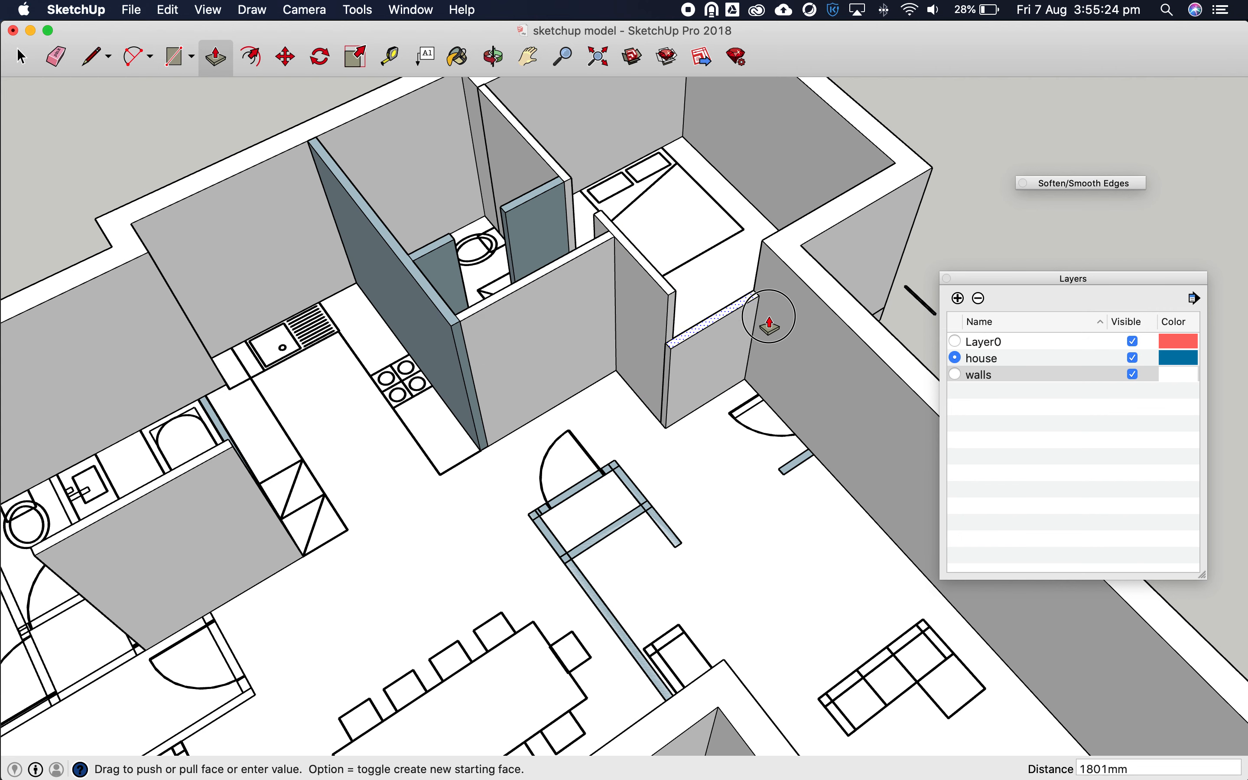
{"action": "left_click", "coordinate": [811, 288]}
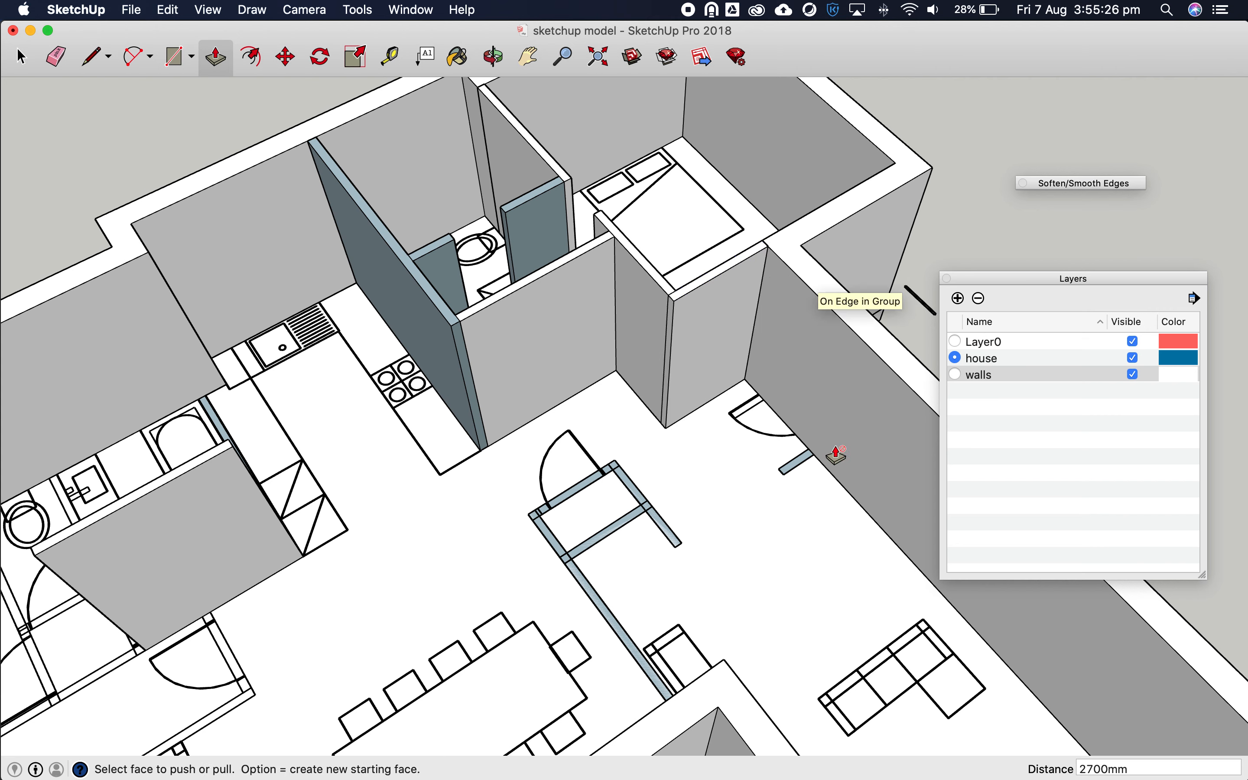
{"action": "left_click", "coordinate": [798, 469]}
{"action": "left_click", "coordinate": [884, 363]}
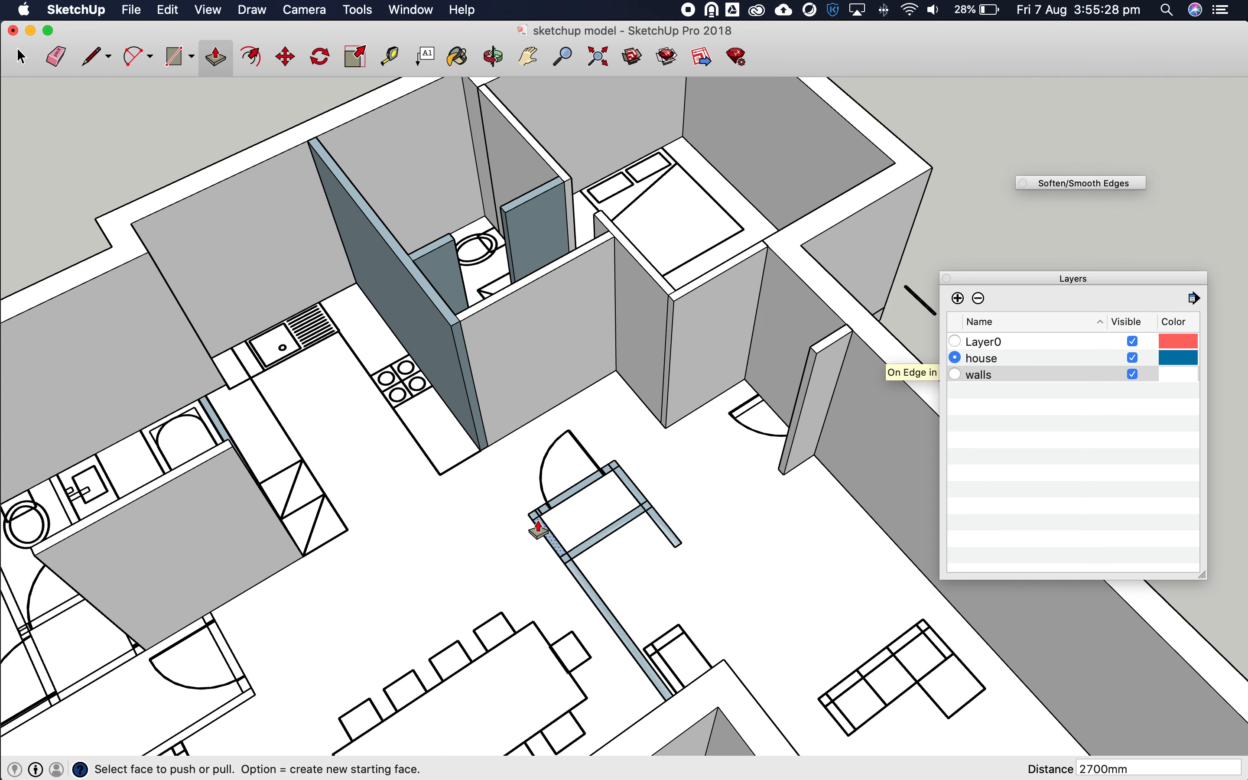
Extrude the small storage room's side wall and its door-side wall to 2700 mm high
{"action": "left_click", "coordinate": [666, 536]}
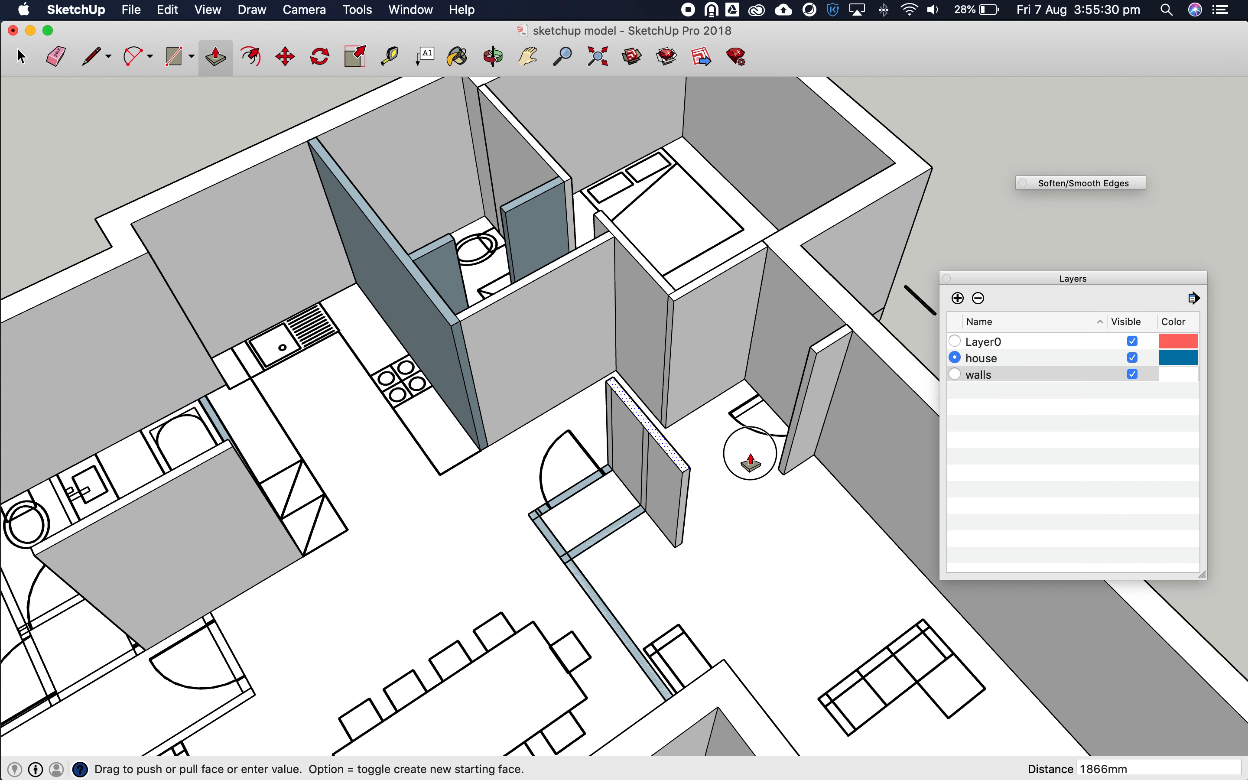
{"action": "left_click", "coordinate": [851, 334]}
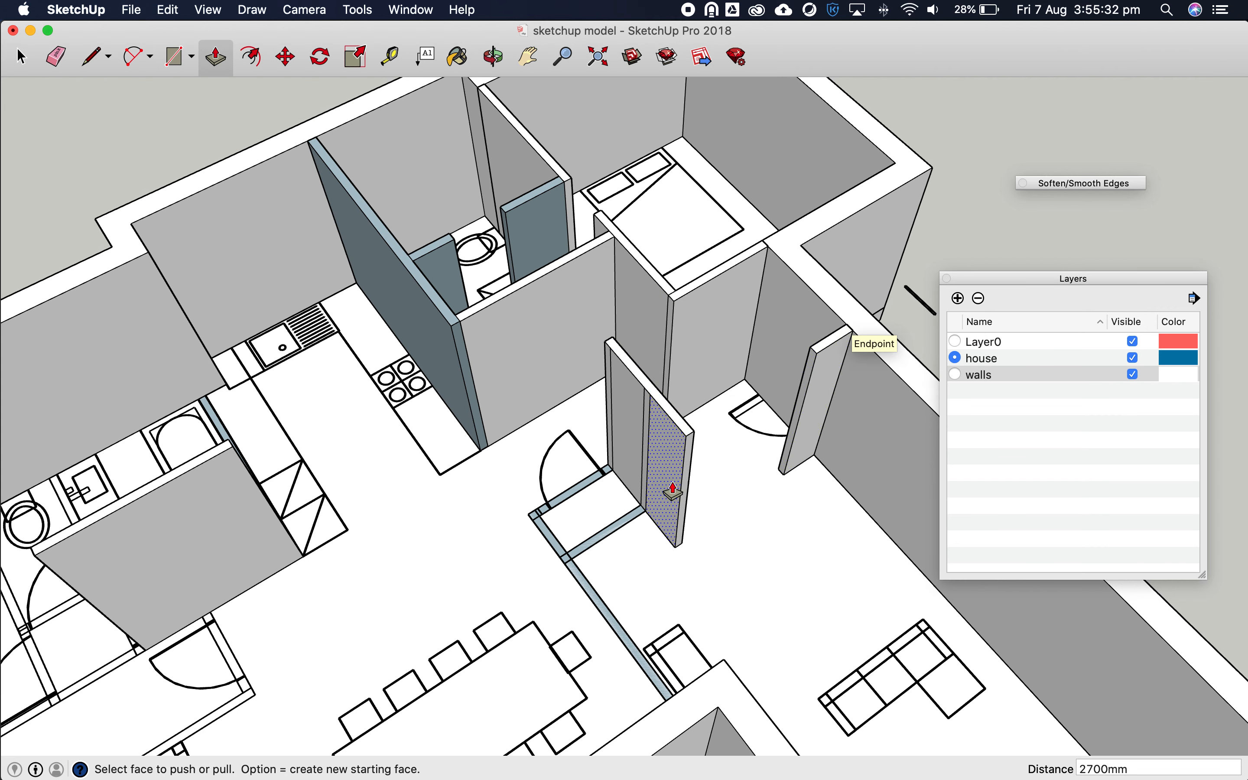
{"action": "left_click", "coordinate": [608, 474]}
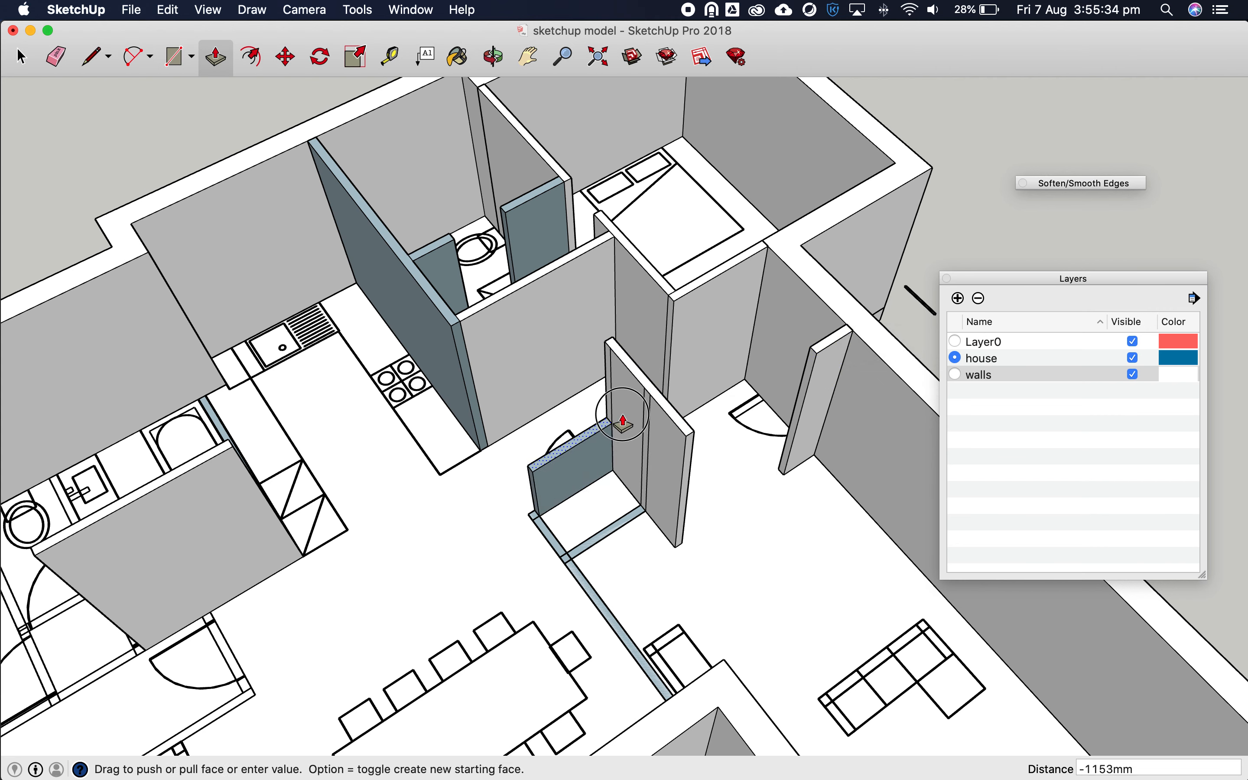
{"action": "left_click", "coordinate": [627, 368]}
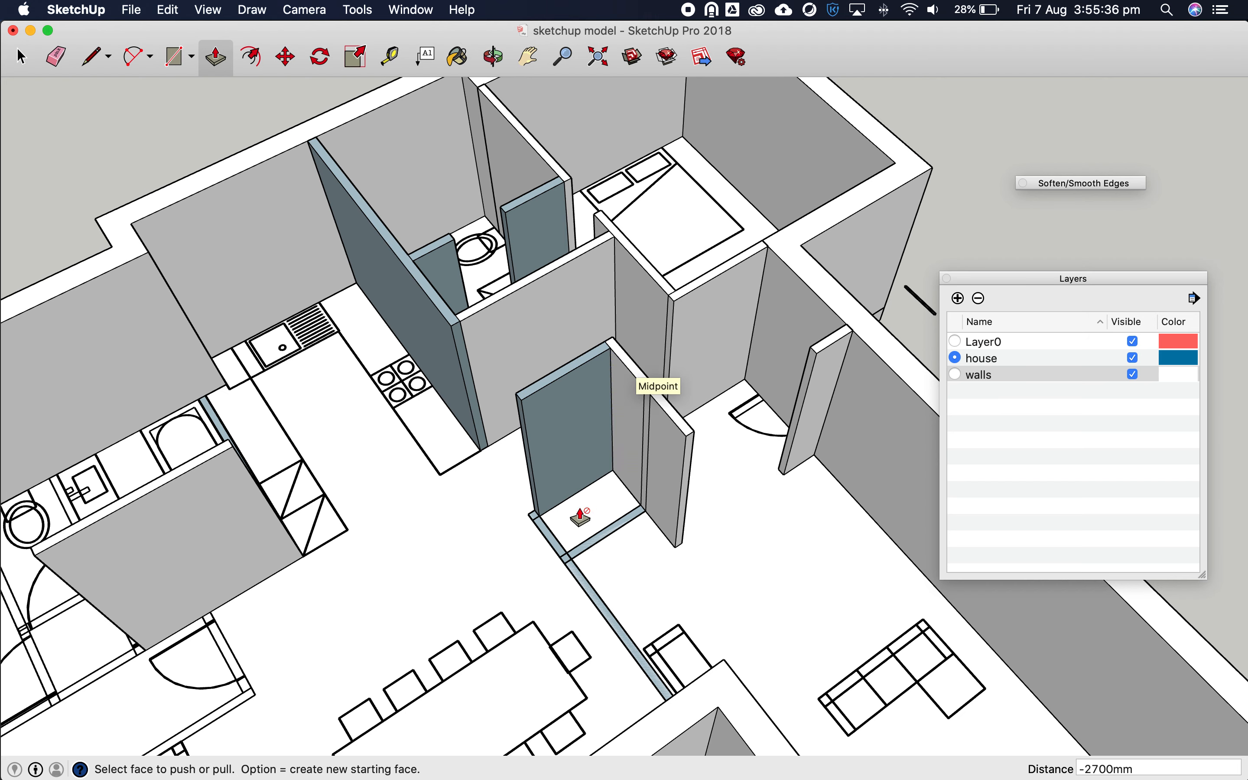
Extrude the storage room's wall opposite its door and the long partition towards the external wall corner to 2700 mm high
{"action": "left_click", "coordinate": [601, 547]}
{"action": "left_click", "coordinate": [689, 436]}
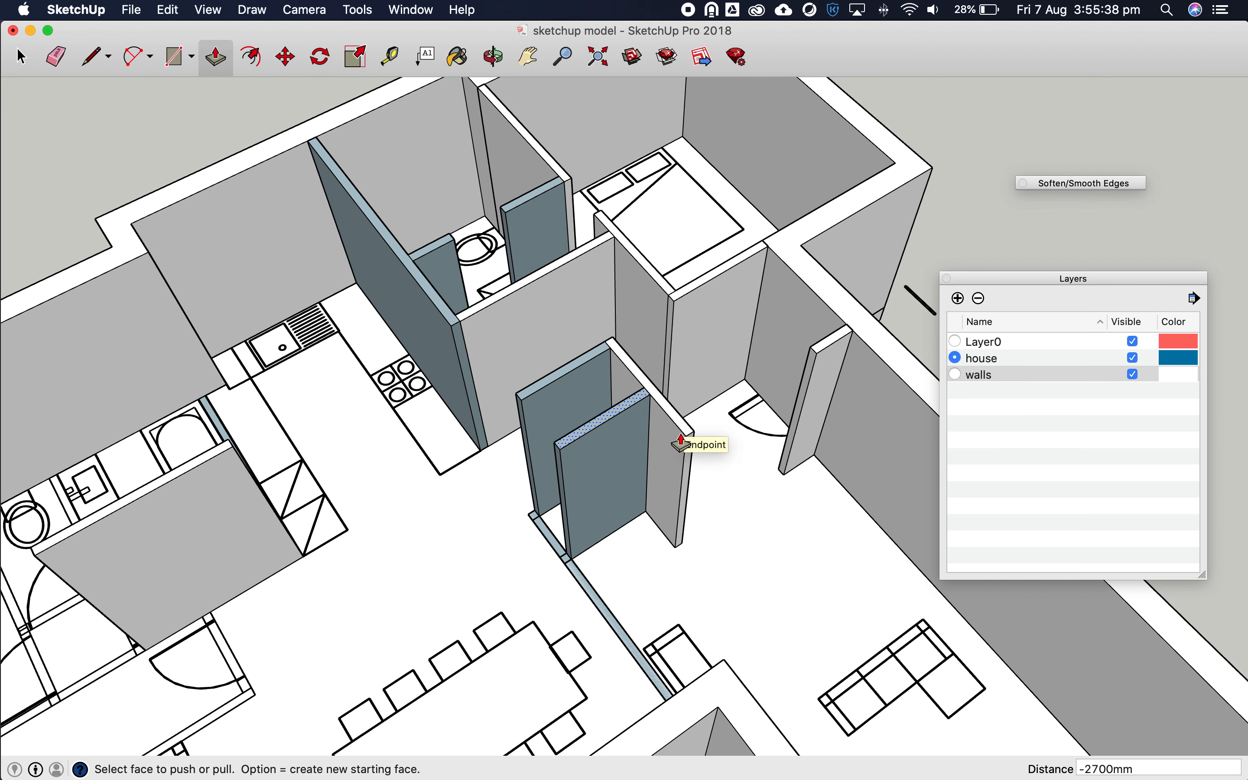
{"action": "left_click", "coordinate": [581, 588]}
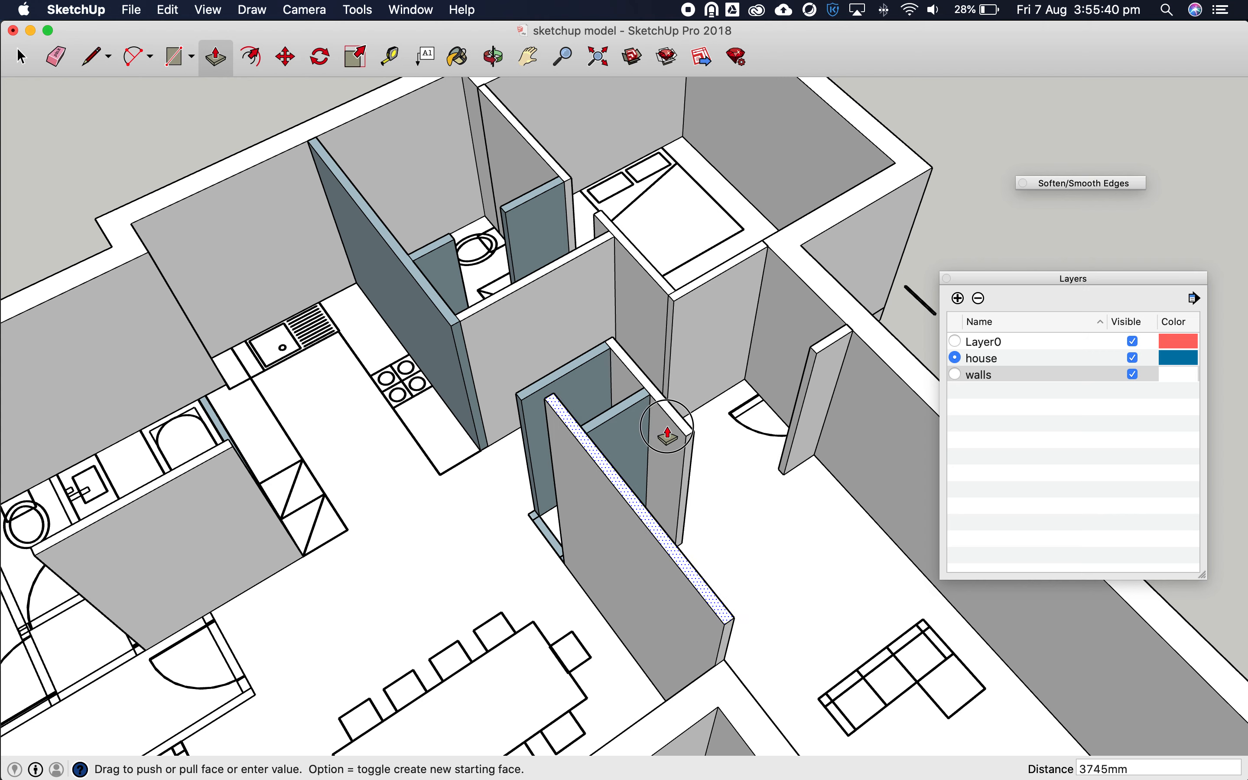
{"action": "left_click", "coordinate": [683, 447]}
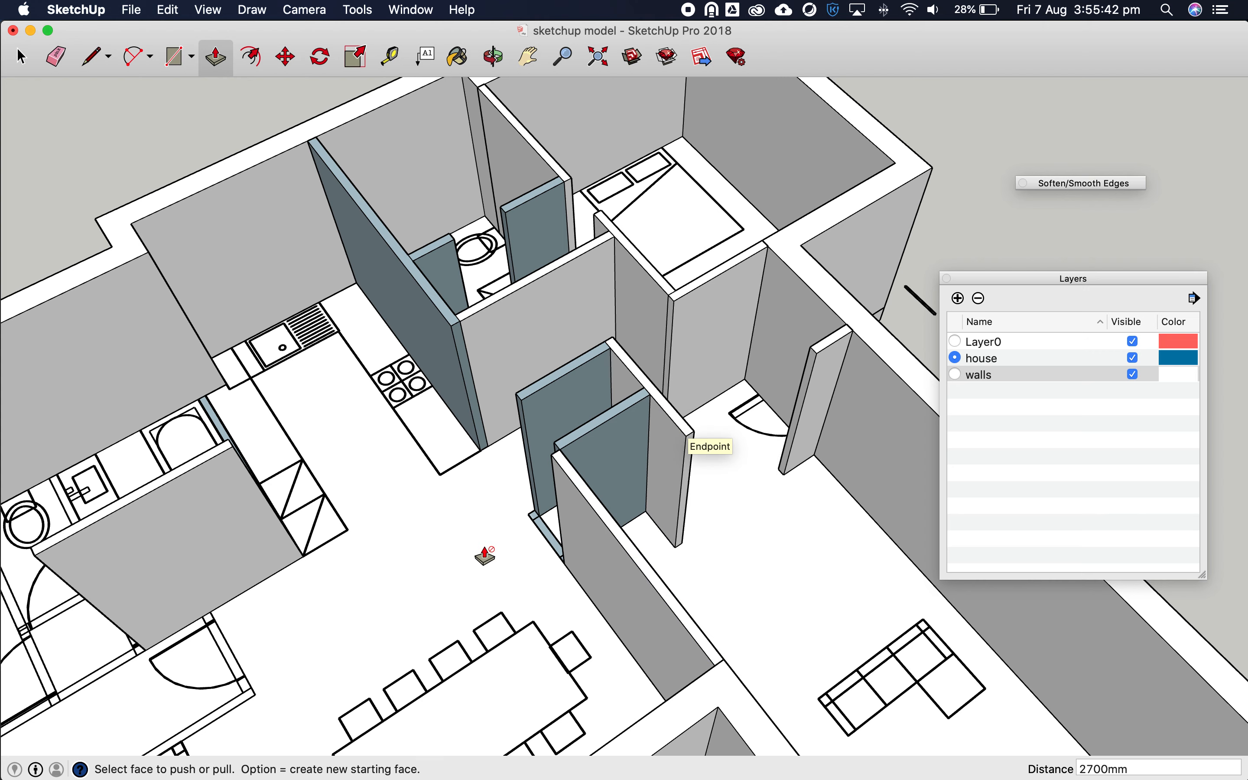
Extrude the strip closing the small storage room's open side and its two corner squares up 2700 mm
{"action": "left_click", "coordinate": [496, 58]}
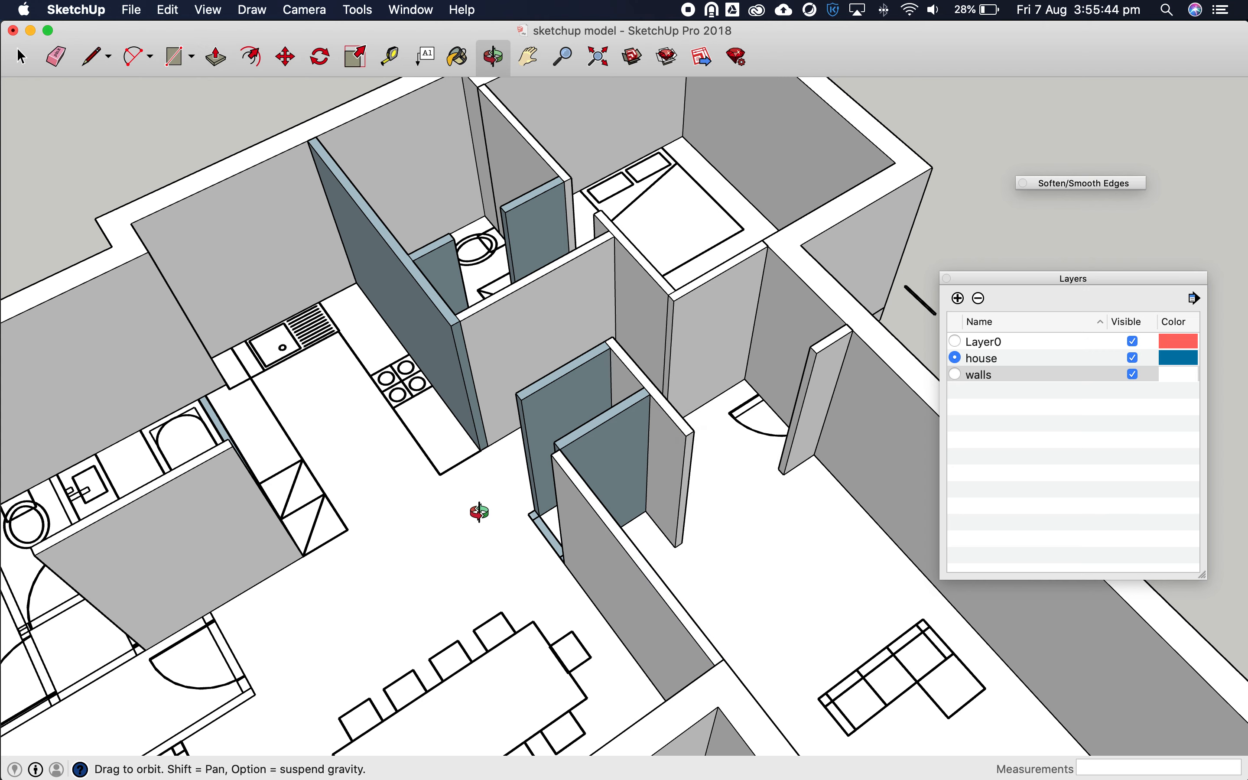
{"action": "left_click_drag", "start_coordinate": [479, 513], "coordinate": [906, 515]}
{"action": "scroll", "coordinate": [680, 558], "scroll_direction": "up", "scroll_amount": 5}
{"action": "left_click_drag", "start_coordinate": [683, 558], "coordinate": [535, 325]}
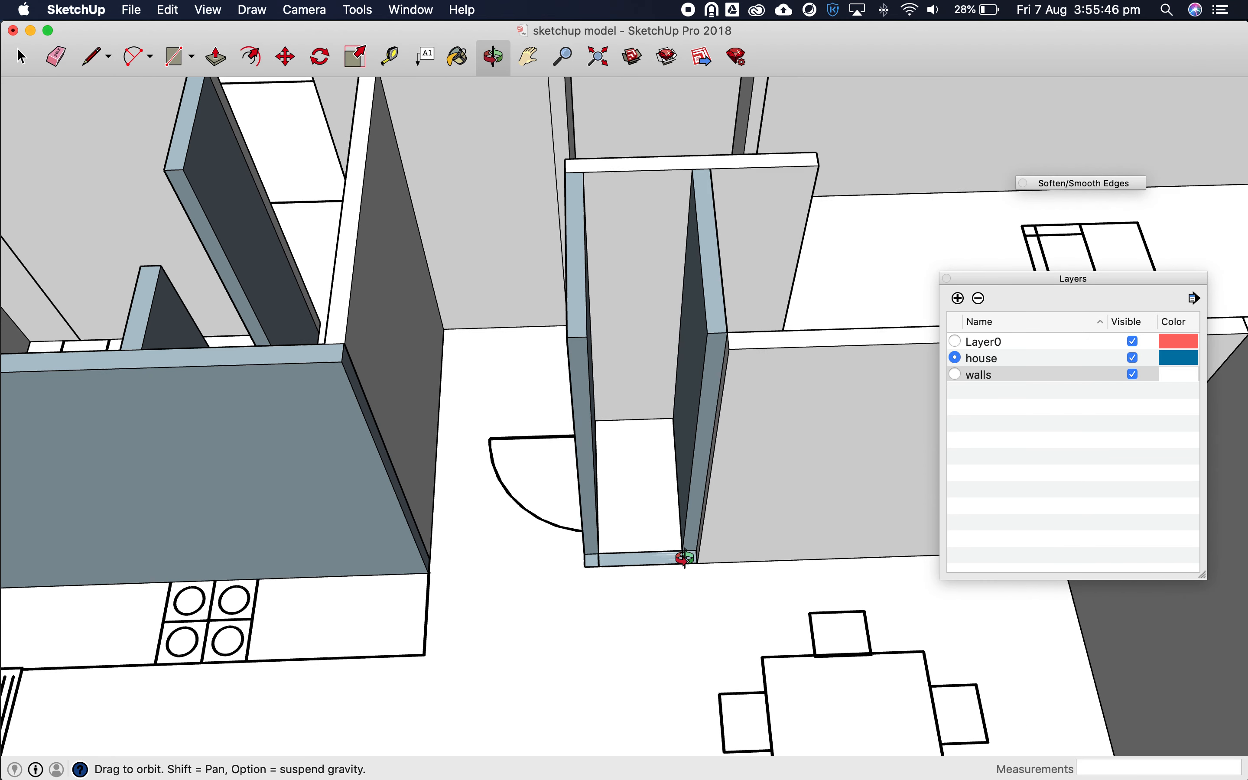
{"action": "left_click", "coordinate": [212, 57]}
{"action": "left_click_drag", "start_coordinate": [664, 559], "coordinate": [707, 341]}
{"action": "left_click_drag", "start_coordinate": [692, 561], "coordinate": [724, 362]}
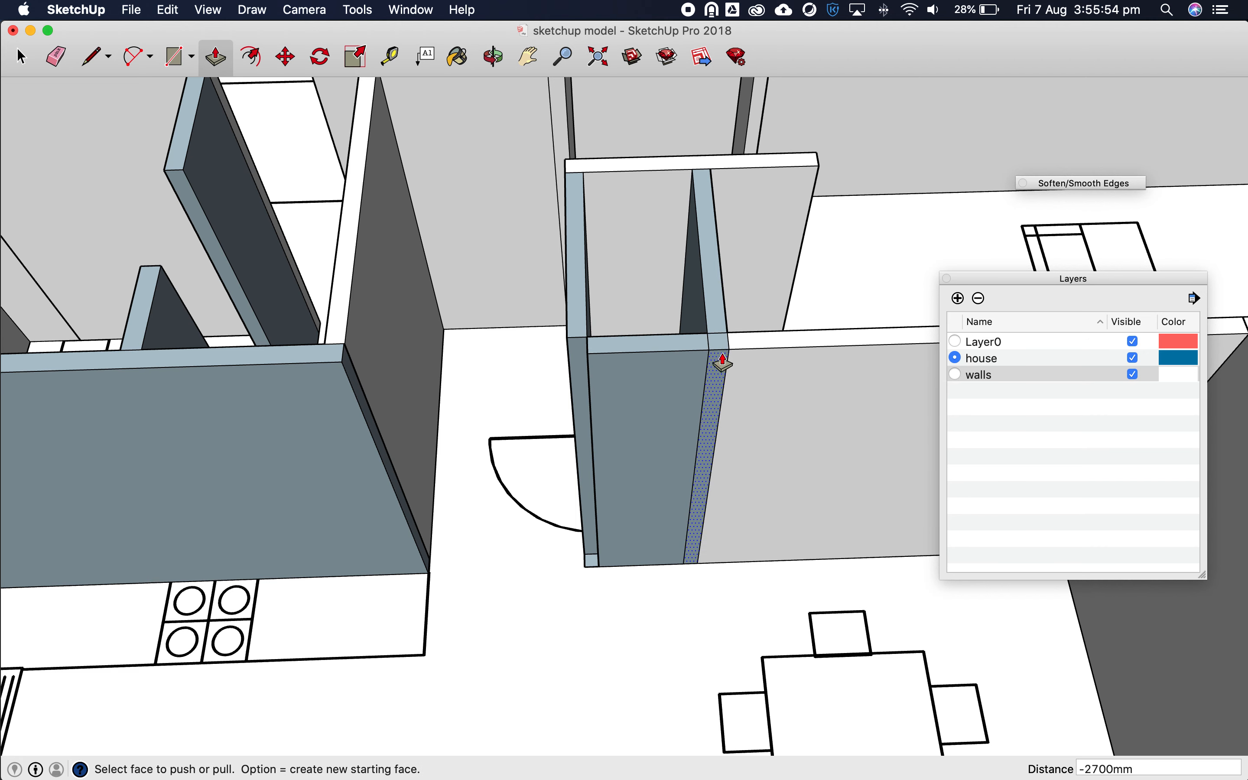
{"action": "left_click_drag", "start_coordinate": [590, 566], "coordinate": [617, 355]}
{"action": "scroll", "coordinate": [536, 500], "scroll_direction": "down", "scroll_amount": 5}
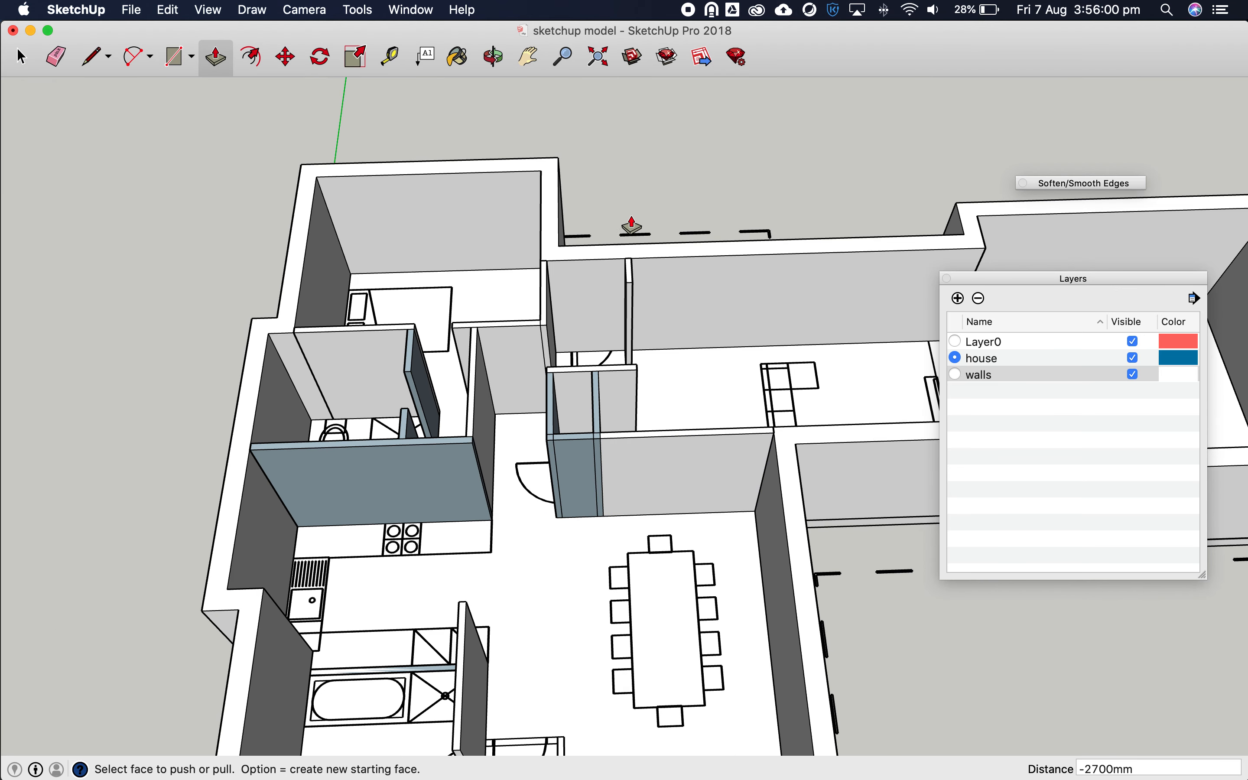
Extrude the bathroom wall beside the bathtub and shower, facing the kitchen, up 2700 mm
{"action": "left_click", "coordinate": [493, 57]}
{"action": "left_click_drag", "start_coordinate": [704, 326], "coordinate": [905, 368]}
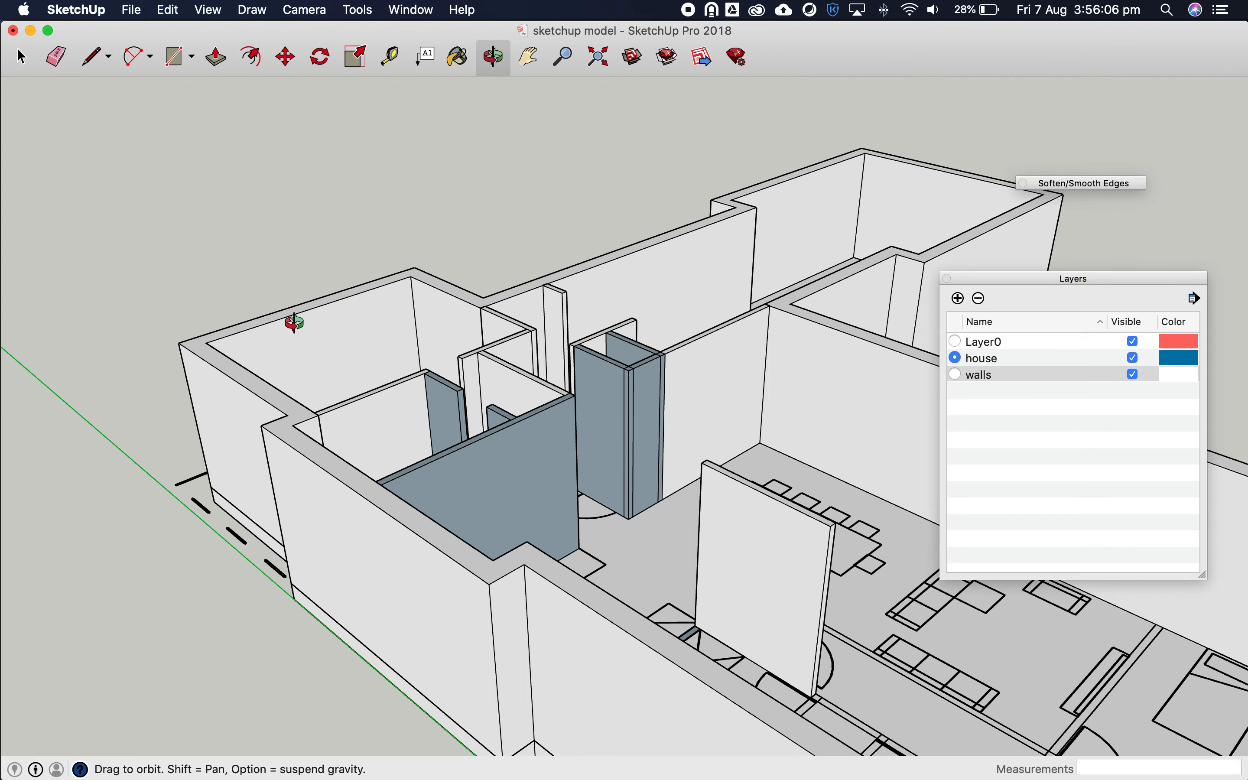
{"action": "scroll", "coordinate": [294, 323], "scroll_direction": "down", "scroll_amount": 3}
{"action": "left_click_drag", "start_coordinate": [584, 475], "coordinate": [748, 727]}
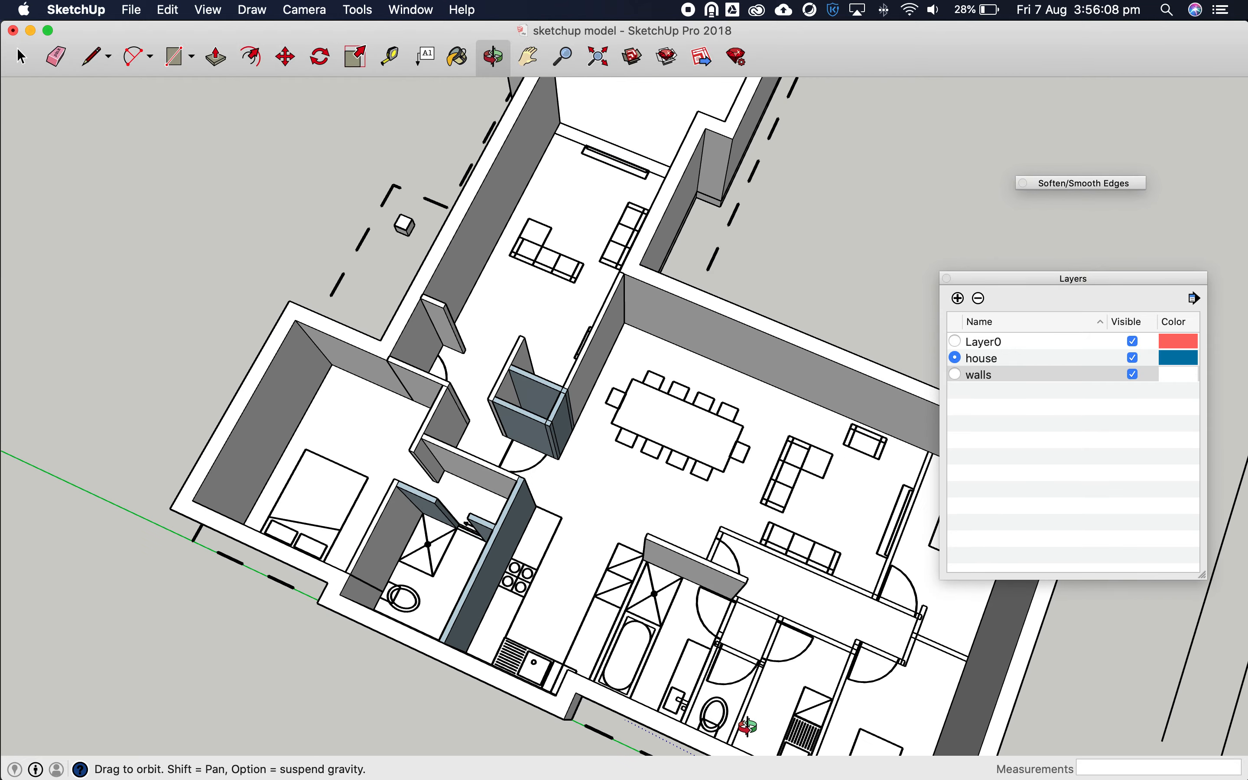
{"action": "scroll", "coordinate": [748, 726], "scroll_direction": "up", "scroll_amount": 5}
{"action": "scroll", "coordinate": [694, 671], "scroll_direction": "up", "scroll_amount": 2}
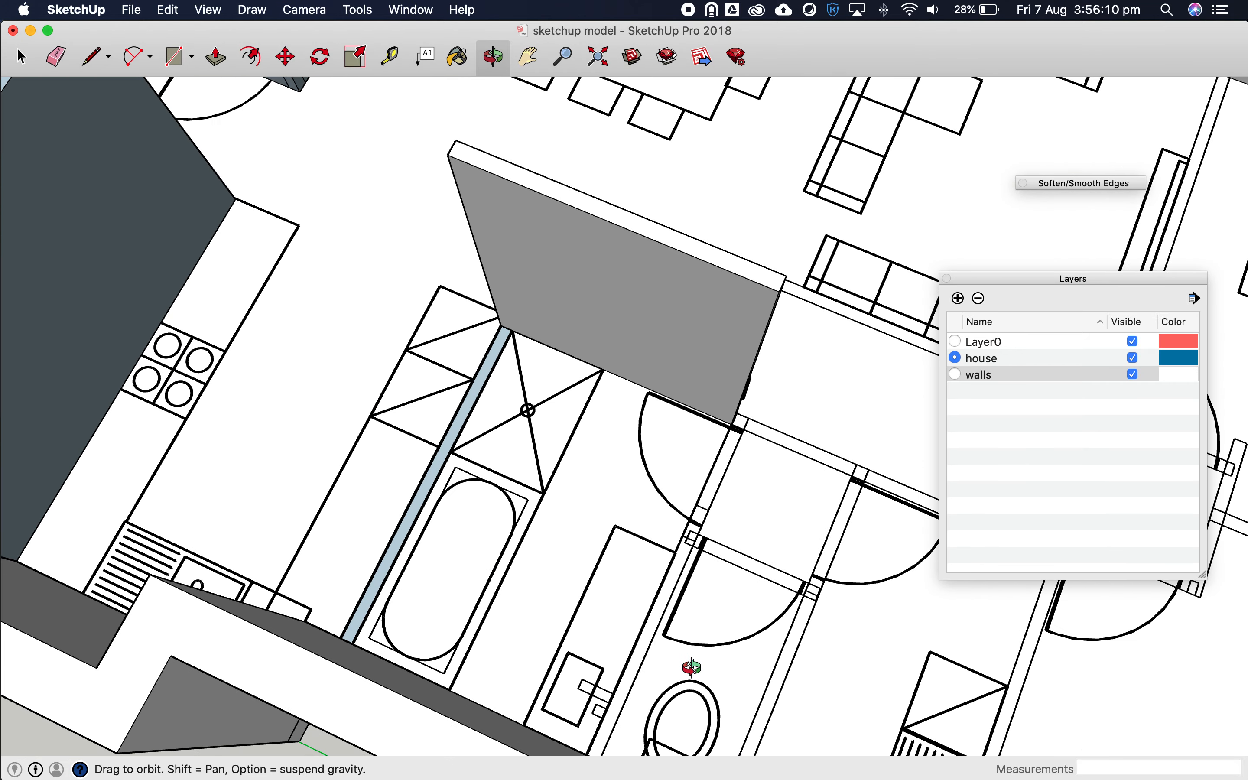
{"action": "left_click", "coordinate": [217, 58]}
{"action": "left_click", "coordinate": [482, 362]}
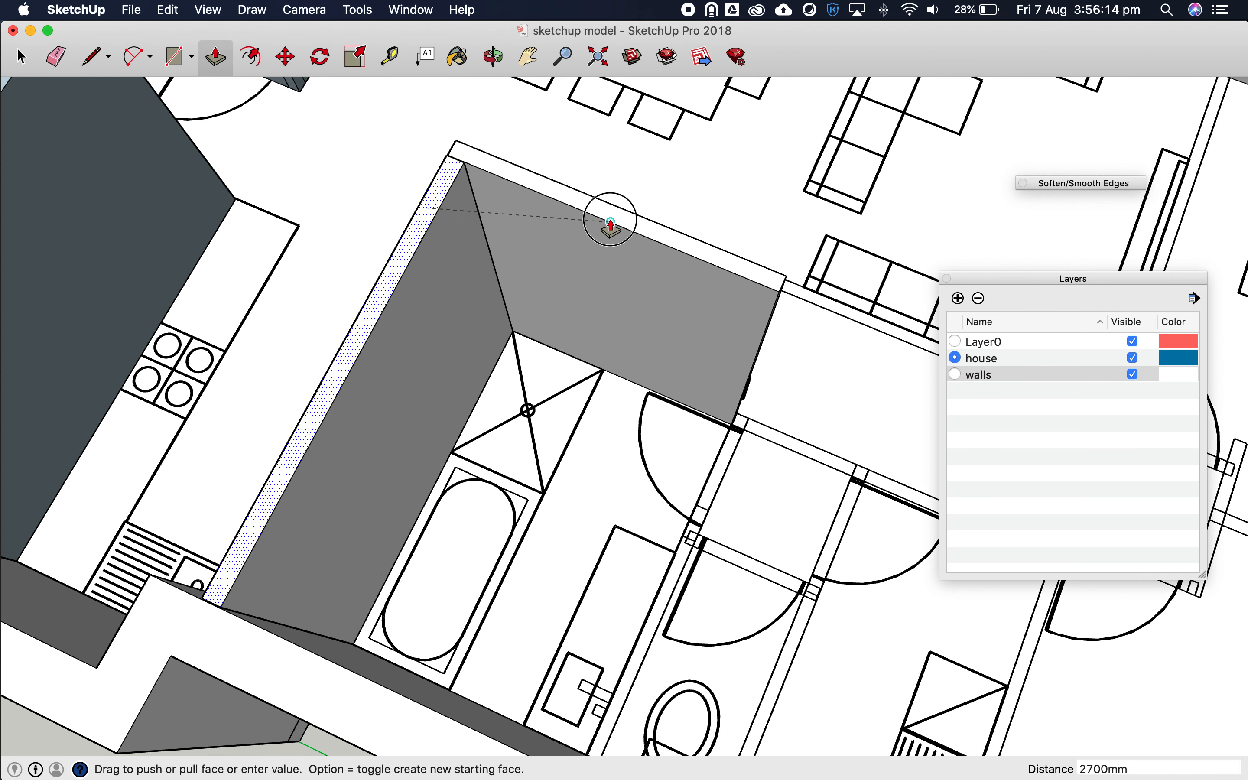
{"action": "left_click", "coordinate": [619, 223]}
Extrude the partition between the bathroom and toilet and the wall across the toilet lobby's end up 2700 mm
{"action": "left_click", "coordinate": [718, 480]}
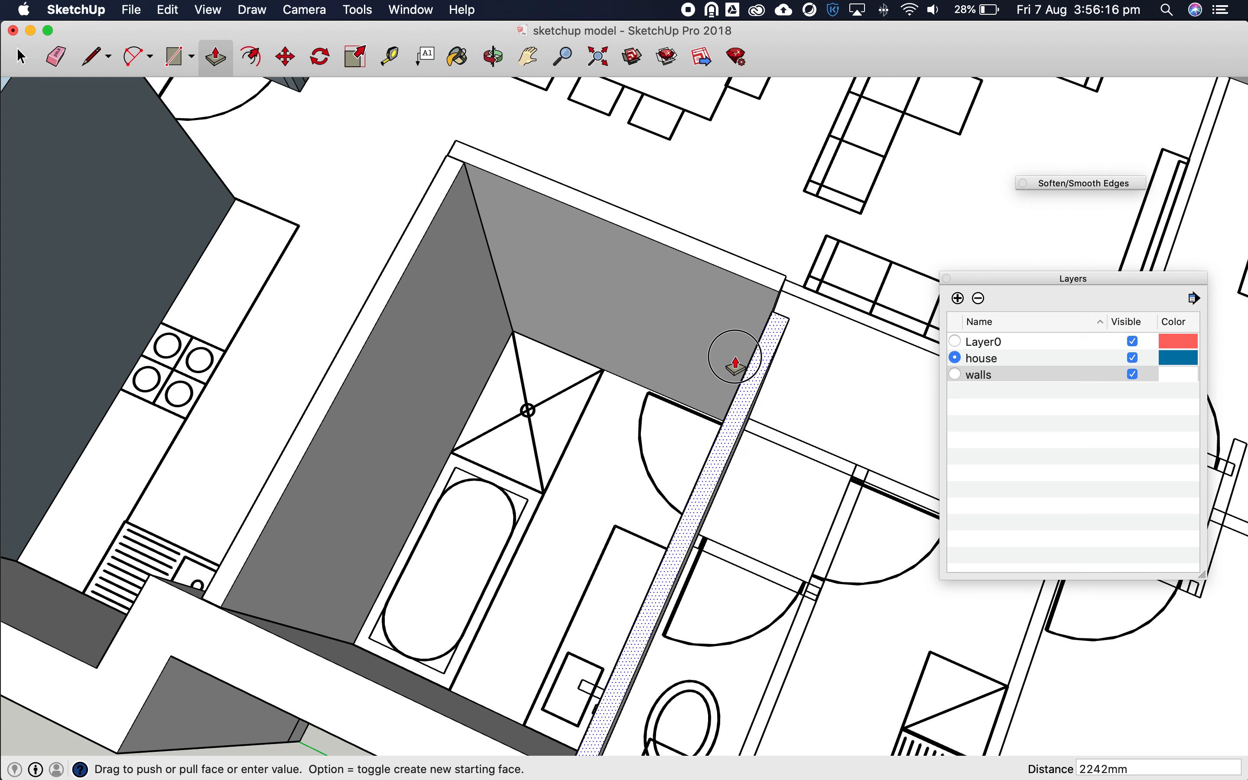
{"action": "left_click", "coordinate": [714, 268]}
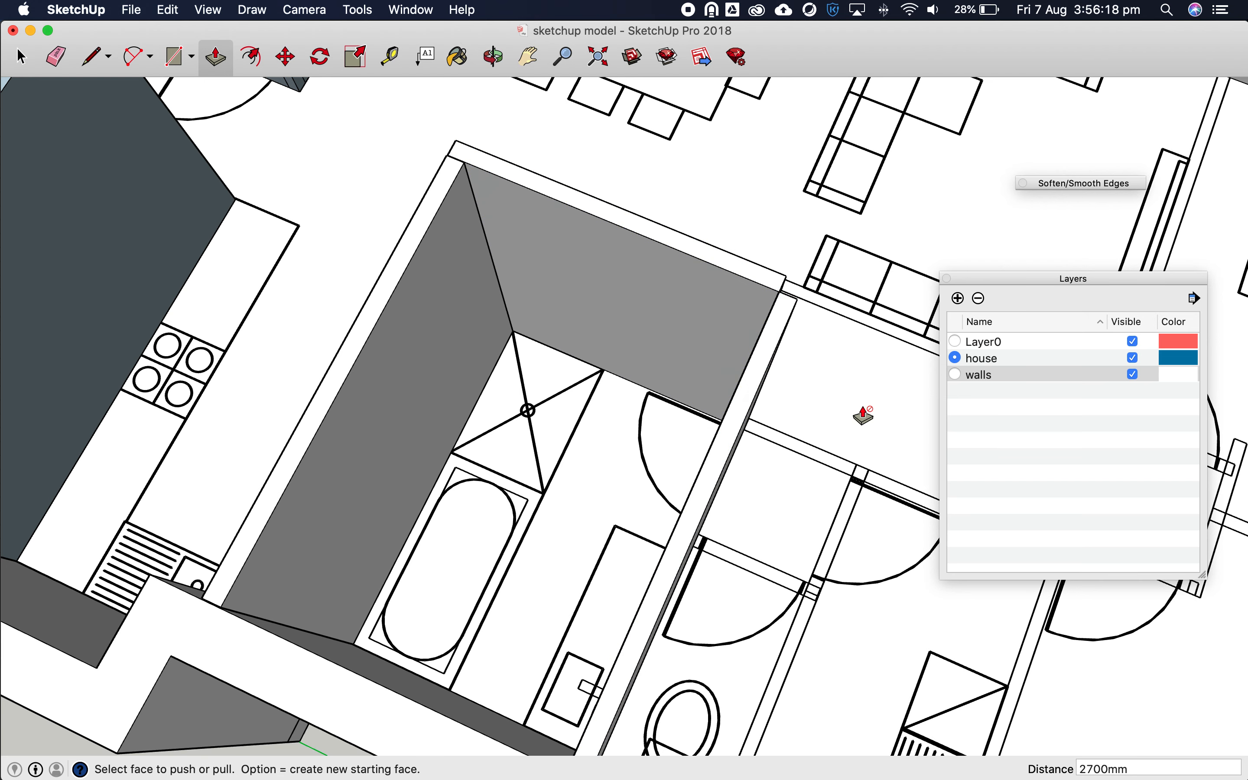
{"action": "left_click", "coordinate": [841, 467]}
{"action": "left_click", "coordinate": [794, 306]}
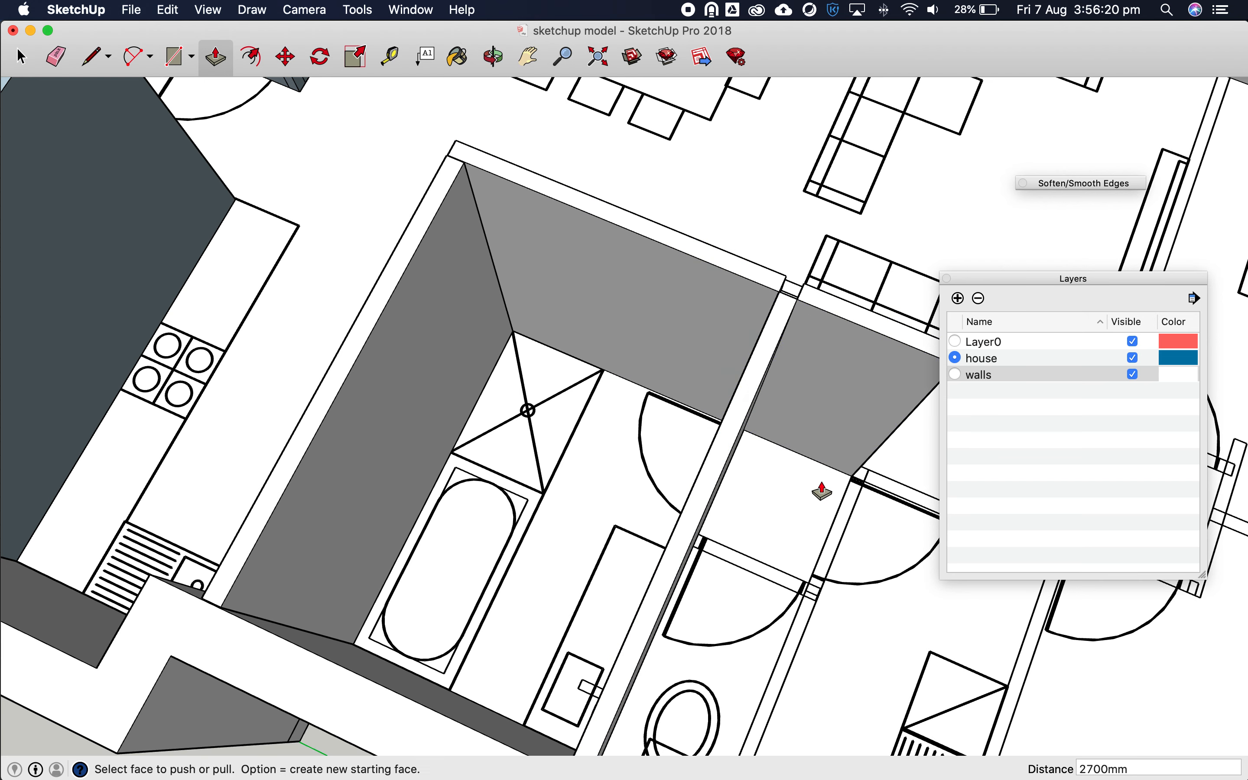
Extrude the laundry's corridor wall, its junction square with the toilet wall and the toilet-laundry partition up 2700 mm
{"action": "scroll", "coordinate": [504, 474], "scroll_direction": "down", "scroll_amount": 5}
{"action": "scroll", "coordinate": [640, 544], "scroll_direction": "up", "scroll_amount": 6}
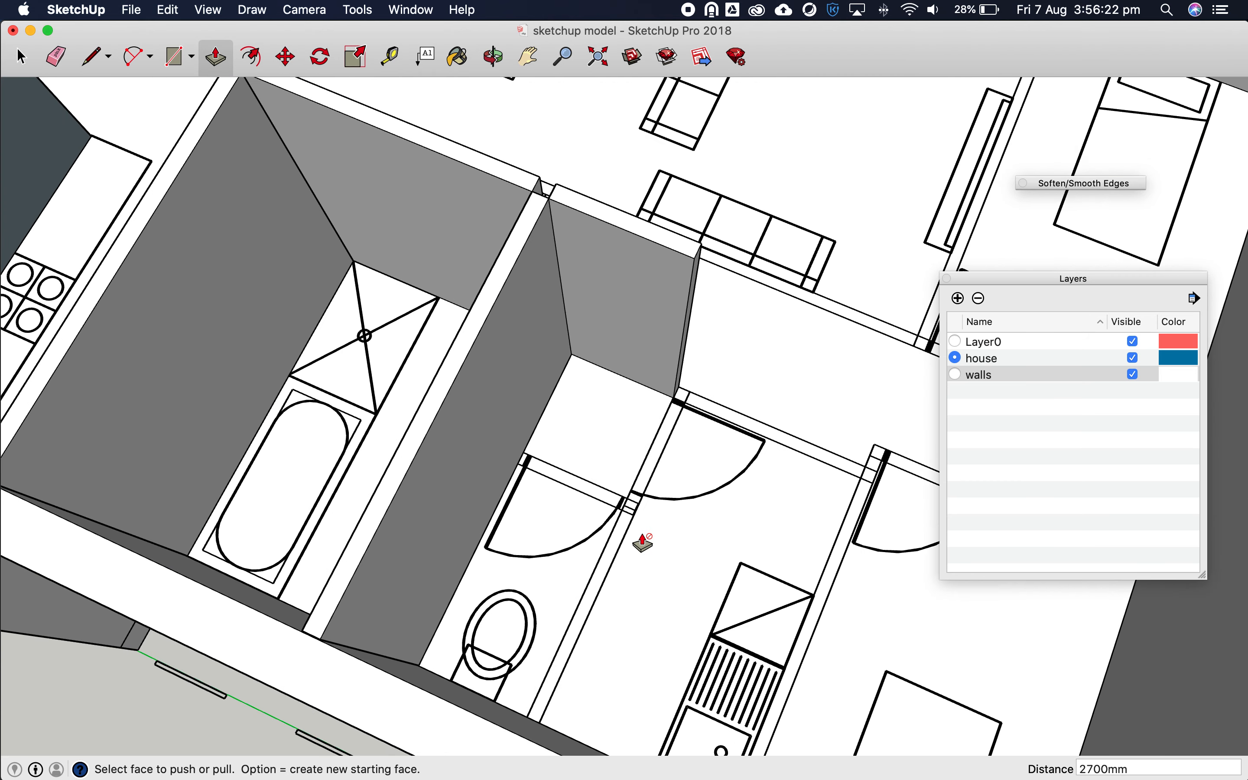
{"action": "left_click", "coordinate": [568, 455]}
{"action": "left_click", "coordinate": [536, 429]}
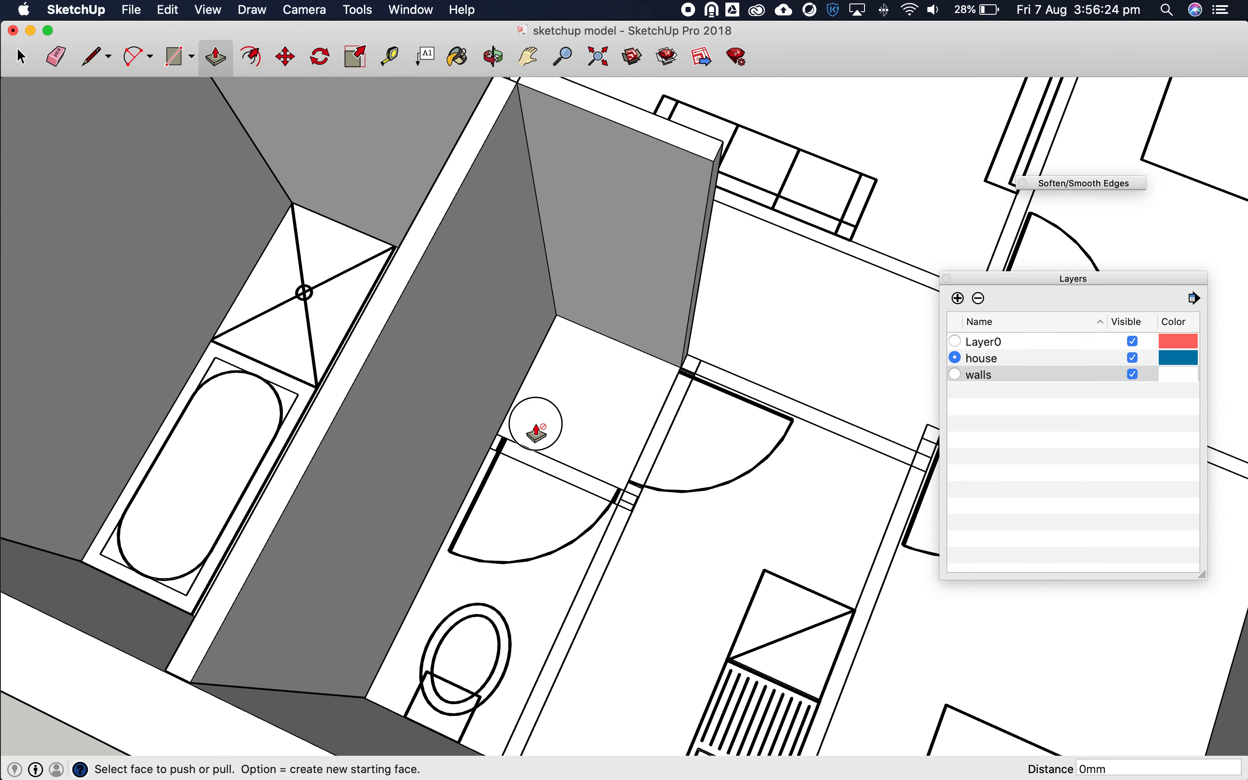
{"action": "left_click_drag", "start_coordinate": [713, 381], "coordinate": [705, 172]}
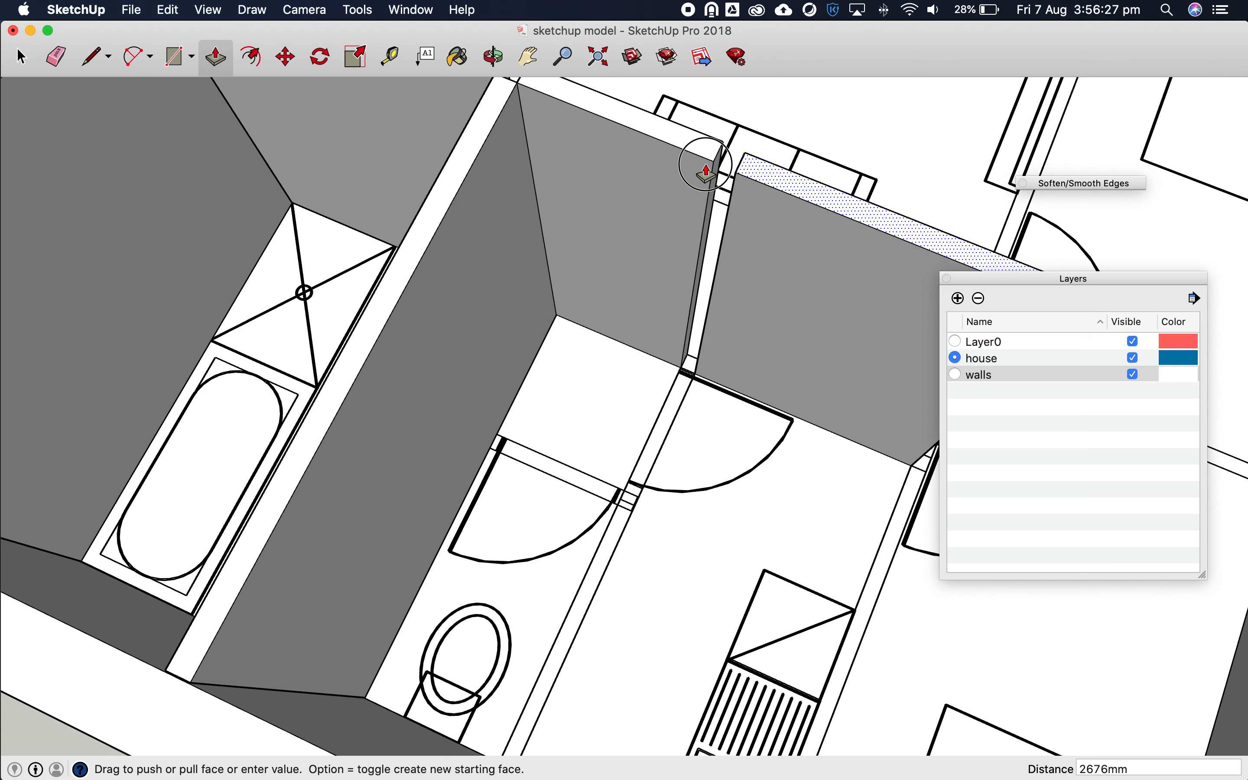
{"action": "left_click", "coordinate": [695, 371]}
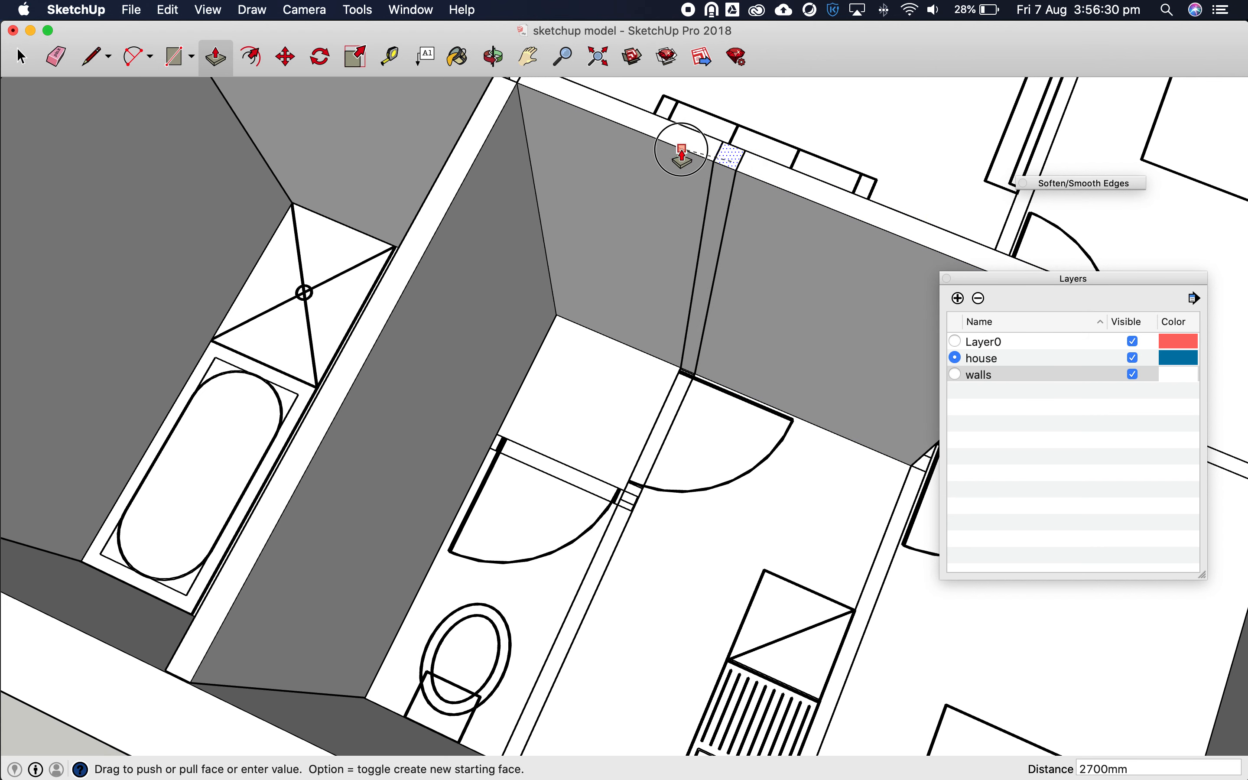
{"action": "left_click", "coordinate": [679, 145]}
{"action": "left_click", "coordinate": [657, 454]}
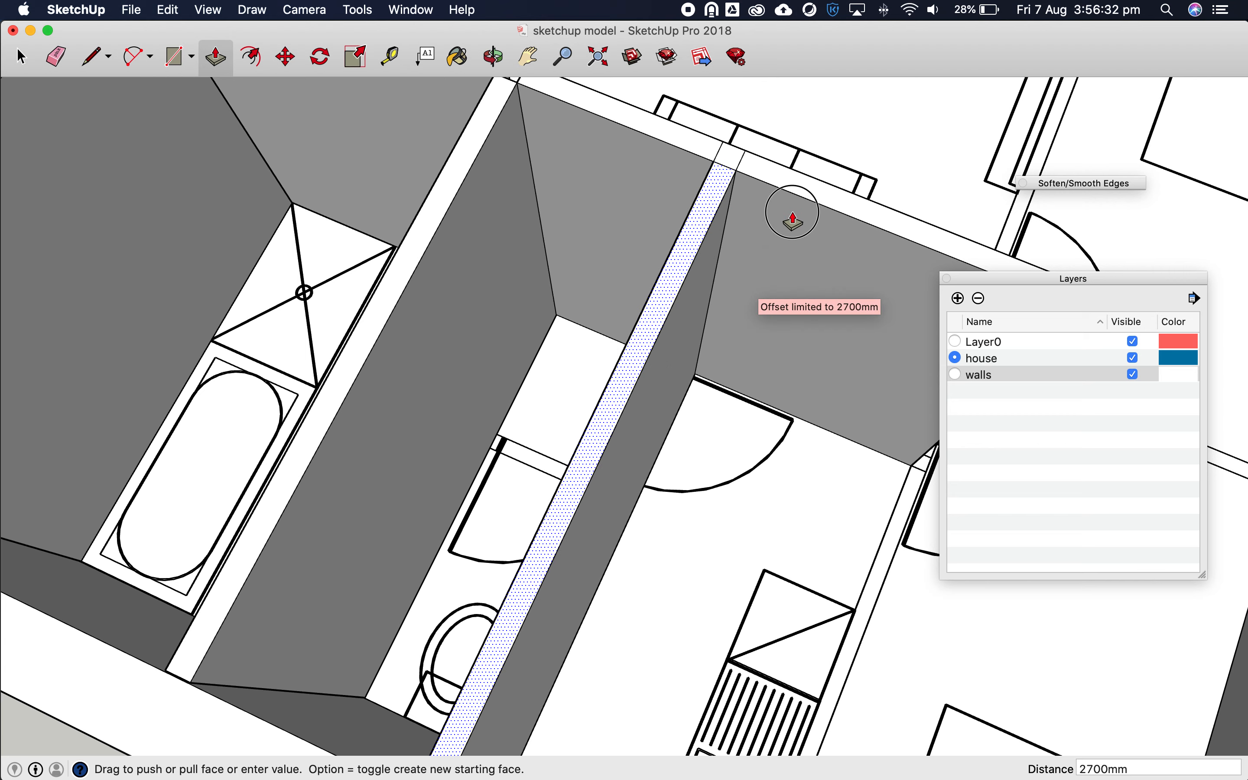
{"action": "left_click", "coordinate": [787, 195]}
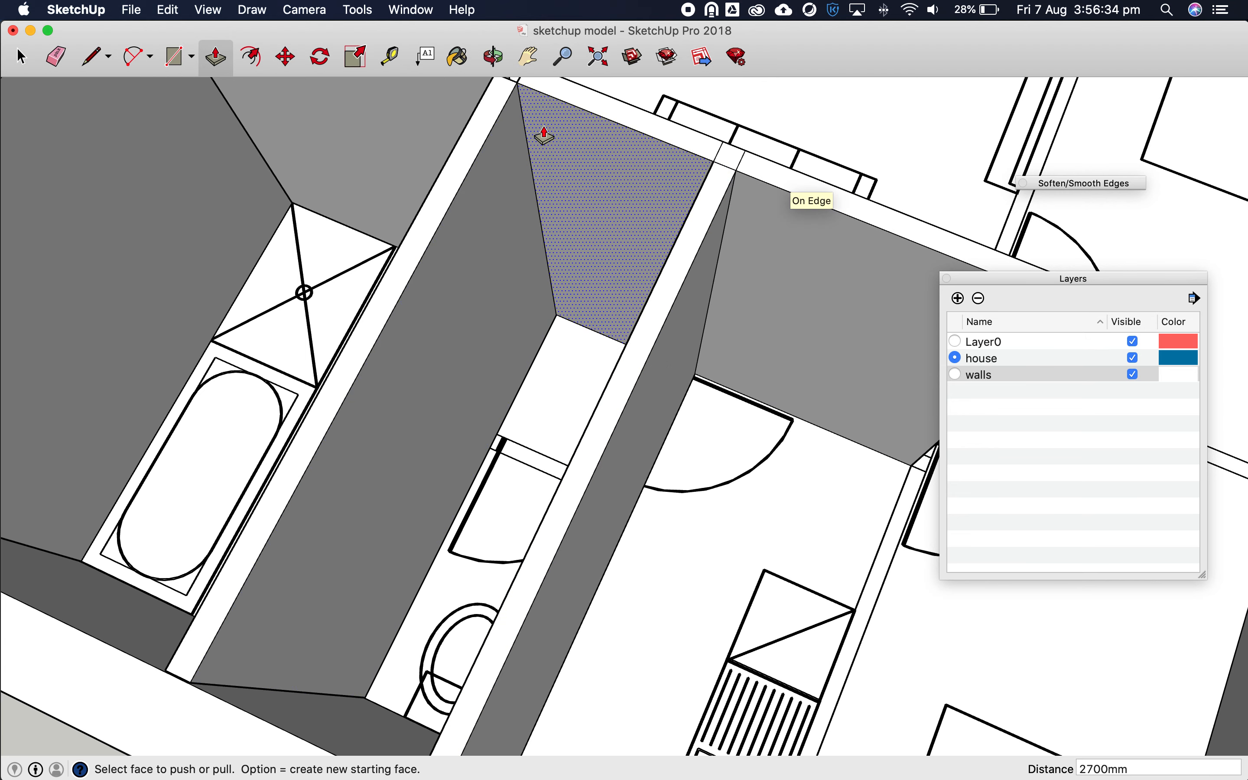
{"action": "left_click", "coordinate": [493, 57]}
{"action": "left_click_drag", "start_coordinate": [557, 474], "coordinate": [724, 511]}
{"action": "scroll", "coordinate": [548, 515], "scroll_direction": "up", "scroll_amount": 8}
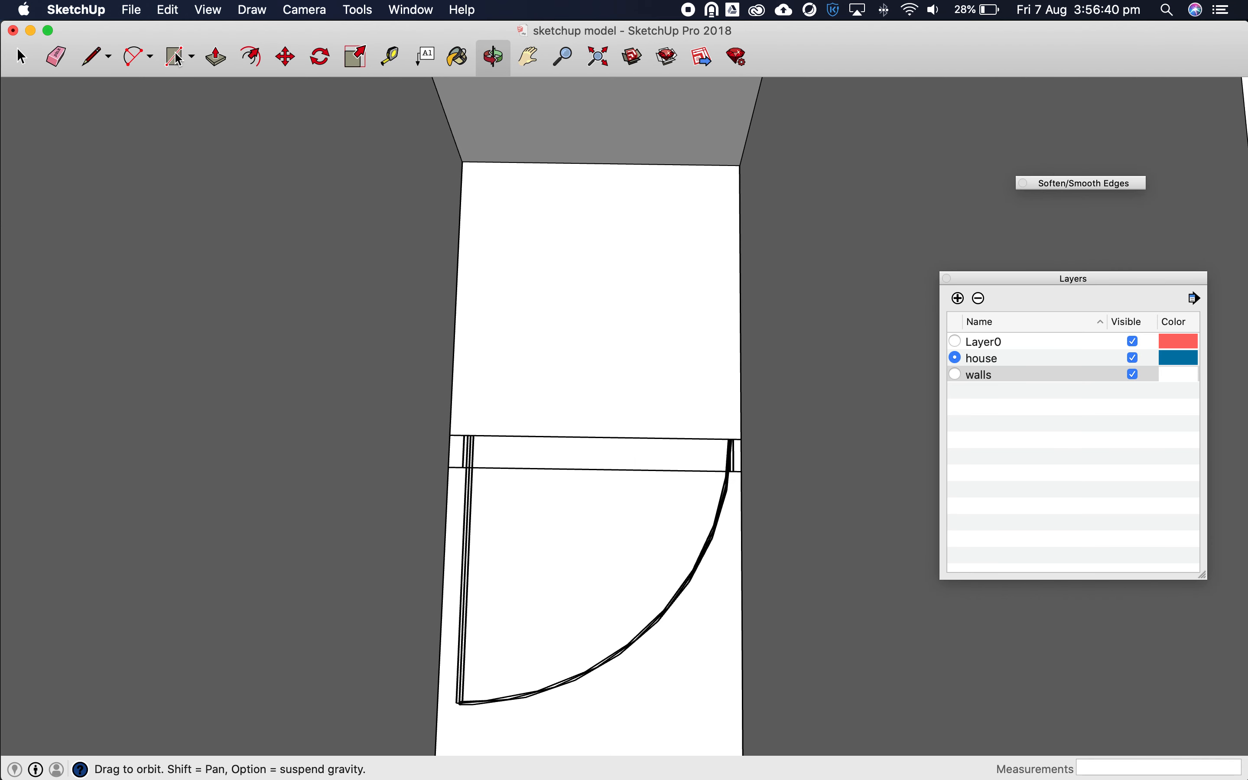
{"action": "left_click", "coordinate": [177, 57]}
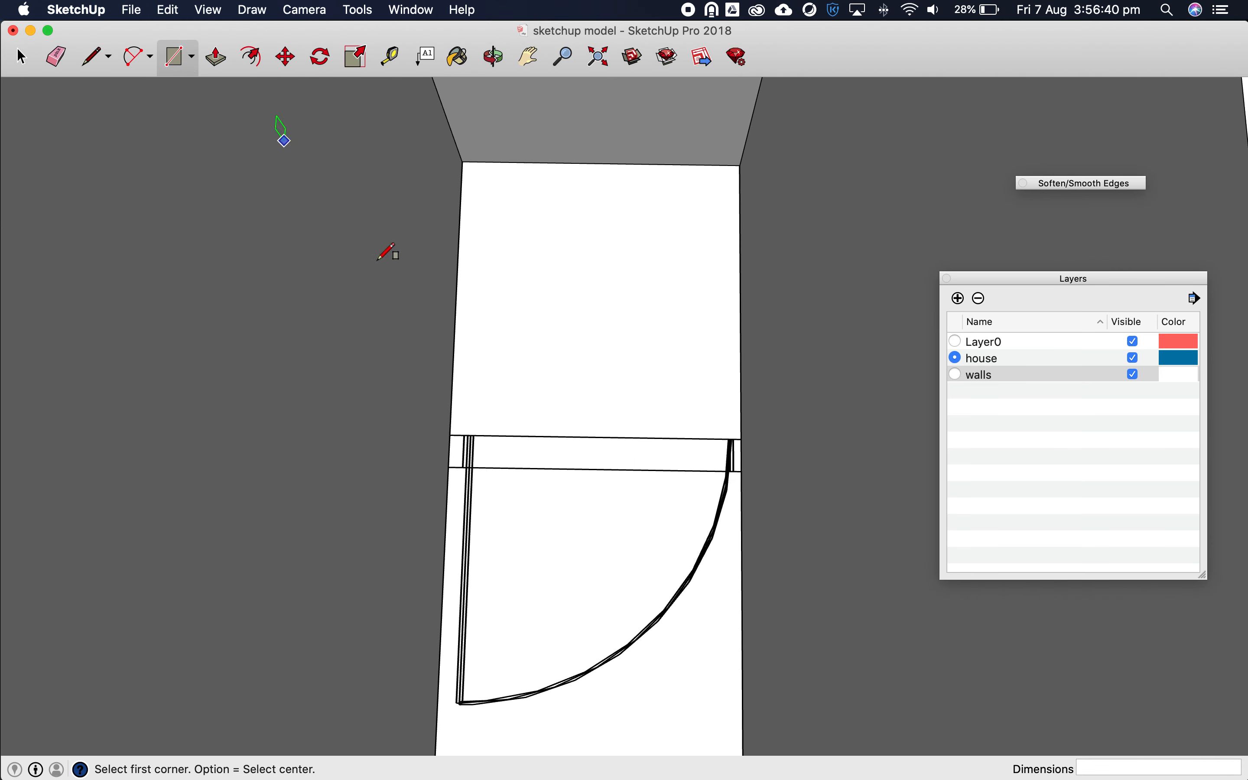
{"action": "left_click", "coordinate": [449, 434]}
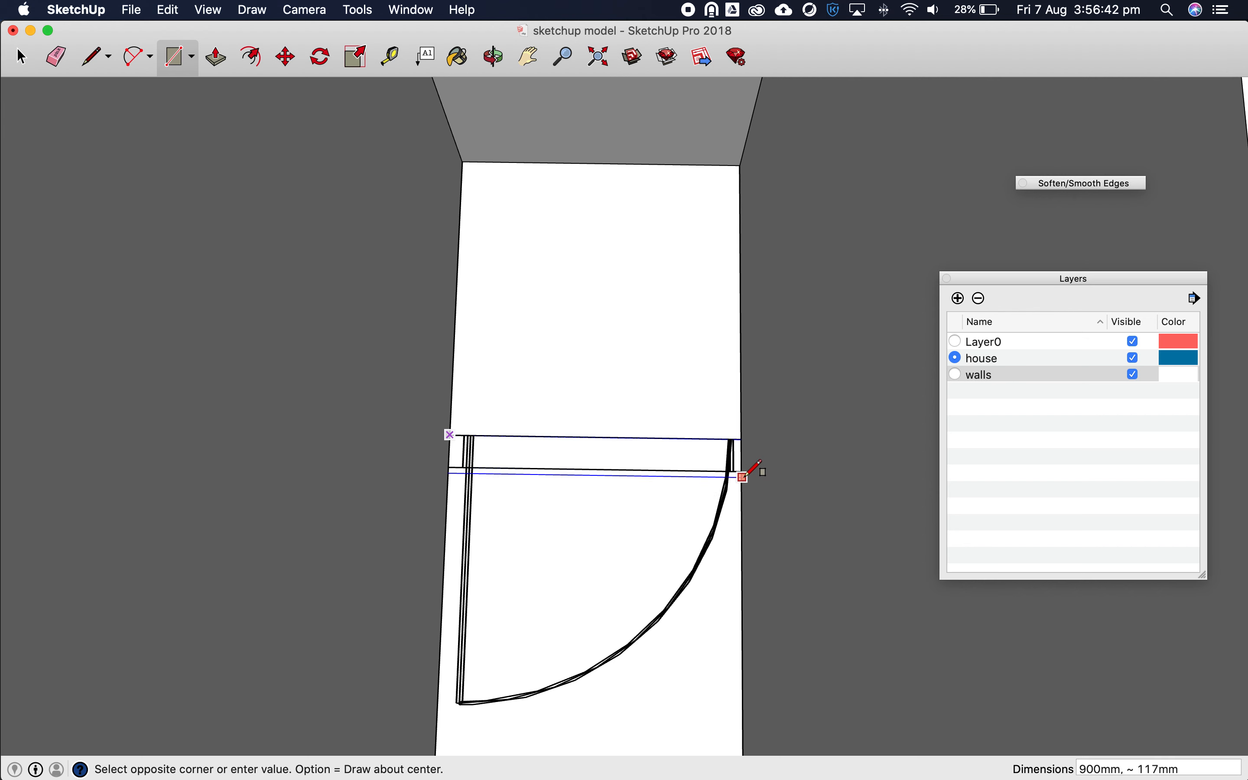
{"action": "left_click", "coordinate": [733, 471]}
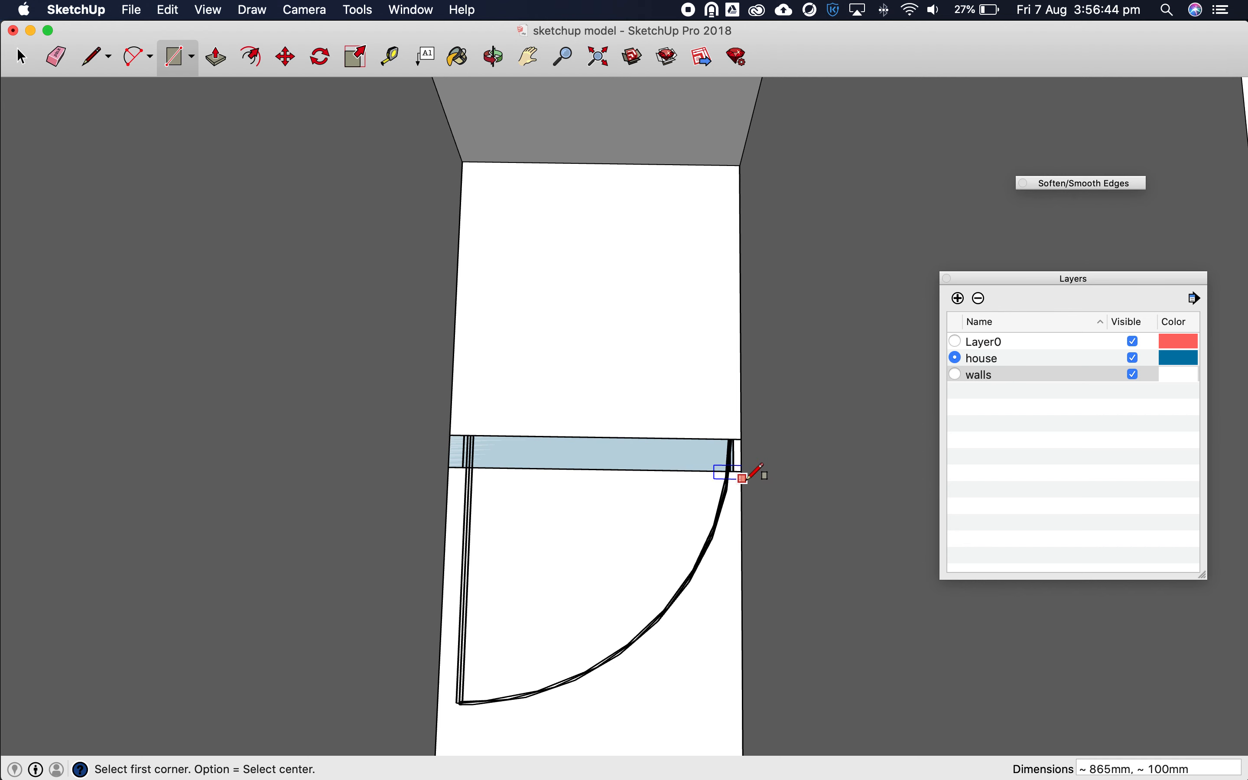
{"action": "key", "text": "super+z"}
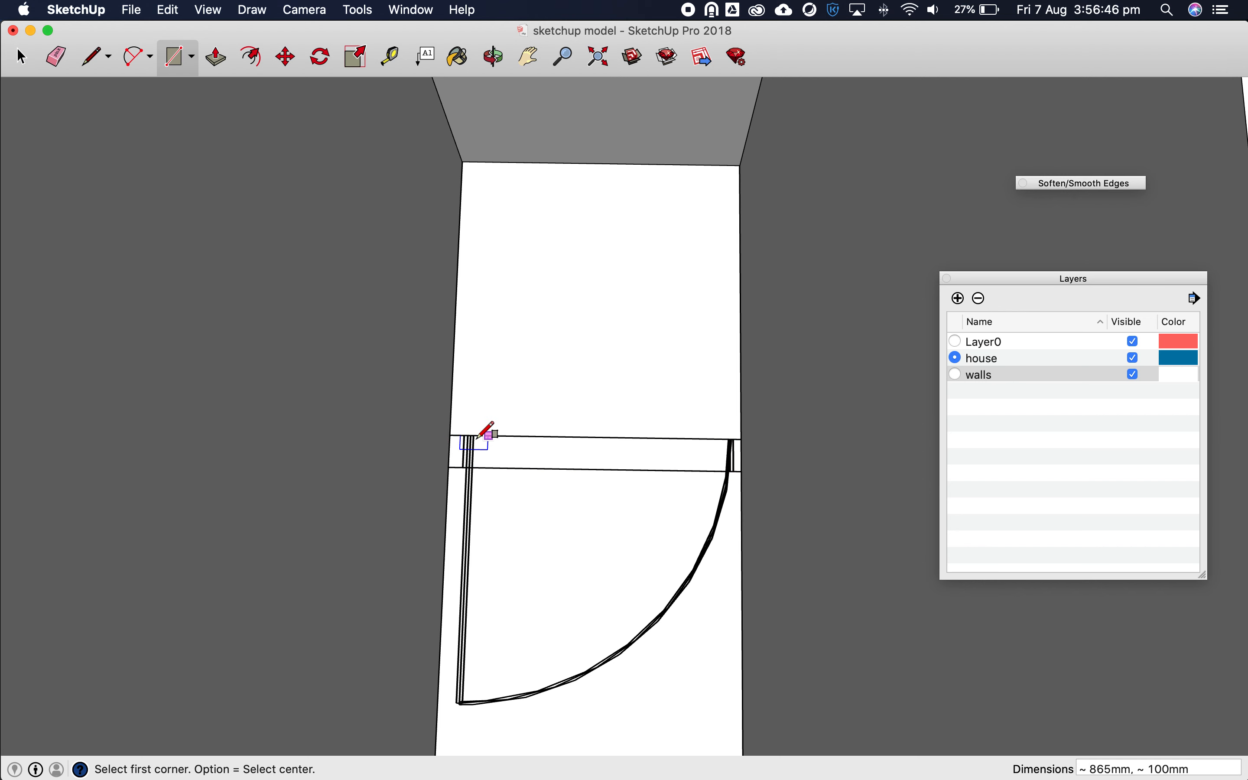
Draw a rectangle of 900 mm by about 100 mm over the full wall strip at the toilet door
{"action": "left_click", "coordinate": [450, 435]}
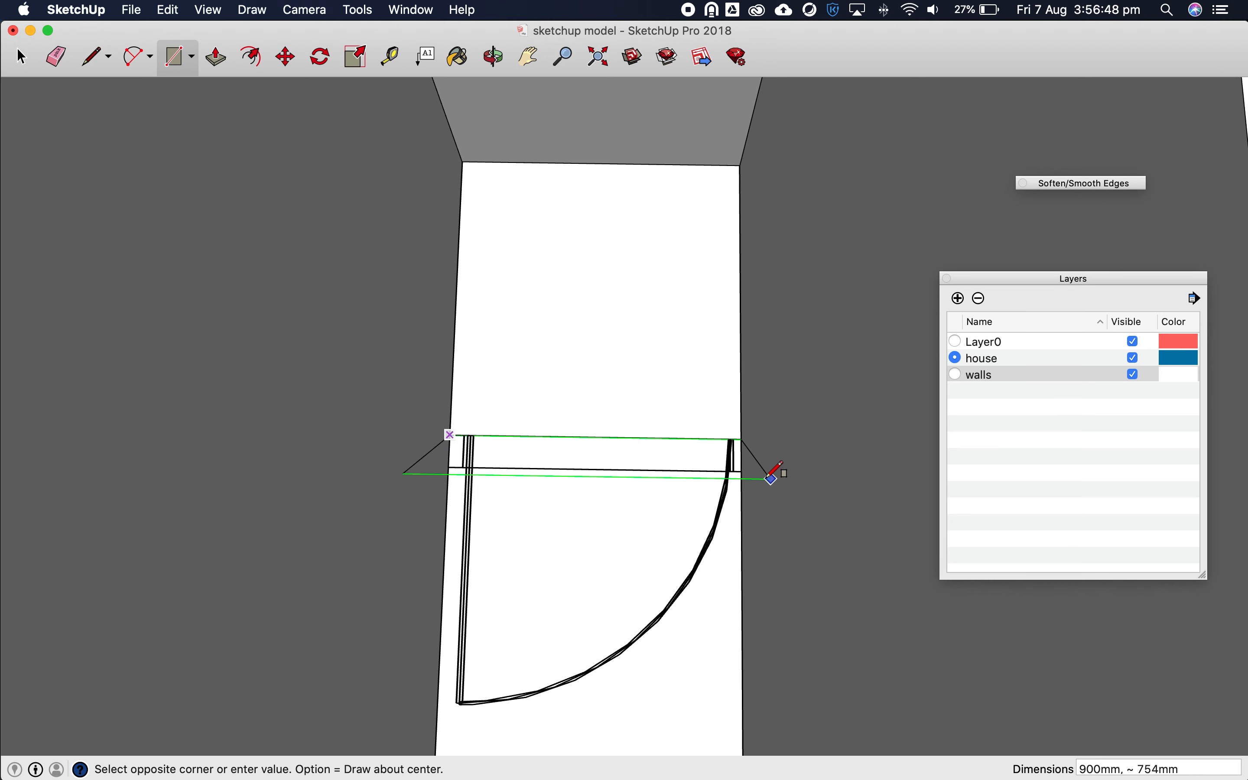
{"action": "scroll", "coordinate": [743, 471], "scroll_direction": "up", "scroll_amount": 5}
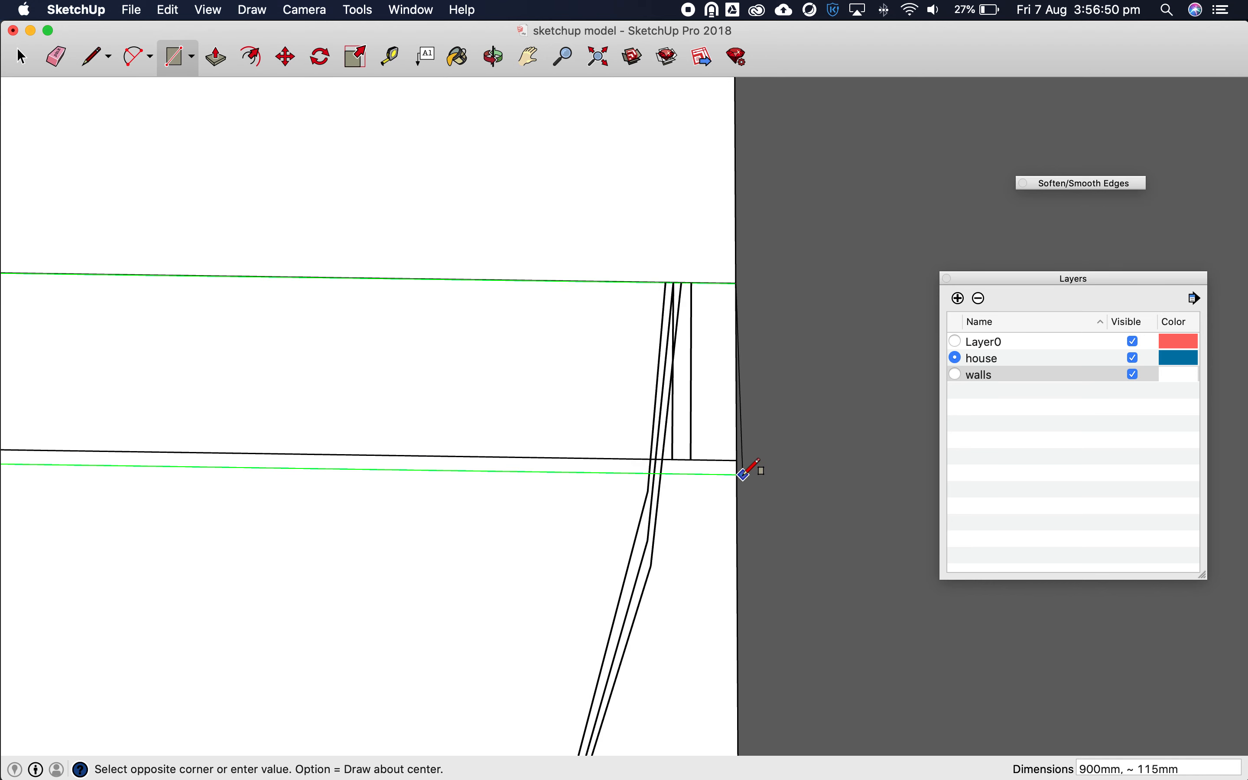
{"action": "left_click", "coordinate": [738, 455]}
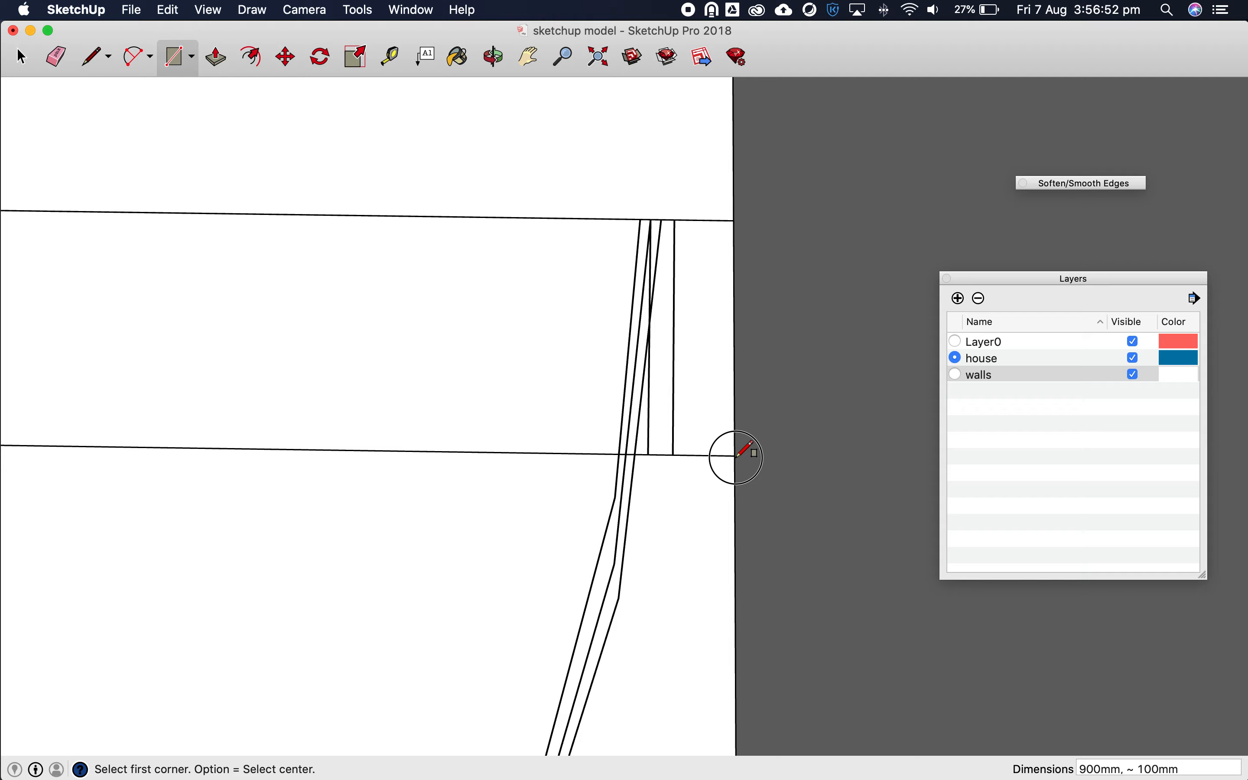
Extrude the strip at the toilet door up to the 2700 mm height of the neighbouring walls
{"action": "scroll", "coordinate": [722, 459], "scroll_direction": "down", "scroll_amount": 2}
{"action": "scroll", "coordinate": [714, 464], "scroll_direction": "down", "scroll_amount": 5}
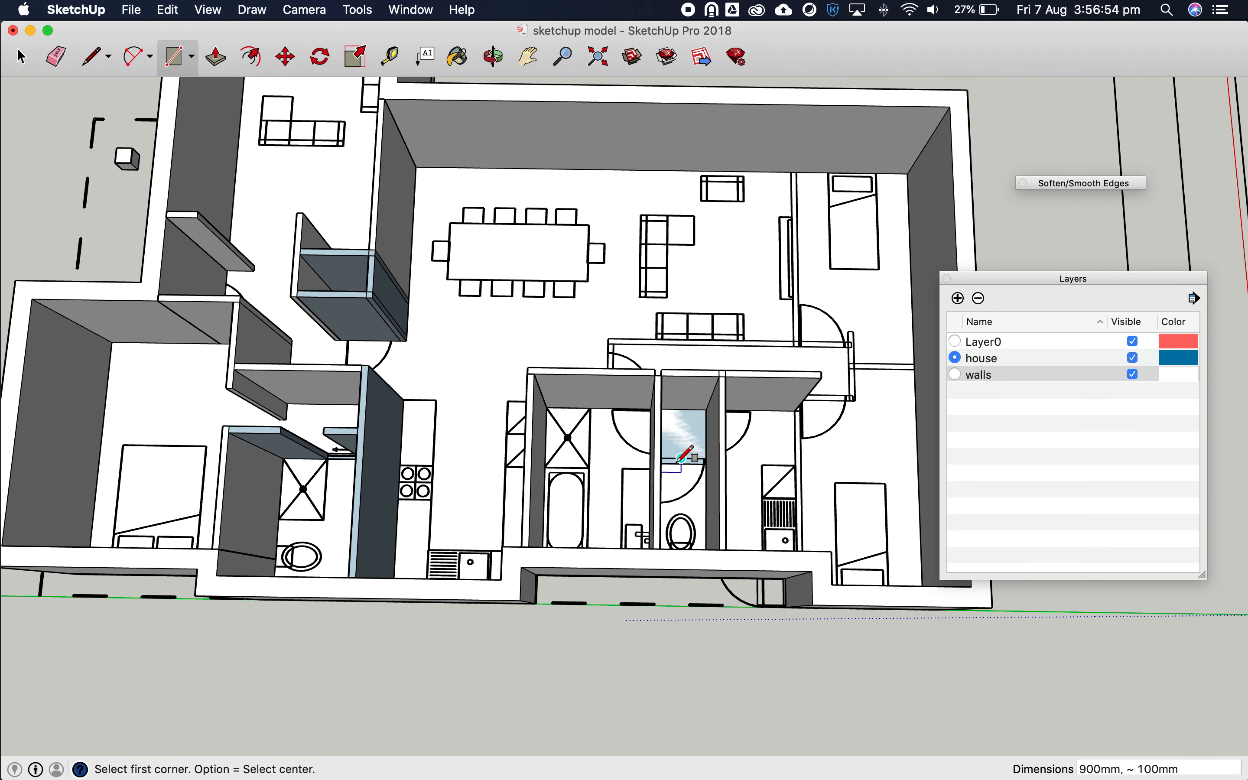
{"action": "scroll", "coordinate": [714, 464], "scroll_direction": "up", "scroll_amount": 5}
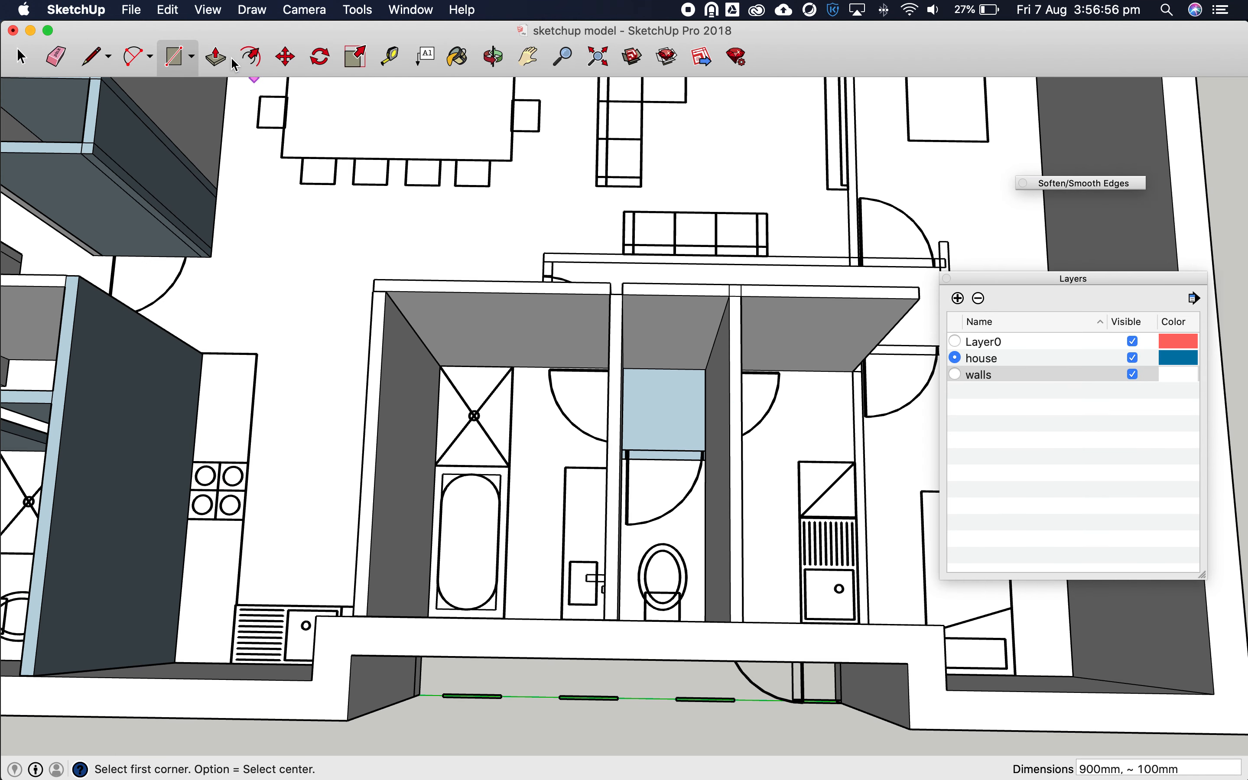
{"action": "left_click", "coordinate": [220, 60]}
{"action": "left_click_drag", "start_coordinate": [690, 459], "coordinate": [712, 430]}
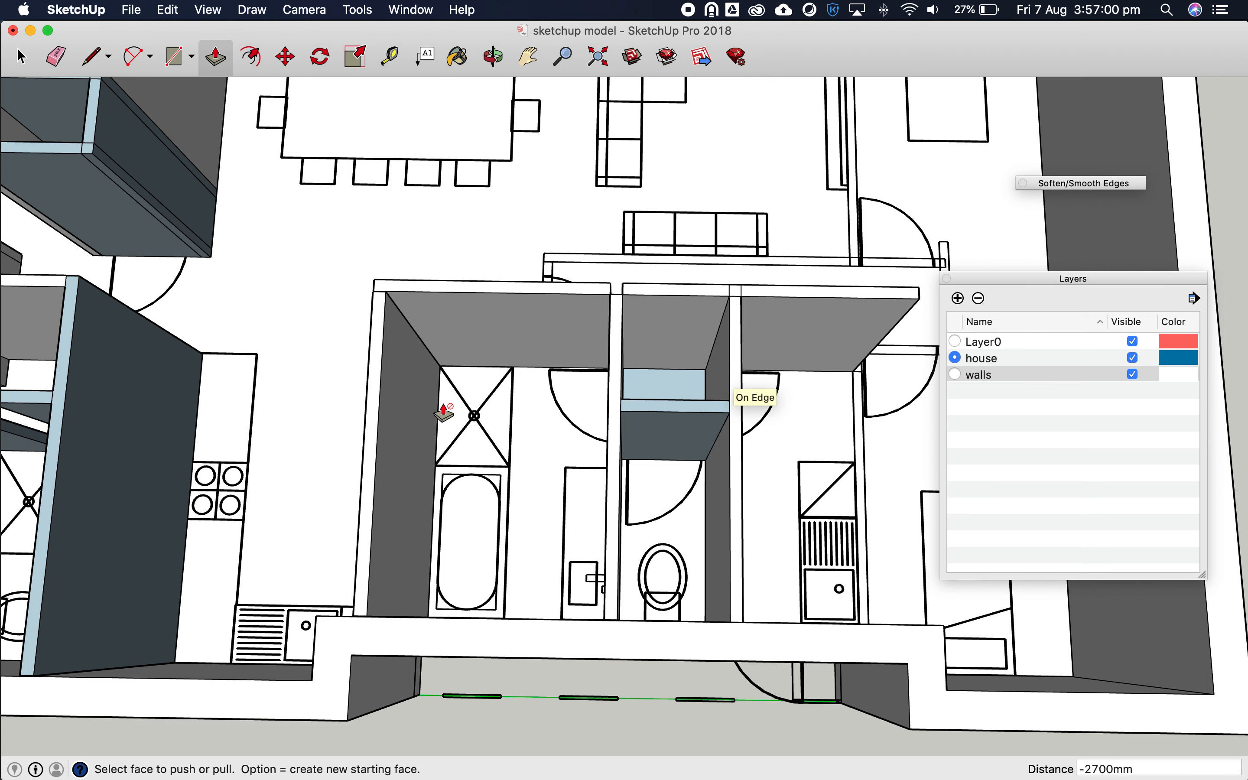
Extrude the partition behind the laundry sink, between the laundry and the bedroom, up 2700 mm
{"action": "scroll", "coordinate": [409, 397], "scroll_direction": "down", "scroll_amount": 2}
{"action": "scroll", "coordinate": [793, 485], "scroll_direction": "up", "scroll_amount": 6}
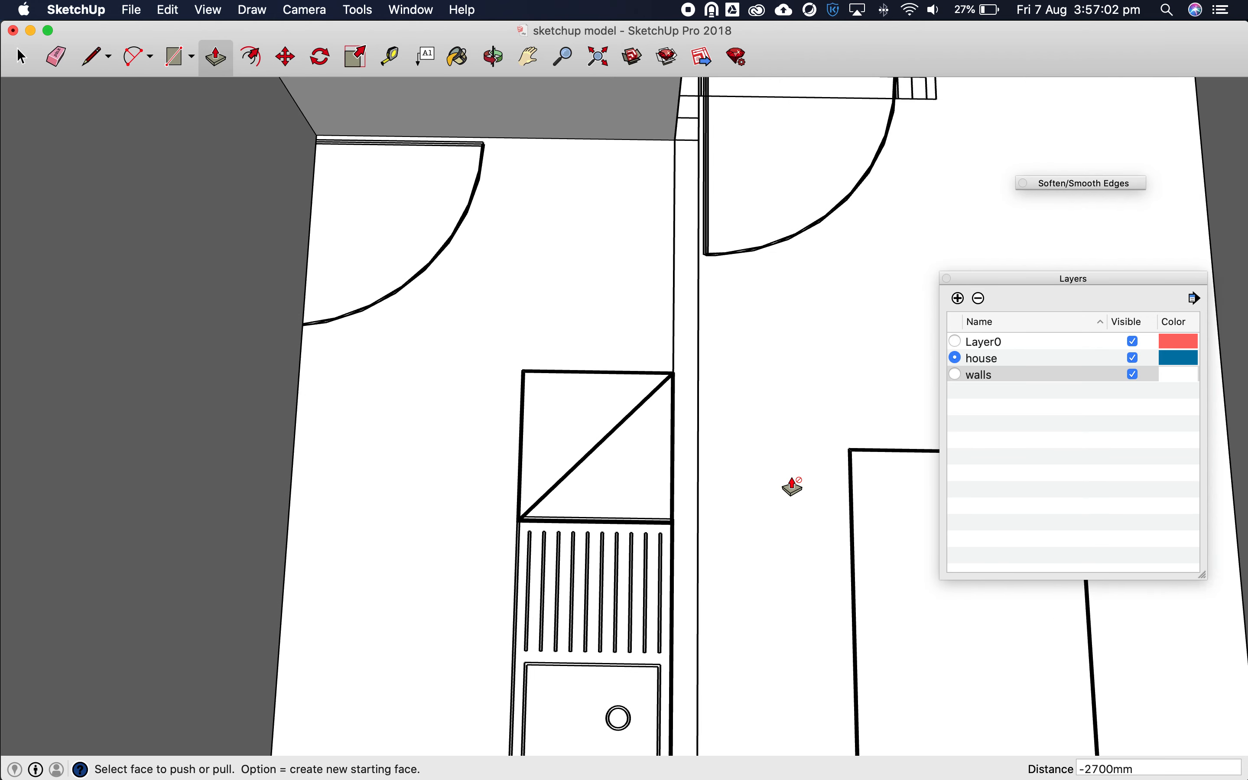
{"action": "scroll", "coordinate": [754, 479], "scroll_direction": "down", "scroll_amount": 3}
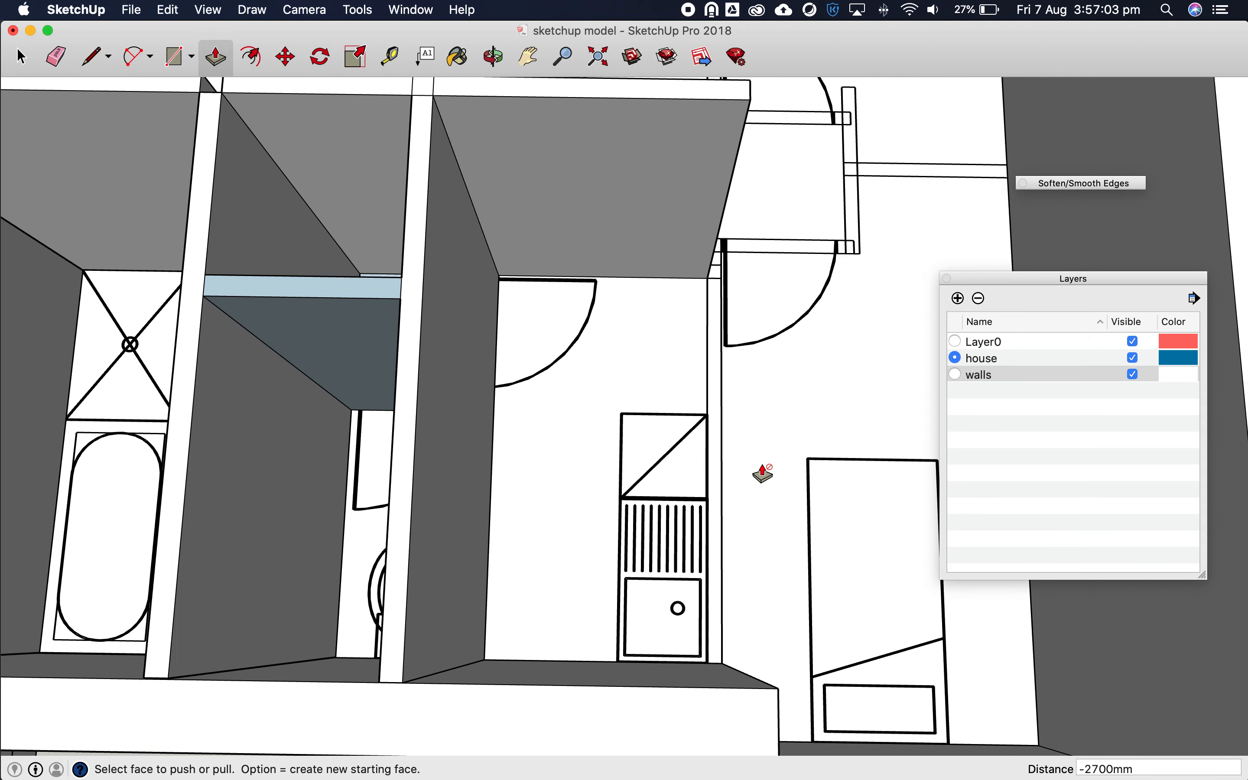
{"action": "left_click", "coordinate": [493, 58]}
{"action": "left_click_drag", "start_coordinate": [775, 428], "coordinate": [490, 435]}
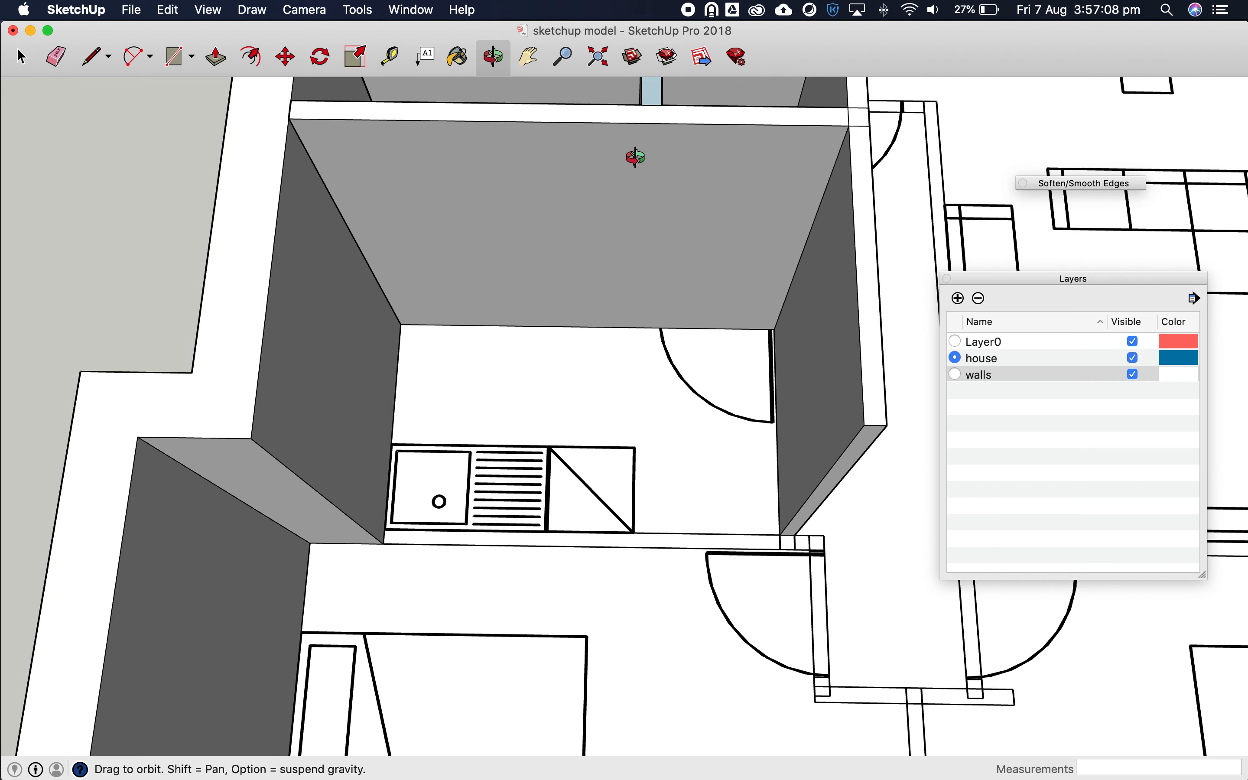
{"action": "left_click", "coordinate": [215, 58]}
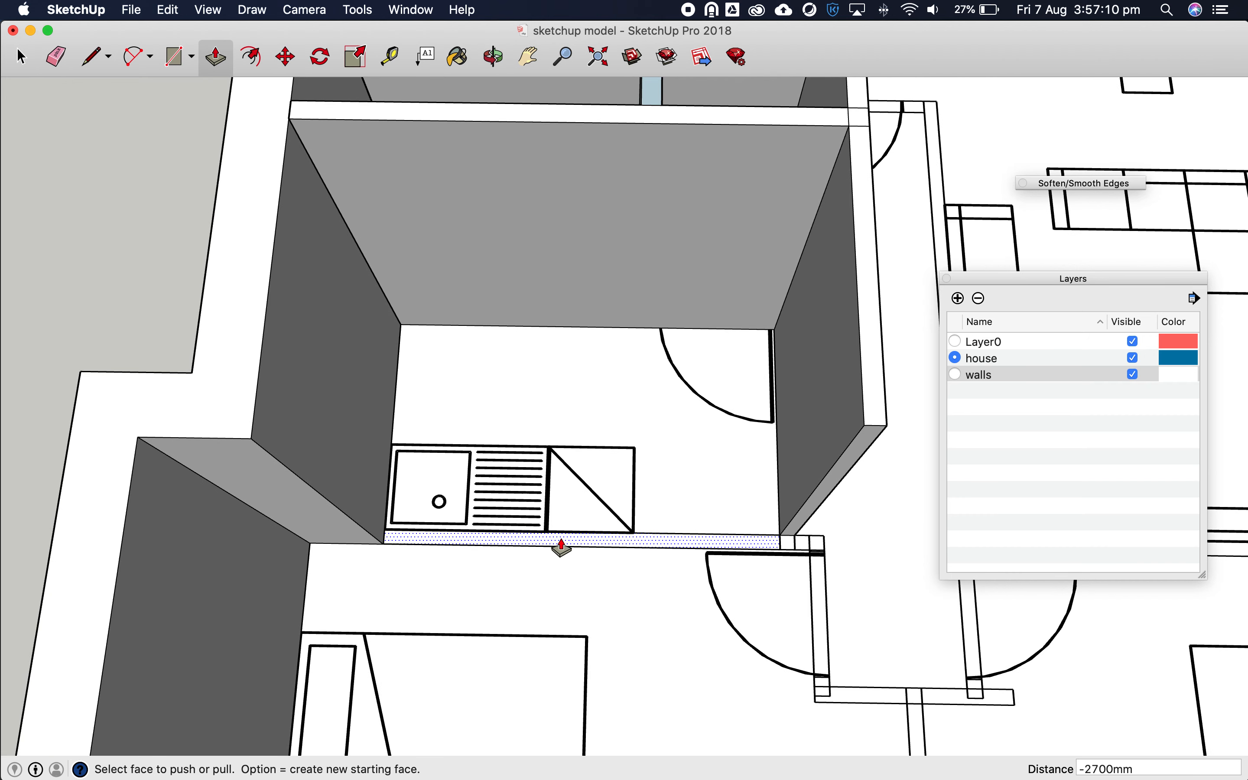
{"action": "left_click_drag", "start_coordinate": [425, 541], "coordinate": [244, 447]}
Extrude the two small squares at the laundry partition's corridor end, beside the bedroom door, up 2700 mm
{"action": "left_click_drag", "start_coordinate": [792, 555], "coordinate": [865, 447]}
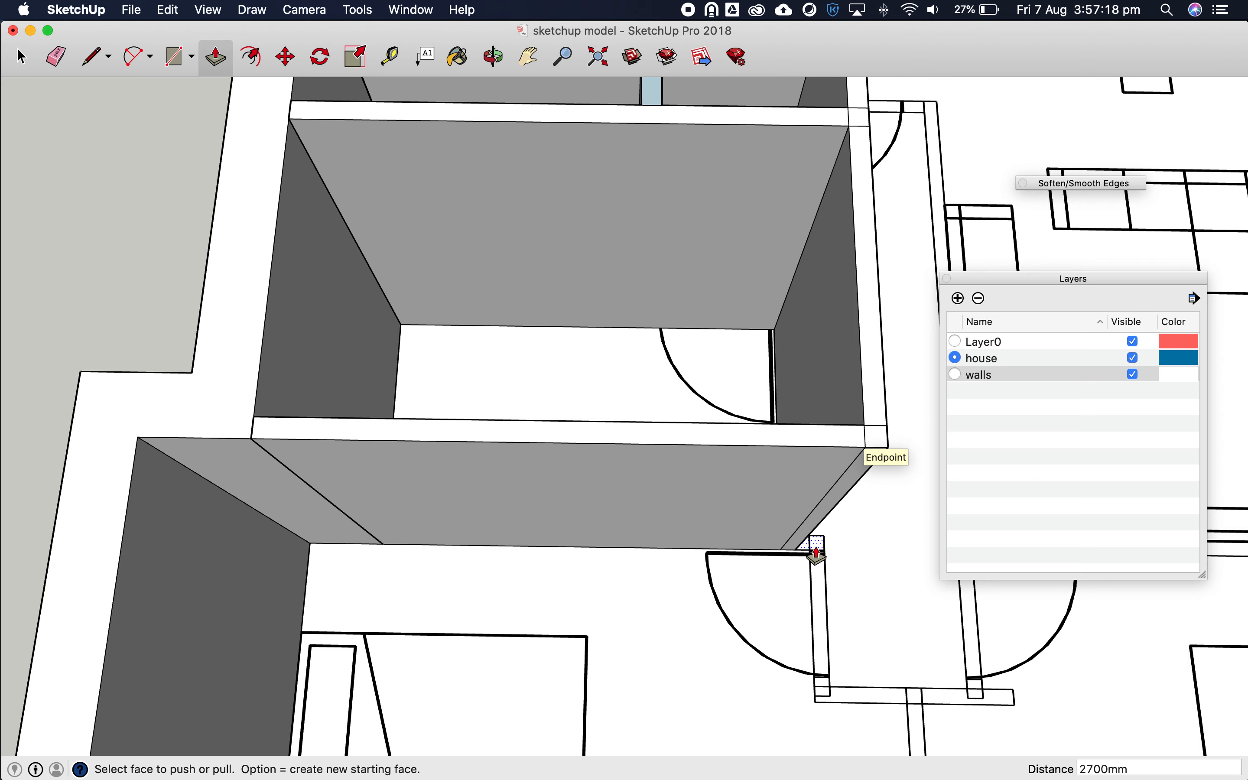
{"action": "left_click_drag", "start_coordinate": [816, 553], "coordinate": [886, 447]}
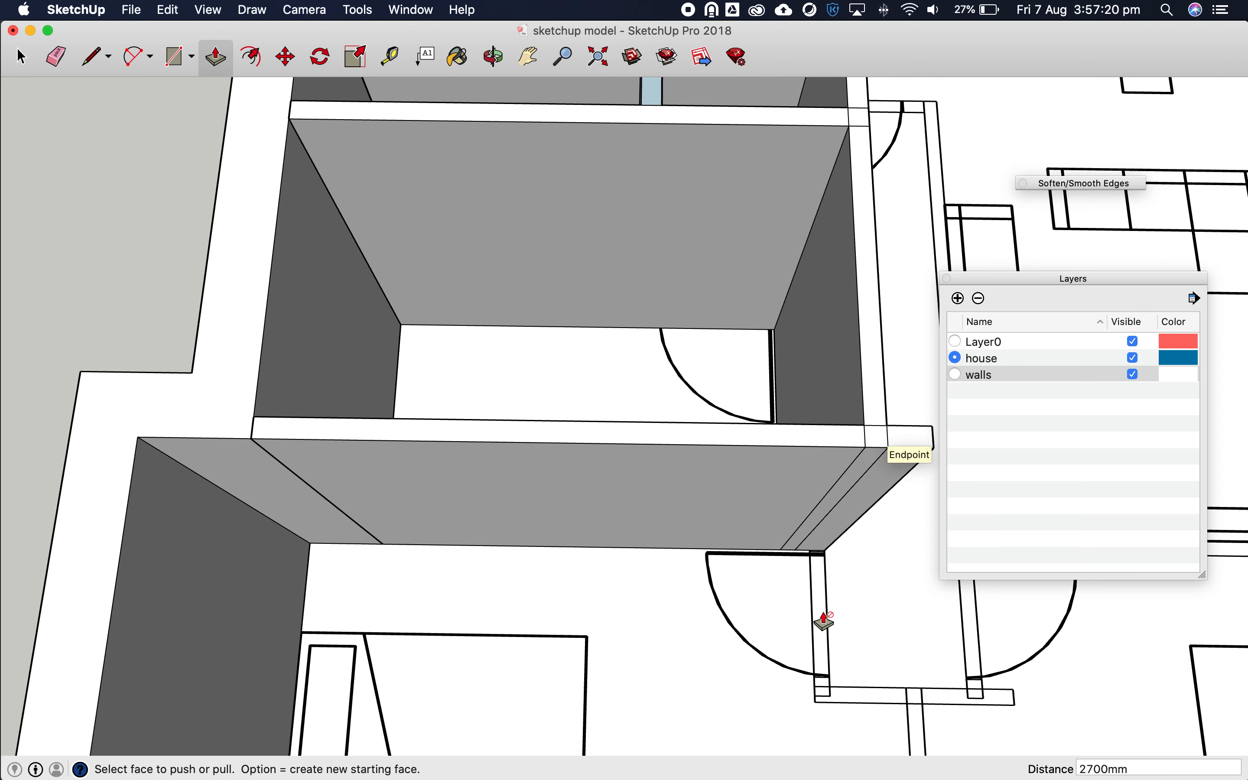
{"action": "scroll", "coordinate": [470, 521], "scroll_direction": "down", "scroll_amount": 4}
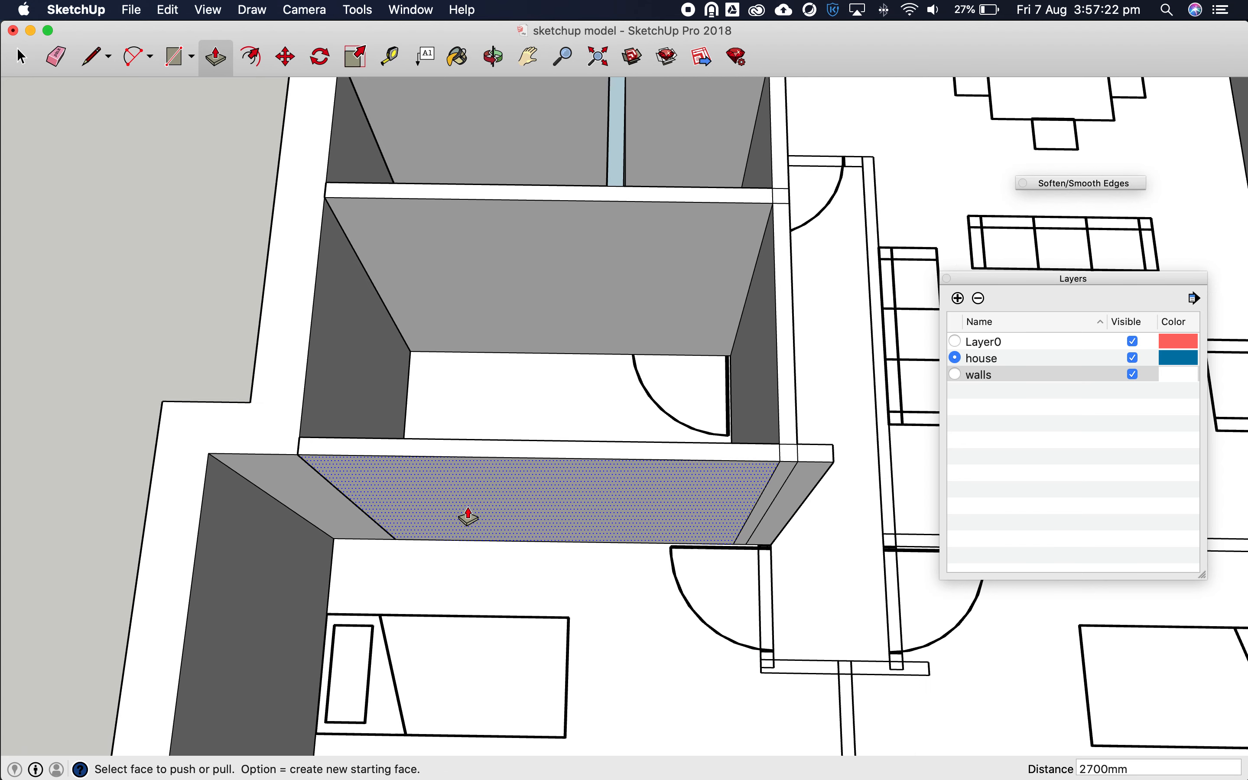
Extrude the small square left at the toilet door strip's end, beside the bathroom wall, up to the 2700 mm wall height
{"action": "scroll", "coordinate": [671, 487], "scroll_direction": "down", "scroll_amount": 5}
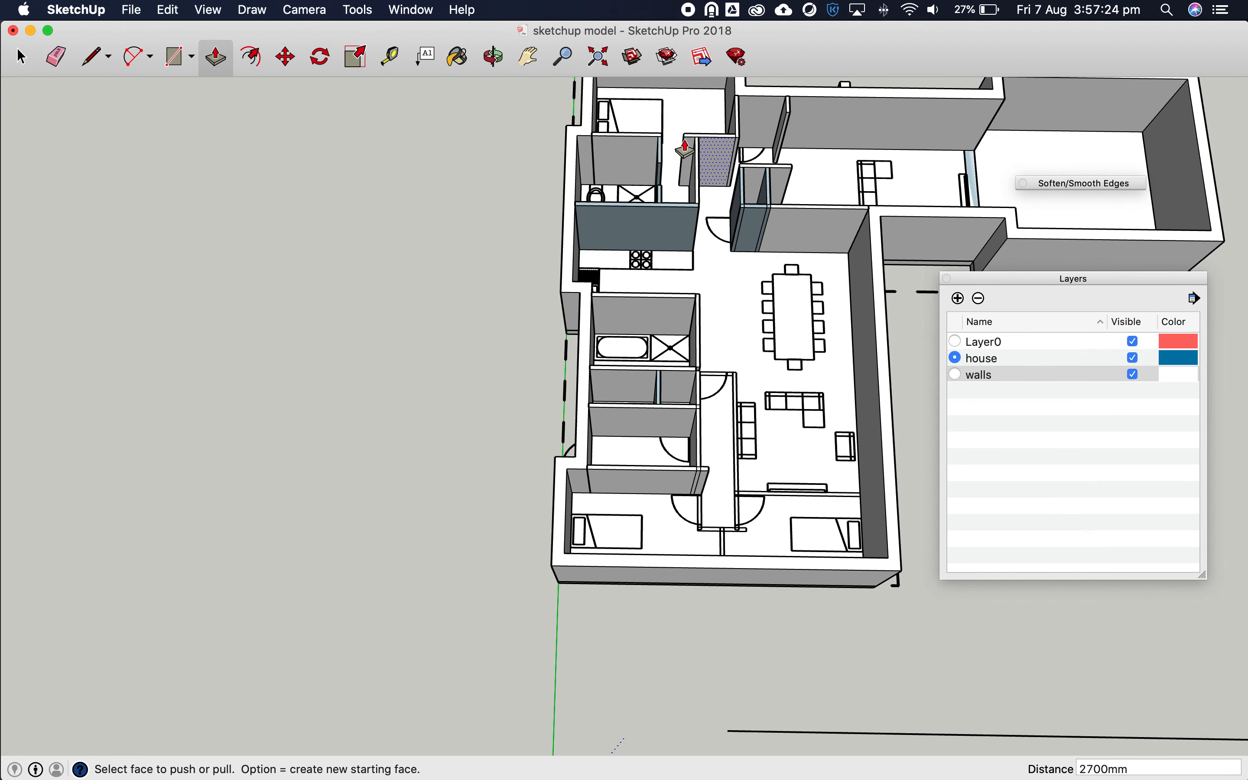
{"action": "left_click", "coordinate": [493, 53]}
{"action": "scroll", "coordinate": [286, 187], "scroll_direction": "down", "scroll_amount": 3}
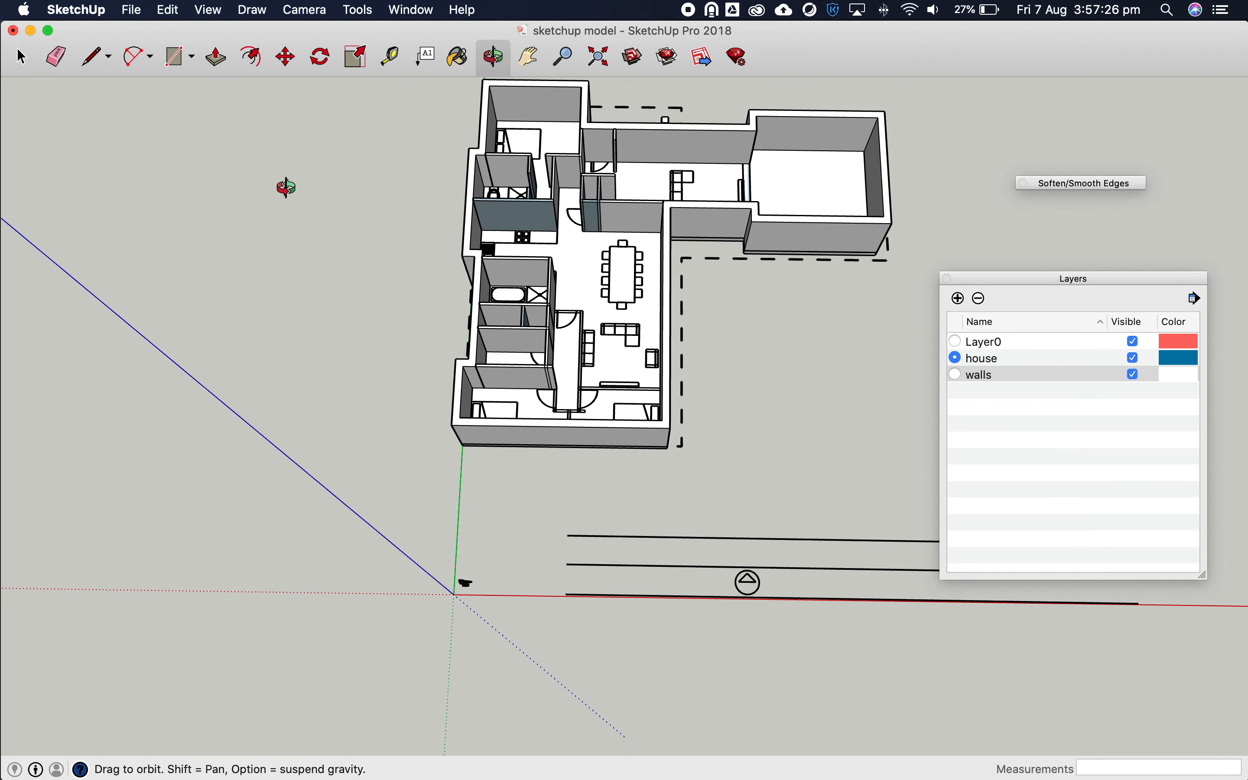
{"action": "scroll", "coordinate": [610, 309], "scroll_direction": "up", "scroll_amount": 5}
{"action": "left_click_drag", "start_coordinate": [727, 279], "coordinate": [440, 306]}
{"action": "scroll", "coordinate": [554, 458], "scroll_direction": "up", "scroll_amount": 5}
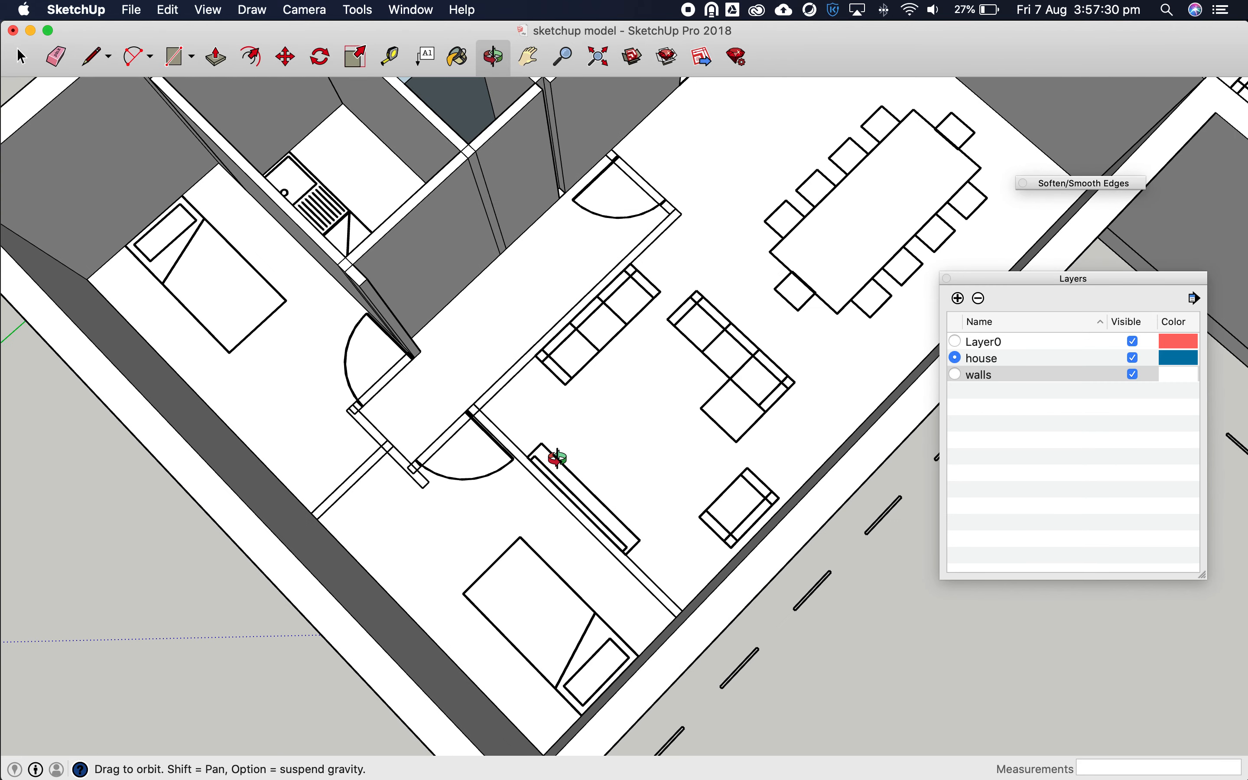
{"action": "scroll", "coordinate": [638, 120], "scroll_direction": "up", "scroll_amount": 5}
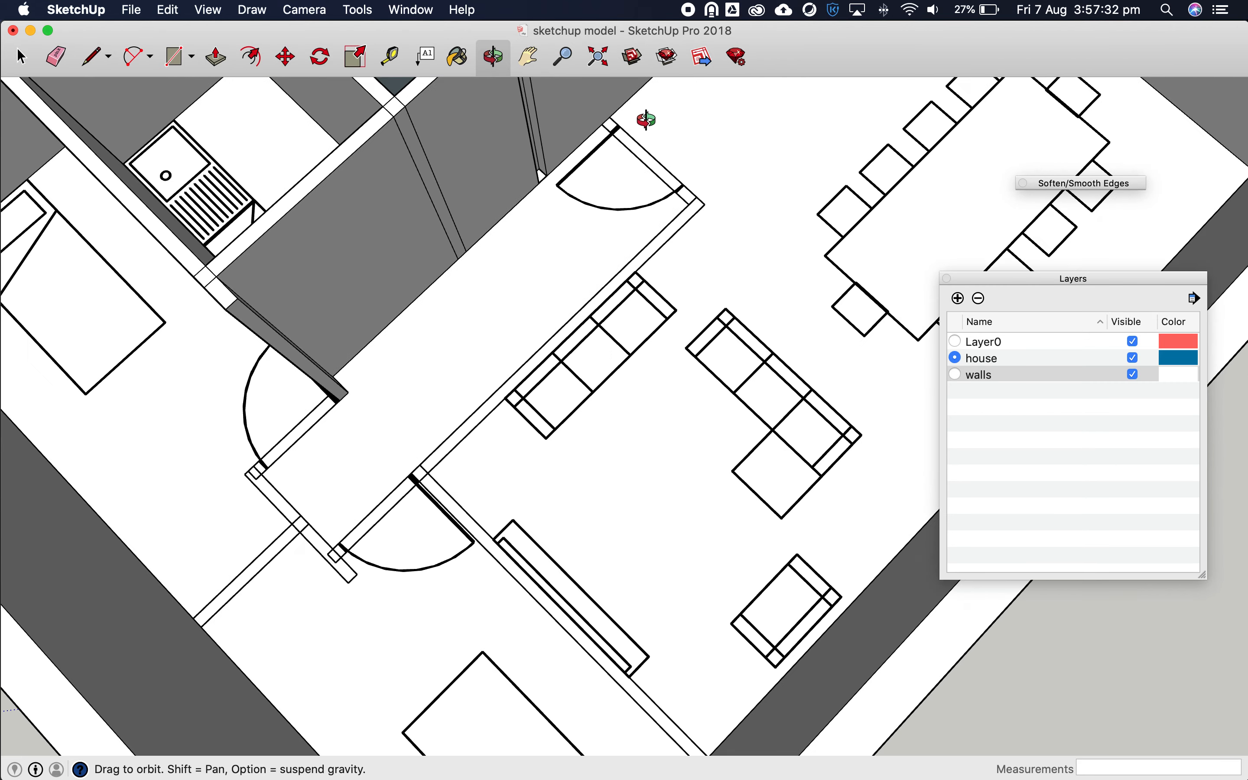
{"action": "scroll", "coordinate": [660, 229], "scroll_direction": "down", "scroll_amount": 4}
{"action": "scroll", "coordinate": [660, 228], "scroll_direction": "down", "scroll_amount": 5}
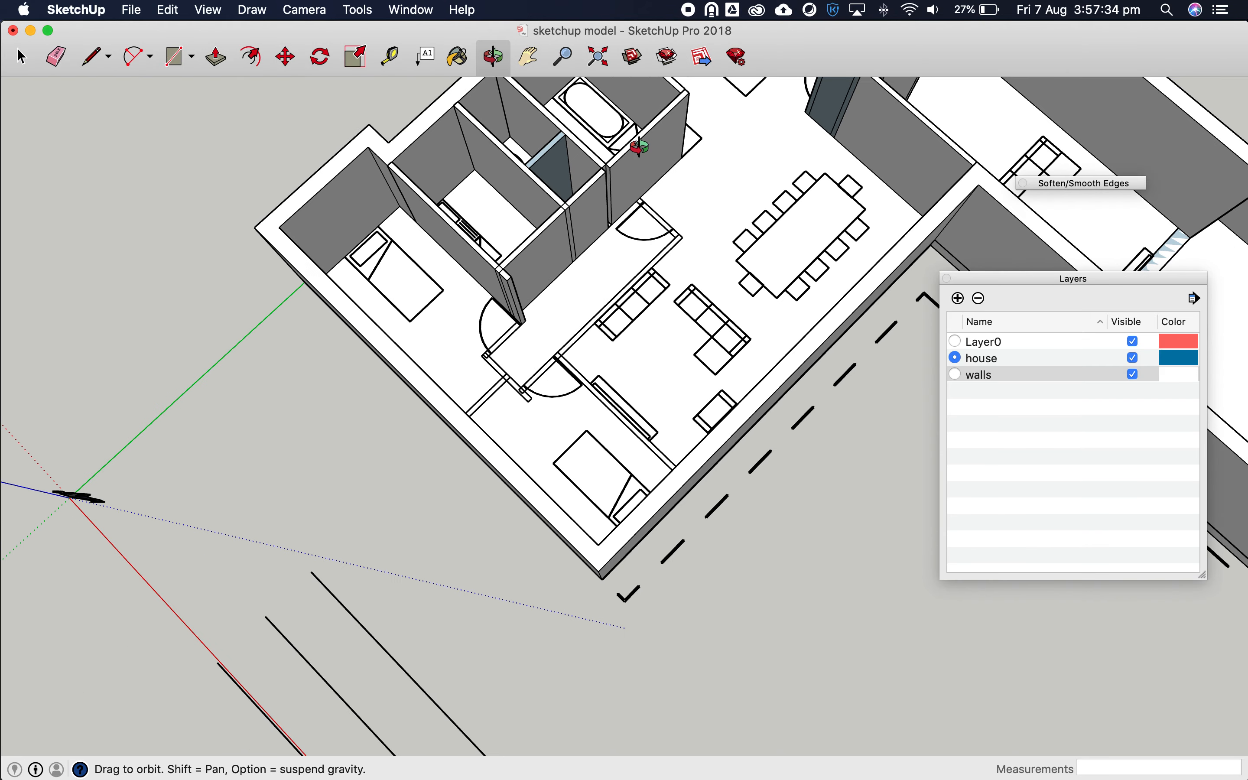
{"action": "scroll", "coordinate": [624, 156], "scroll_direction": "up", "scroll_amount": 8}
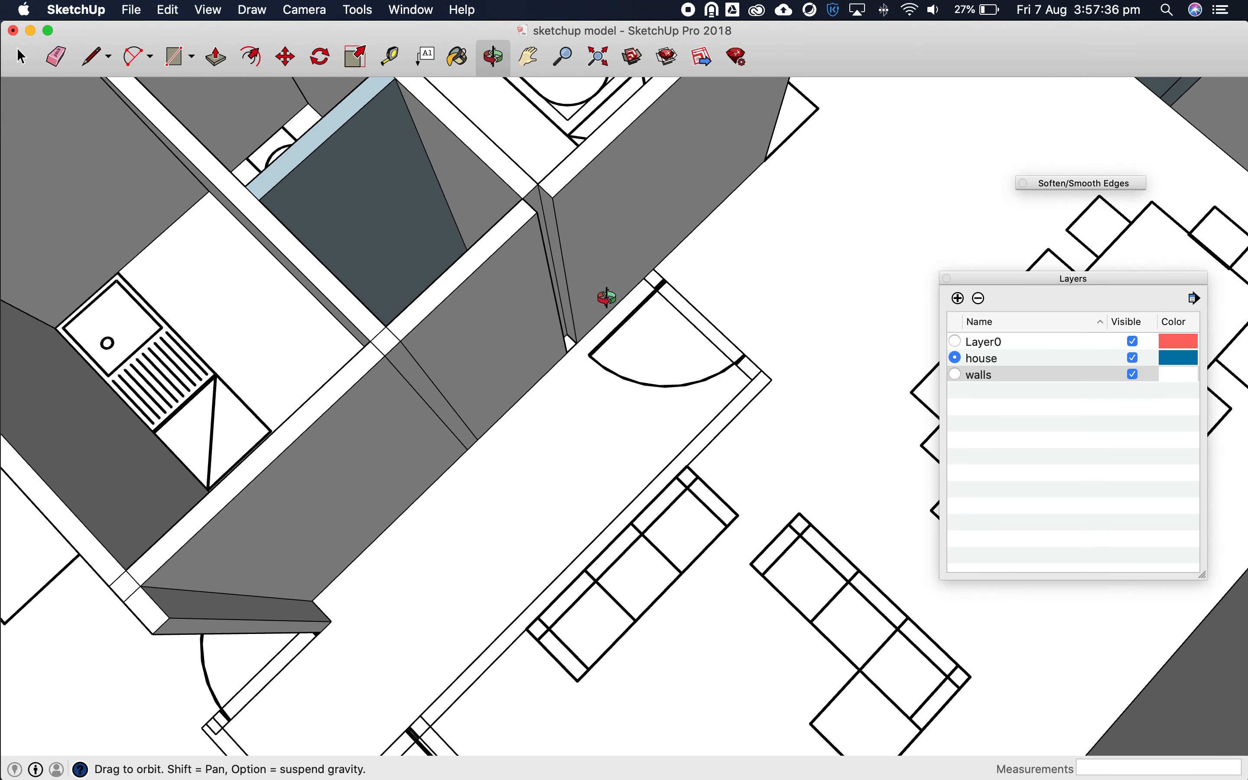
{"action": "scroll", "coordinate": [608, 298], "scroll_direction": "up", "scroll_amount": 2}
{"action": "left_click", "coordinate": [227, 67]}
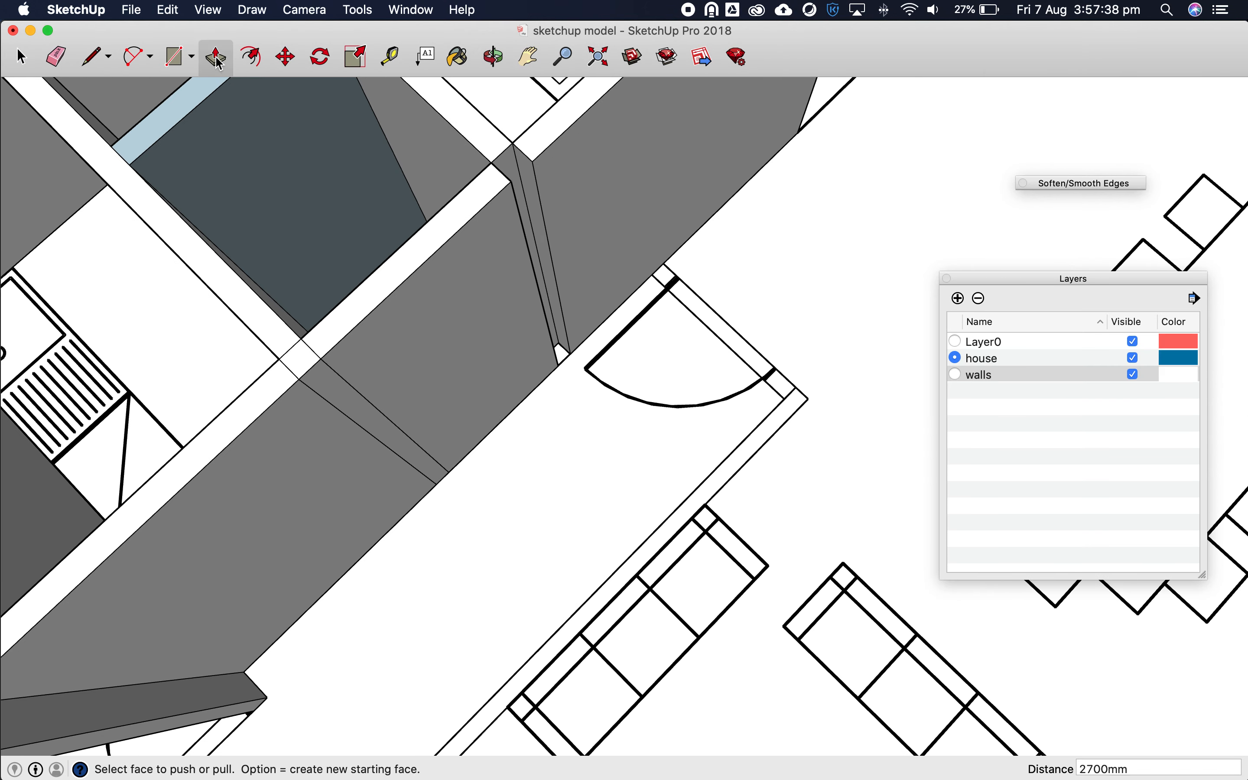
{"action": "left_click", "coordinate": [565, 361]}
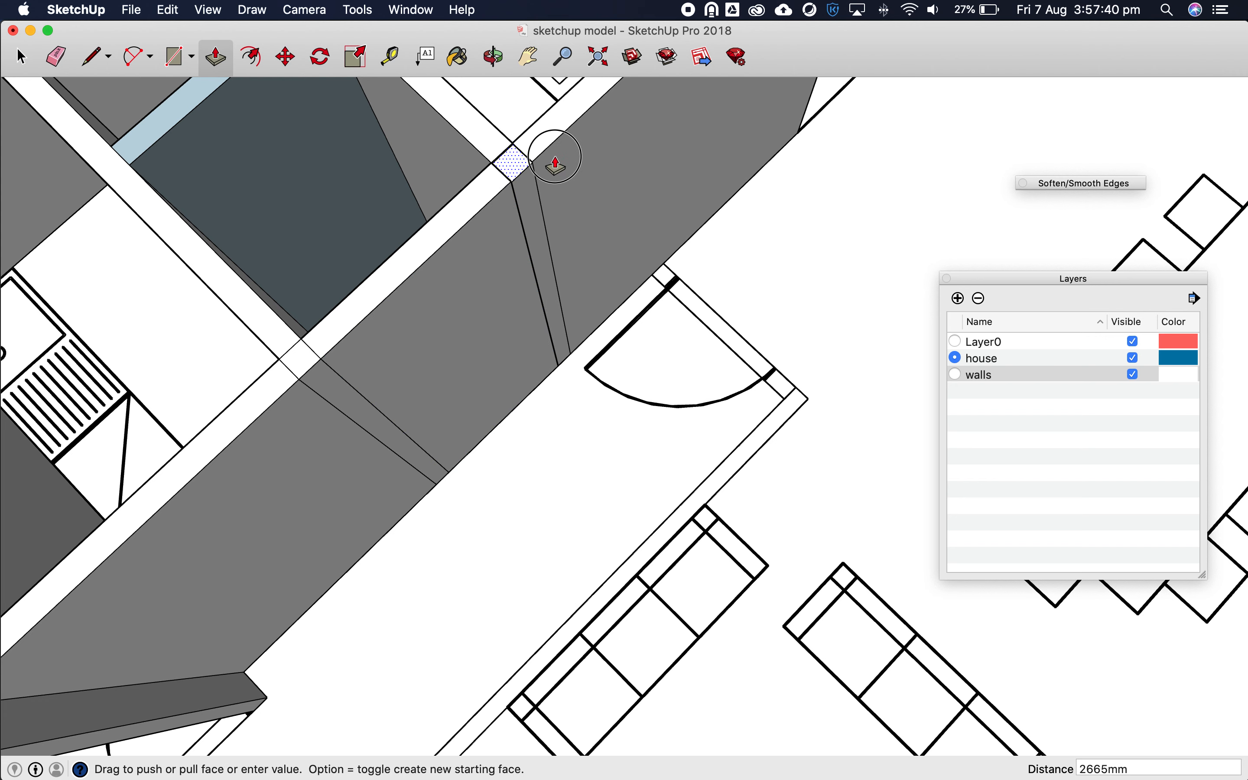
{"action": "left_click", "coordinate": [554, 145]}
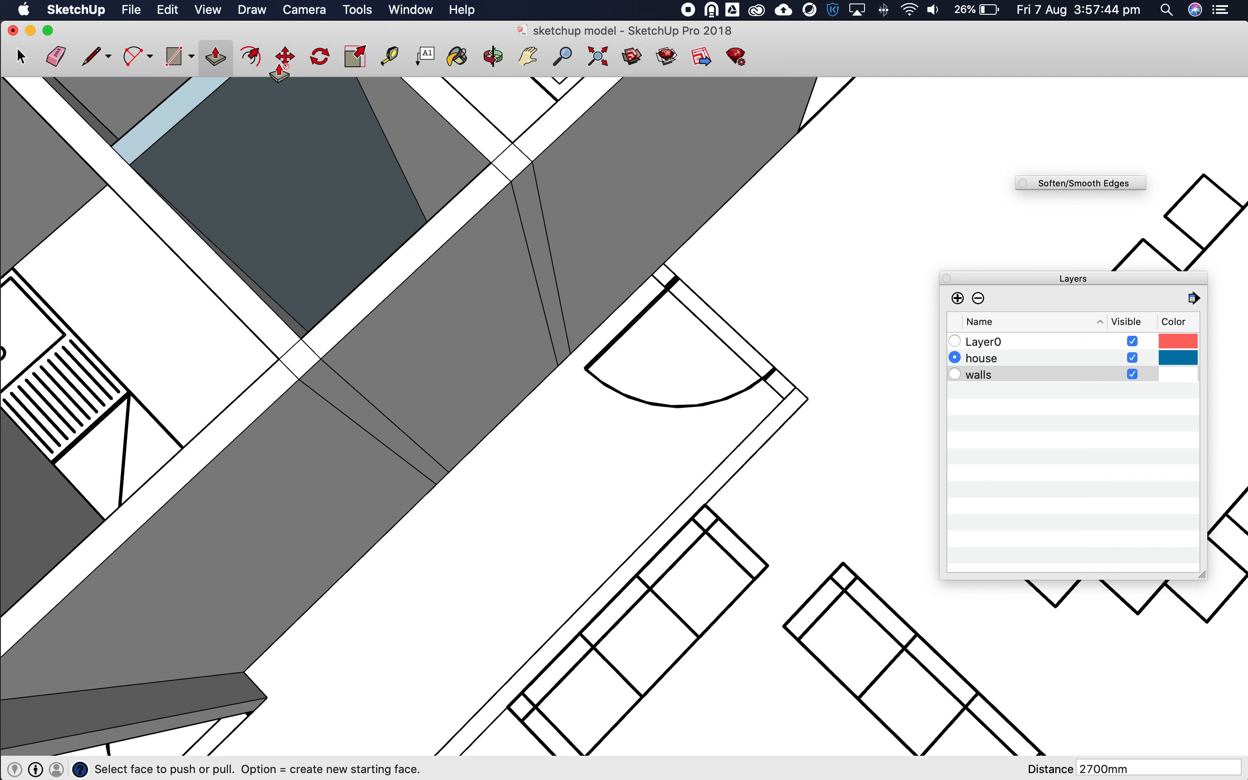
Draw a rectangle of 1100 mm by about 100 mm over the wall strip at the door into the corridor from the living area
{"action": "left_click", "coordinate": [178, 58]}
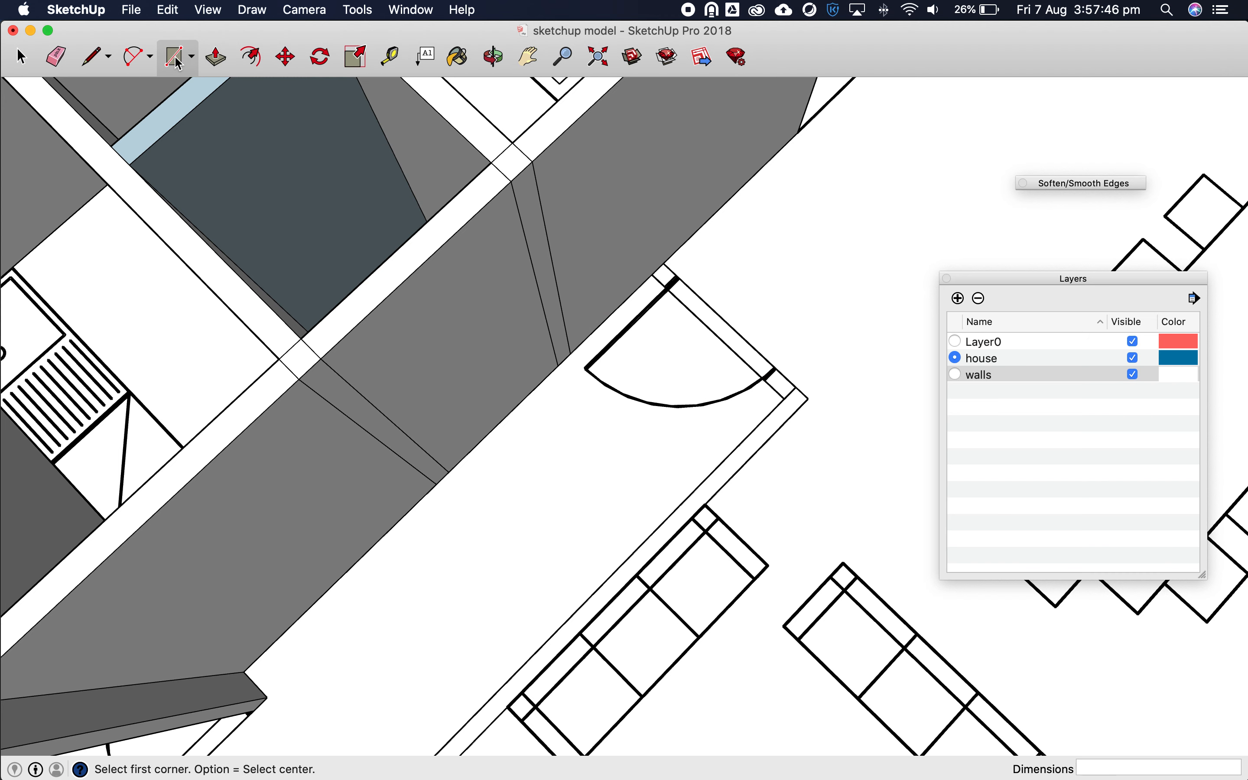
{"action": "left_click", "coordinate": [664, 263]}
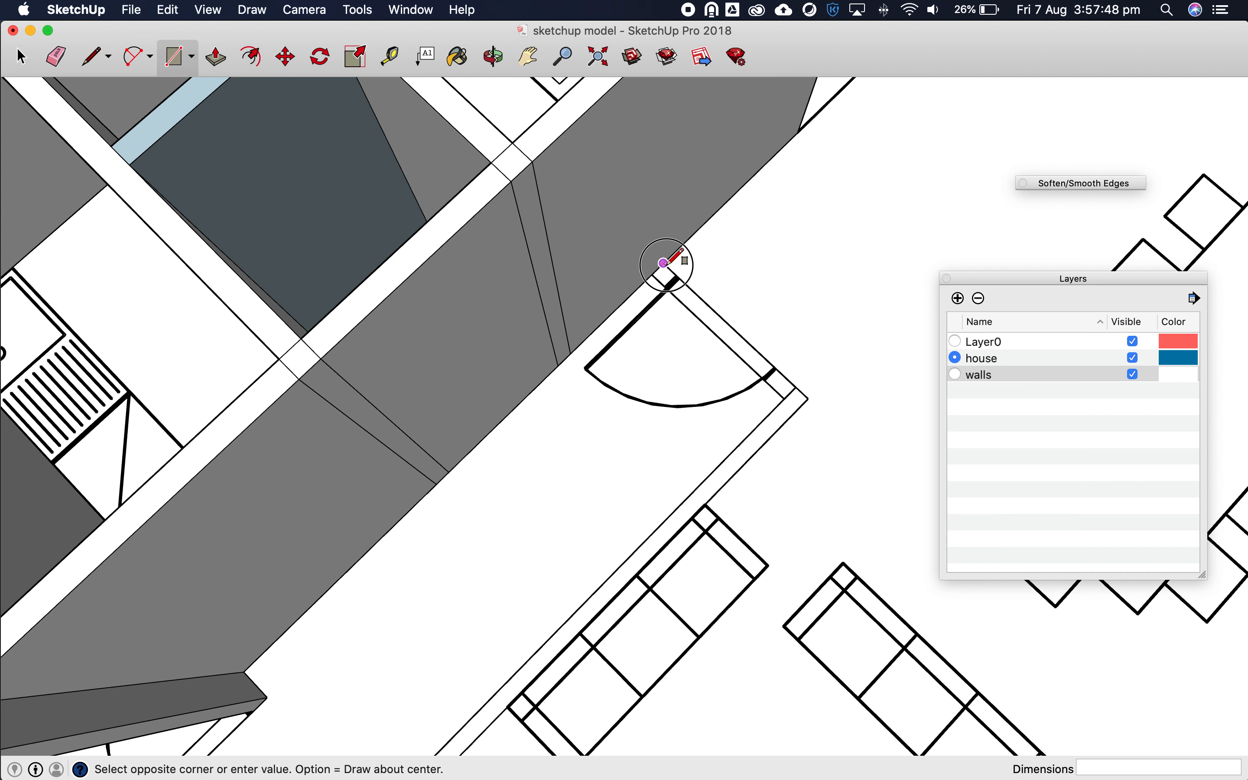
{"action": "left_click", "coordinate": [785, 399]}
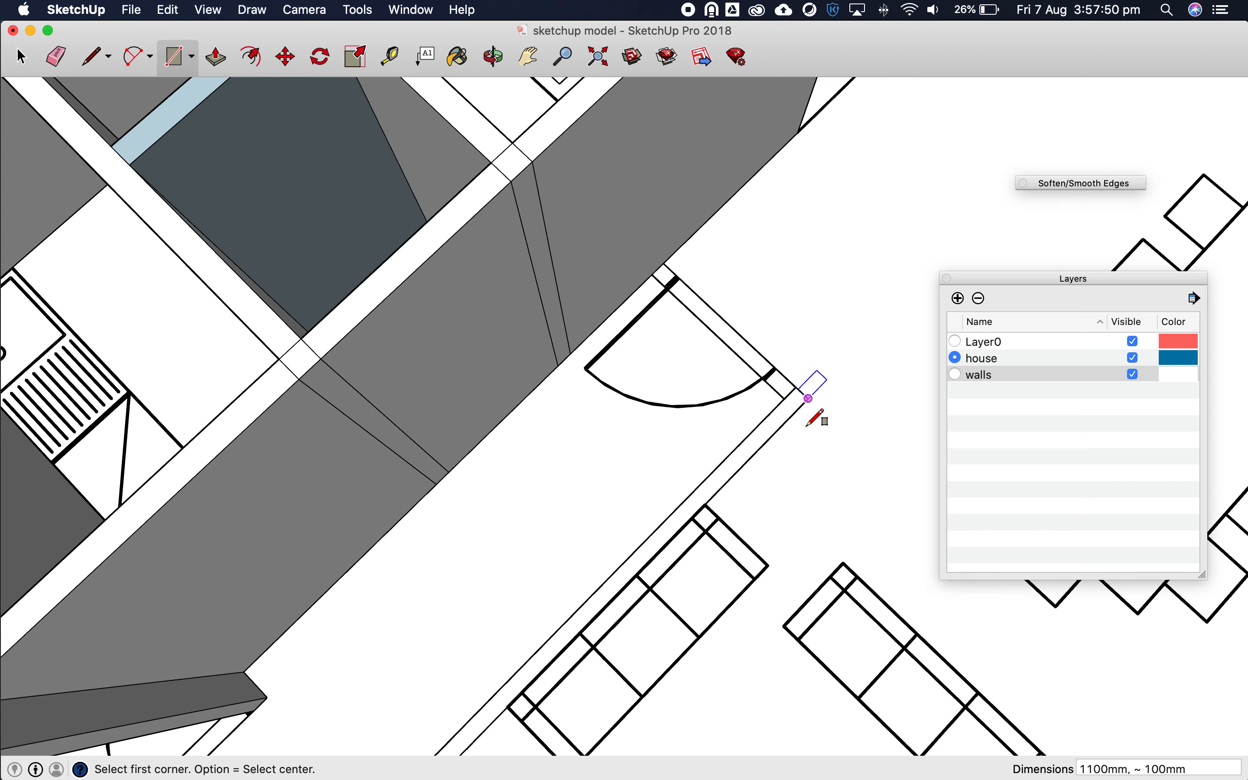
Draw a rectangle of about 4400 mm by 100 mm over the corridor's long living-room wall, past the second bedroom's door to the corridor end
{"action": "scroll", "coordinate": [792, 433], "scroll_direction": "up", "scroll_amount": 3}
{"action": "scroll", "coordinate": [825, 415], "scroll_direction": "down", "scroll_amount": 5}
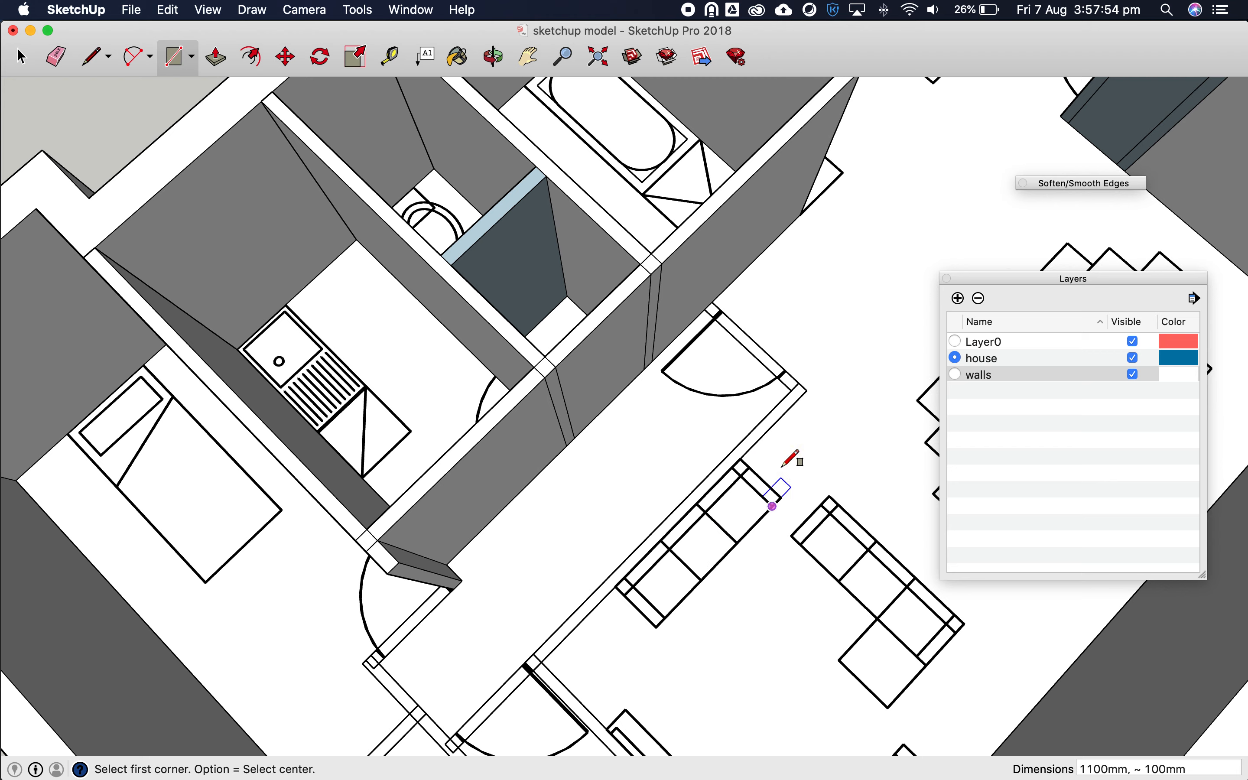
{"action": "left_click", "coordinate": [799, 382]}
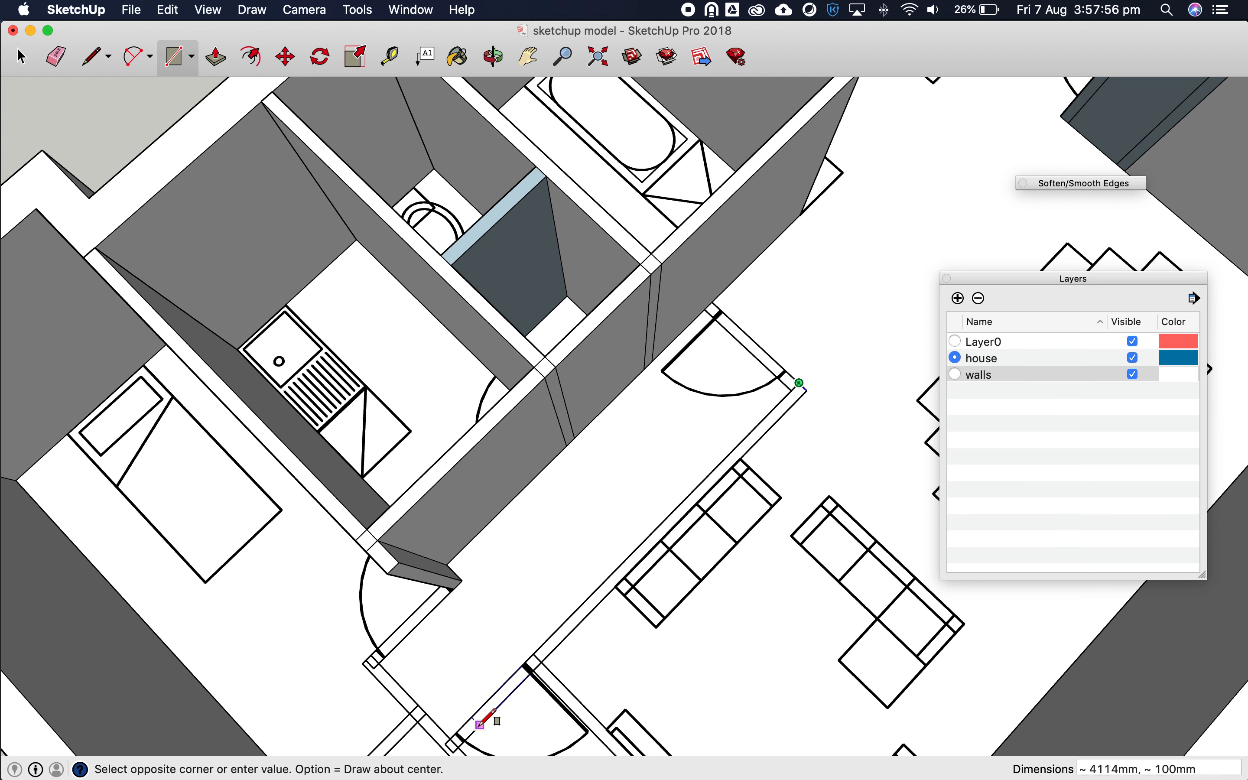
{"action": "scroll", "coordinate": [456, 751], "scroll_direction": "up", "scroll_amount": 6}
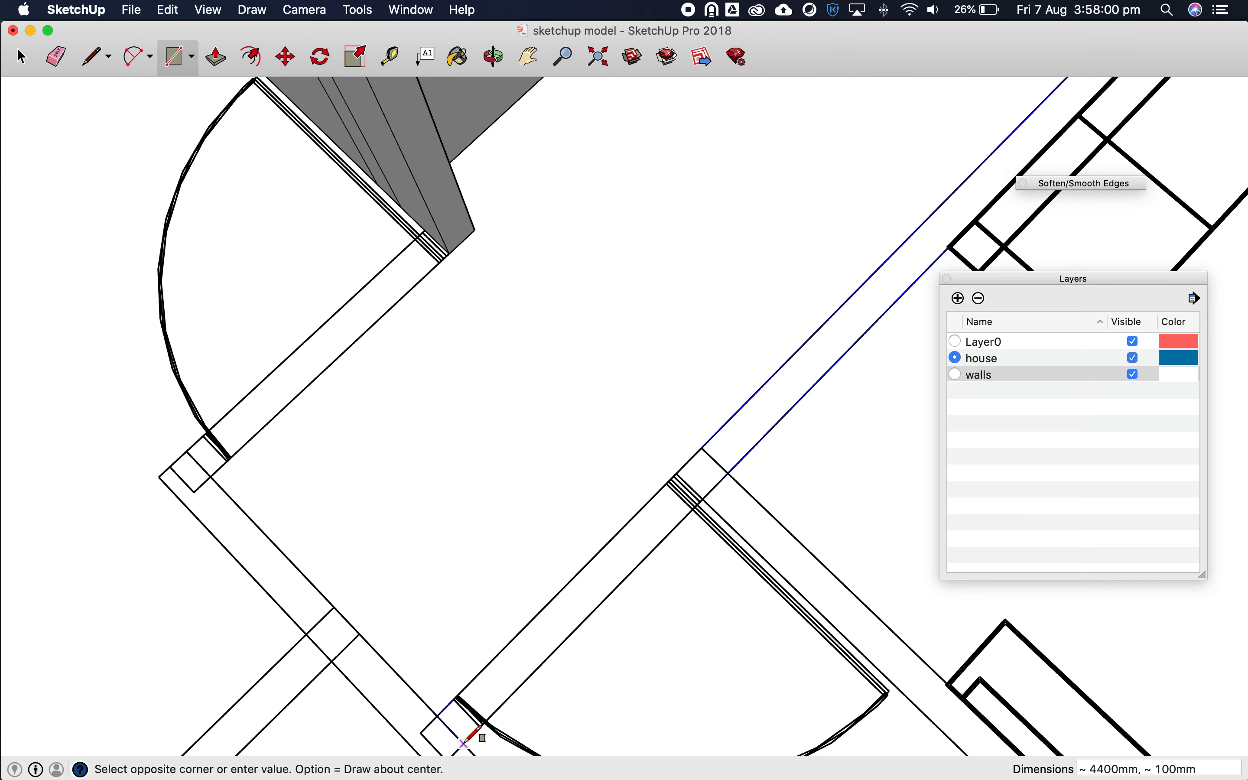
{"action": "left_click", "coordinate": [464, 742]}
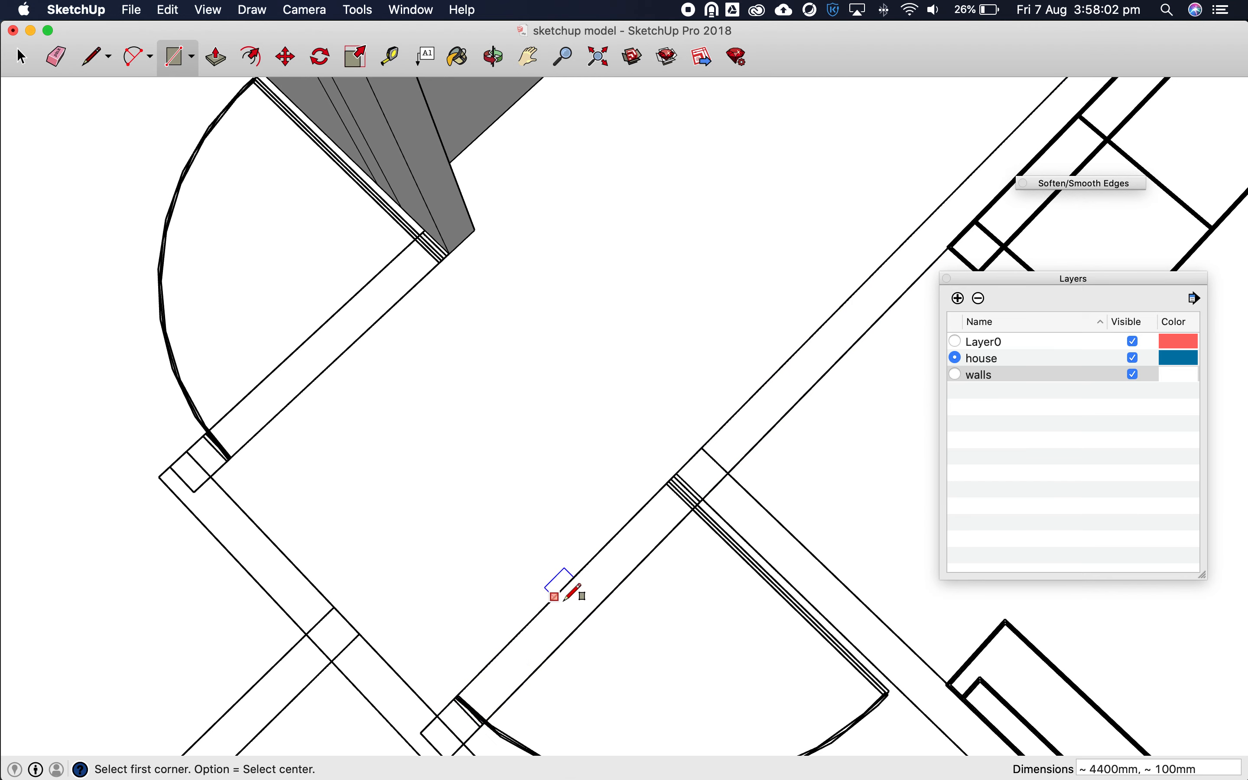
Extrude the corridor entrance strip and the long corridor wall beside the sofas up 2700 mm, matching the neighbouring walls
{"action": "scroll", "coordinate": [495, 517], "scroll_direction": "down", "scroll_amount": 6}
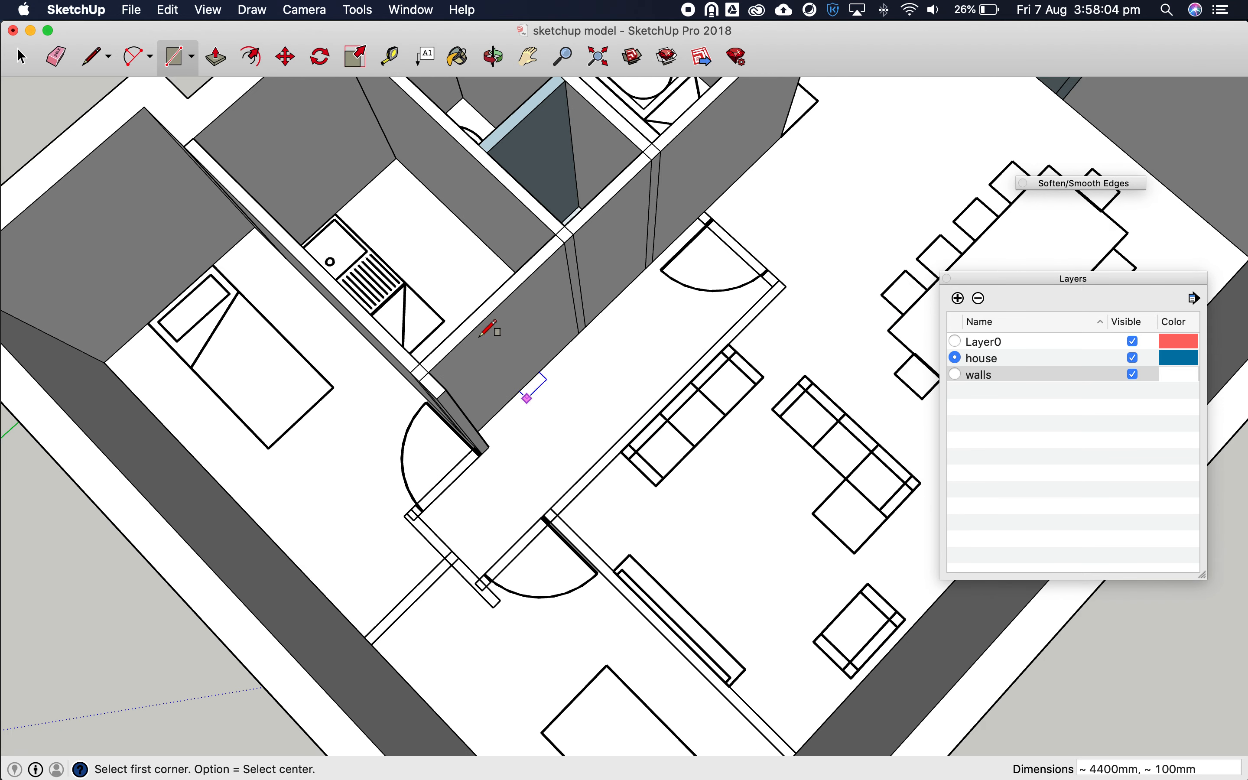
{"action": "left_click", "coordinate": [215, 58]}
{"action": "left_click_drag", "start_coordinate": [738, 256], "coordinate": [645, 176]}
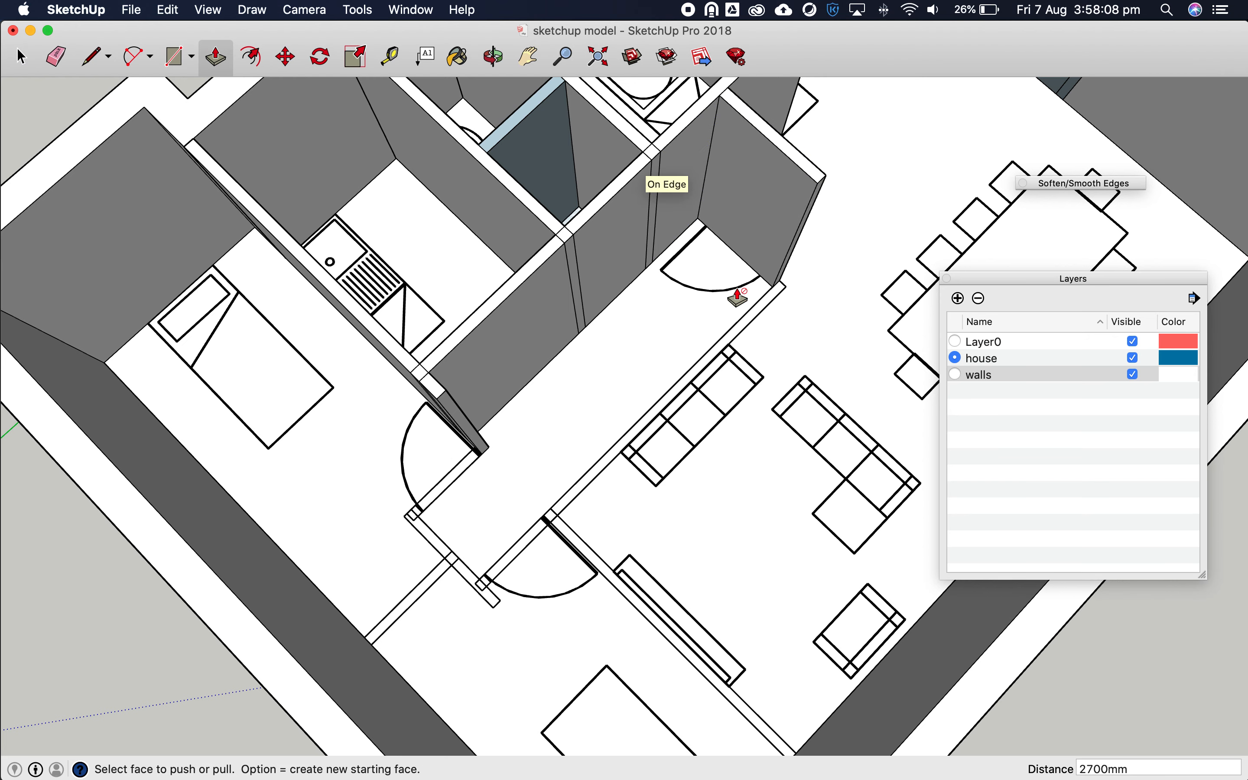
{"action": "left_click_drag", "start_coordinate": [750, 309], "coordinate": [772, 155]}
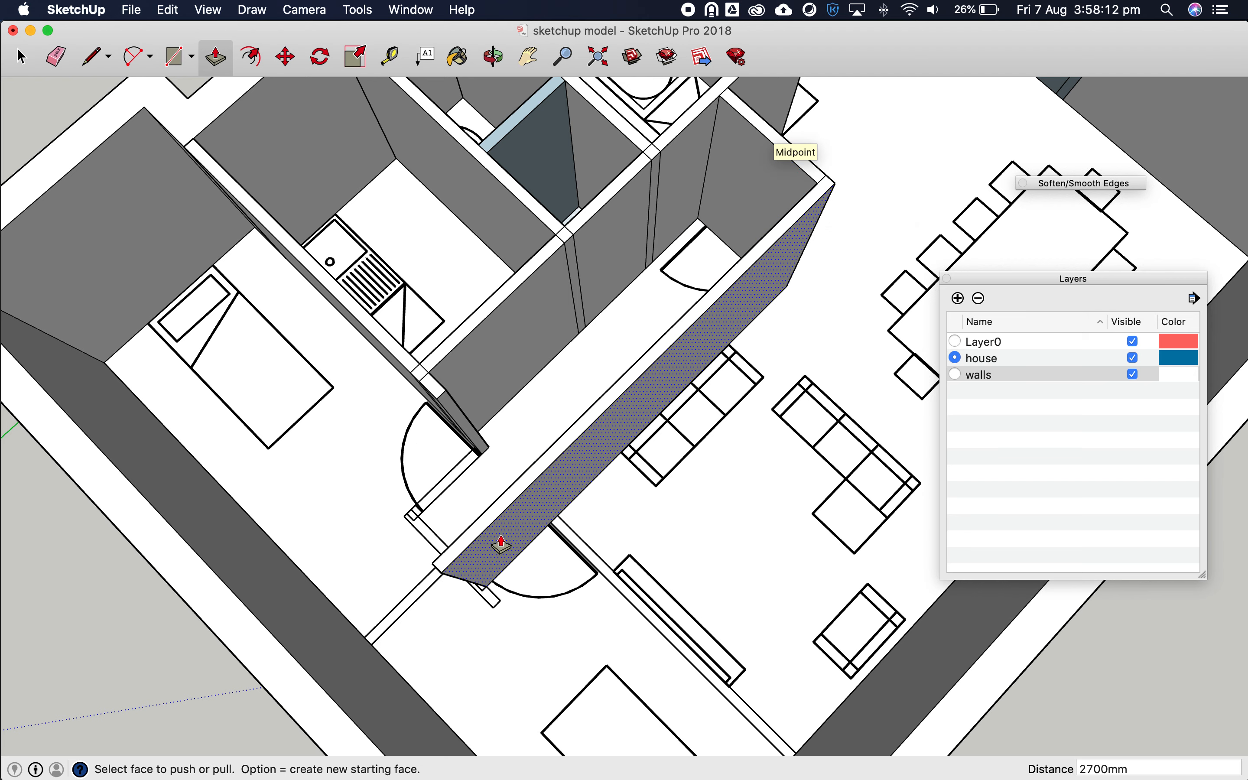
Draw a rectangle of about 900 mm by 100 mm over the wall strip at the bedroom door beside the laundry partition
{"action": "left_click", "coordinate": [176, 60]}
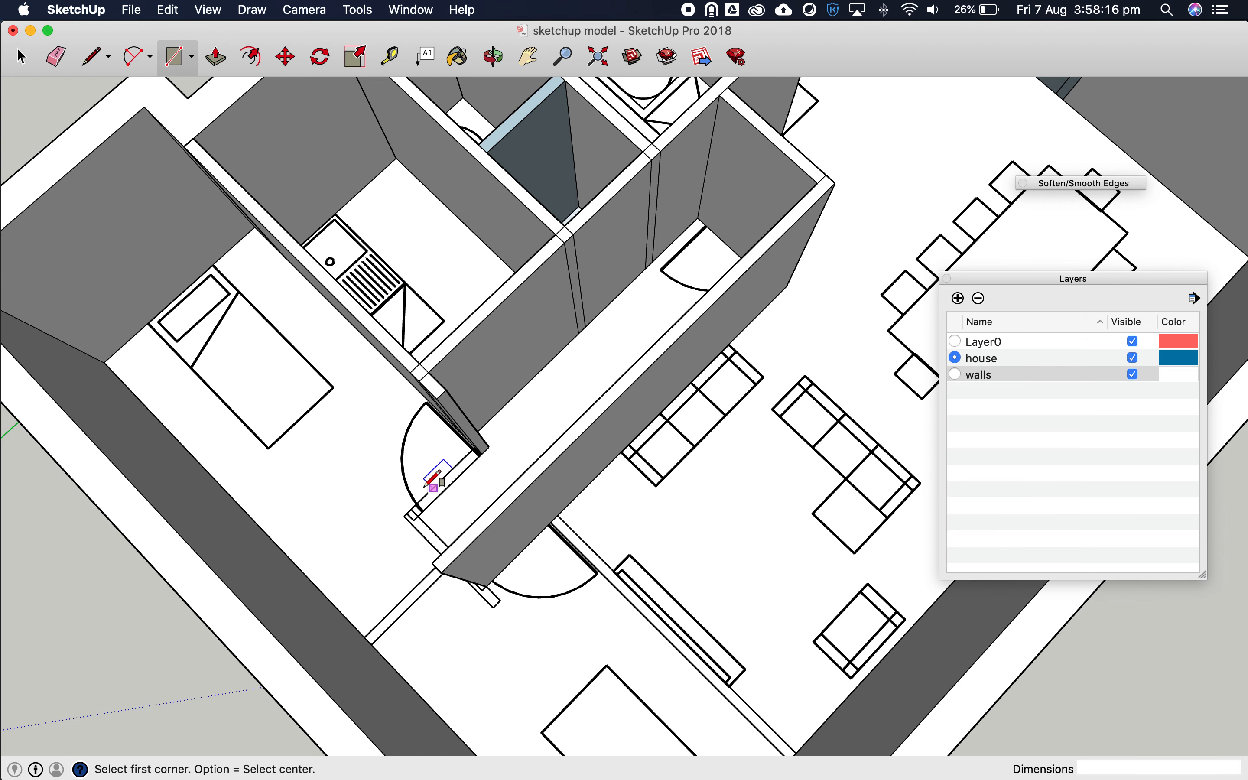
{"action": "scroll", "coordinate": [412, 587], "scroll_direction": "up", "scroll_amount": 5}
{"action": "scroll", "coordinate": [410, 604], "scroll_direction": "up", "scroll_amount": 2}
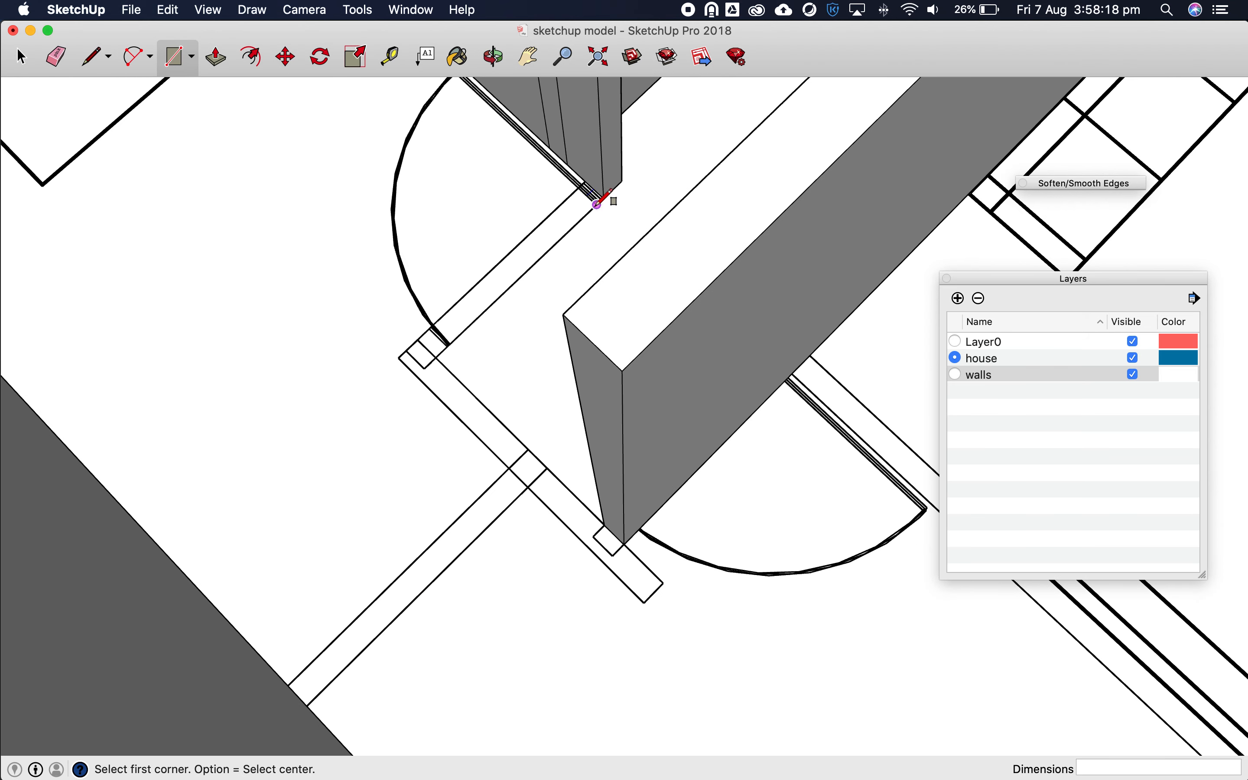
{"action": "scroll", "coordinate": [604, 198], "scroll_direction": "up", "scroll_amount": 5}
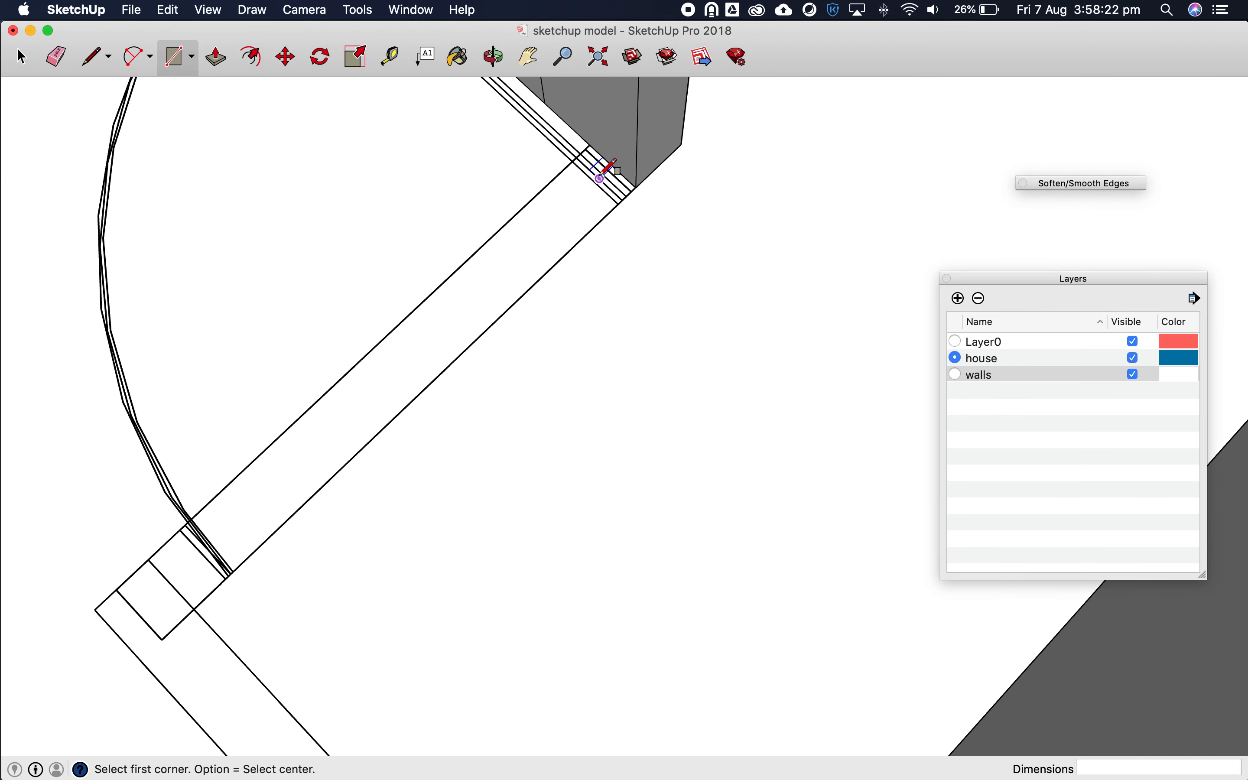
{"action": "left_click", "coordinate": [637, 187]}
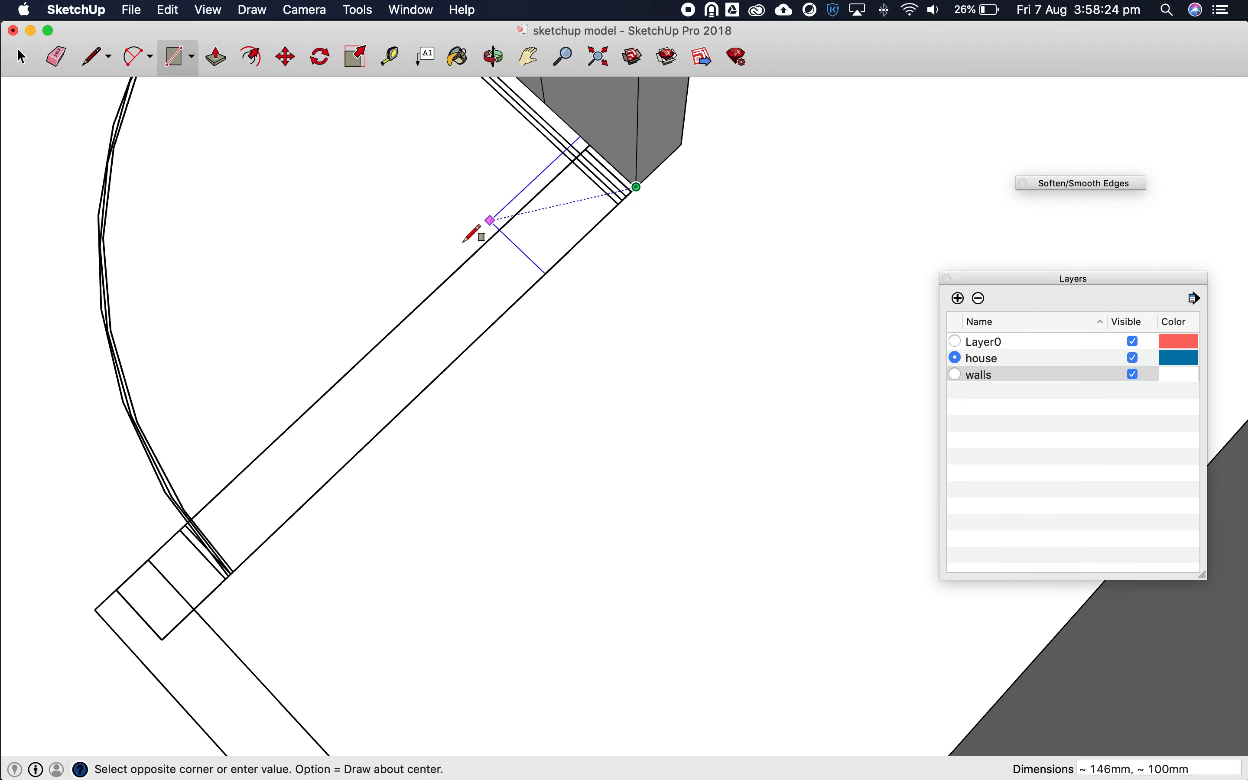
{"action": "left_click", "coordinate": [151, 560]}
Draw a 1300 mm by 100 mm rectangle over the short wall closing the corridor's end between the two bedroom doors
{"action": "scroll", "coordinate": [202, 567], "scroll_direction": "down", "scroll_amount": 2}
{"action": "scroll", "coordinate": [201, 558], "scroll_direction": "down", "scroll_amount": 3}
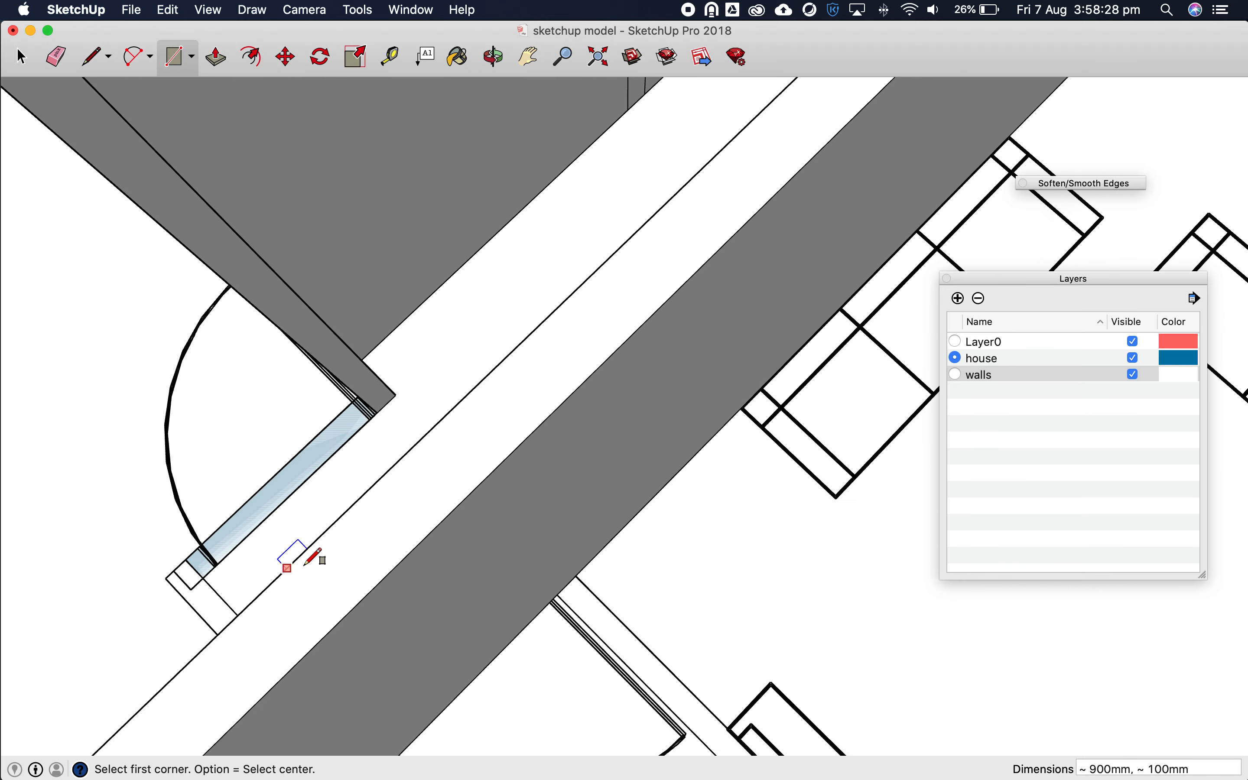
{"action": "scroll", "coordinate": [177, 620], "scroll_direction": "up", "scroll_amount": 3}
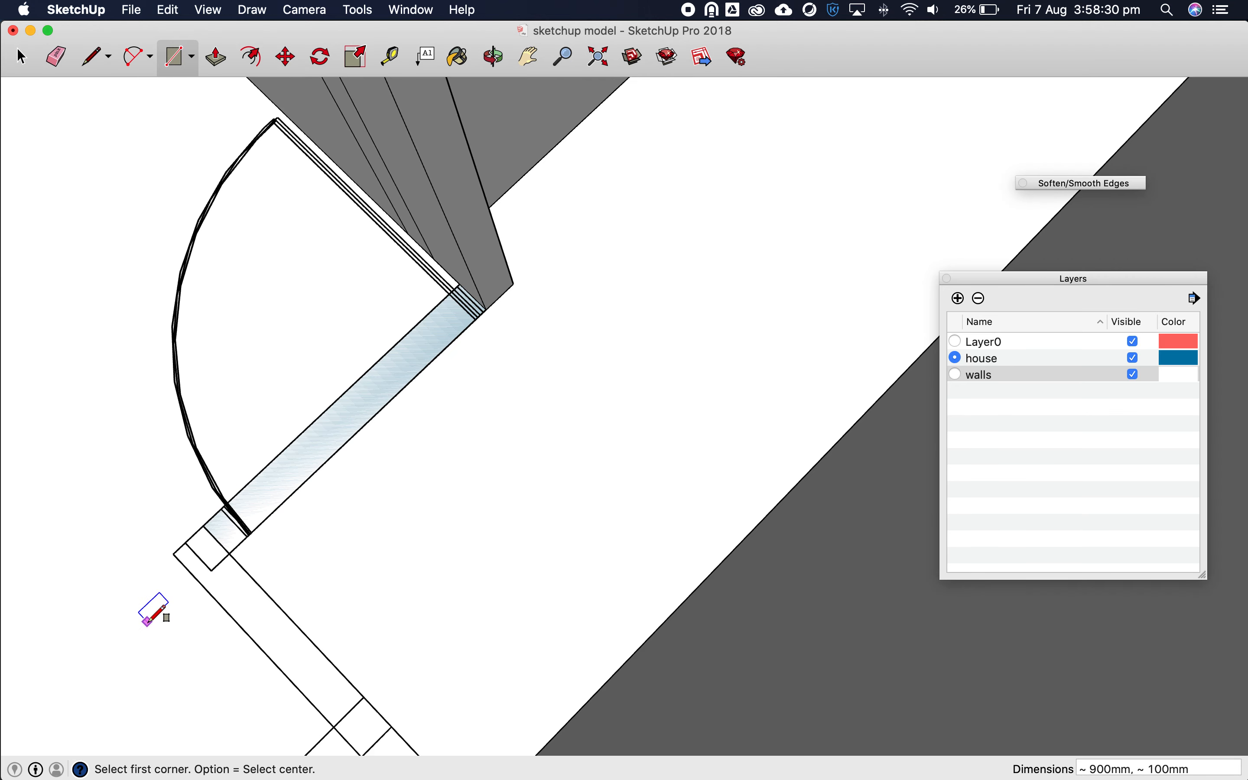
{"action": "left_click", "coordinate": [494, 57]}
{"action": "left_click_drag", "start_coordinate": [616, 423], "coordinate": [729, 634]}
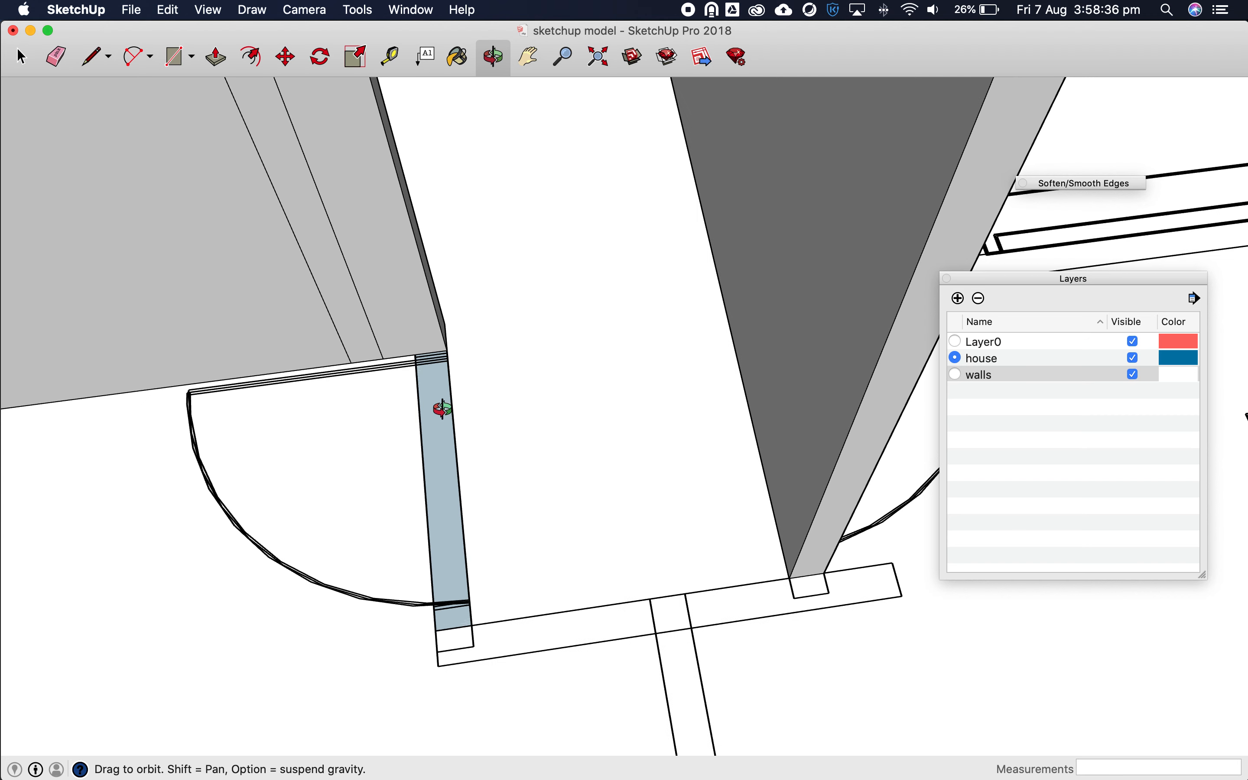
{"action": "left_click", "coordinate": [176, 57]}
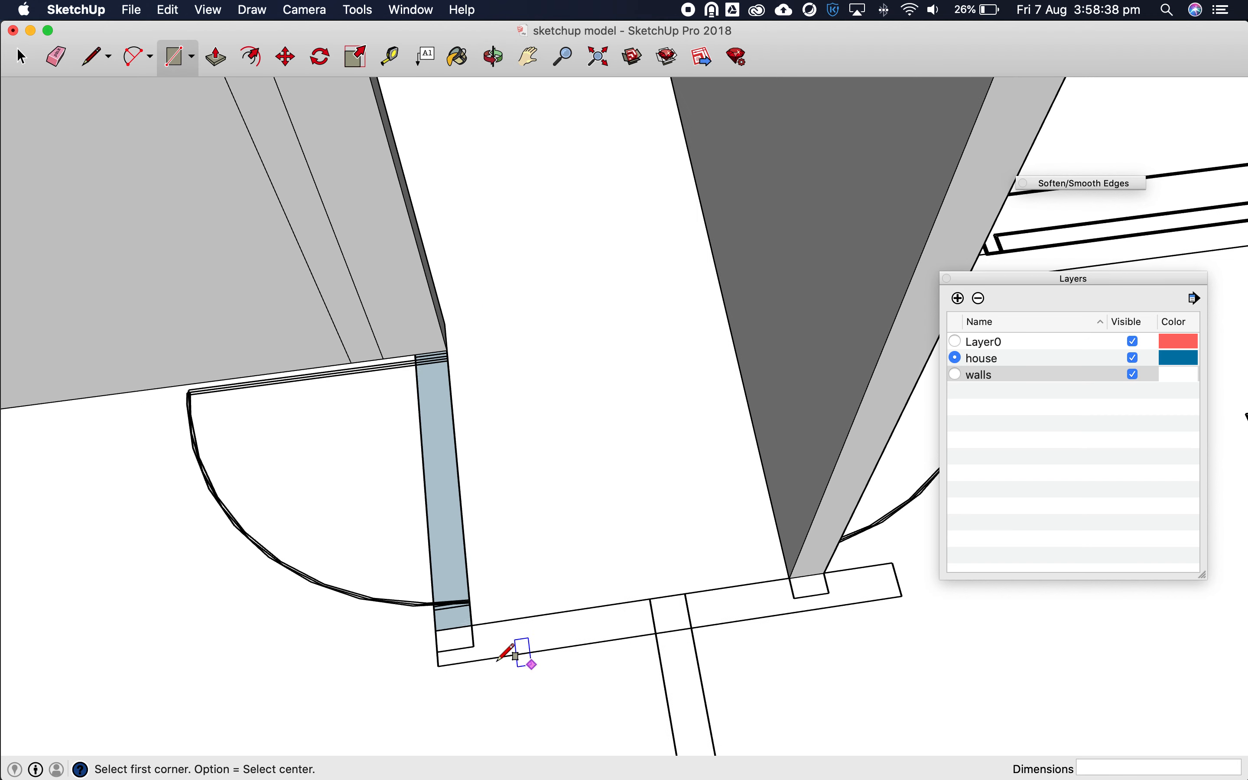
{"action": "left_click", "coordinate": [435, 631]}
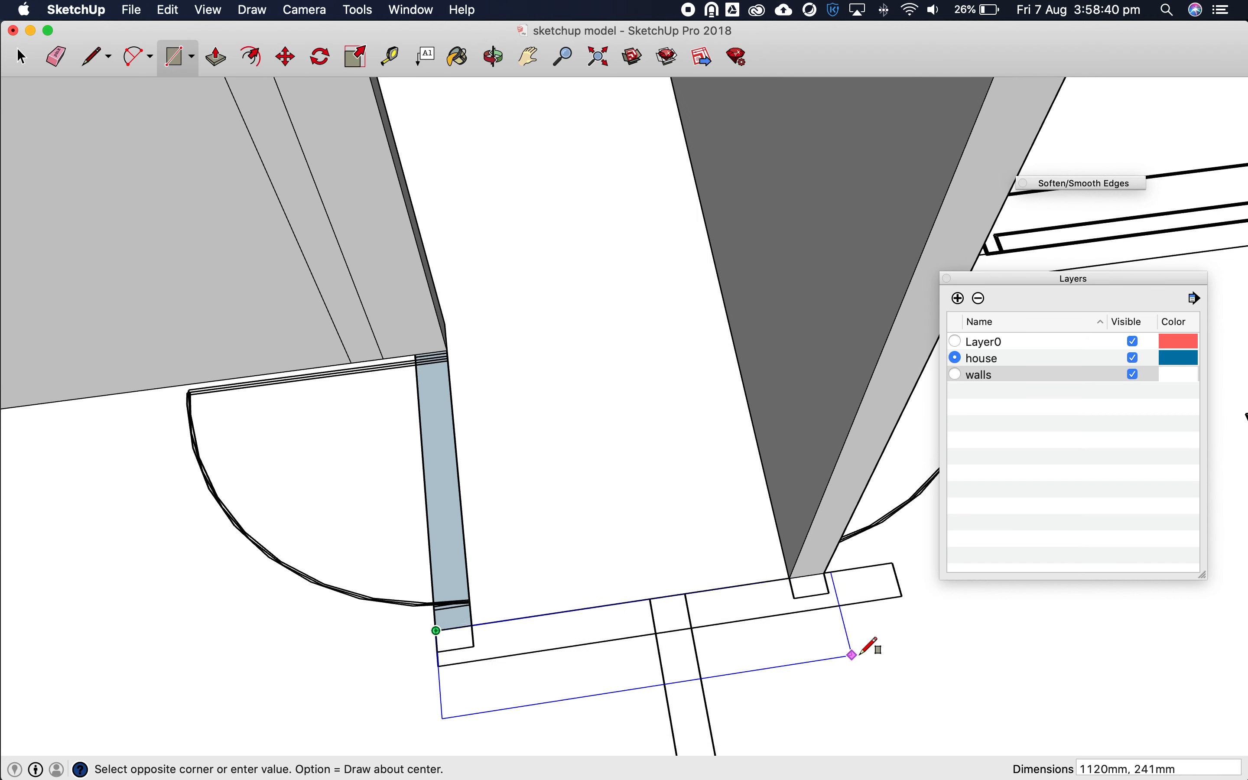
{"action": "left_click", "coordinate": [901, 595]}
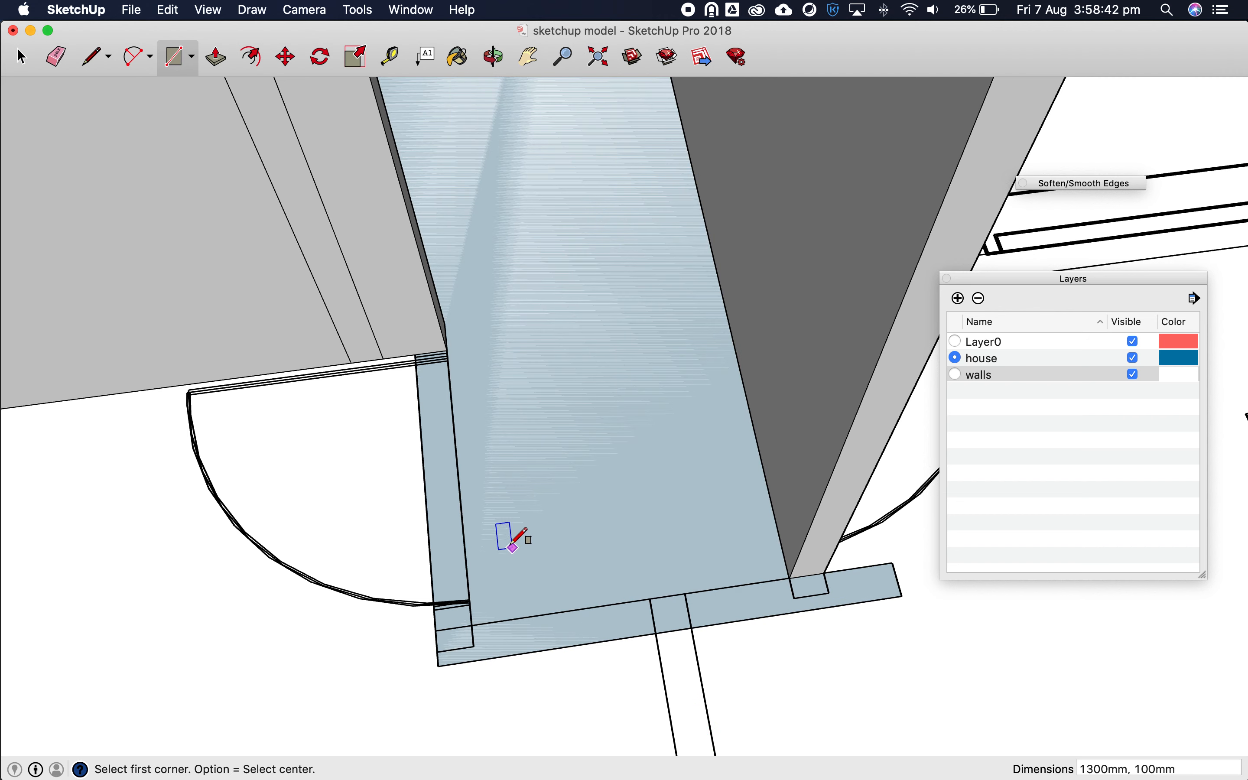
Draw a 1100 mm by 100 mm rectangle over the partition between the two bedrooms, from the corridor's end wall to the outer wall
{"action": "scroll", "coordinate": [510, 536], "scroll_direction": "down", "scroll_amount": 3}
{"action": "scroll", "coordinate": [507, 543], "scroll_direction": "down", "scroll_amount": 3}
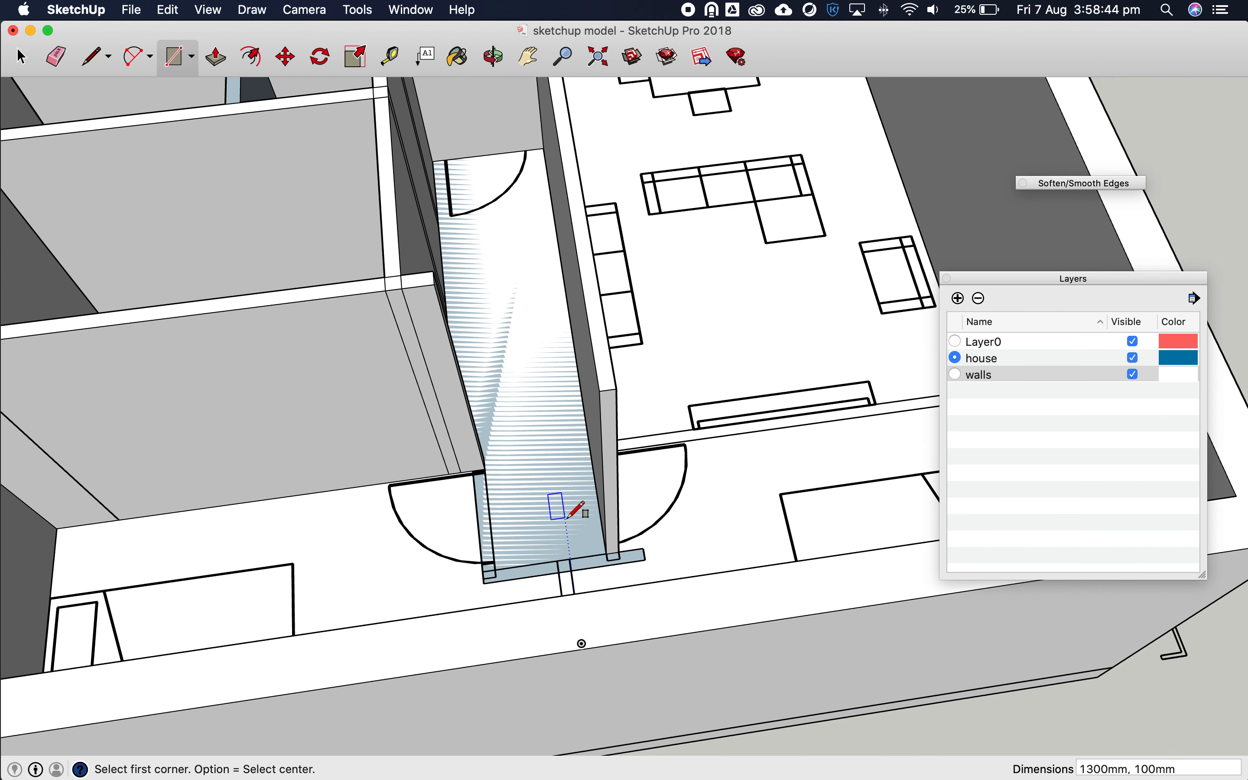
{"action": "left_click", "coordinate": [493, 57]}
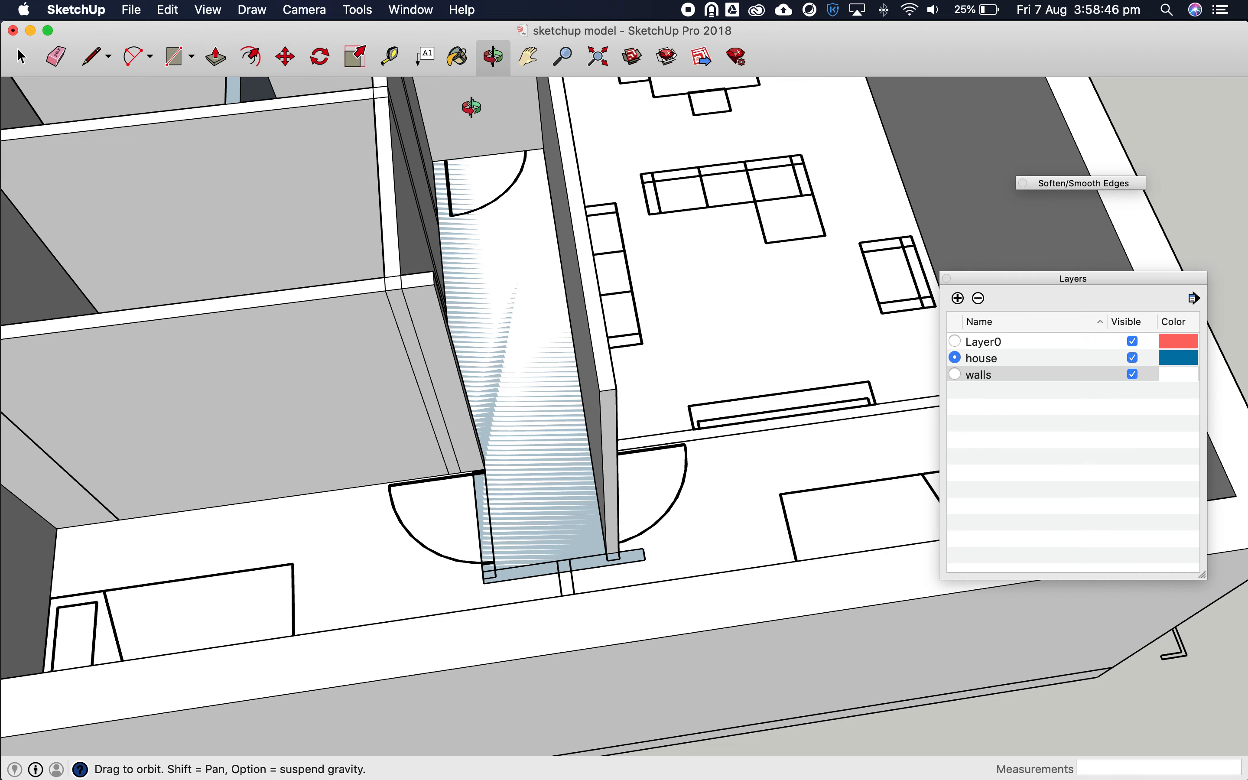
{"action": "left_click_drag", "start_coordinate": [399, 548], "coordinate": [823, 640]}
{"action": "scroll", "coordinate": [835, 624], "scroll_direction": "up", "scroll_amount": 5}
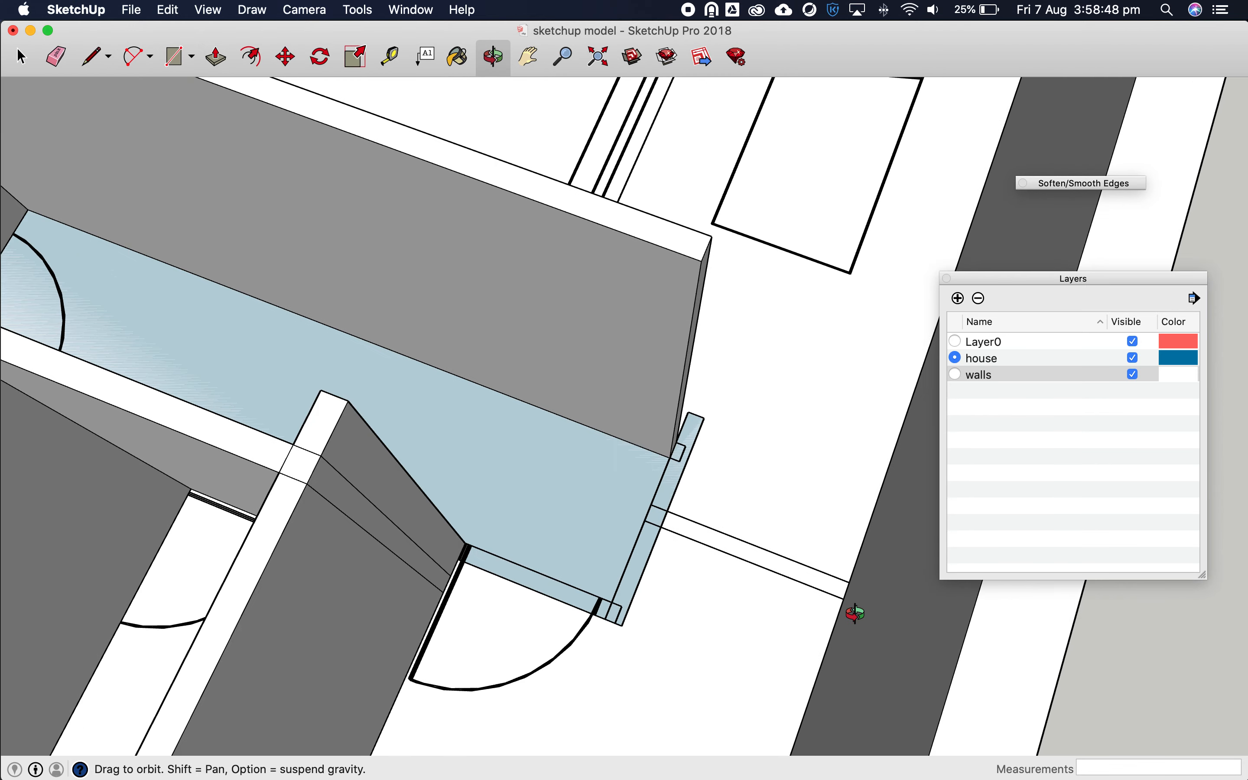
{"action": "left_click", "coordinate": [176, 57]}
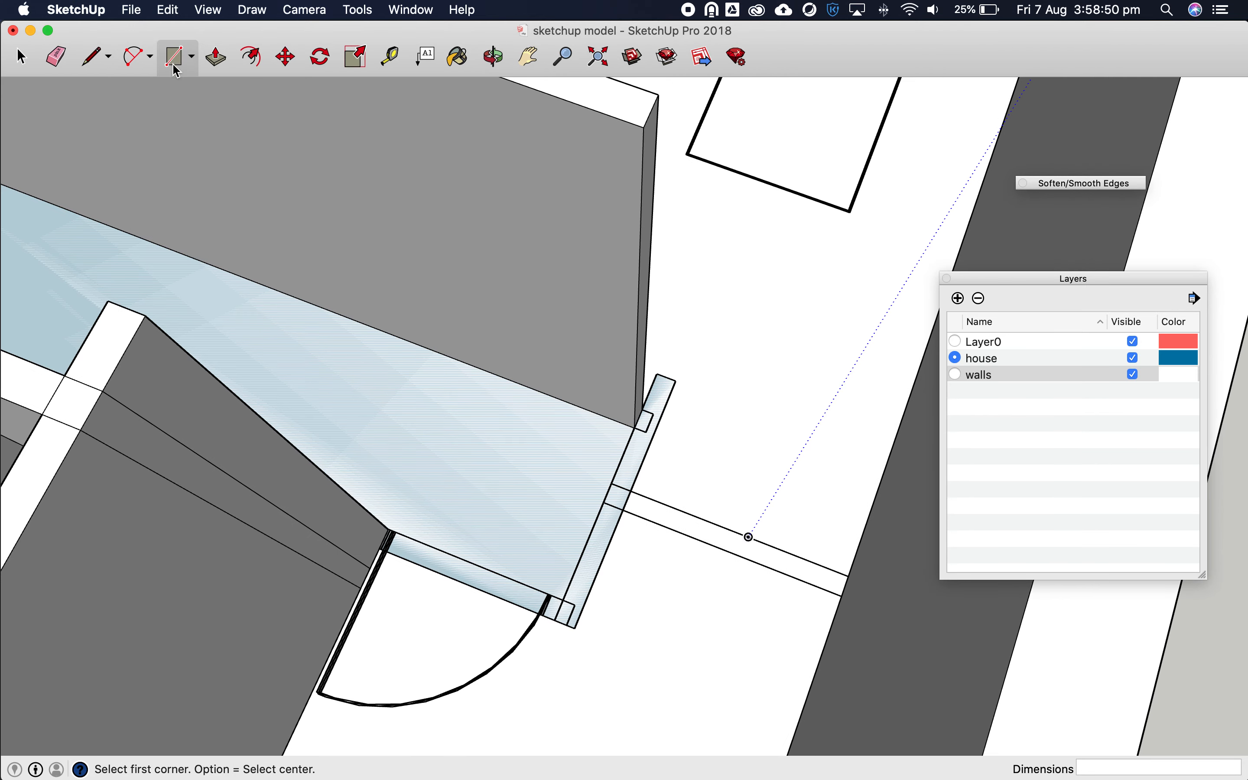
{"action": "left_click", "coordinate": [630, 490]}
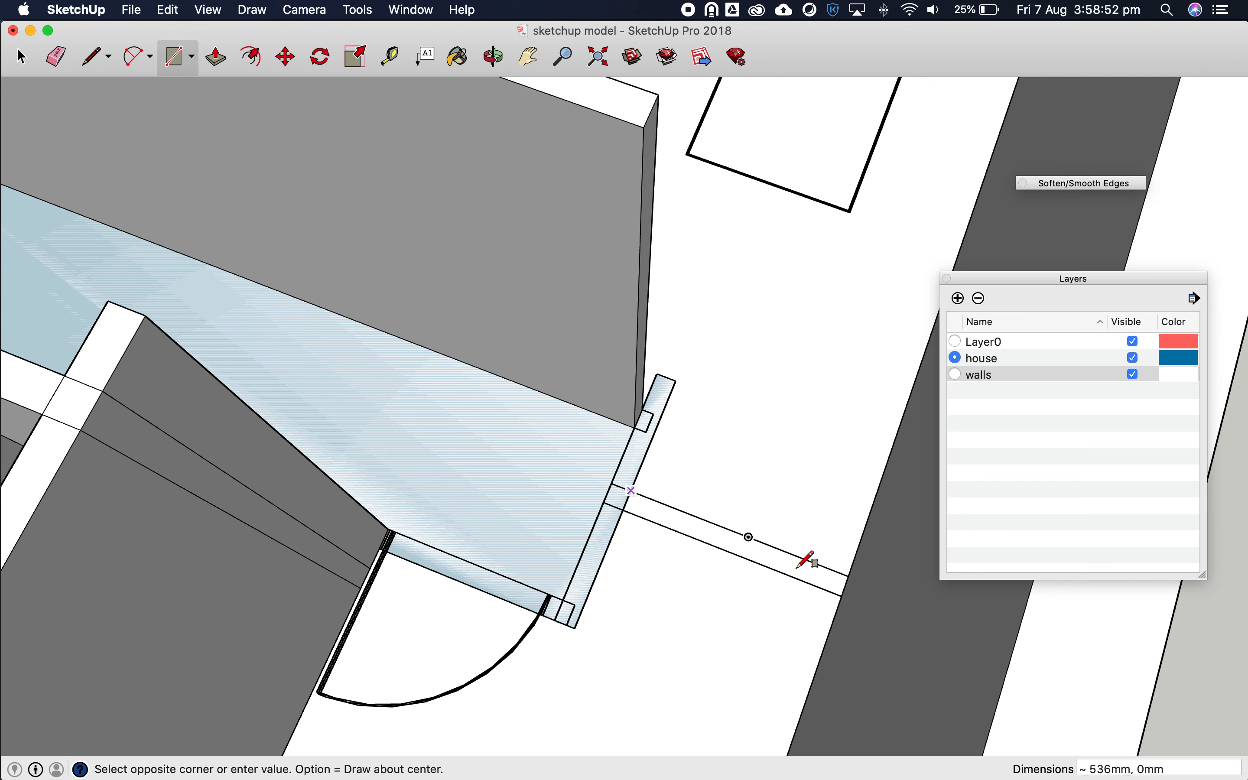
{"action": "left_click", "coordinate": [849, 584]}
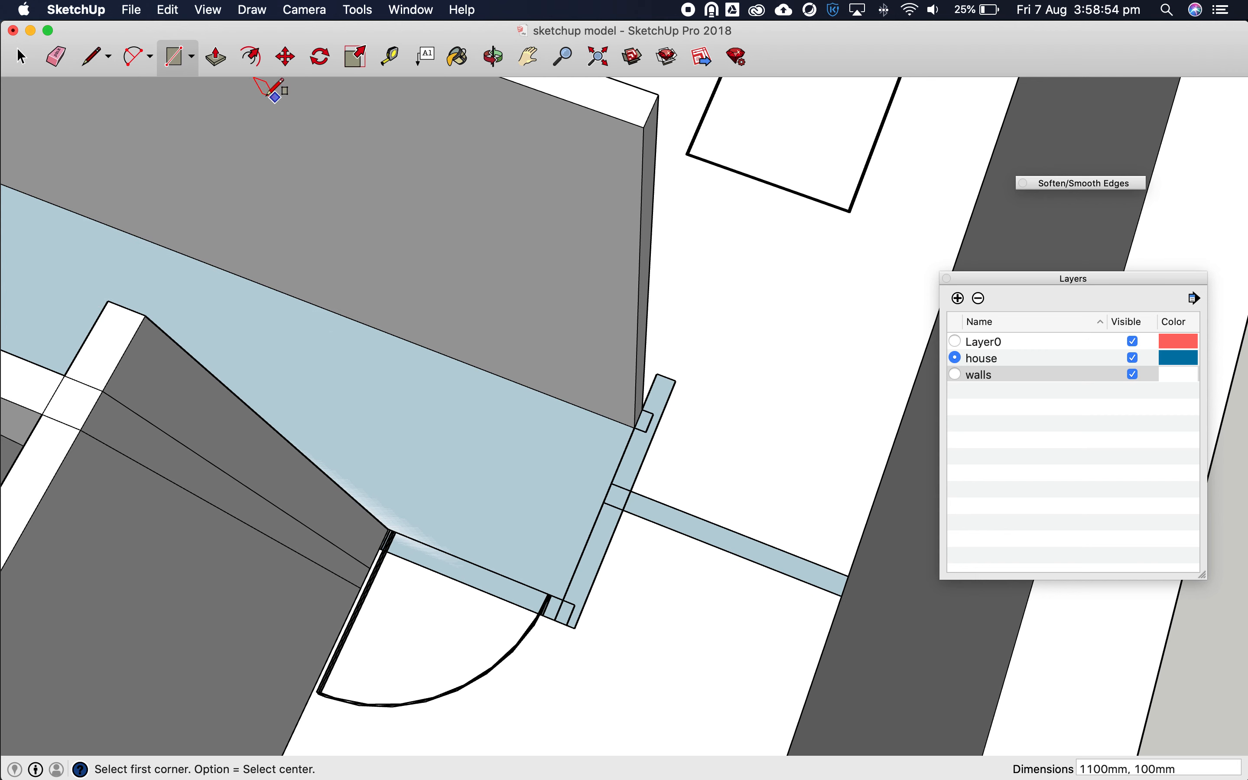
Delete the unwanted floor face that fills the corridor between the long walls
{"action": "left_click", "coordinate": [19, 57]}
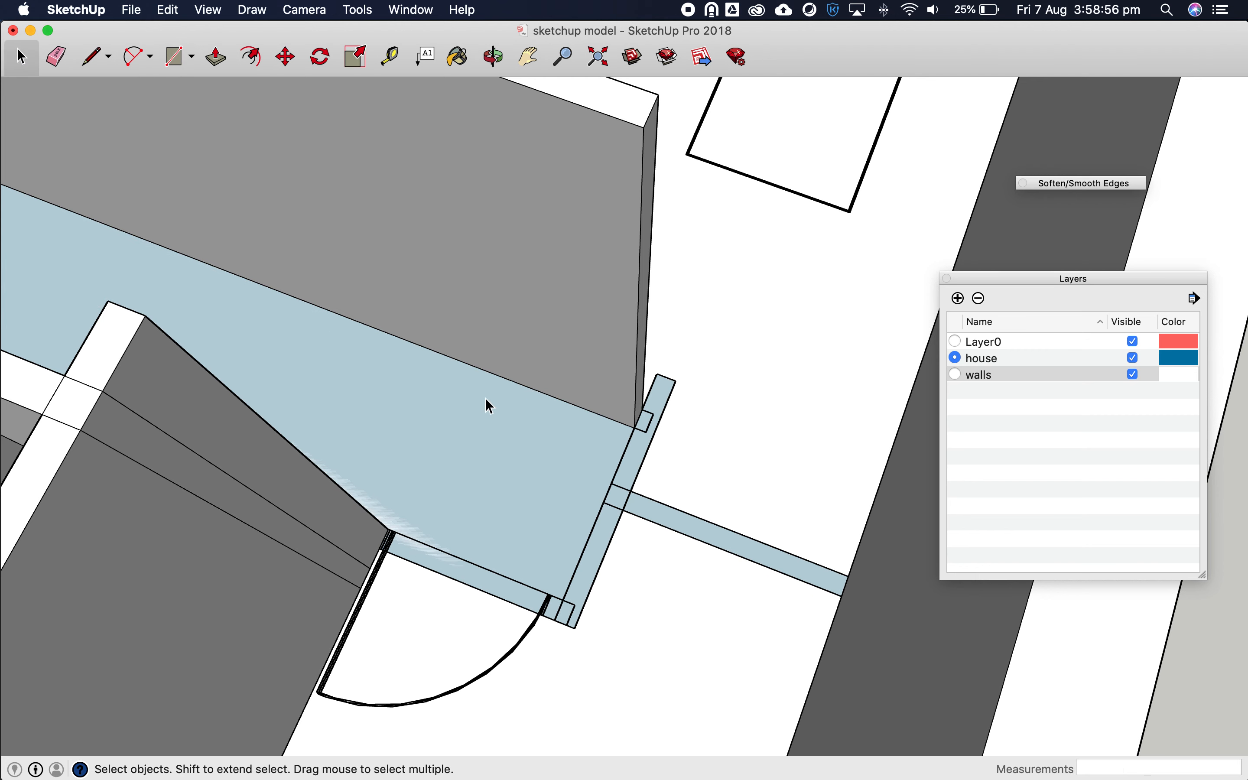
{"action": "left_click", "coordinate": [426, 431]}
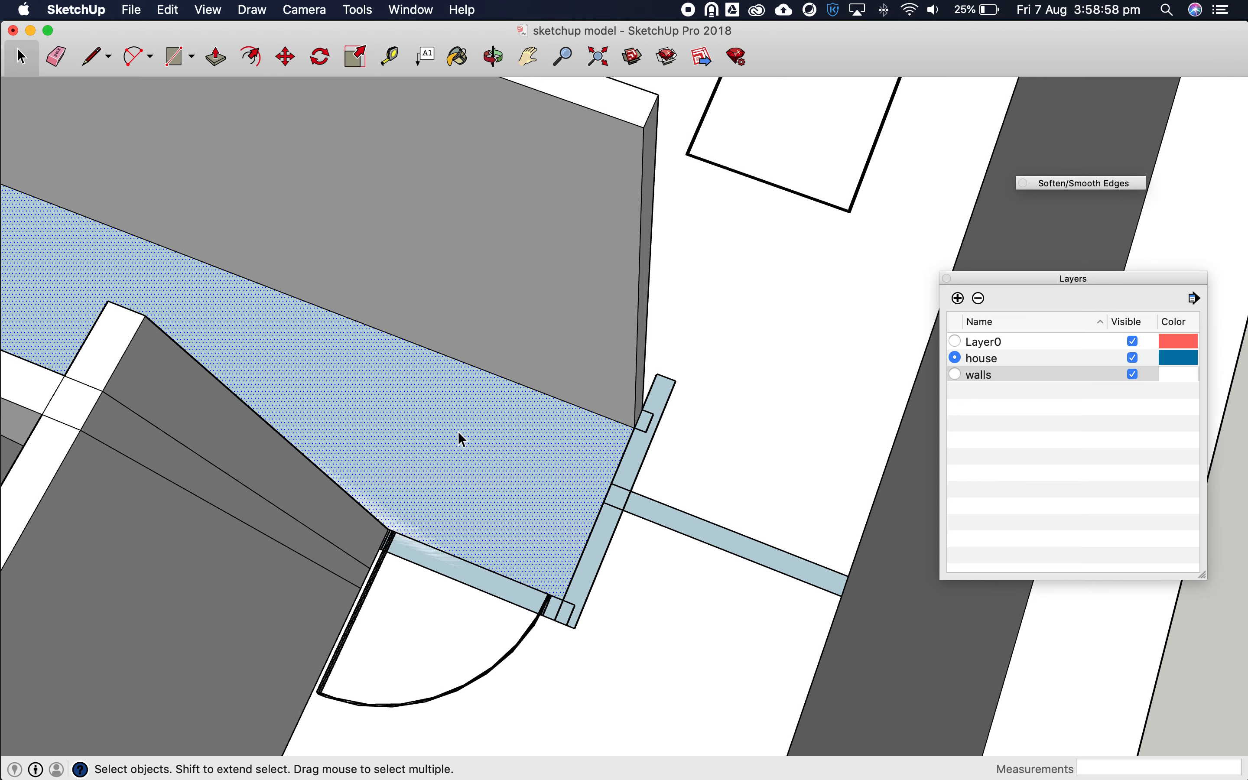
{"action": "key", "text": "Delete"}
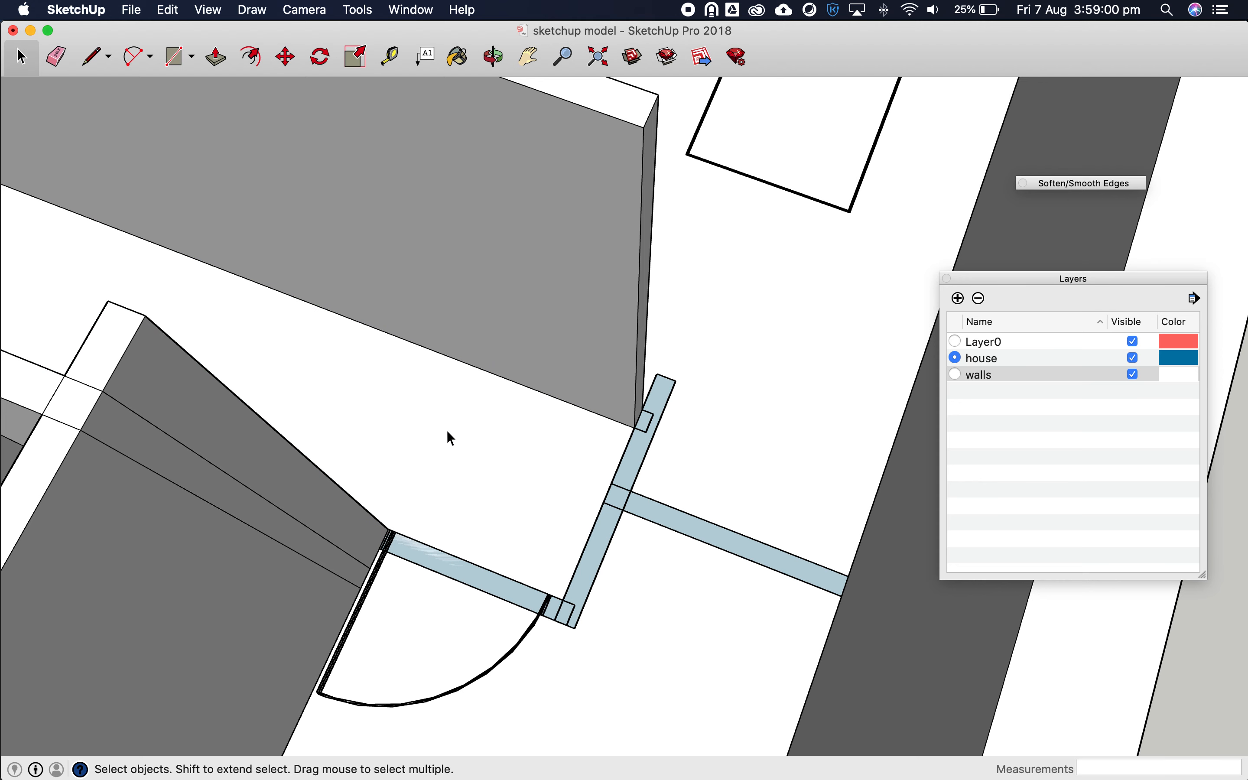
Extrude the corridor's end wall, the bedroom door strip and the partition between the two bedrooms up 2700 mm, matching the neighbouring walls
{"action": "left_click", "coordinate": [216, 58]}
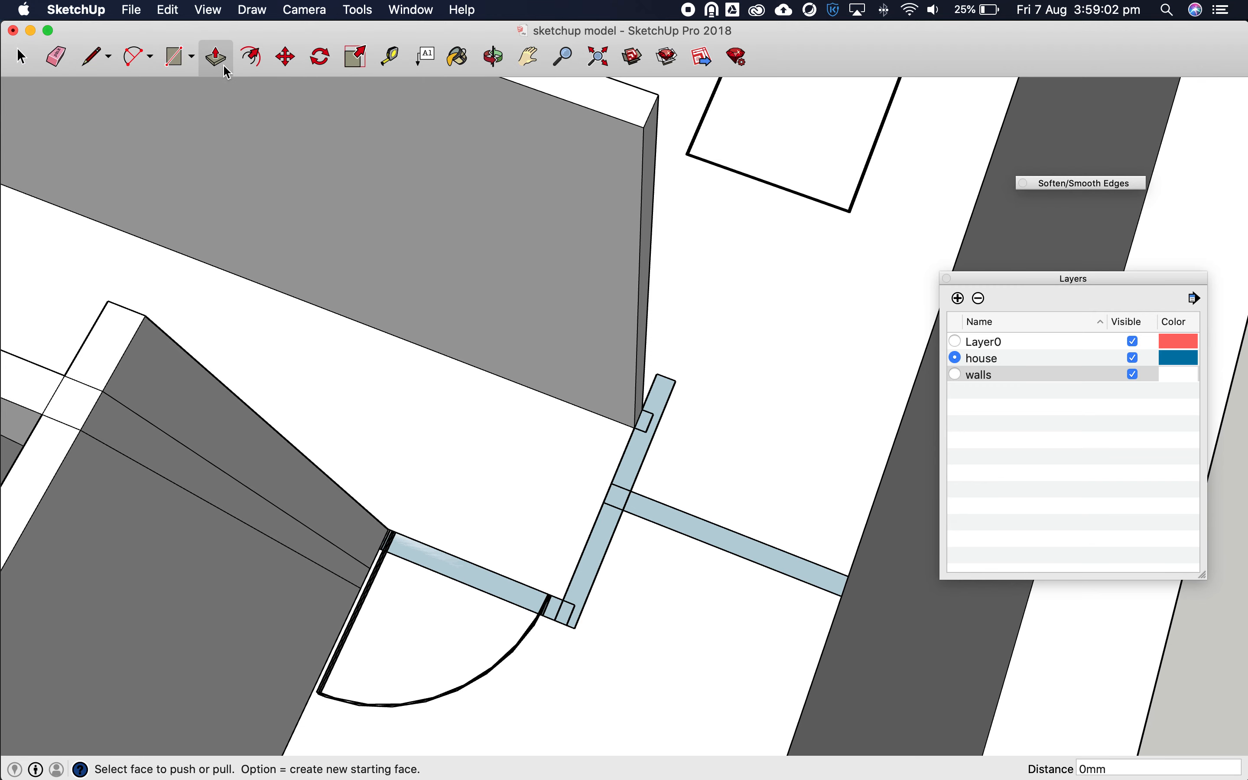
{"action": "left_click", "coordinate": [651, 393]}
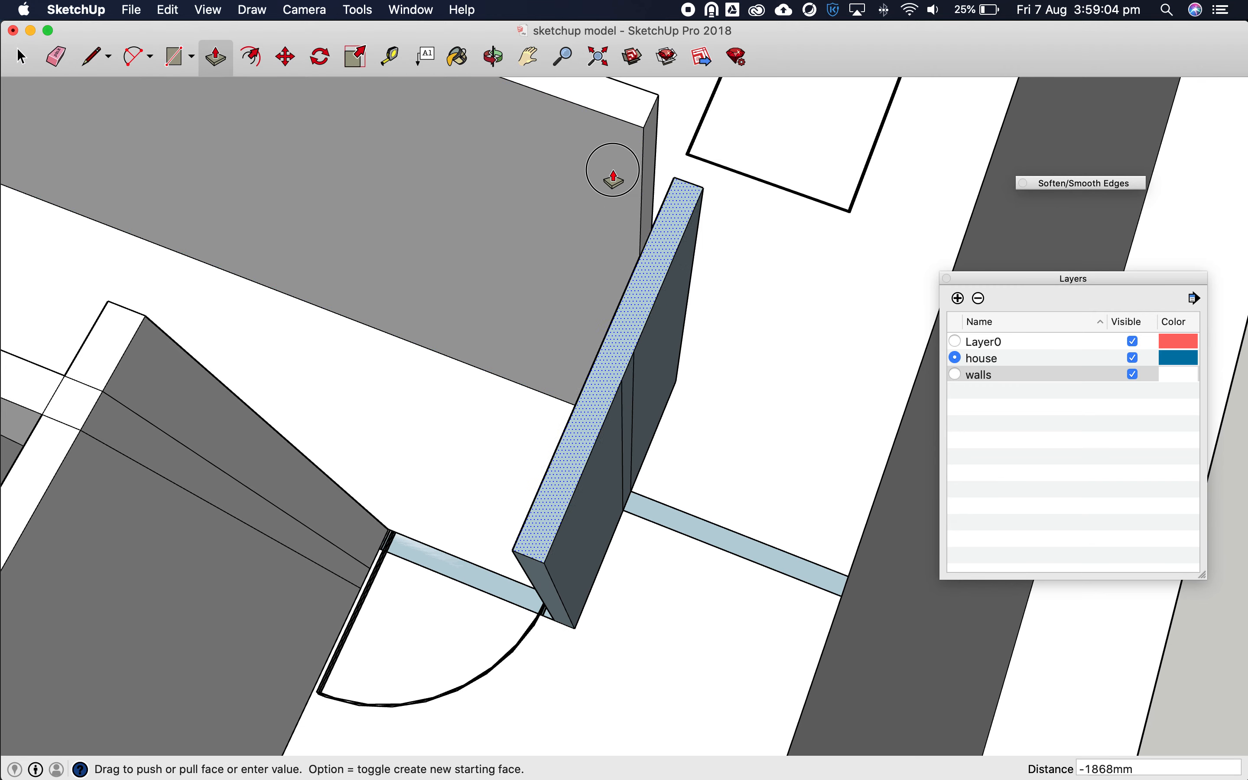
{"action": "left_click", "coordinate": [572, 104]}
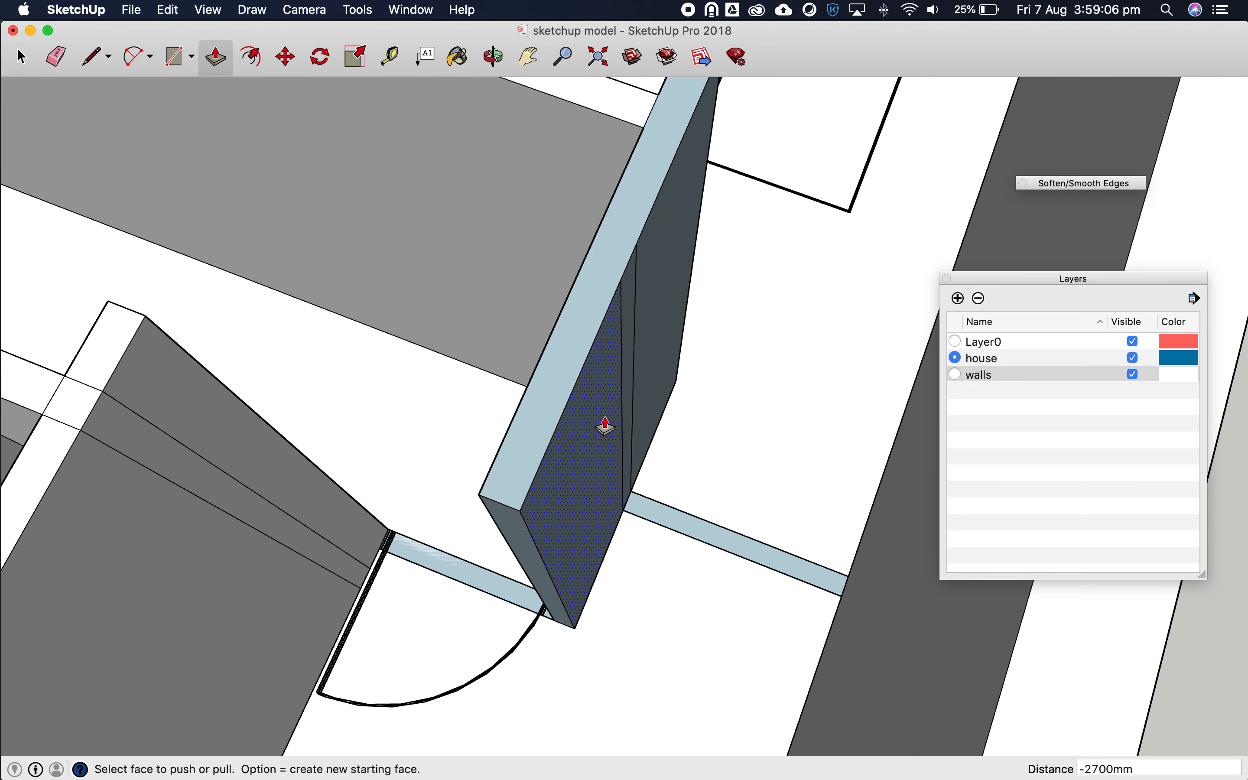
{"action": "left_click", "coordinate": [475, 582]}
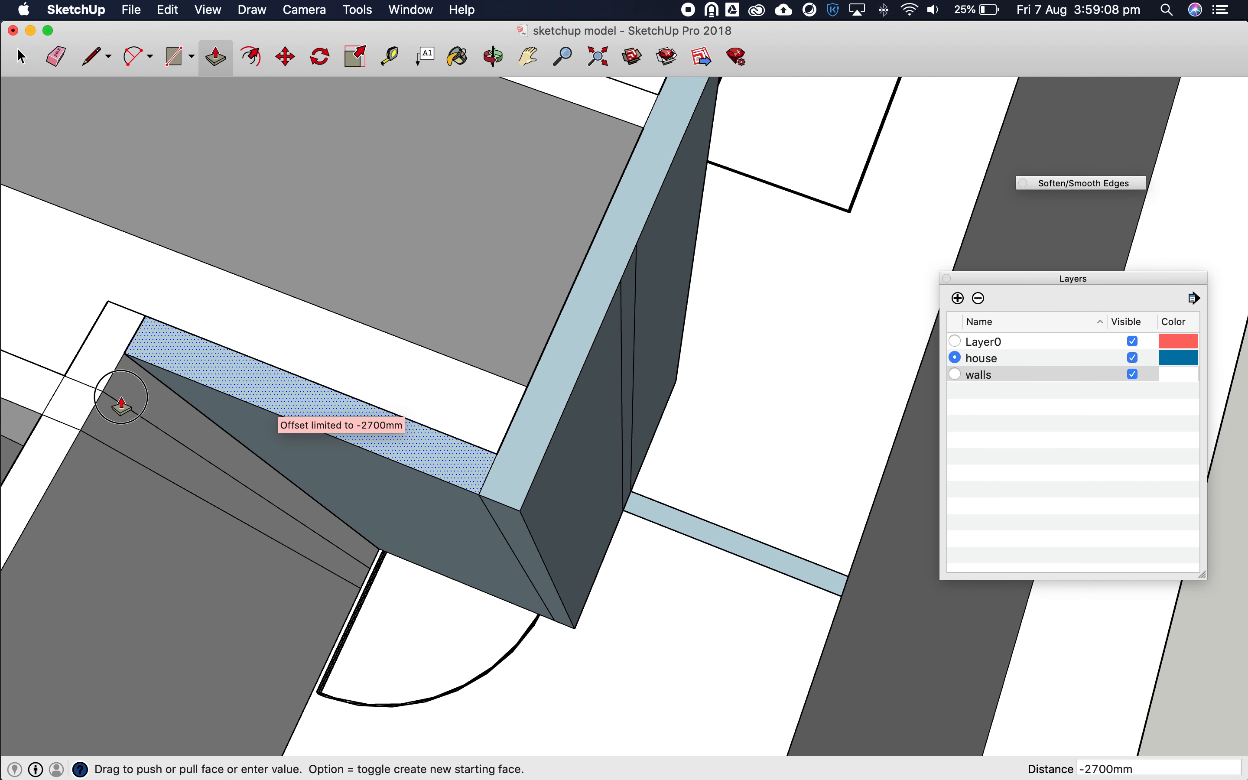
{"action": "left_click", "coordinate": [114, 372]}
{"action": "left_click", "coordinate": [654, 516]}
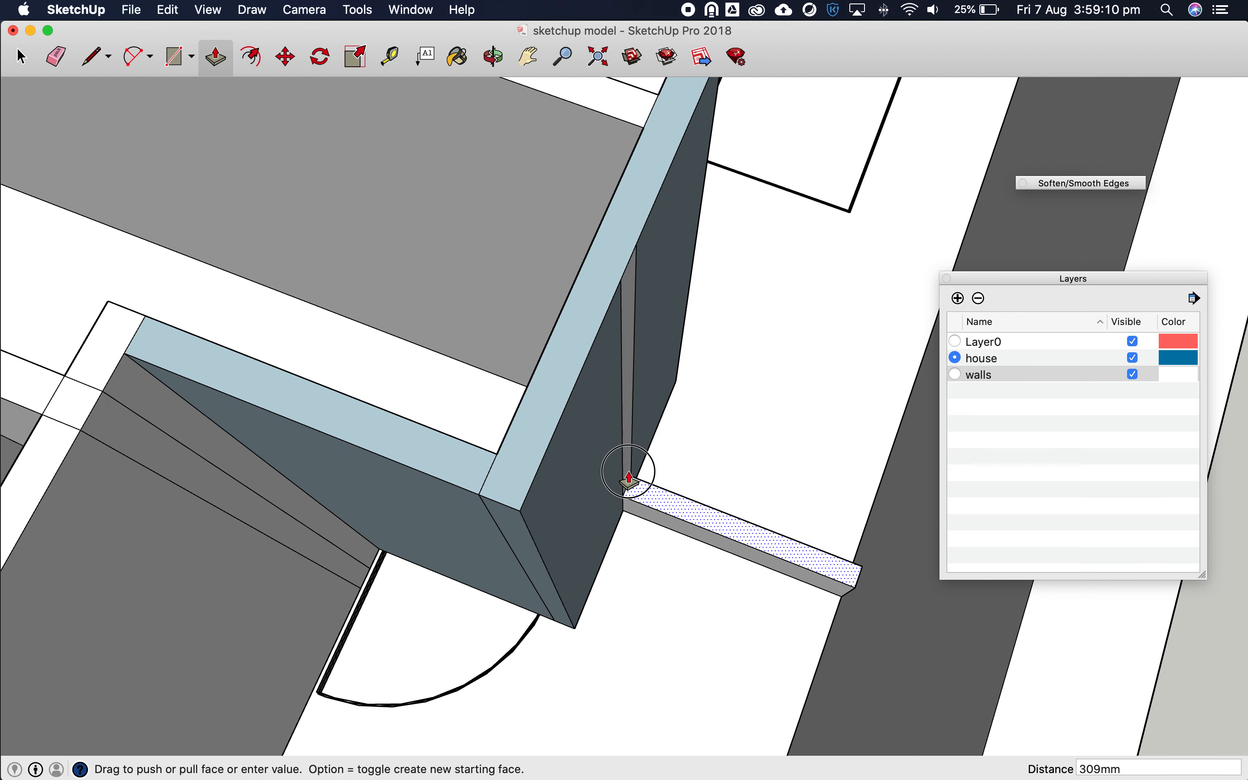
{"action": "left_click", "coordinate": [560, 418]}
Draw a rectangle of about 3300 mm by 100 mm over the partition between the TV unit and the corner bedroom, and extrude it 2700 mm
{"action": "scroll", "coordinate": [519, 444], "scroll_direction": "down", "scroll_amount": 2}
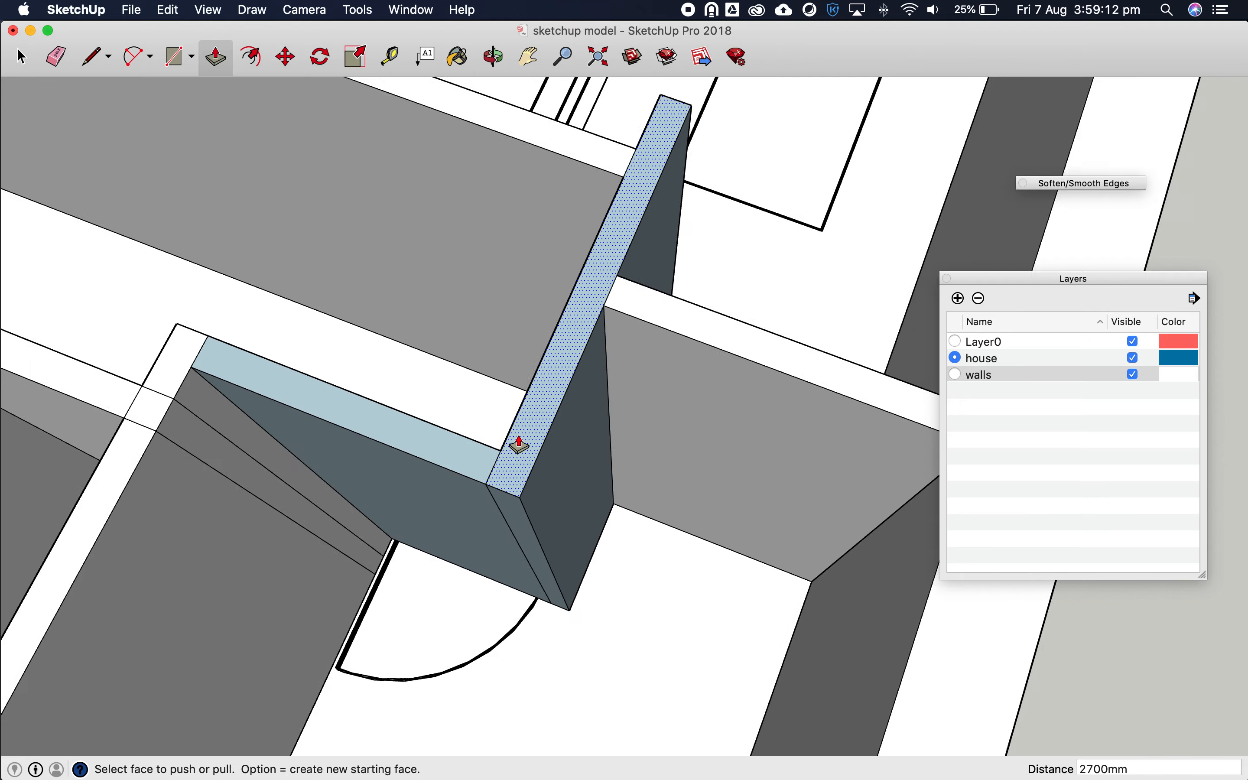
{"action": "scroll", "coordinate": [519, 445], "scroll_direction": "down", "scroll_amount": 3}
{"action": "scroll", "coordinate": [539, 444], "scroll_direction": "down", "scroll_amount": 5}
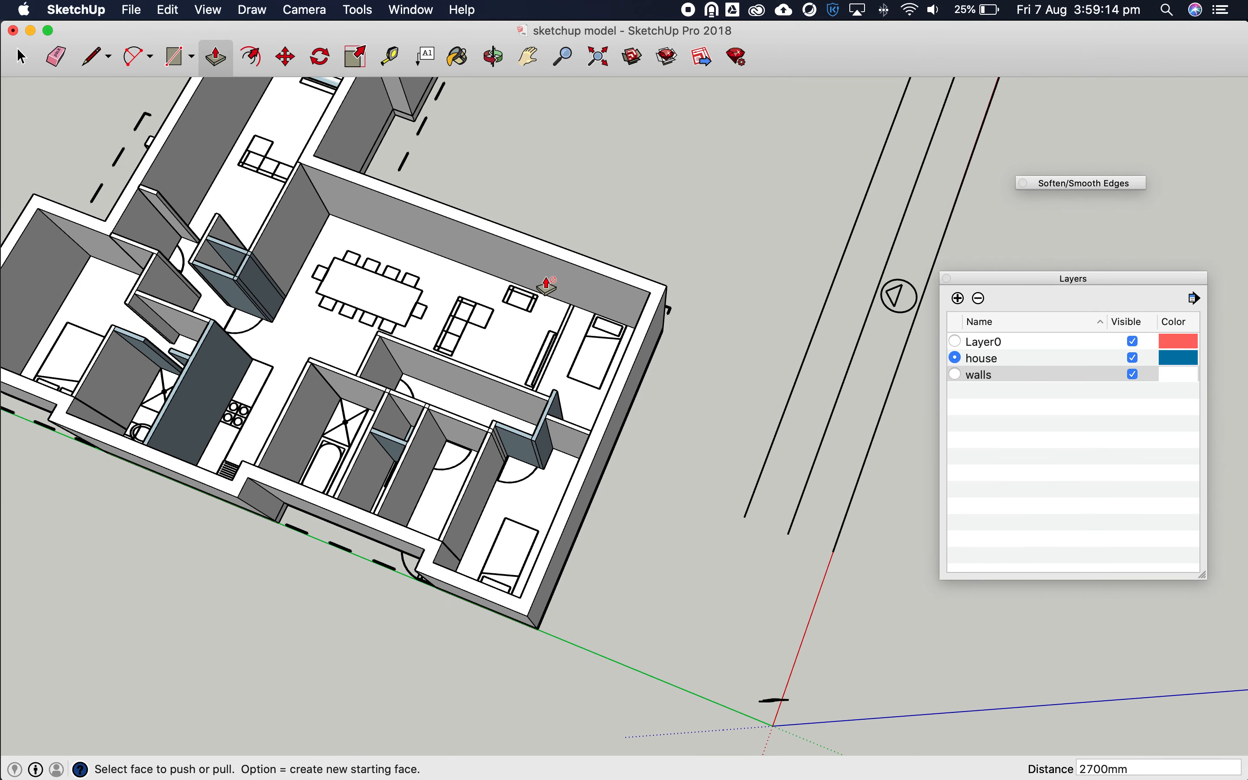
{"action": "scroll", "coordinate": [554, 325], "scroll_direction": "up", "scroll_amount": 8}
{"action": "scroll", "coordinate": [559, 344], "scroll_direction": "up", "scroll_amount": 4}
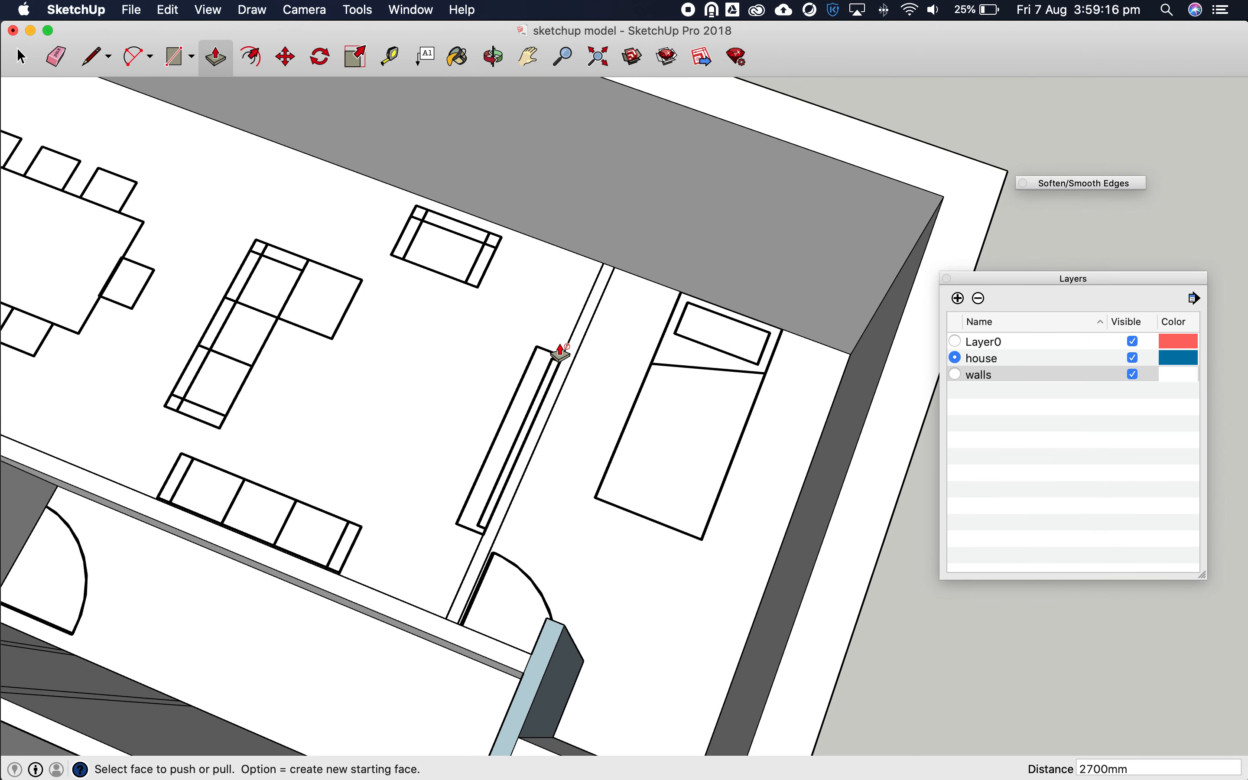
{"action": "left_click", "coordinate": [496, 57]}
{"action": "left_click_drag", "start_coordinate": [793, 400], "coordinate": [880, 431]}
{"action": "scroll", "coordinate": [880, 426], "scroll_direction": "up", "scroll_amount": 4}
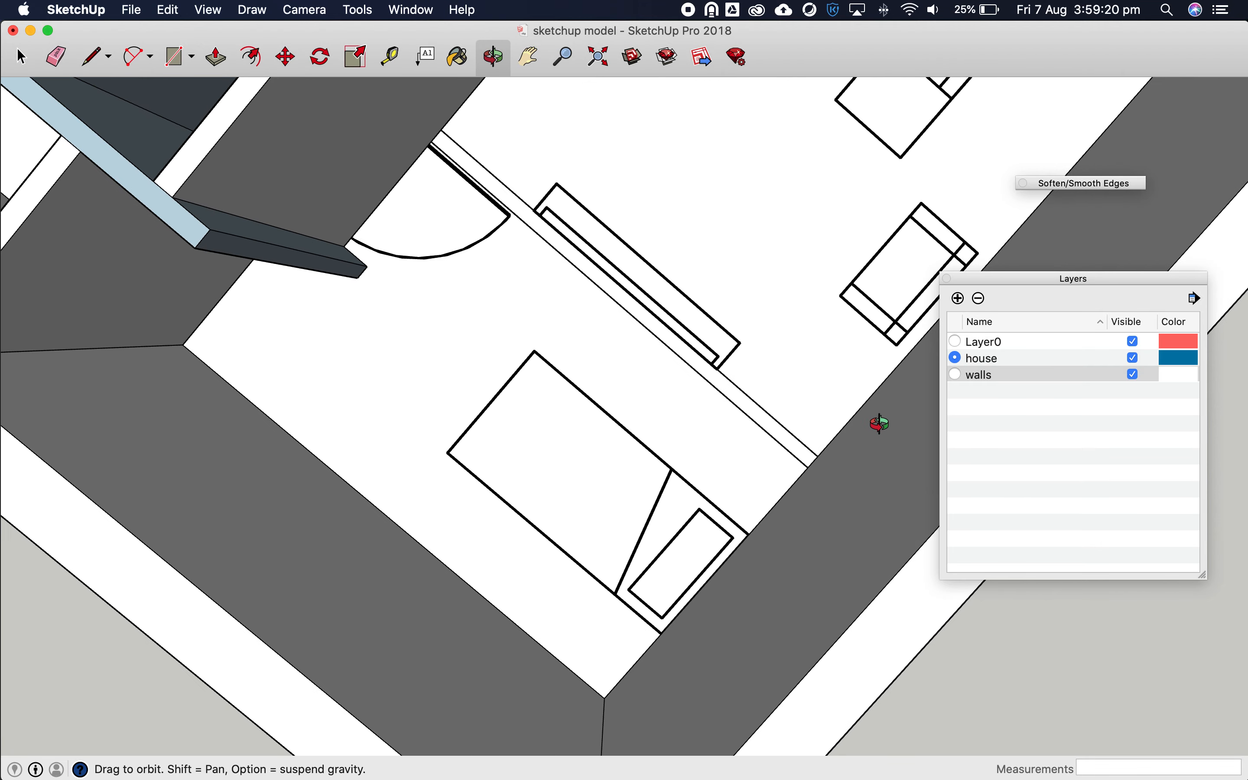
{"action": "scroll", "coordinate": [437, 126], "scroll_direction": "down", "scroll_amount": 3}
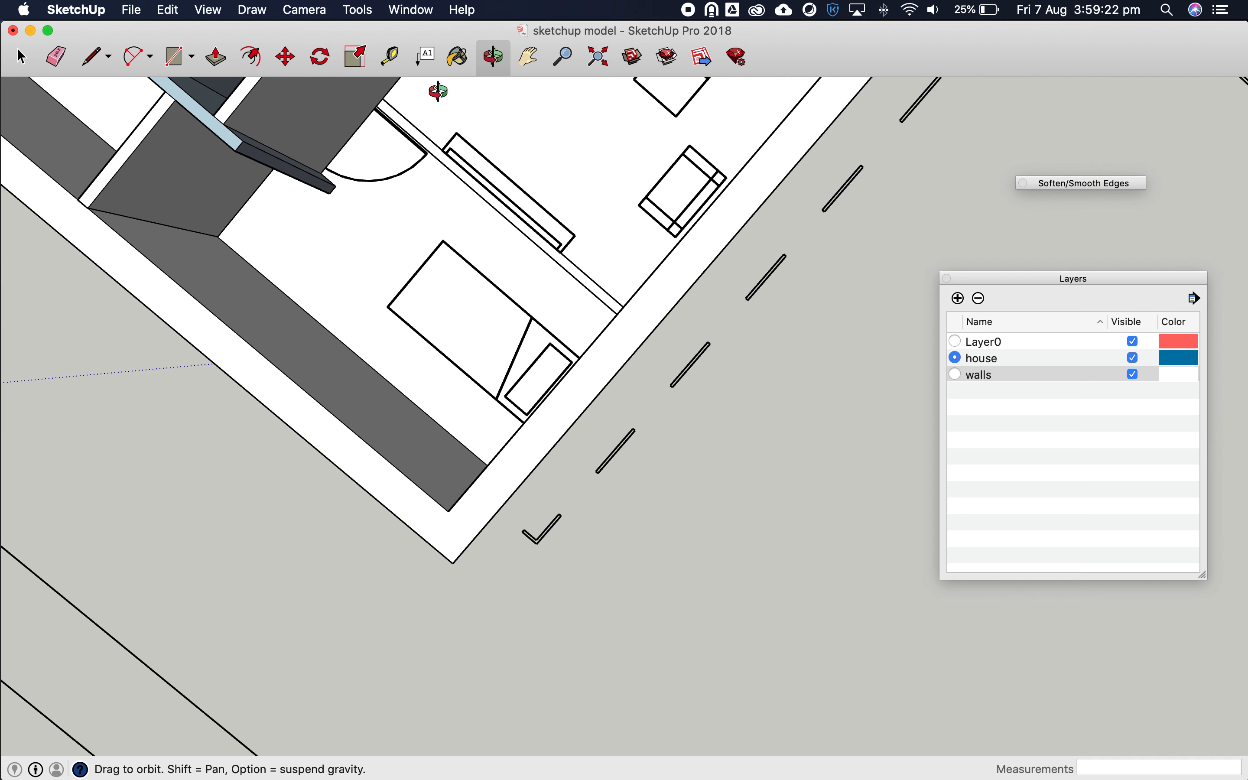
{"action": "scroll", "coordinate": [439, 92], "scroll_direction": "up", "scroll_amount": 5}
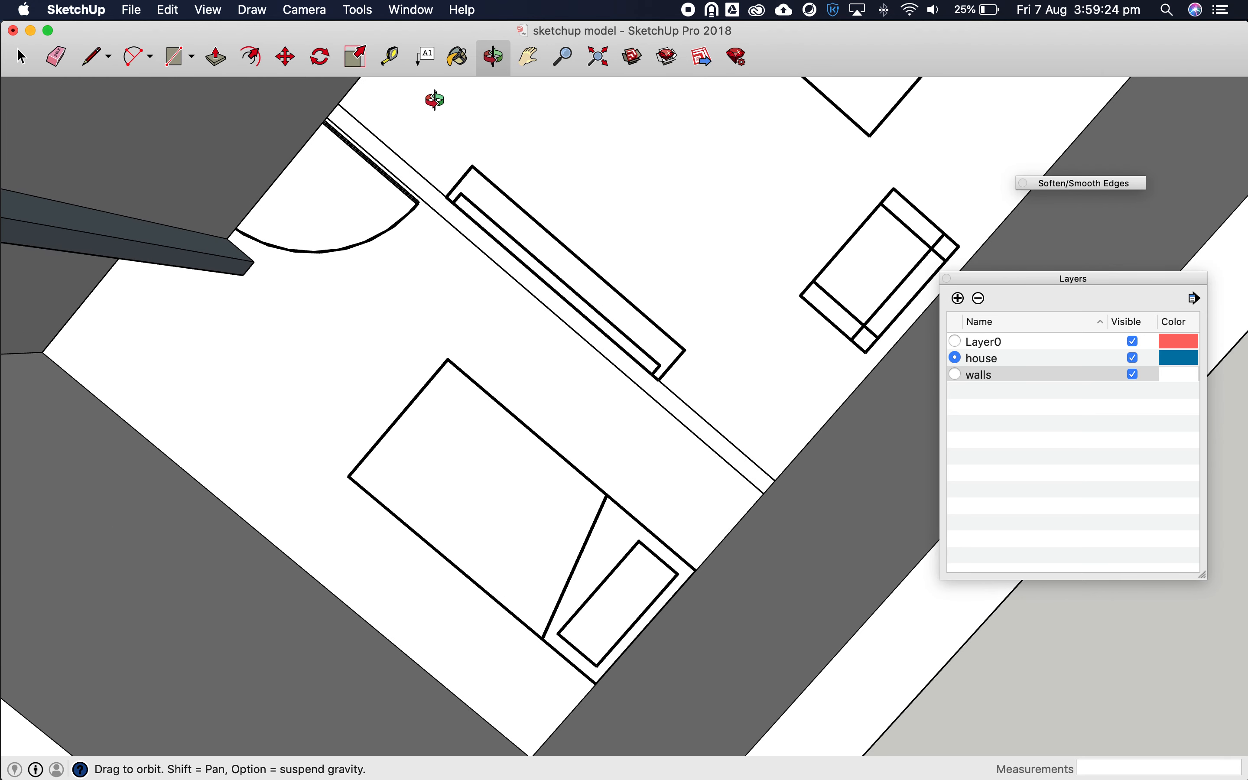
{"action": "scroll", "coordinate": [436, 100], "scroll_direction": "up", "scroll_amount": 1}
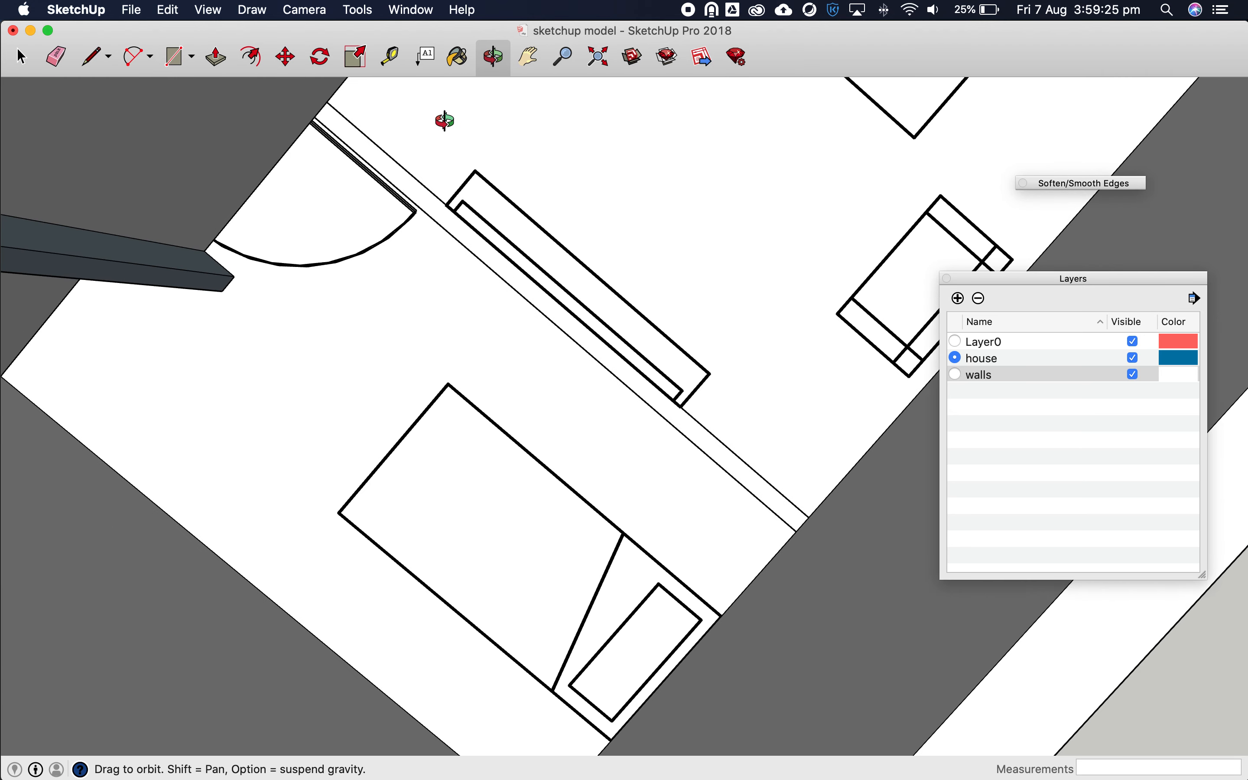
{"action": "left_click", "coordinate": [174, 60]}
{"action": "left_click", "coordinate": [327, 101]}
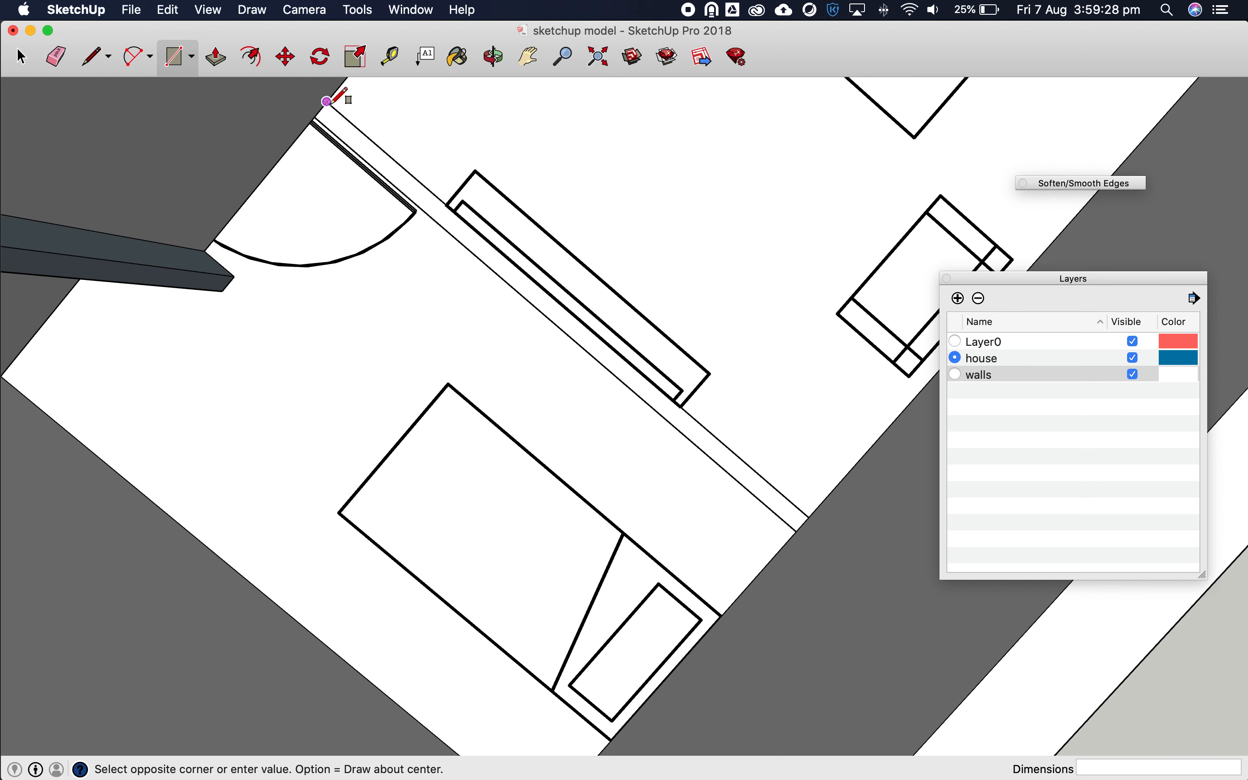
{"action": "left_click", "coordinate": [798, 530]}
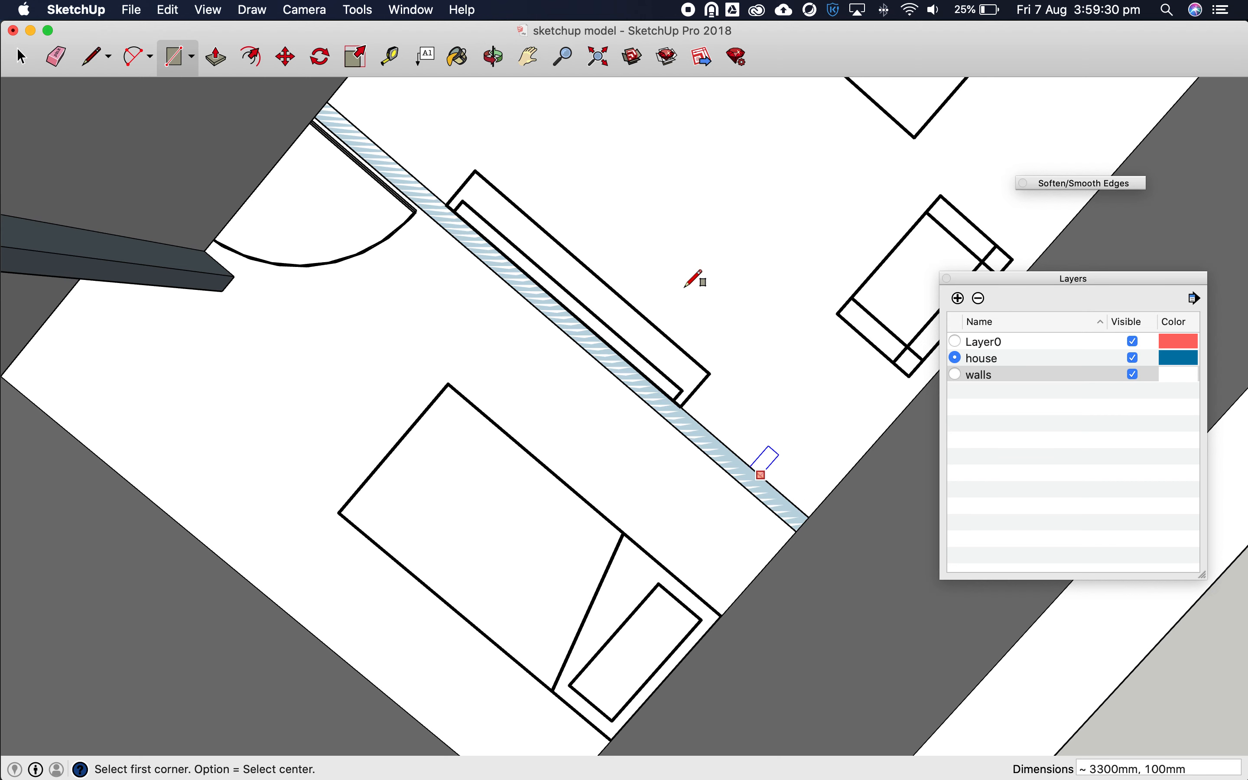
{"action": "left_click", "coordinate": [222, 61]}
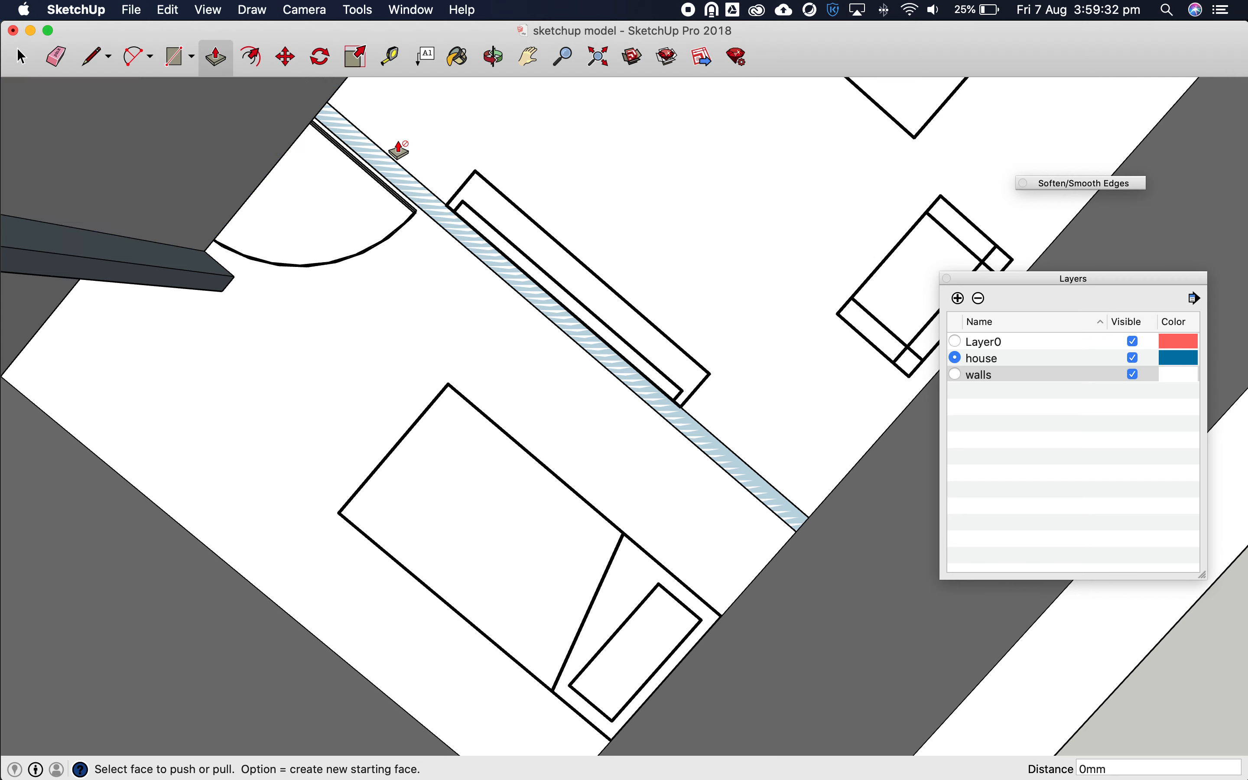
{"action": "mouse_move", "coordinate": [787, 518]}
{"action": "left_mouse_down"}
{"action": "mouse_move", "coordinate": [894, 566]}
{"action": "mouse_move", "coordinate": [958, 627]}
{"action": "mouse_move", "coordinate": [1027, 635]}
{"action": "left_mouse_up"}
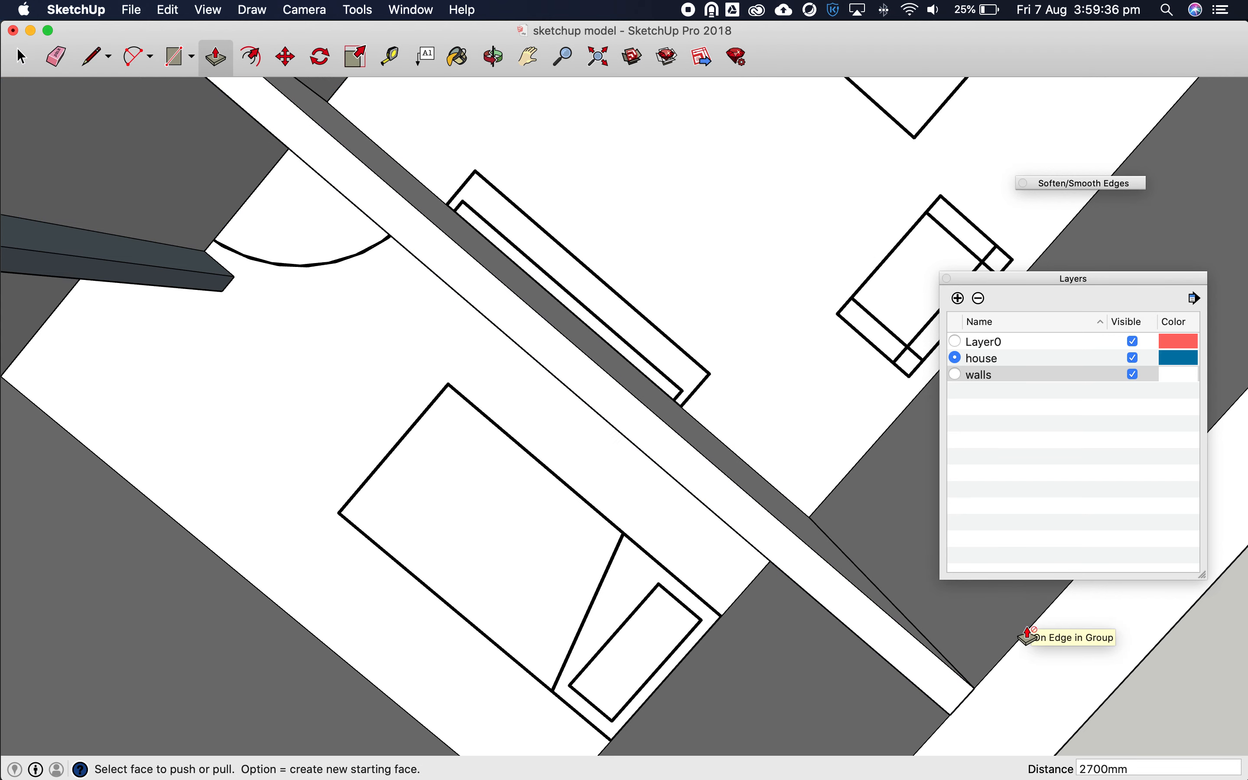
Extrude the wall strip between the second sitting area and the large empty end room up 2700 mm
{"action": "scroll", "coordinate": [390, 312], "scroll_direction": "down", "scroll_amount": 5}
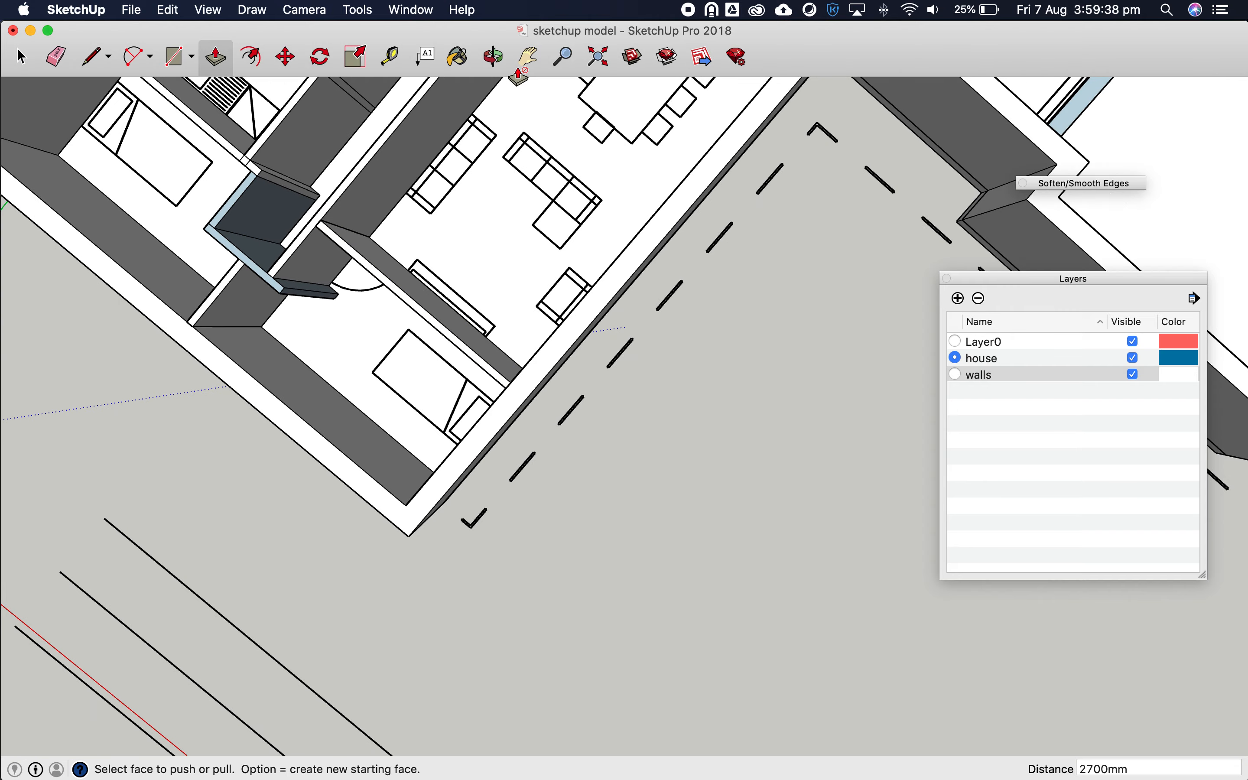
{"action": "left_click", "coordinate": [494, 57]}
{"action": "left_click_drag", "start_coordinate": [515, 215], "coordinate": [597, 364]}
{"action": "scroll", "coordinate": [597, 364], "scroll_direction": "down", "scroll_amount": 10}
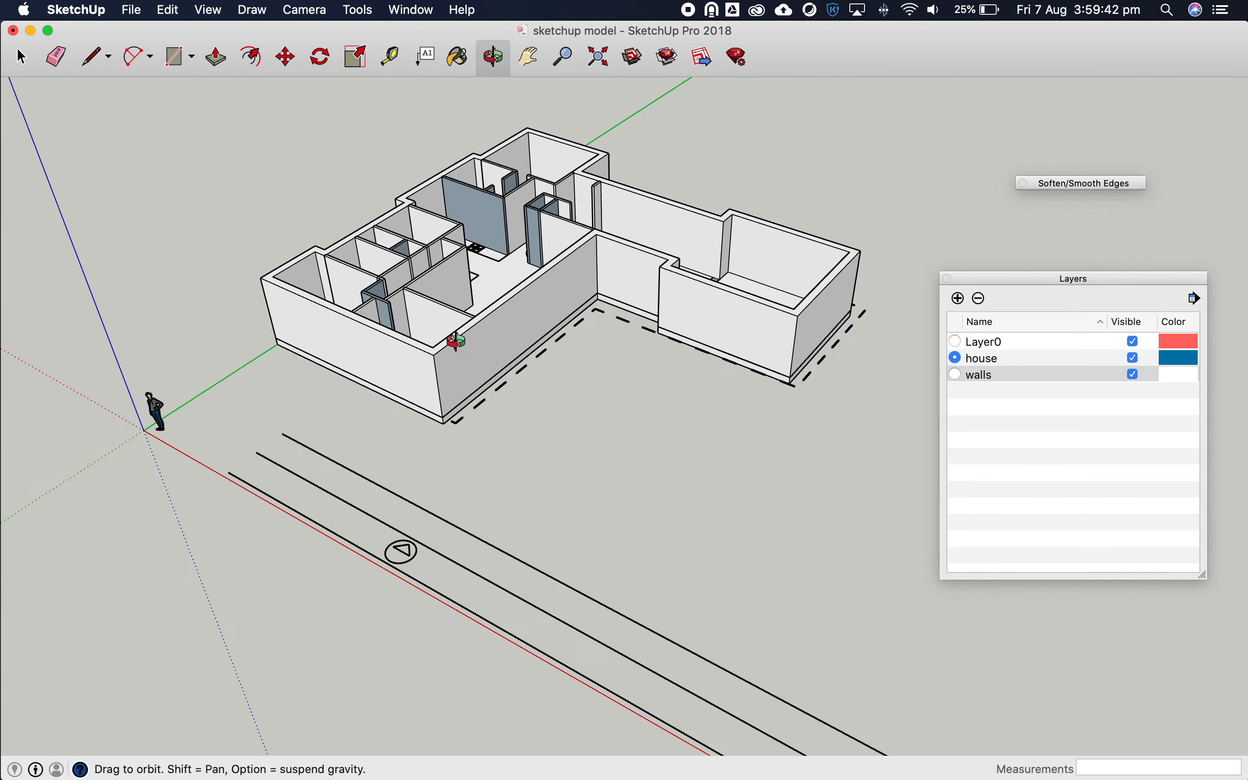
{"action": "scroll", "coordinate": [551, 231], "scroll_direction": "up", "scroll_amount": 10}
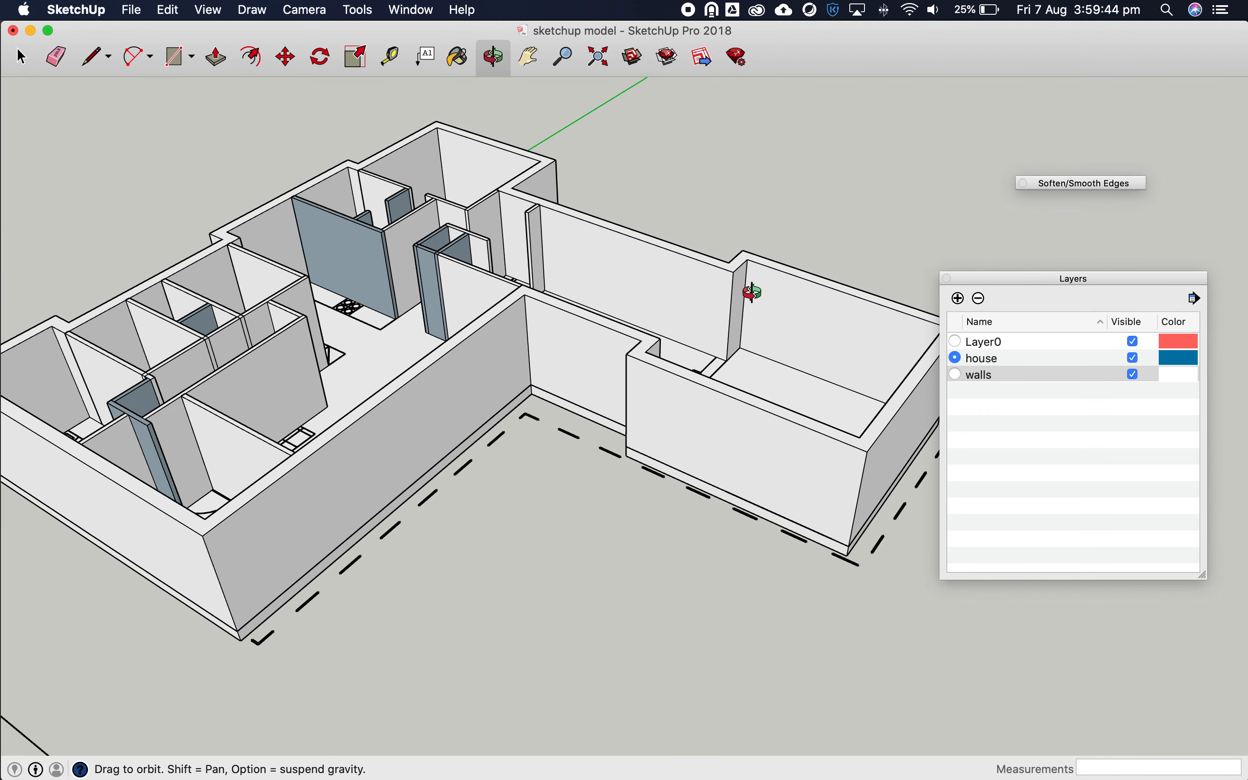
{"action": "left_click_drag", "start_coordinate": [630, 395], "coordinate": [390, 511]}
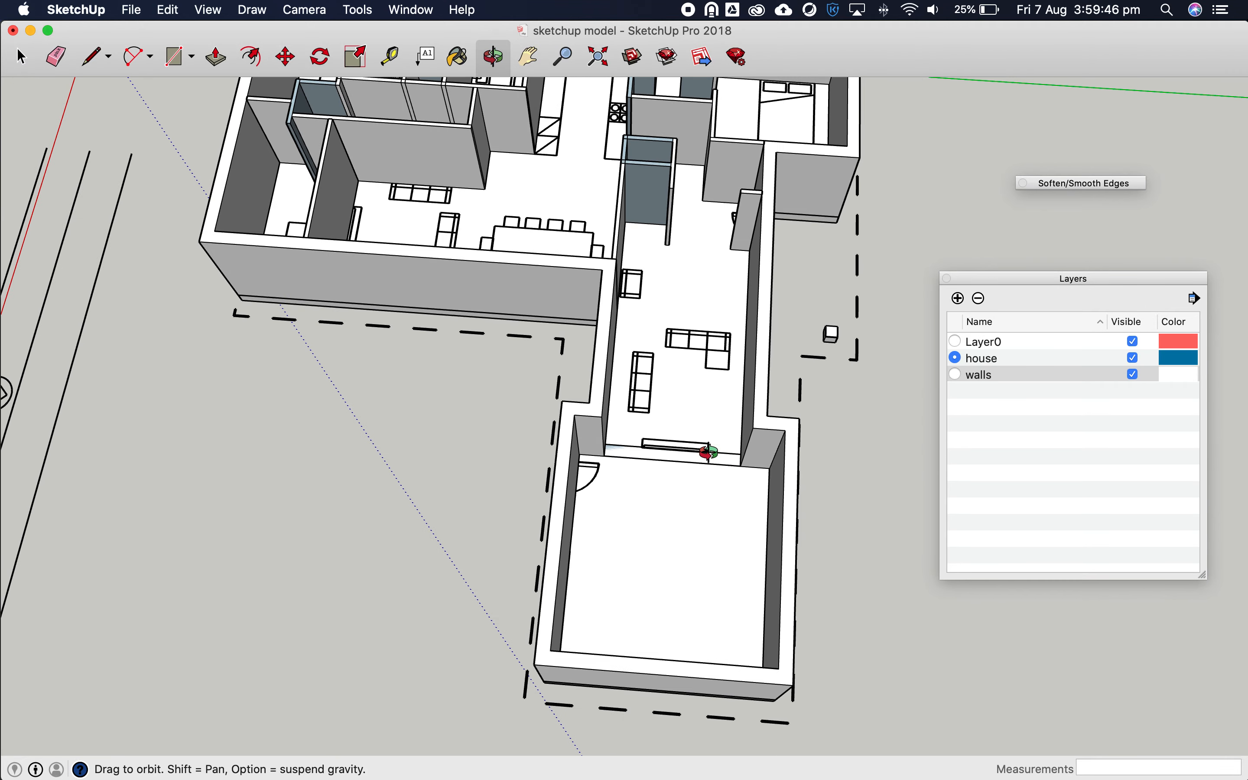
{"action": "scroll", "coordinate": [709, 452], "scroll_direction": "up", "scroll_amount": 6}
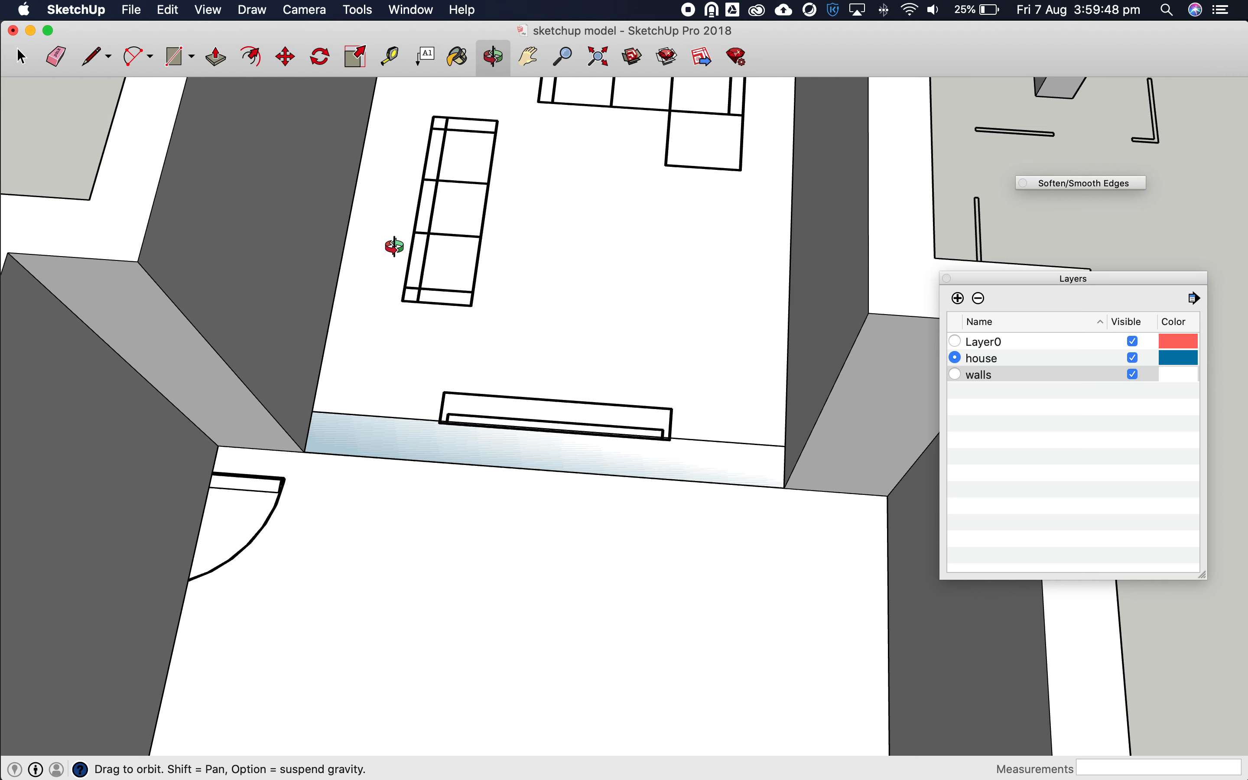
{"action": "left_click", "coordinate": [215, 57]}
{"action": "left_click_drag", "start_coordinate": [385, 441], "coordinate": [114, 265]}
Examine the whole house from above, checking the walls around the bedrooms, wet rooms, kitchen and living areas
{"action": "scroll", "coordinate": [437, 448], "scroll_direction": "down", "scroll_amount": 6}
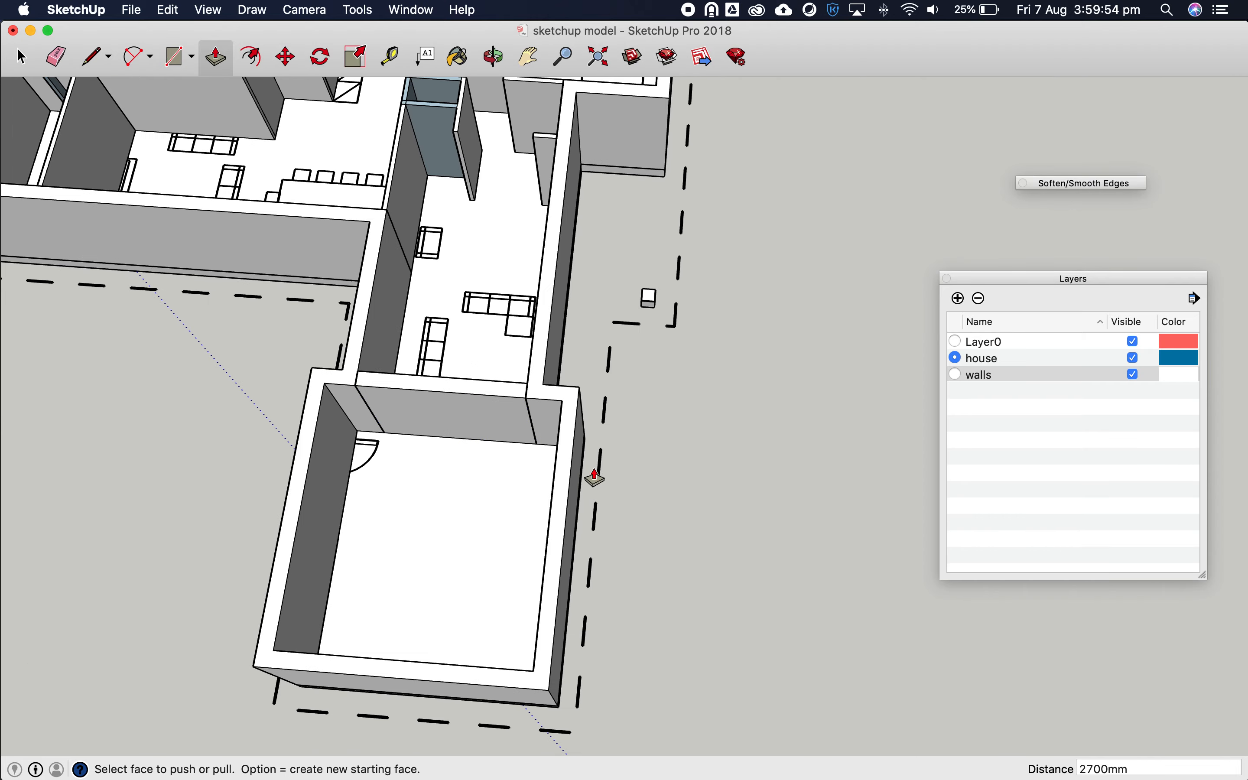
{"action": "scroll", "coordinate": [566, 480], "scroll_direction": "up", "scroll_amount": 3}
{"action": "left_click", "coordinate": [493, 57]}
{"action": "left_click_drag", "start_coordinate": [546, 276], "coordinate": [862, 458]}
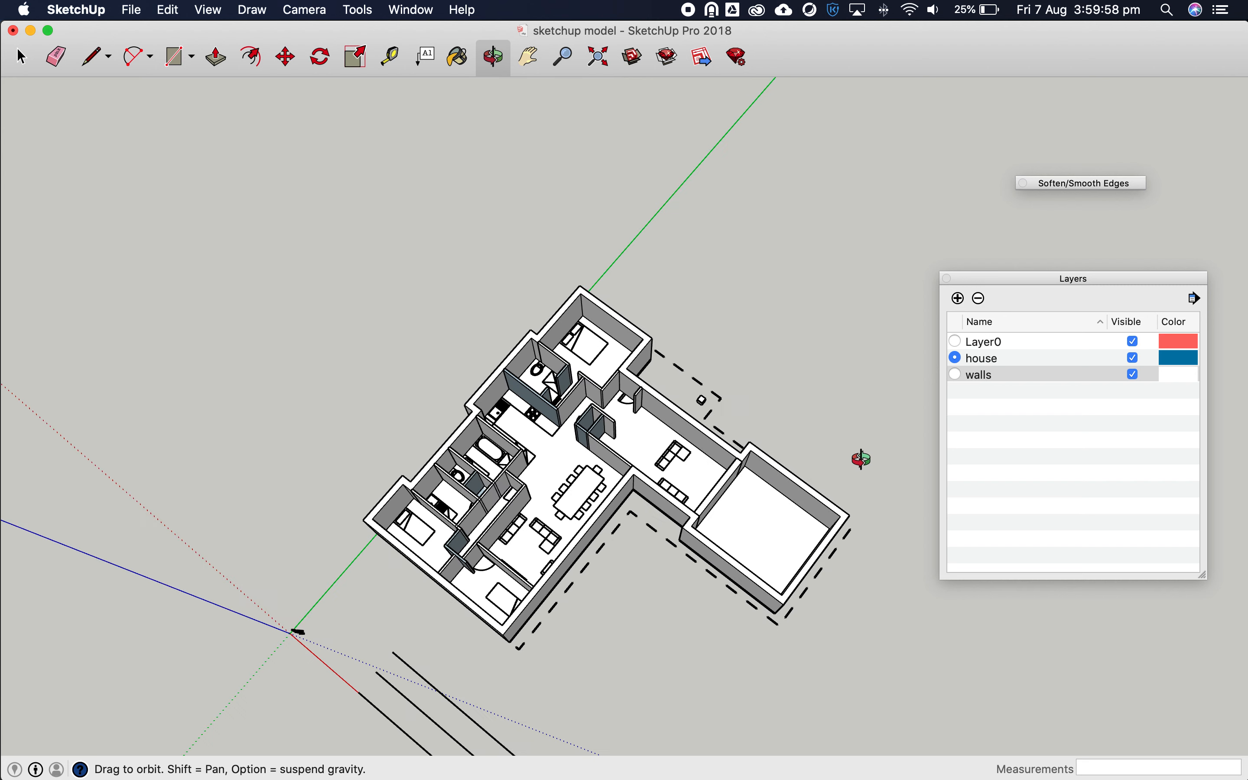
{"action": "scroll", "coordinate": [643, 513], "scroll_direction": "up", "scroll_amount": 5}
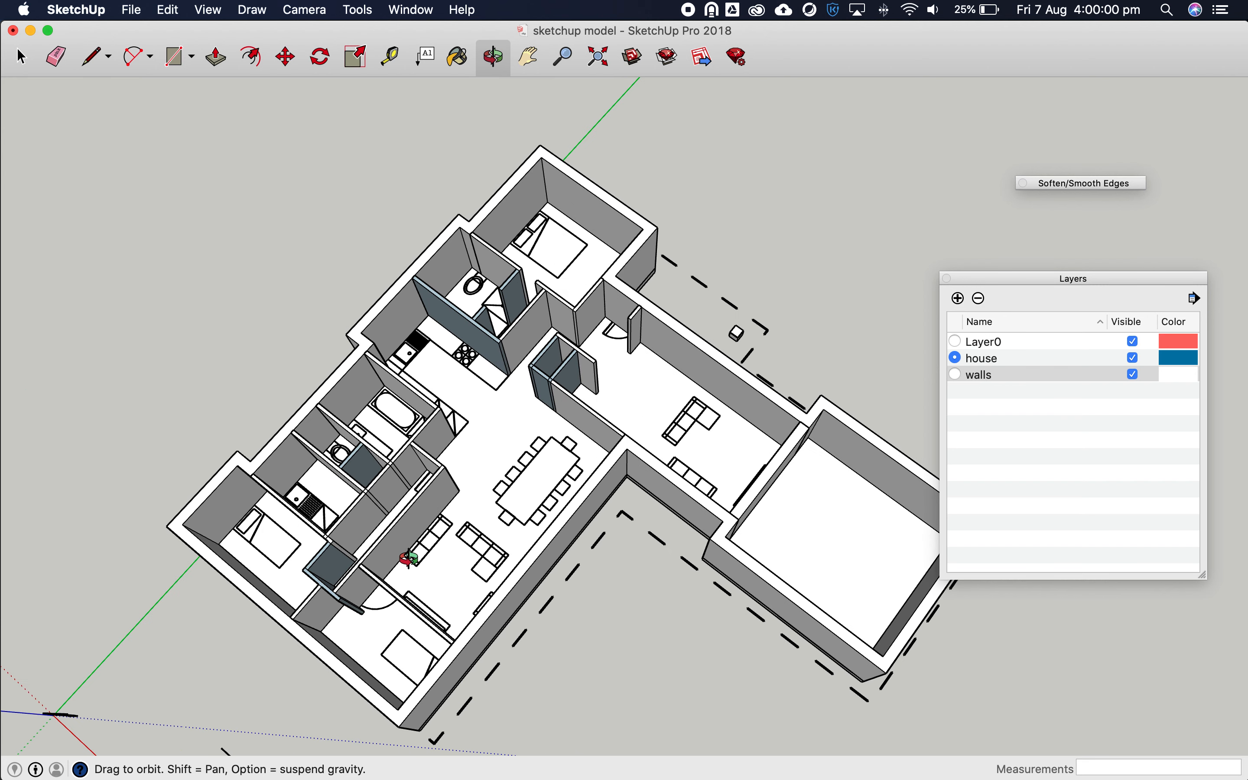
{"action": "scroll", "coordinate": [410, 559], "scroll_direction": "up", "scroll_amount": 3}
{"action": "scroll", "coordinate": [708, 467], "scroll_direction": "up", "scroll_amount": 2}
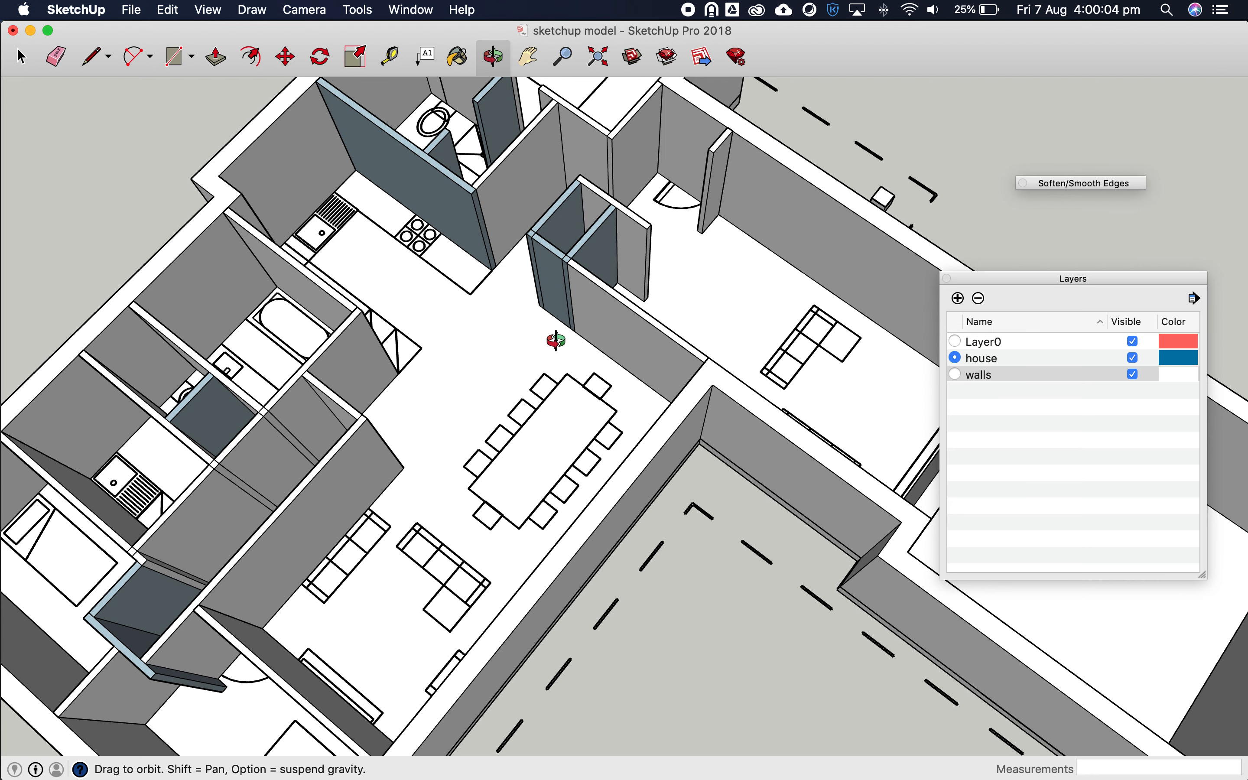
{"action": "scroll", "coordinate": [596, 341], "scroll_direction": "down", "scroll_amount": 6}
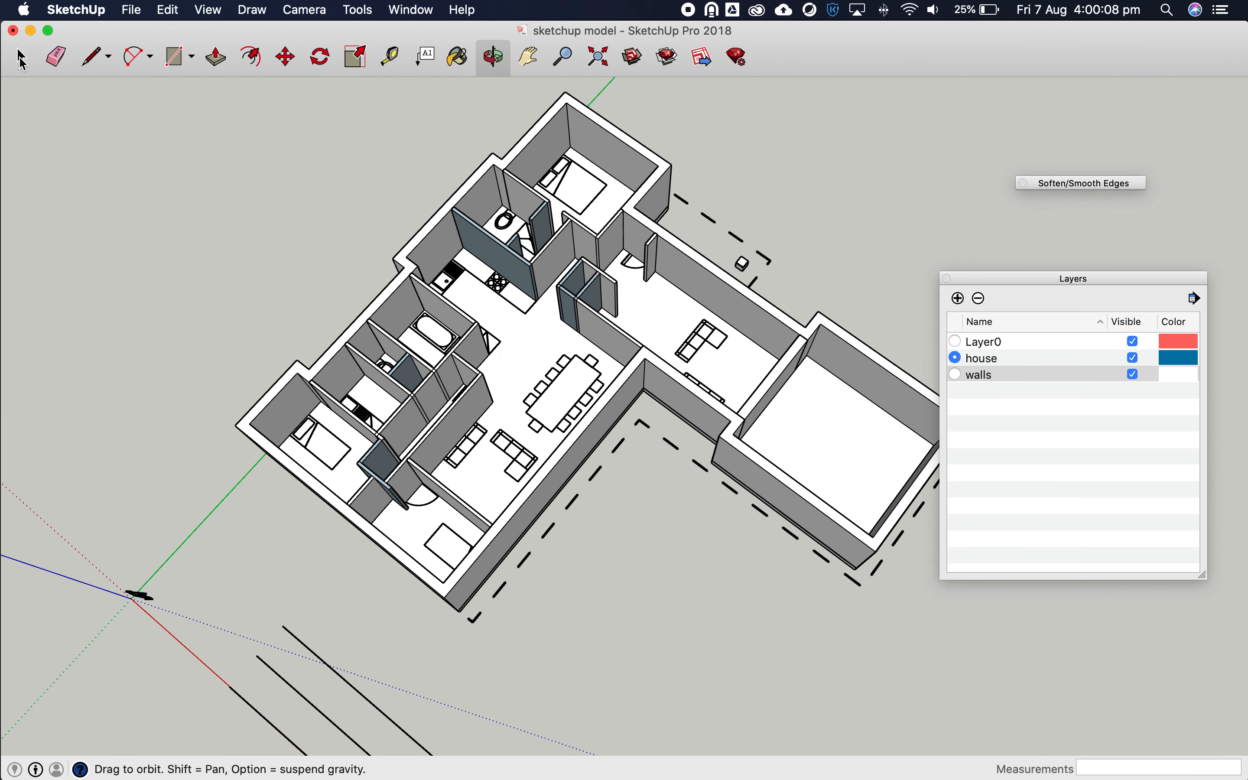
Save the model under its existing file name
{"action": "left_click", "coordinate": [21, 58]}
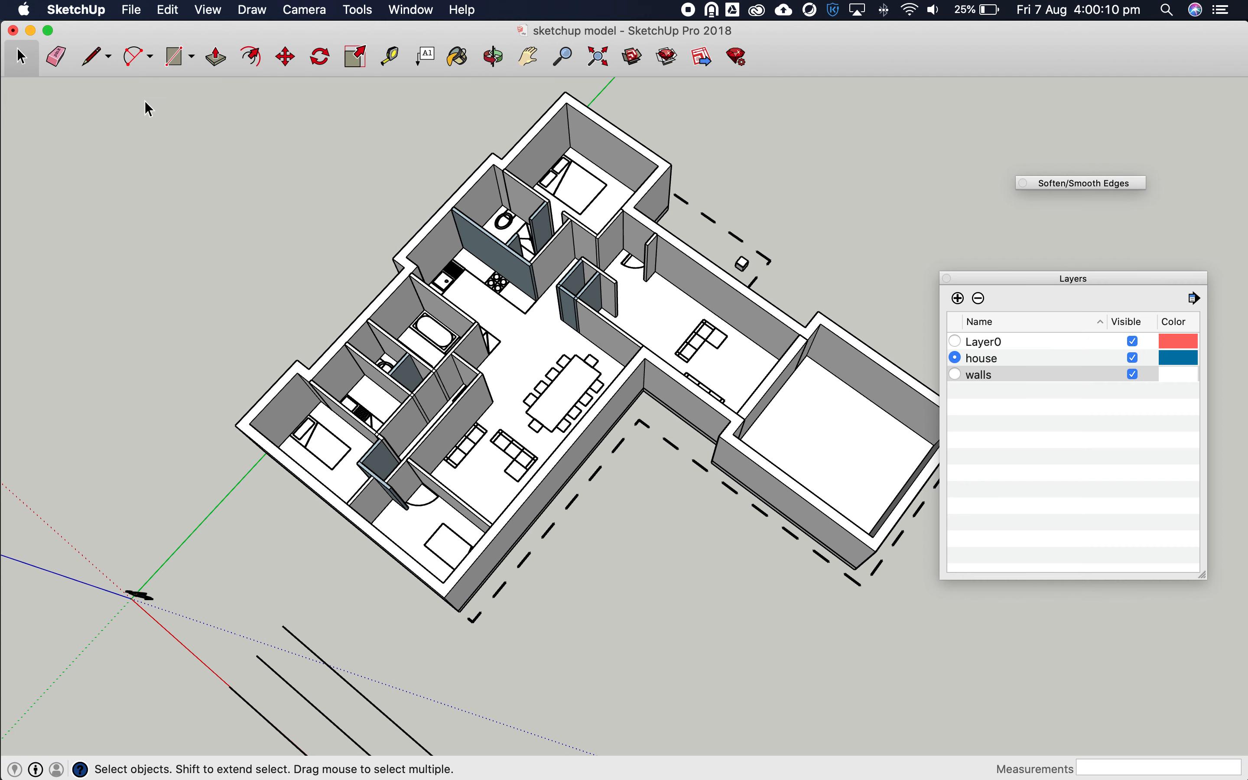
{"action": "left_click", "coordinate": [132, 10]}
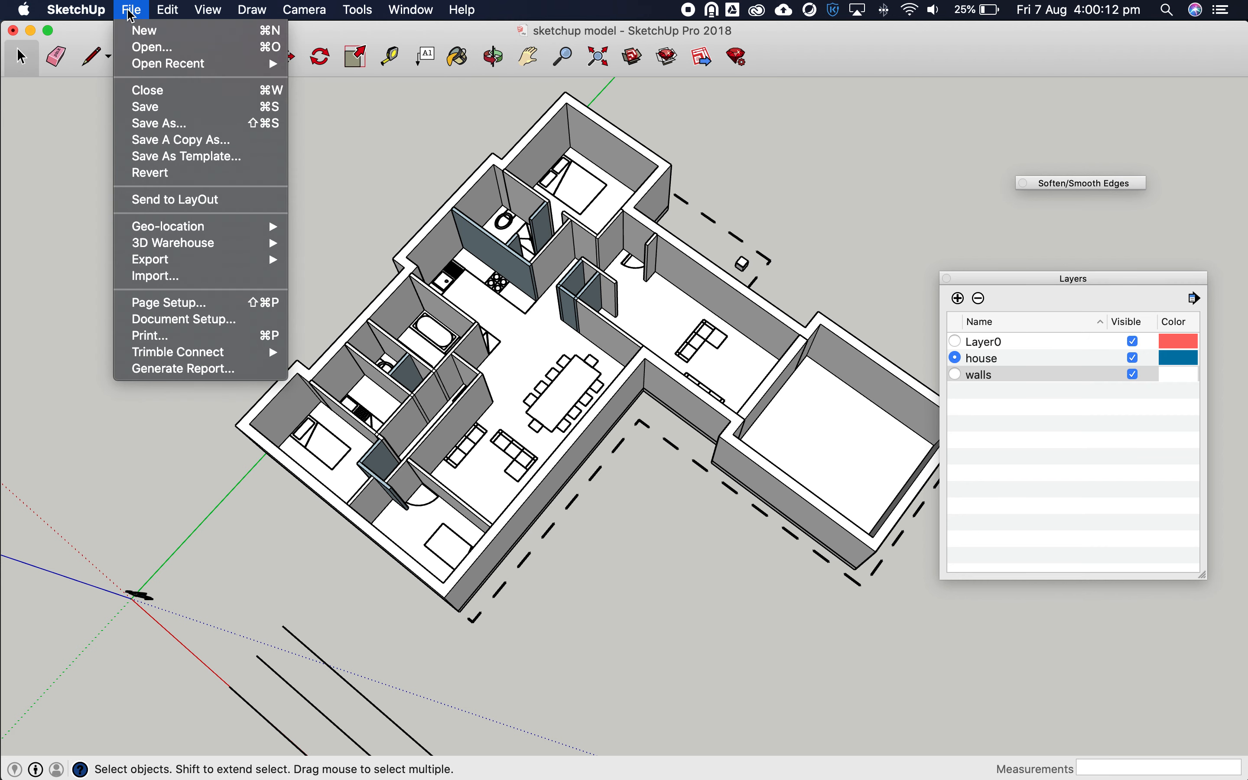
{"action": "left_click", "coordinate": [153, 109]}
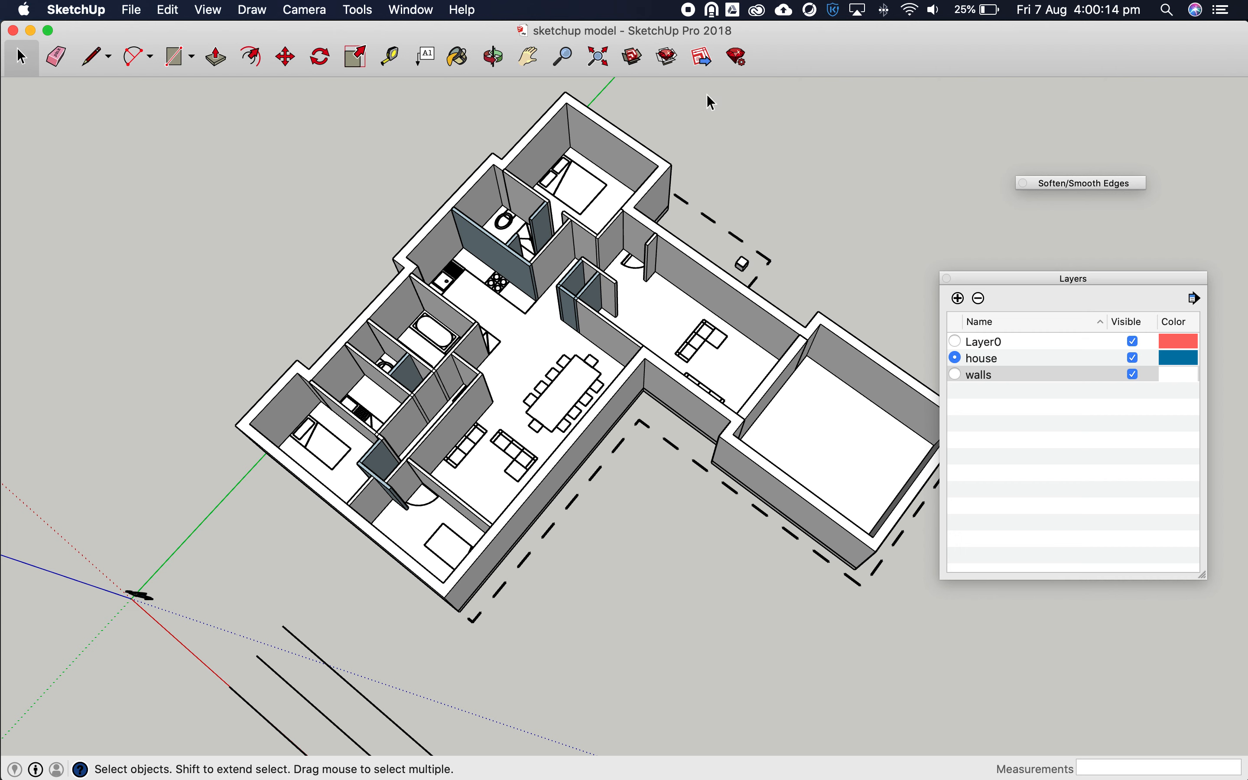